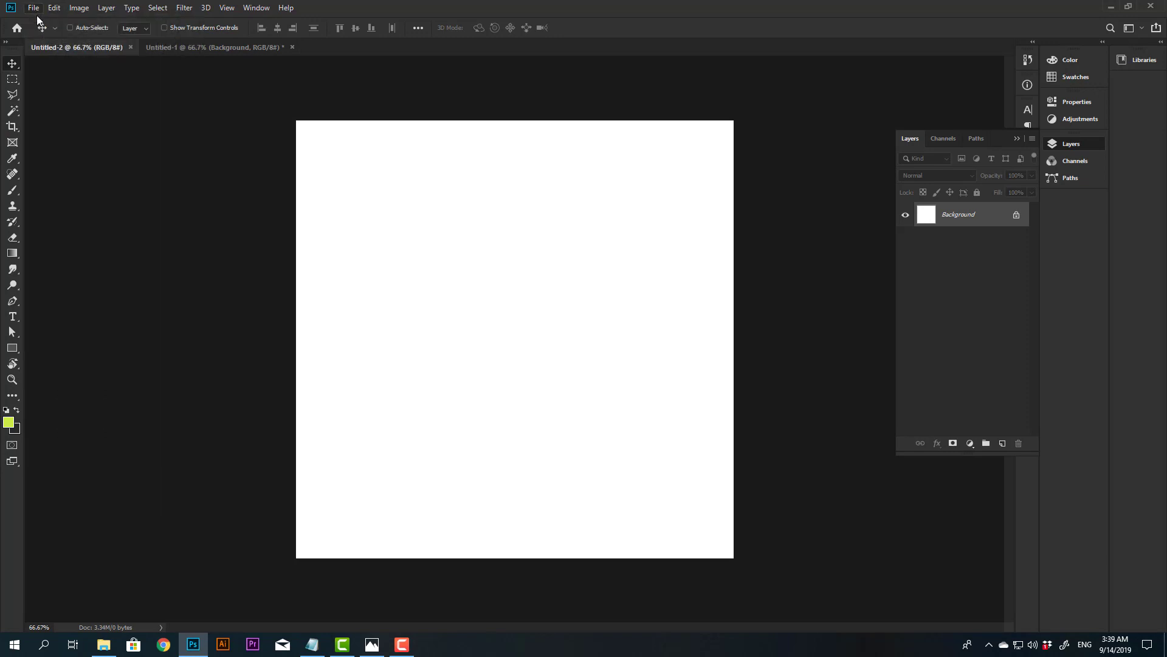
Step: Create a new white 1080 × 1080 px document at 72 ppi
left_click(34, 8)
key("ctrl+n")
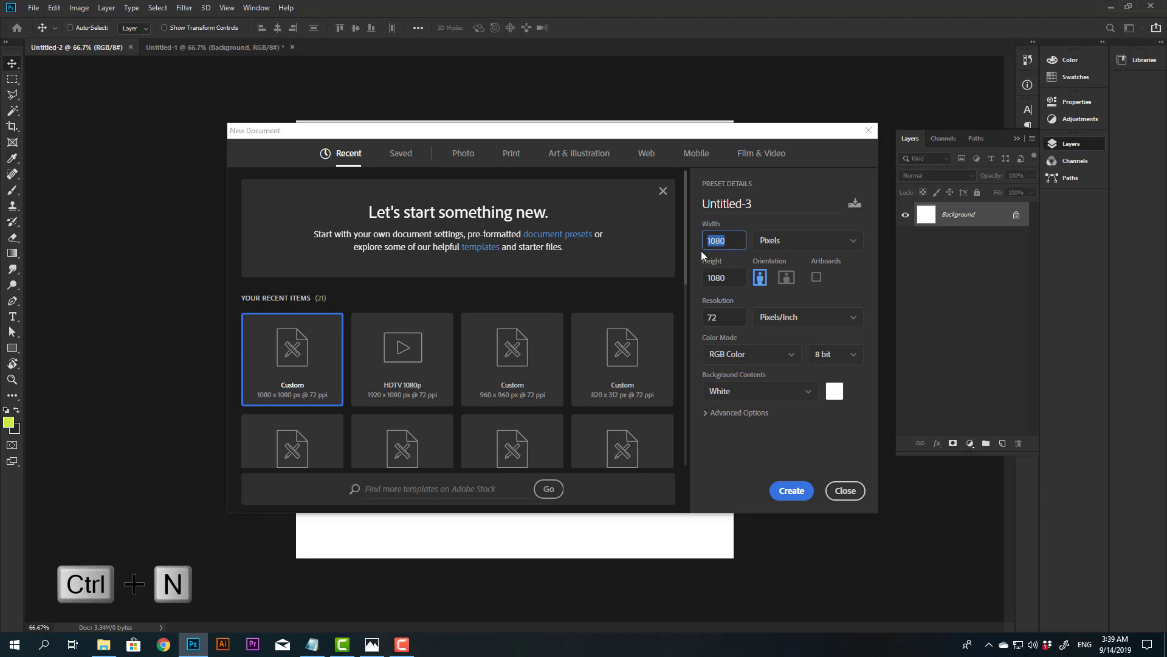
key("Tab")
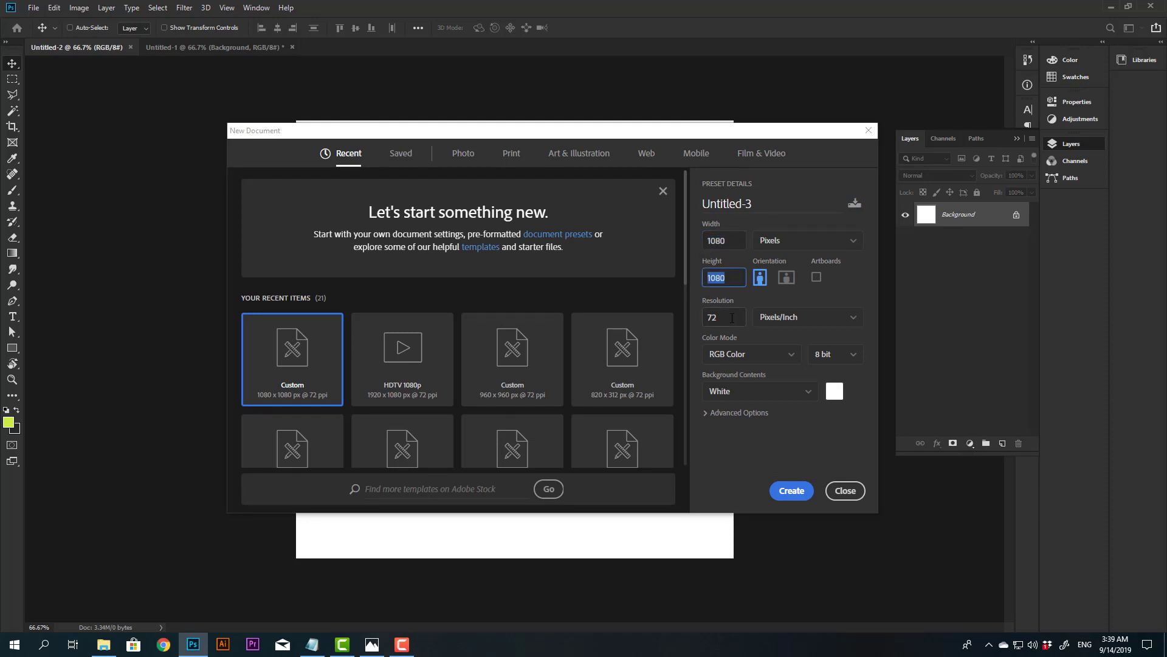
key("Tab")
left_click(792, 491)
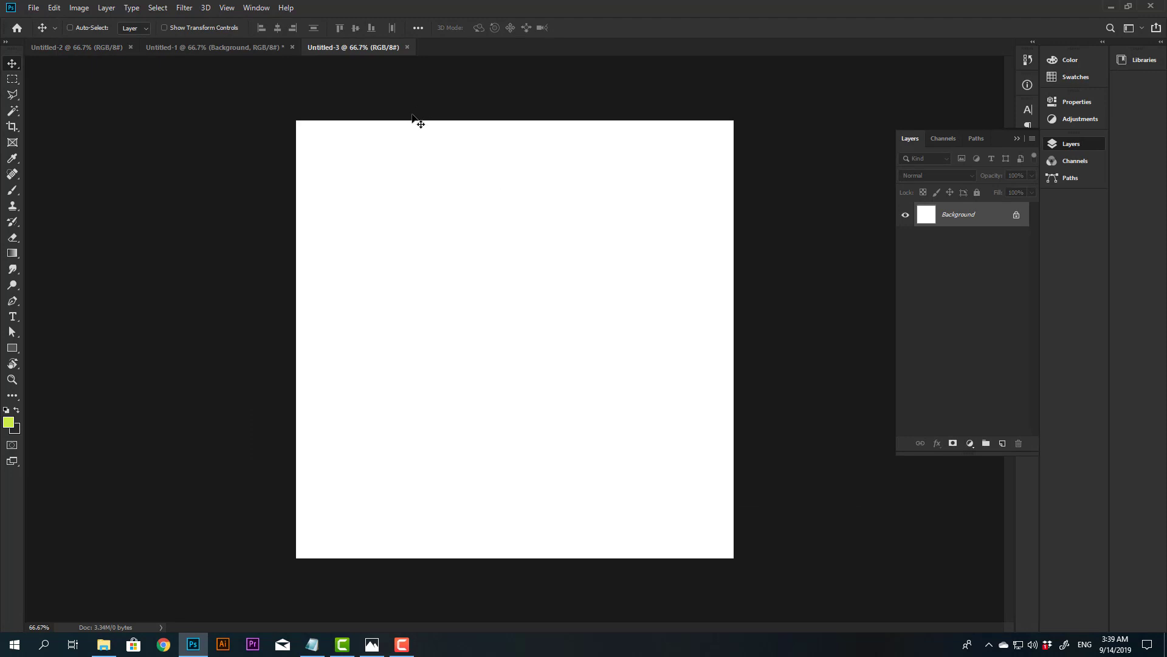
Step: Sample navy #00294C and light blue #4EA7F0 from the colour palette document
left_click(267, 52)
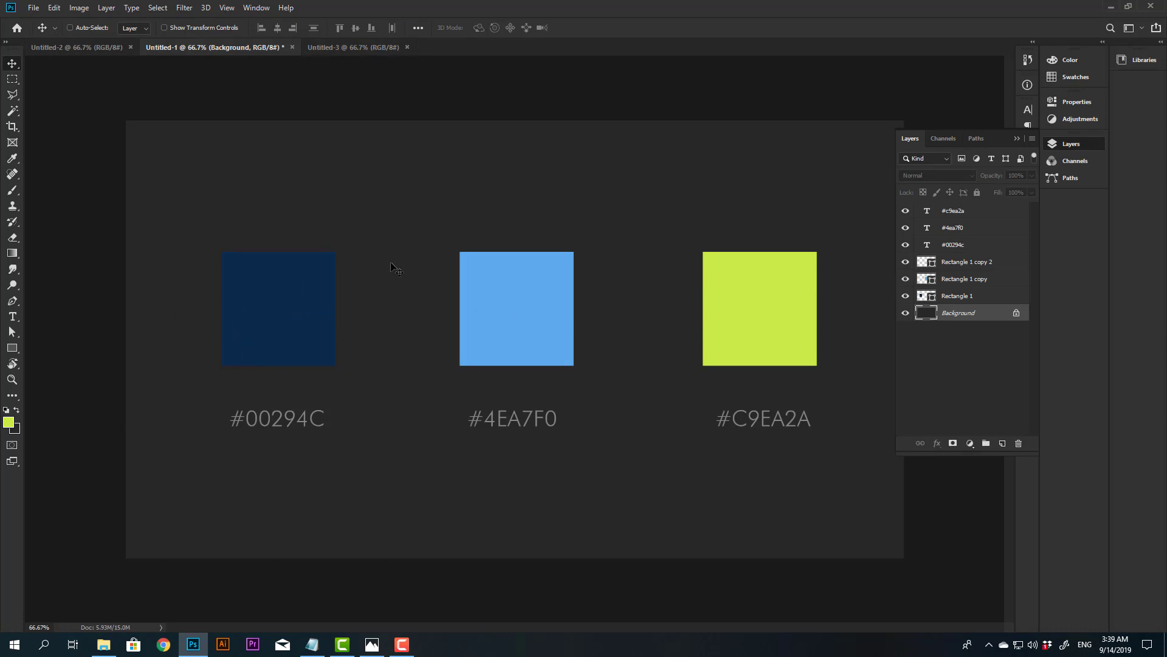
key("i")
left_click(307, 272)
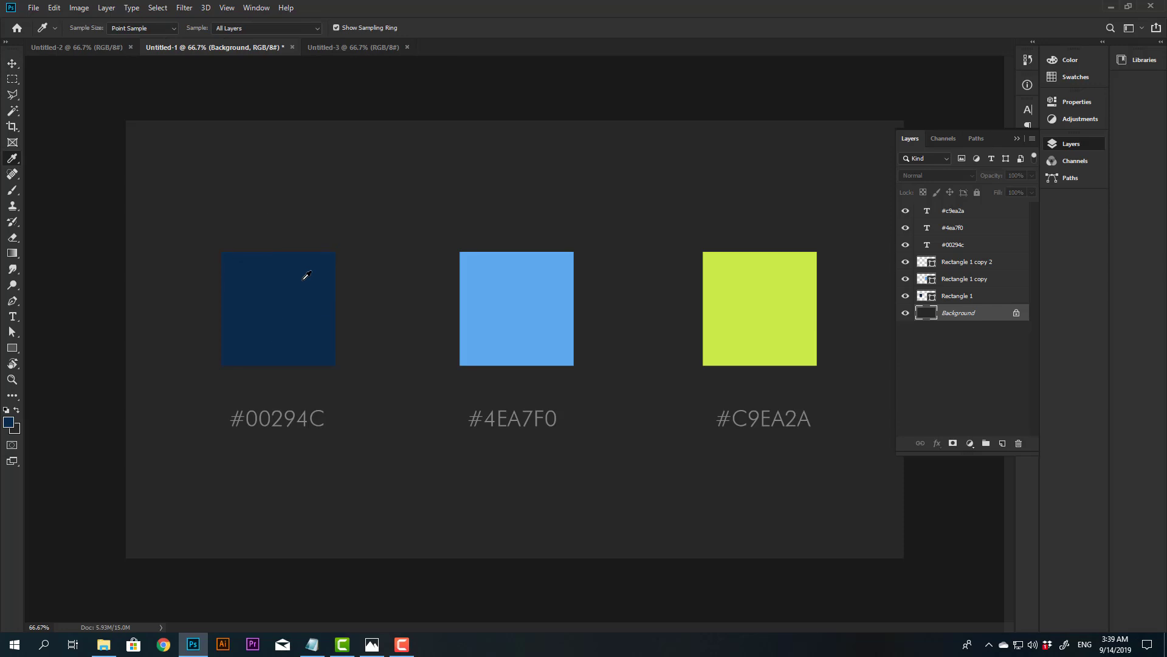
left_click(544, 294)
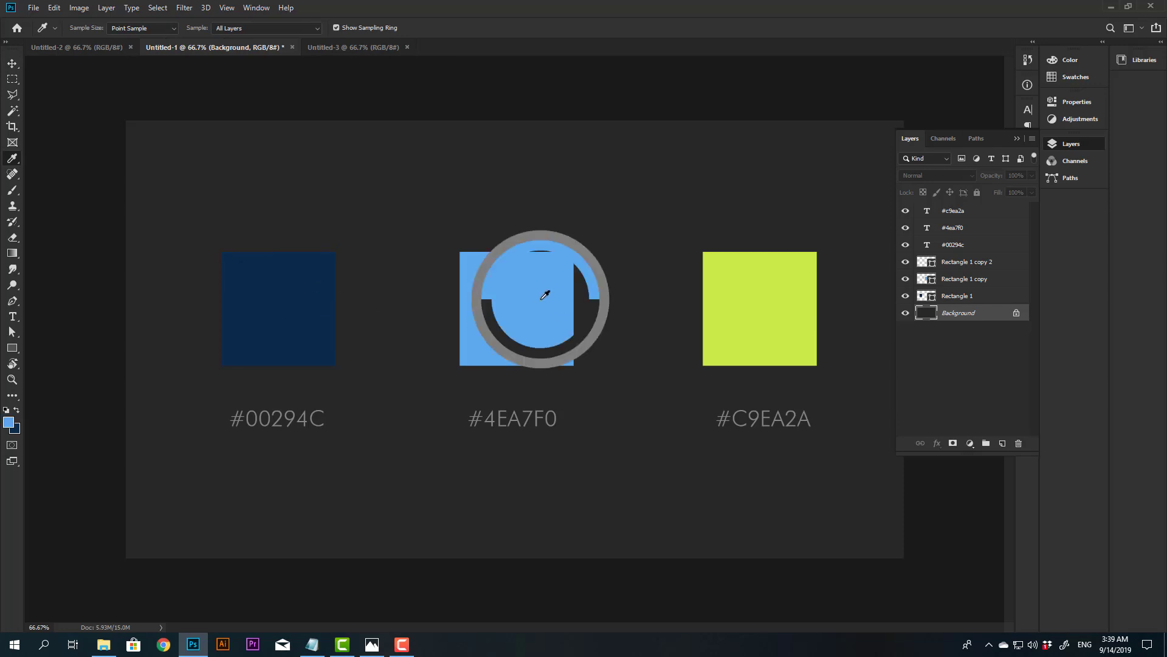
Step: Fill the square banner canvas with navy and add an empty layer above it
left_click(337, 50)
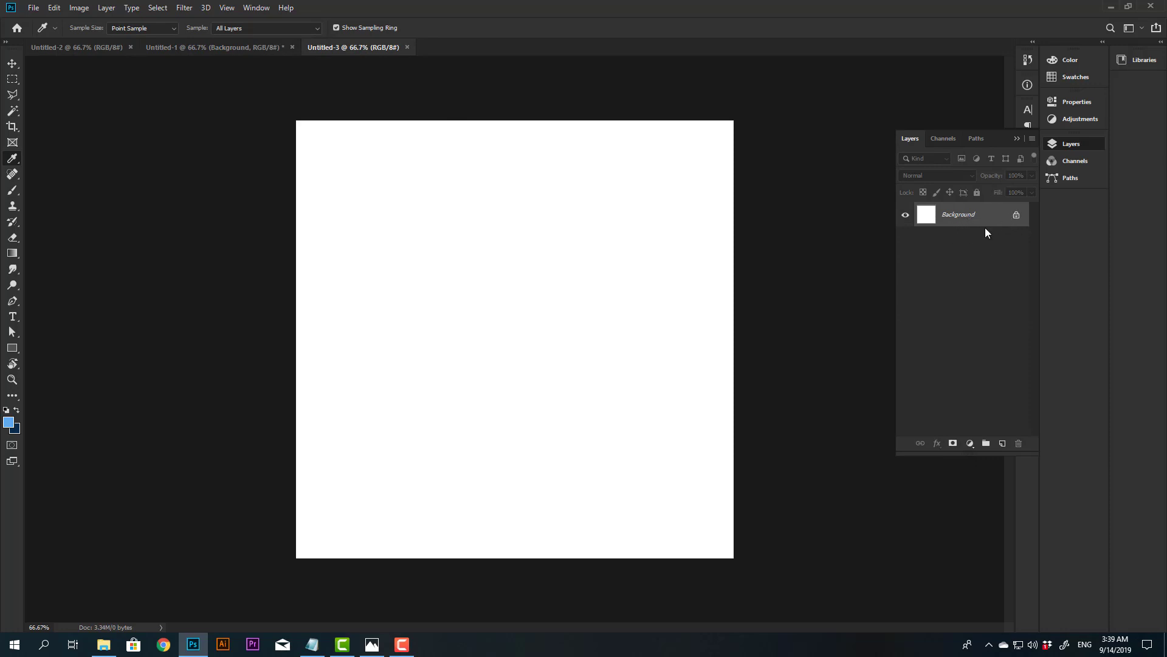
key("ctrl+BackSpace")
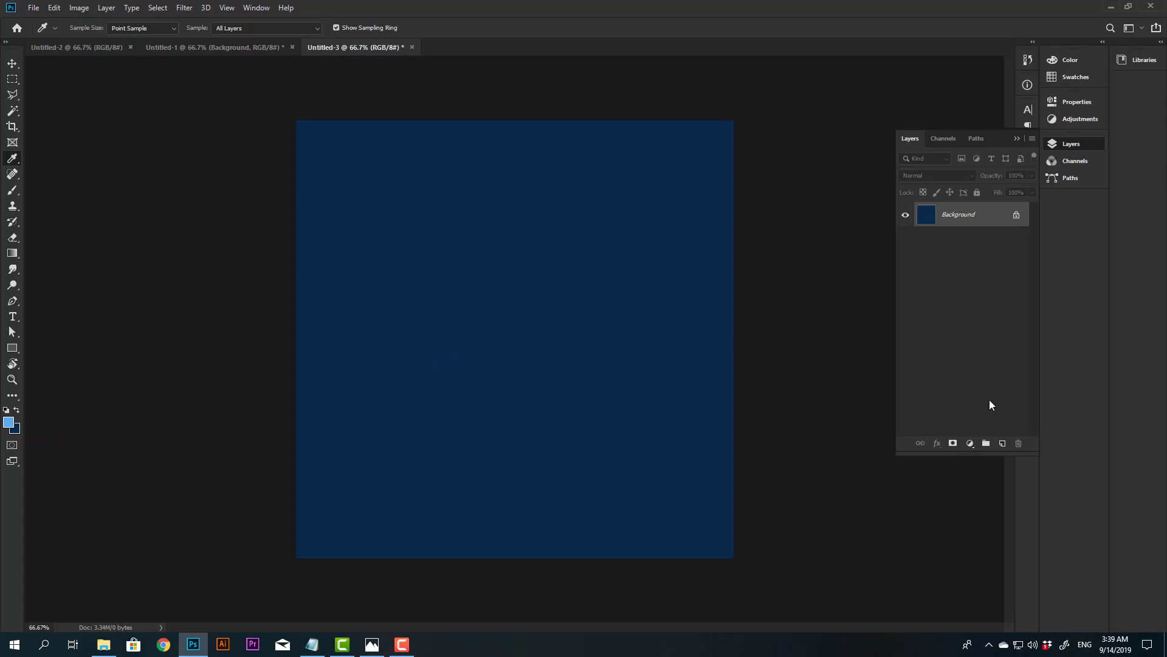
left_click(1002, 444)
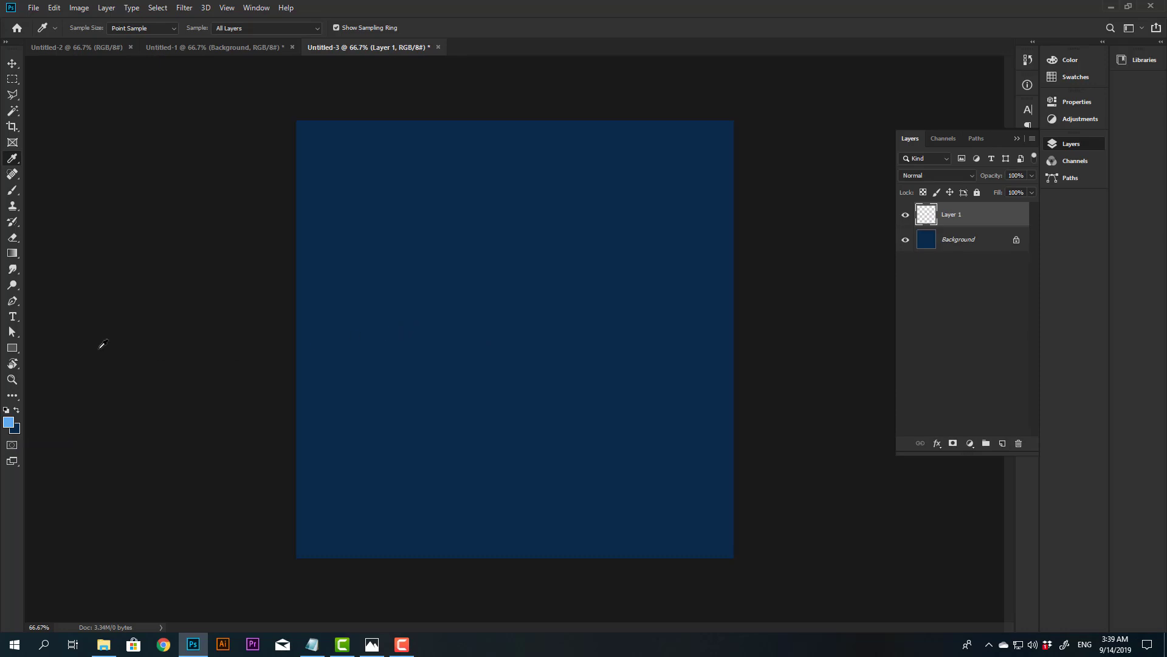
Step: Choose a Soft Round brush with 0% hardness
left_click_drag(12, 190, 44, 191)
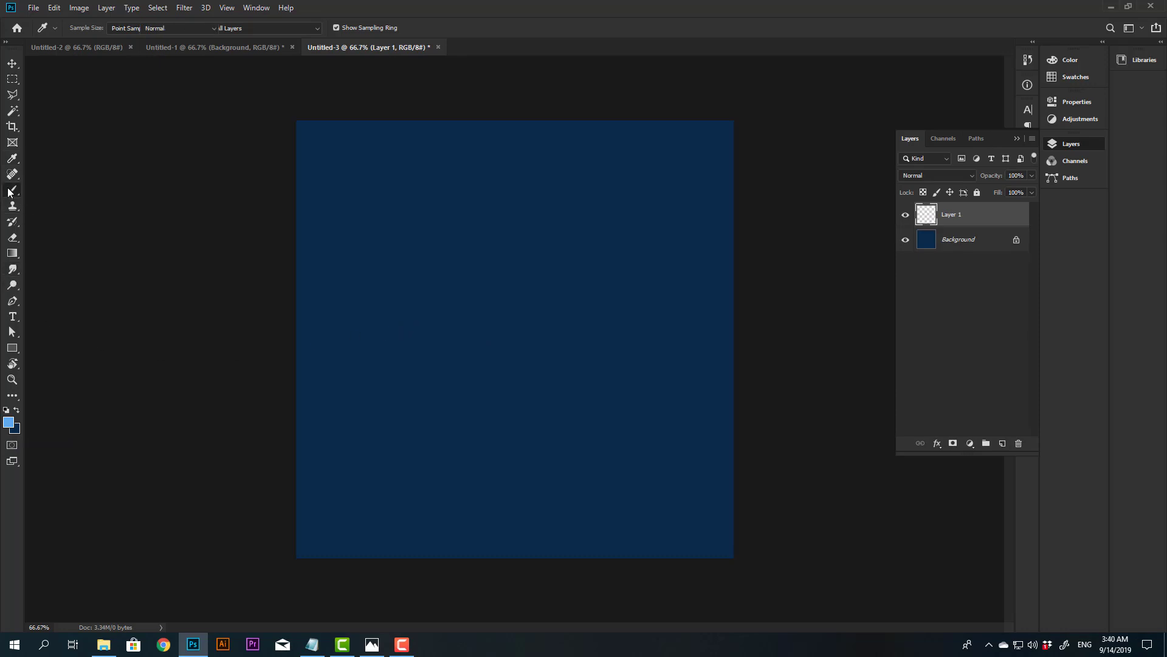
left_click(45, 190)
left_click(87, 28)
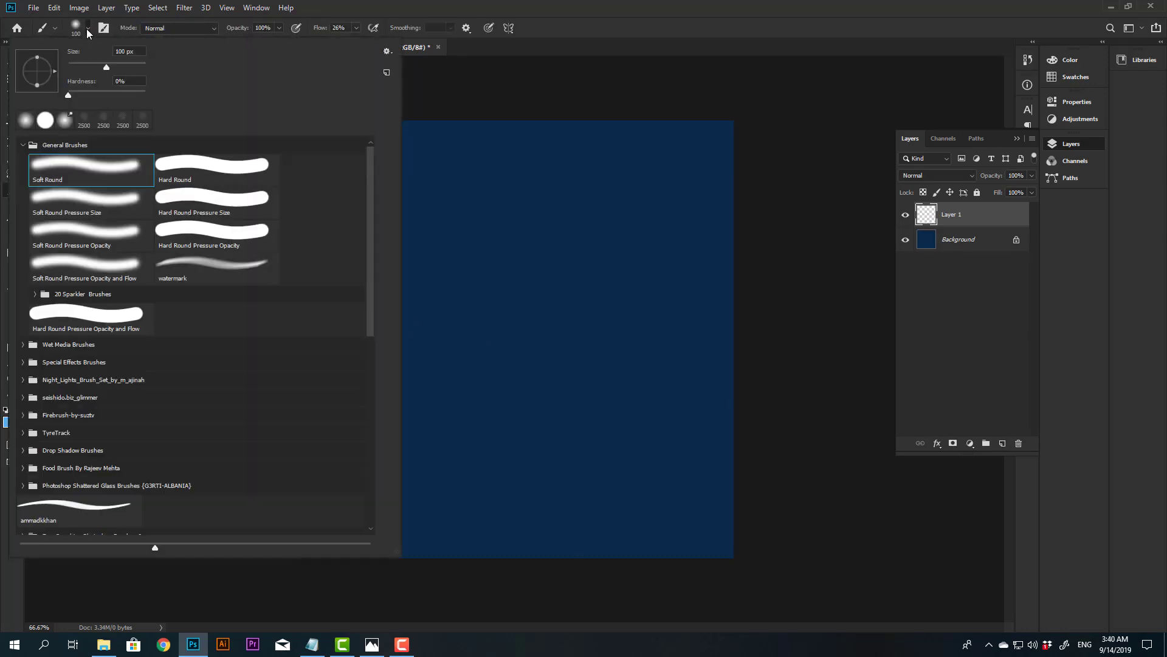
left_click(88, 29)
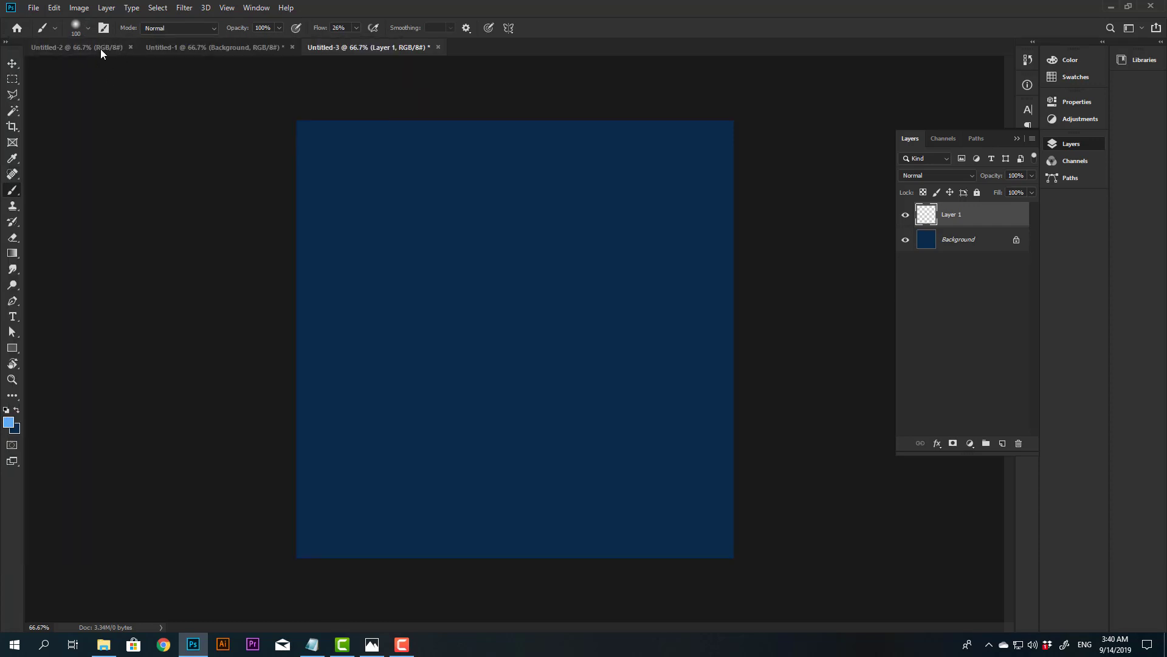
left_click(88, 29)
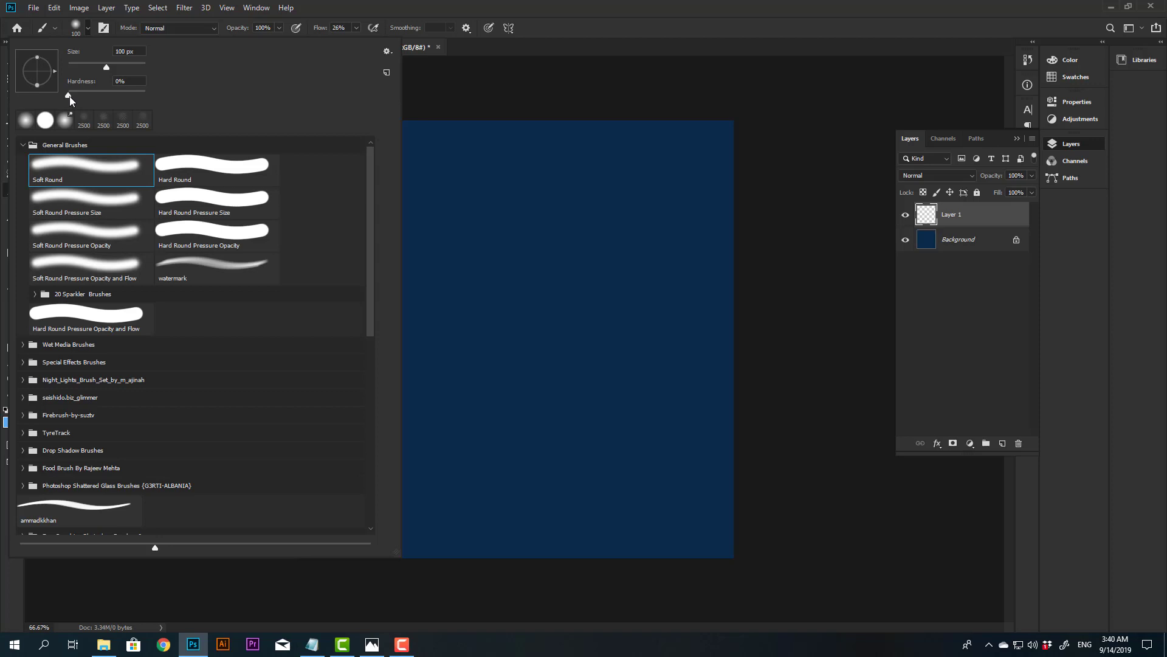
left_click_drag(70, 96, 42, 92)
left_click(498, 97)
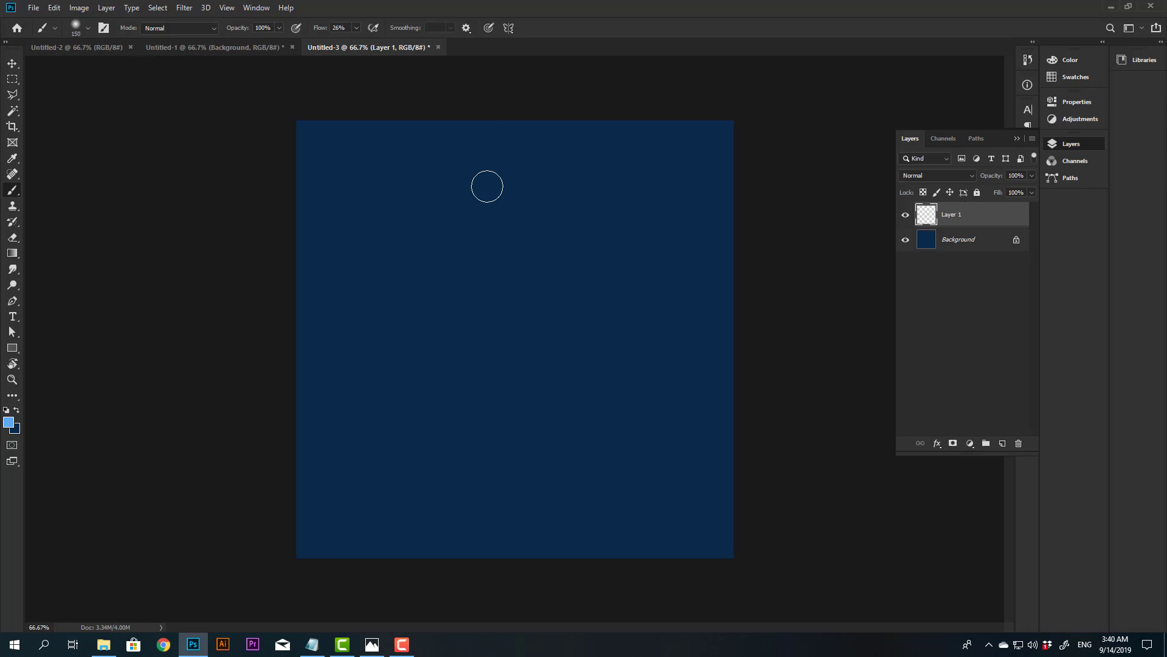
Step: Lower the brush flow to about 25% and enlarge the brush to 900 px
key("bracketright")
key("bracketright")
key("bracketright")
key("bracketright")
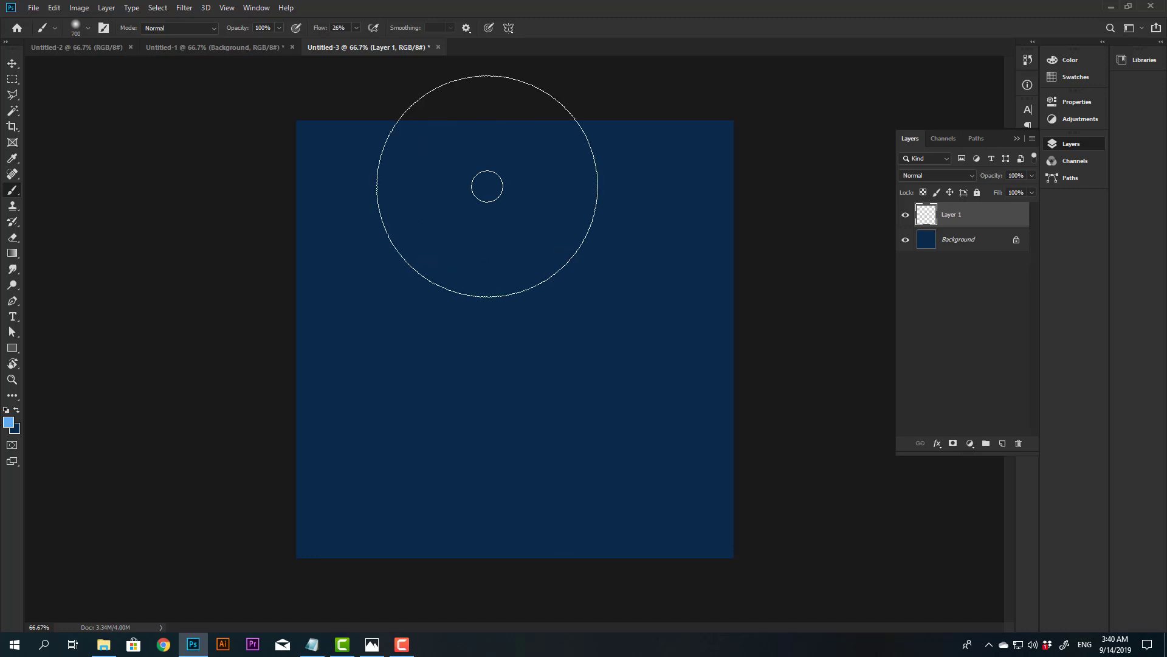
key("bracketleft")
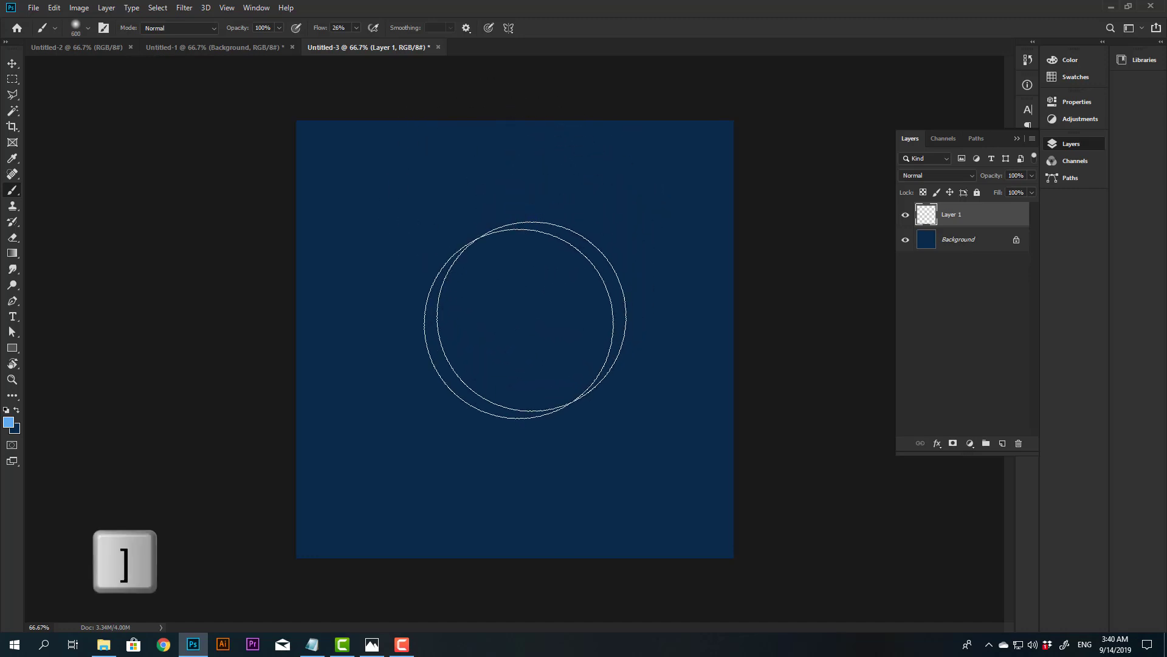
left_click_drag(325, 30, 323, 30)
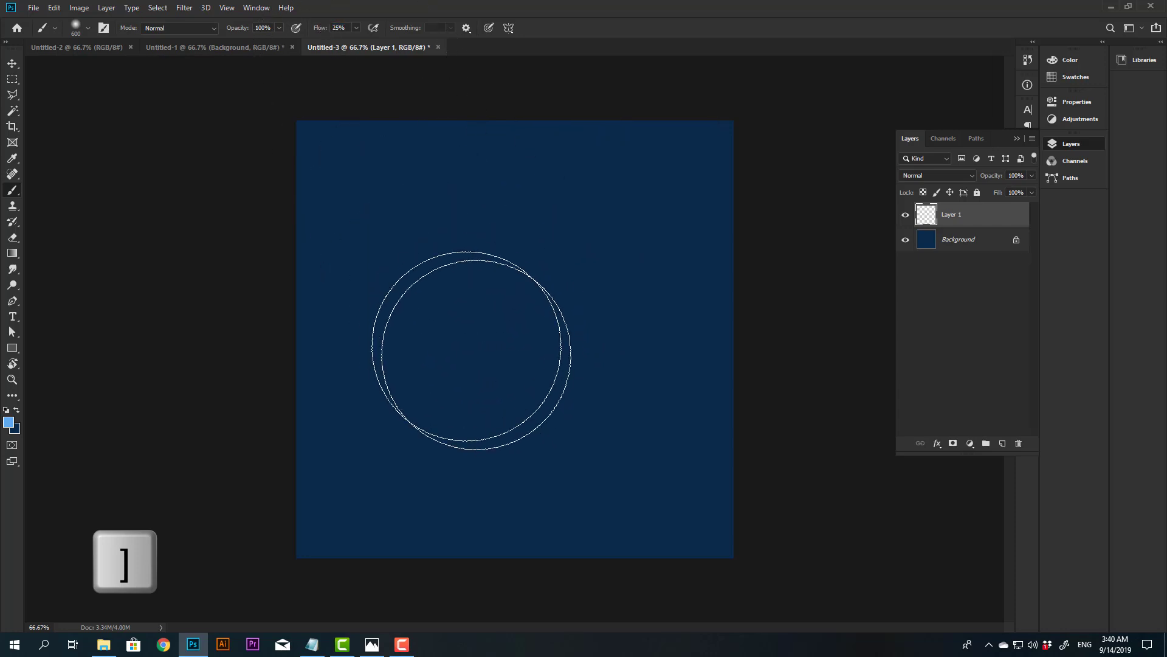
key("bracketright")
key("bracketright")
key("bracketright")
key("bracketright")
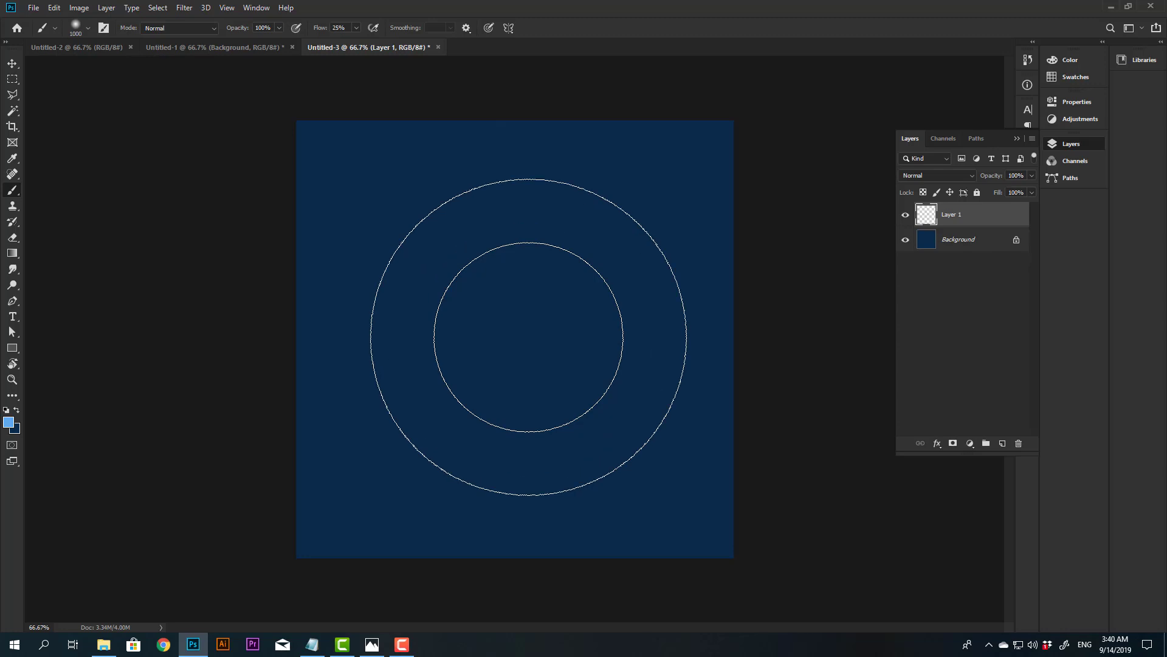
key("bracketleft")
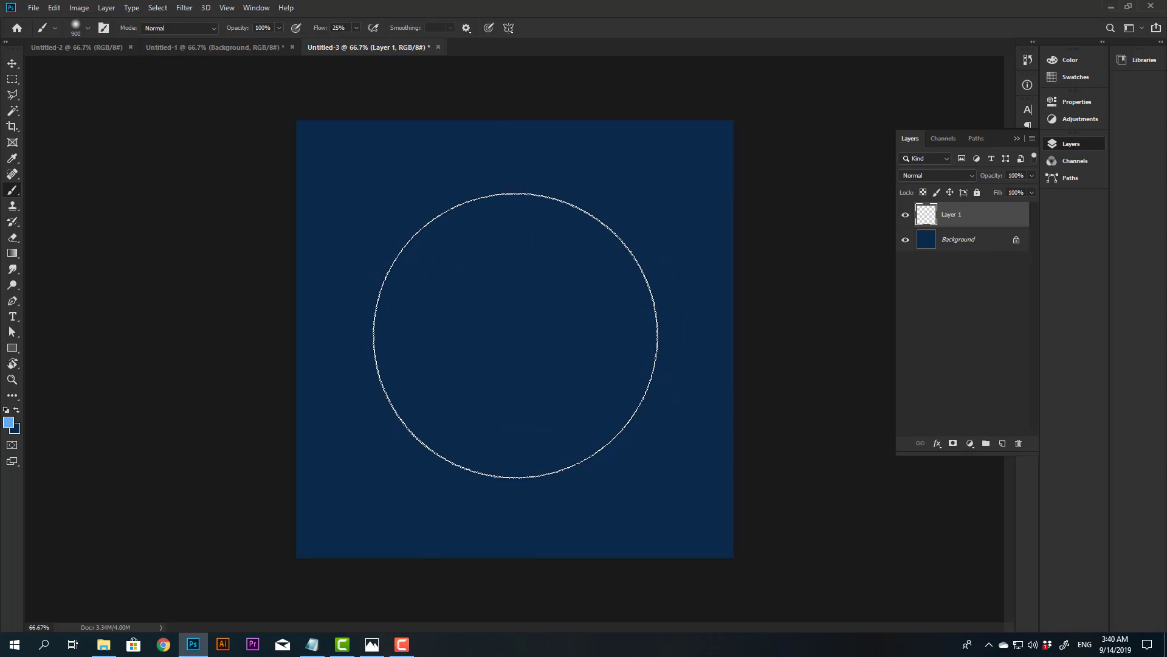
Step: Paint a single soft light-blue glow at the centre of the canvas
left_click_drag(515, 333, 509, 342)
key("ctrl+z")
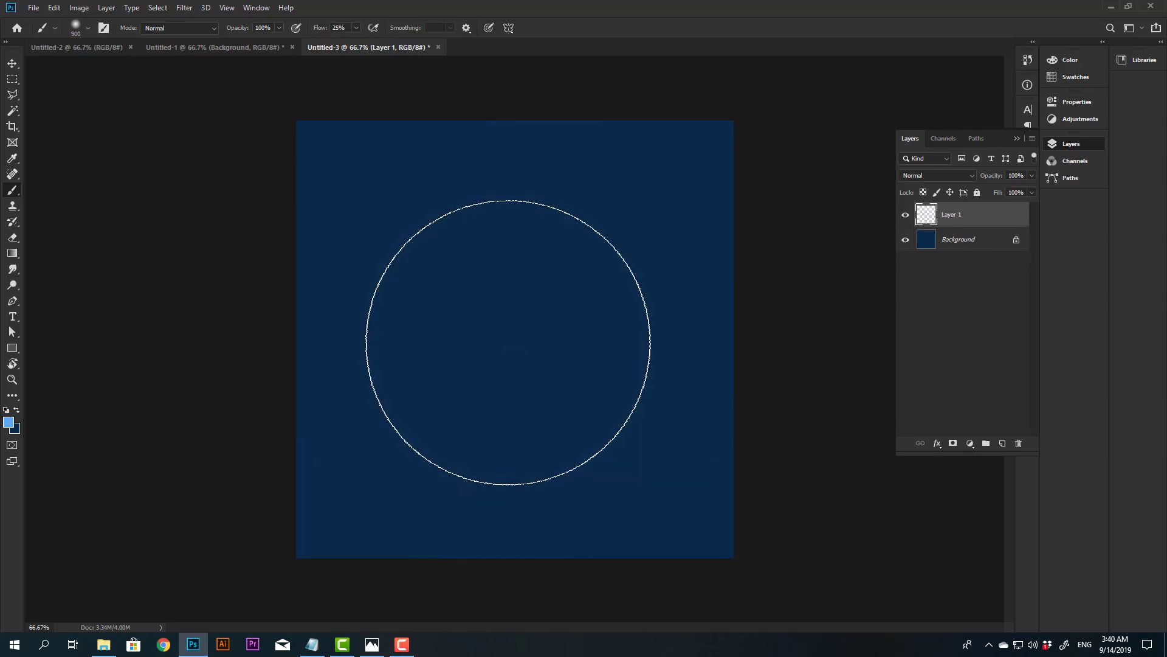
left_click(507, 341)
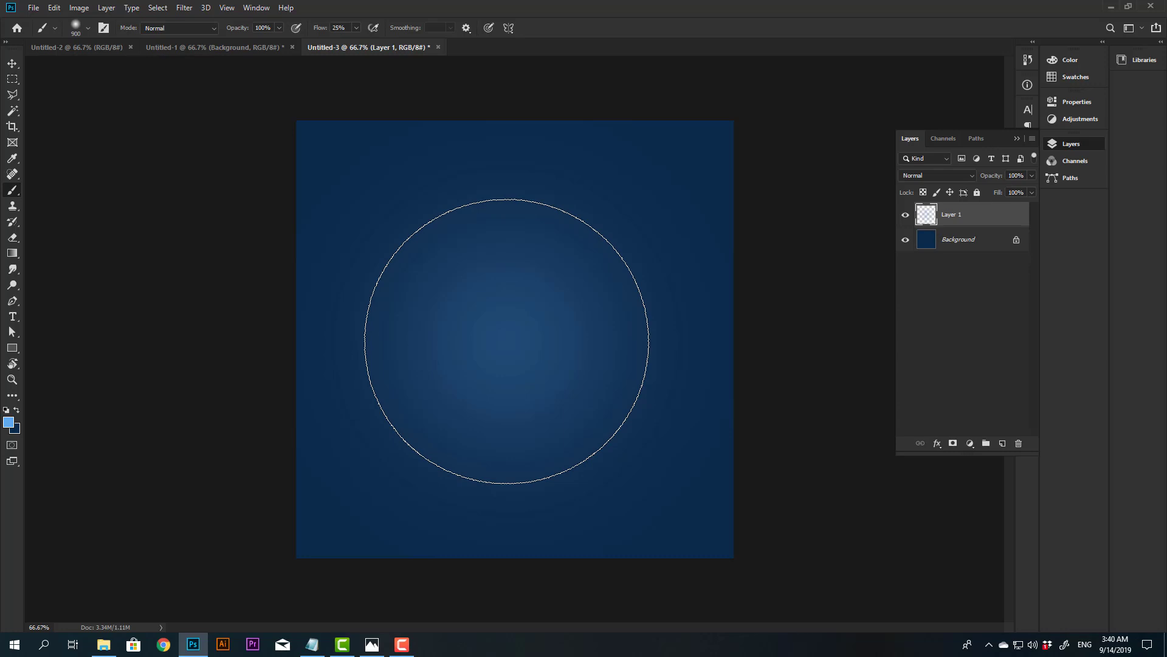
left_click(507, 342)
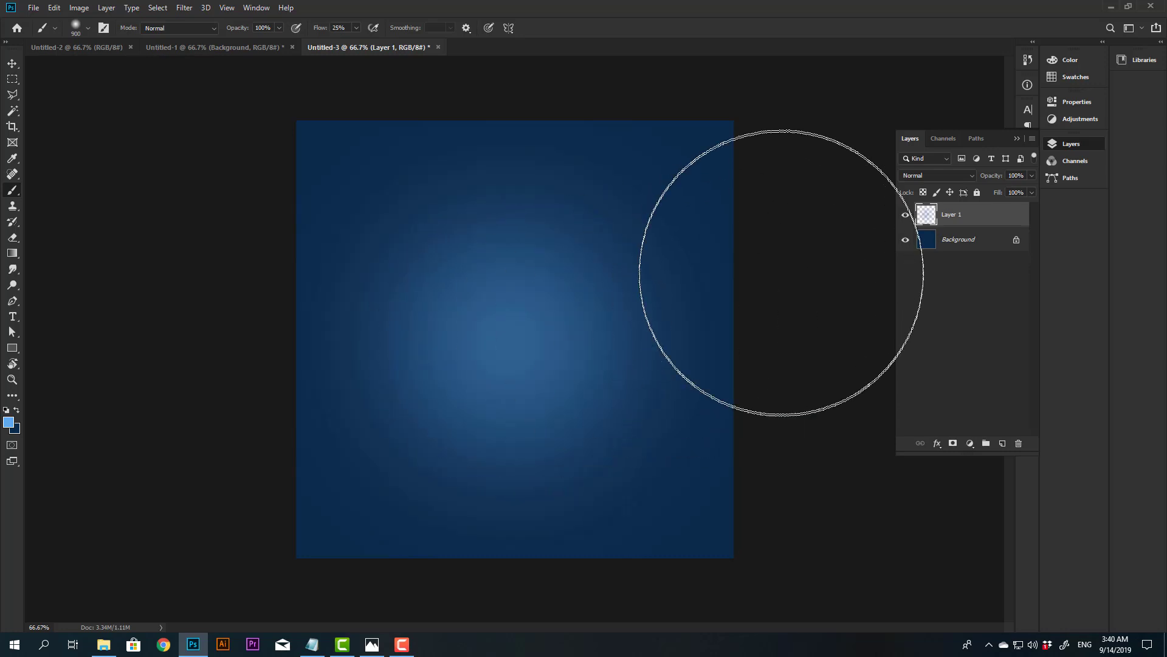
key("ctrl+z")
key("v")
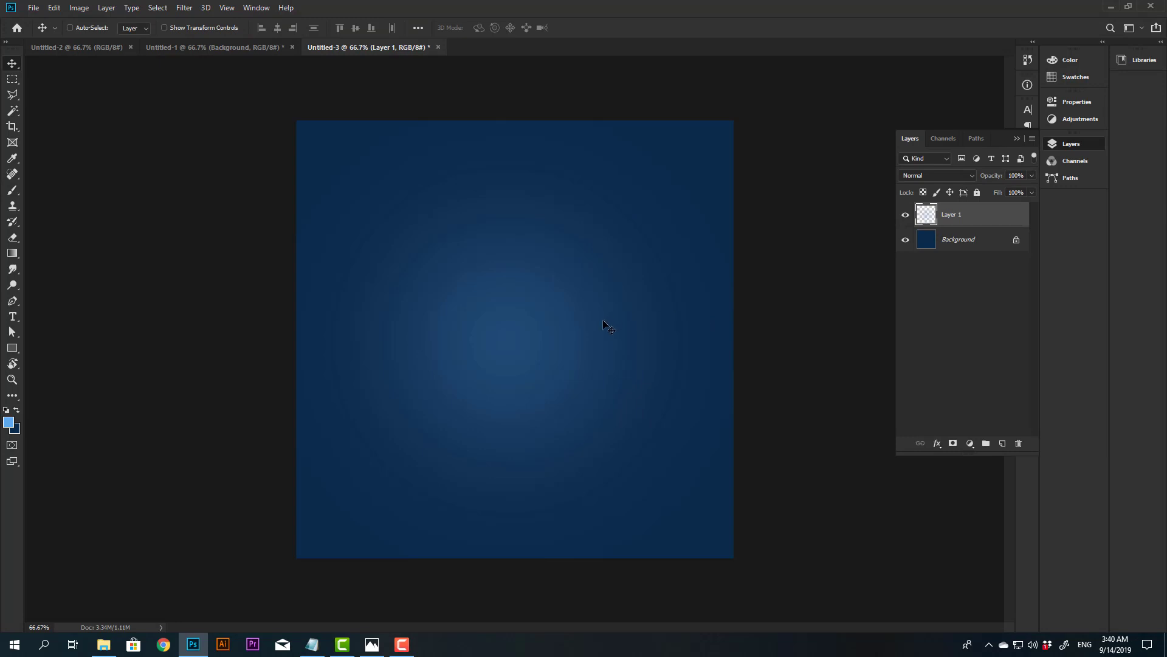
Step: Place the 'image 1' family photo, scale it slightly, and move it just below centre
key("ctrl")
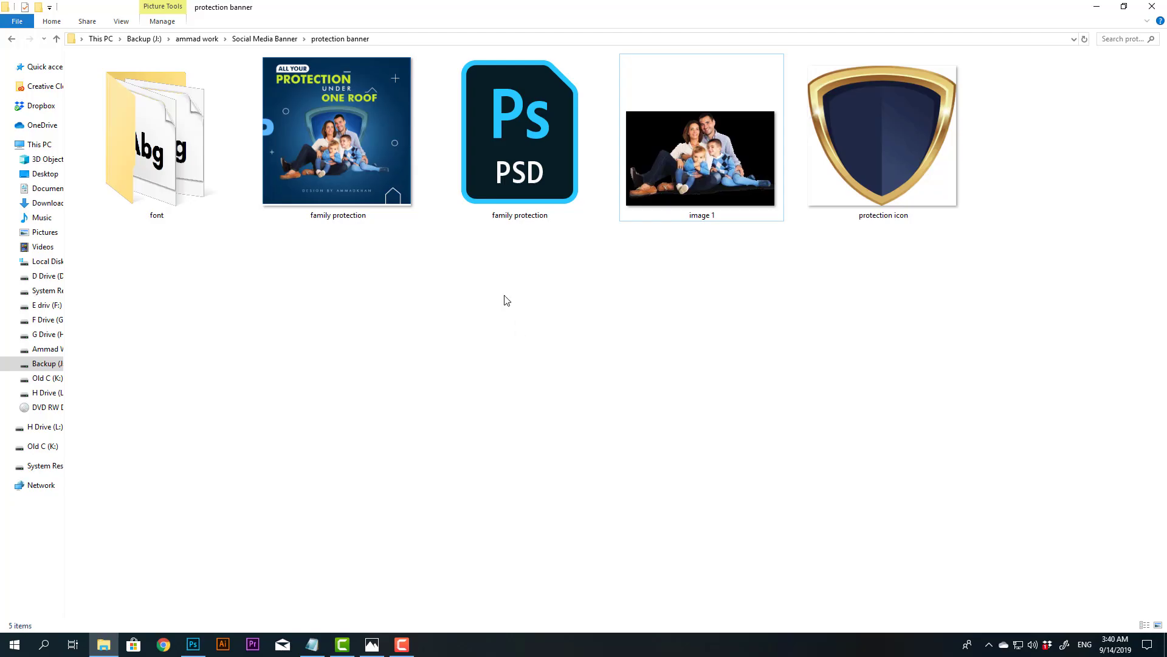
left_click(725, 218)
left_click_drag(700, 159, 542, 351)
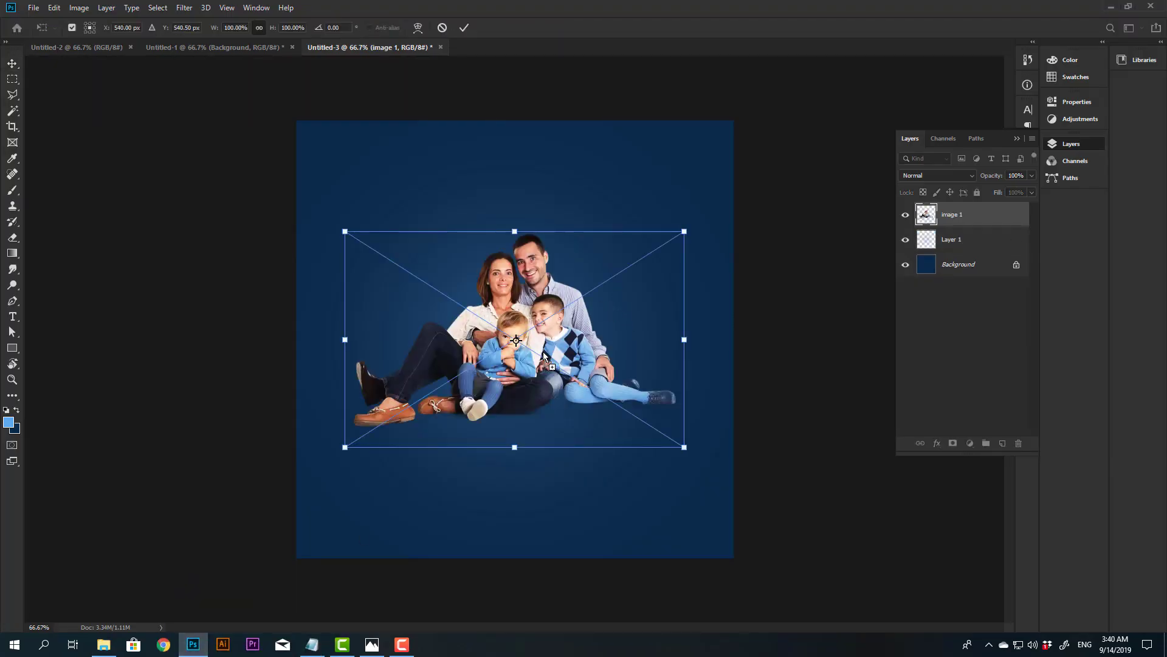
key("Return")
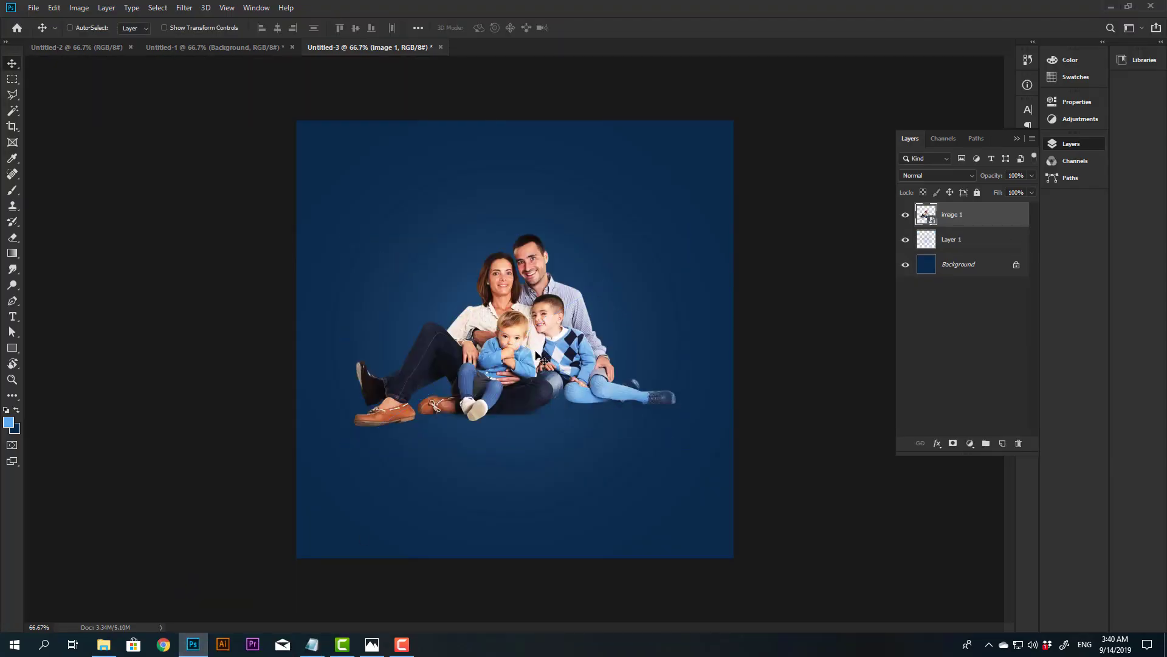
key("ctrl+t")
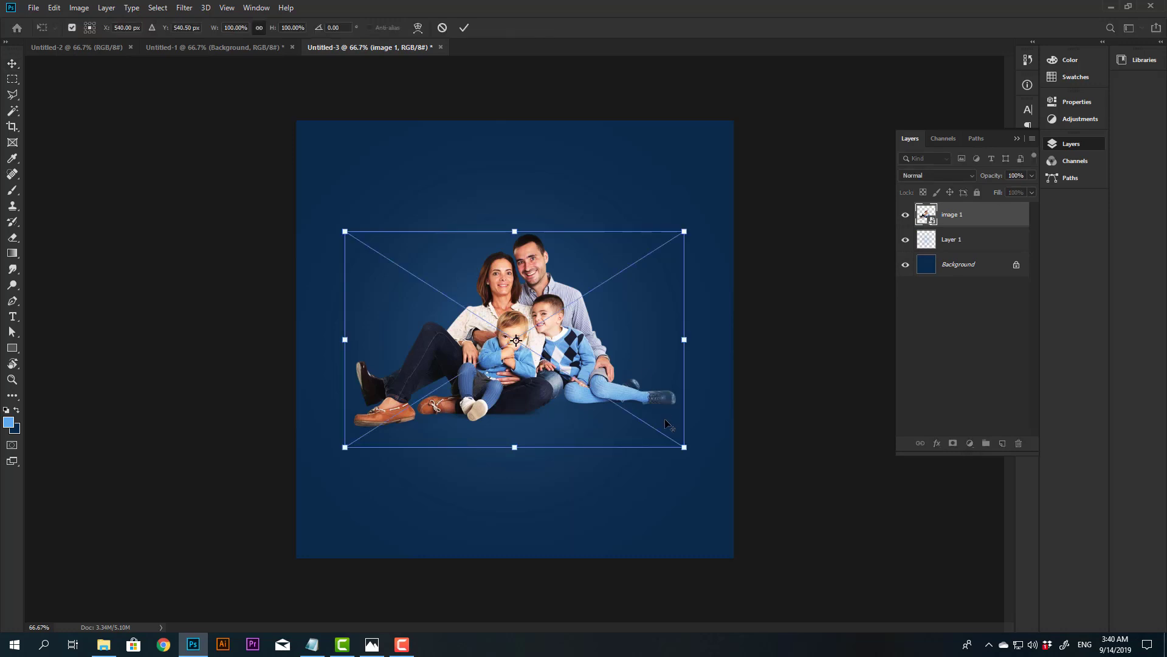
left_click_drag(684, 445, 679, 445)
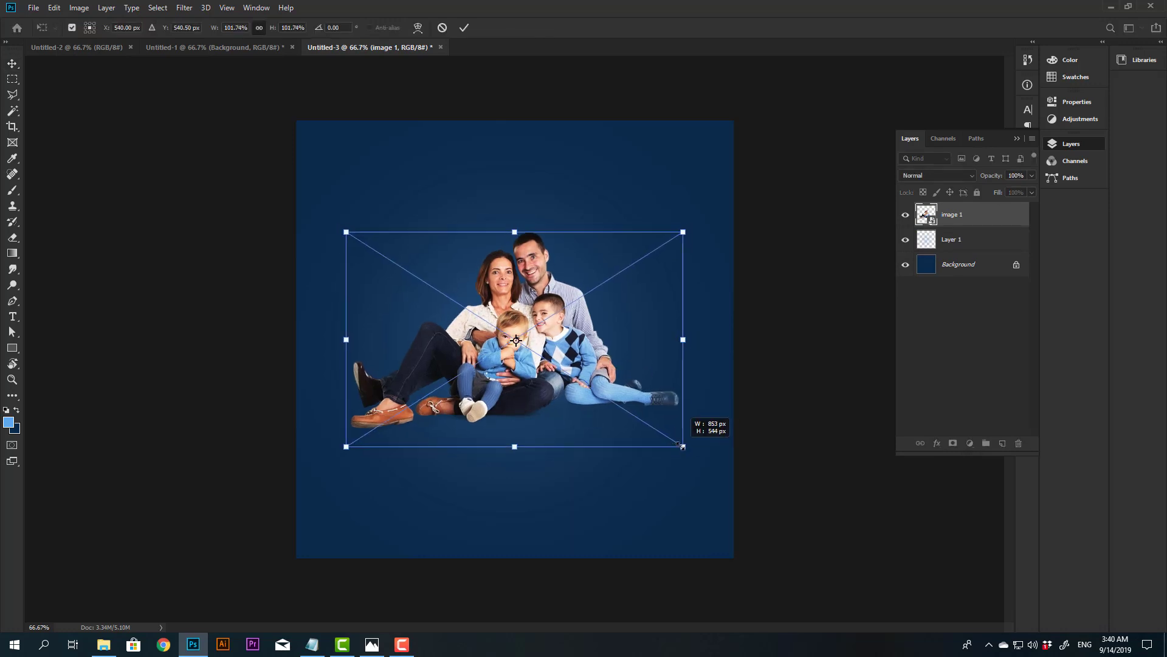
key("Return")
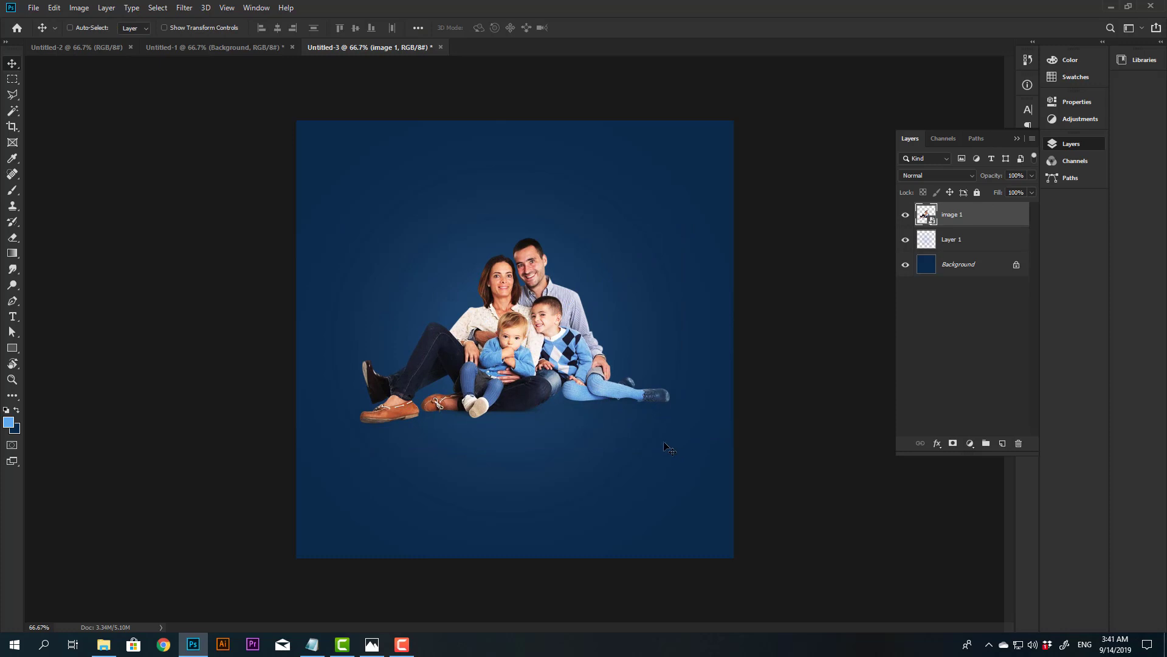
left_click_drag(608, 348, 606, 358)
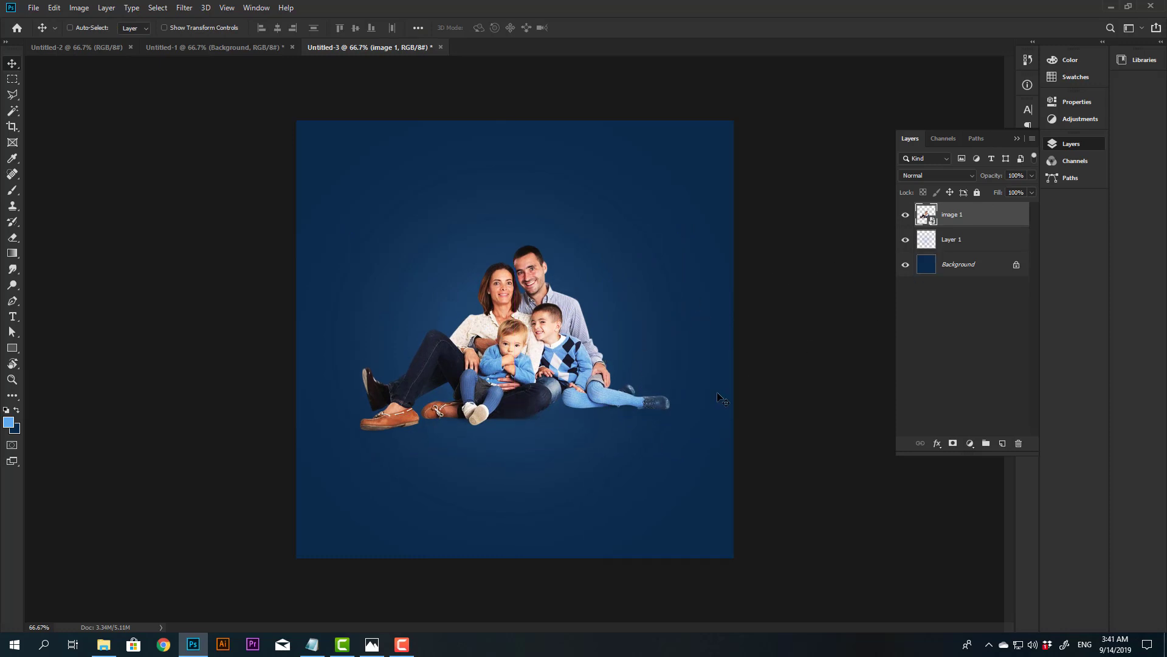
left_click(313, 645)
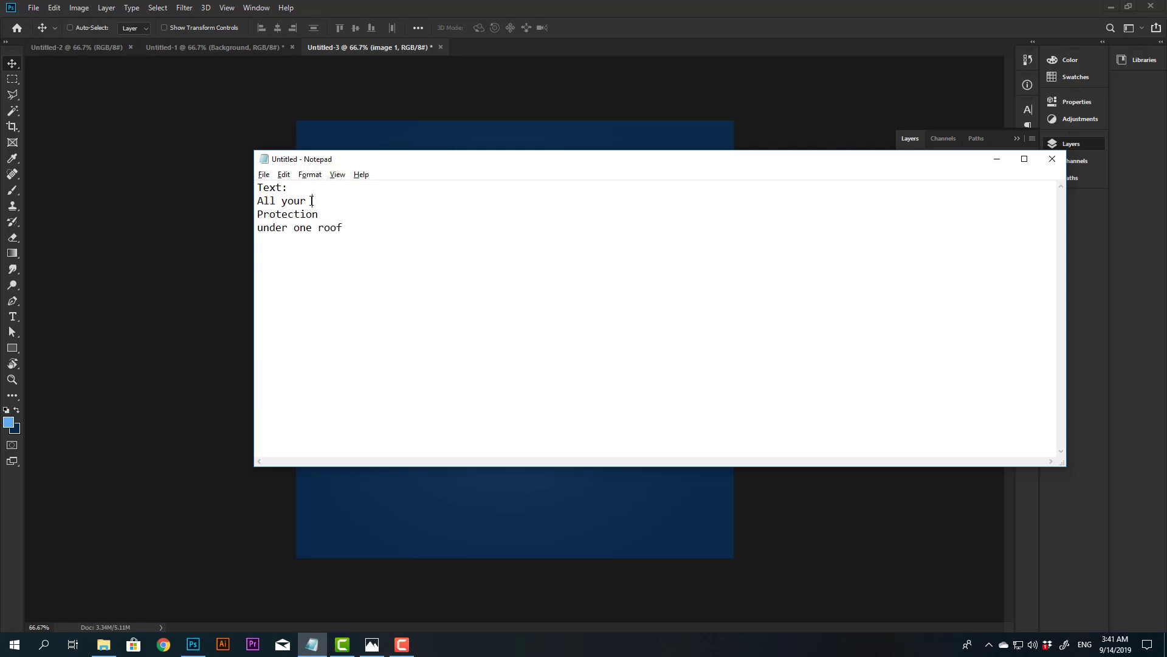
Step: Copy 'All your' from the headline notes and return to Photoshop
left_click_drag(312, 201, 249, 201)
key("alt+Tab")
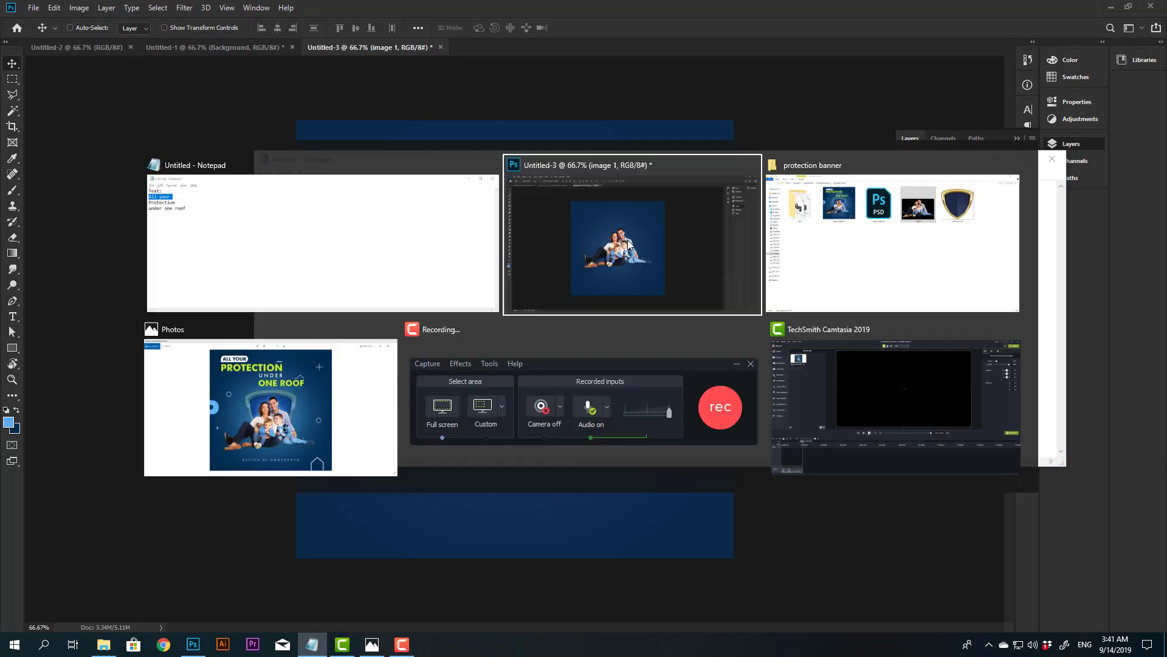
Step: Paste ALL YOUR as a text layer near the banner's top-left
key("t")
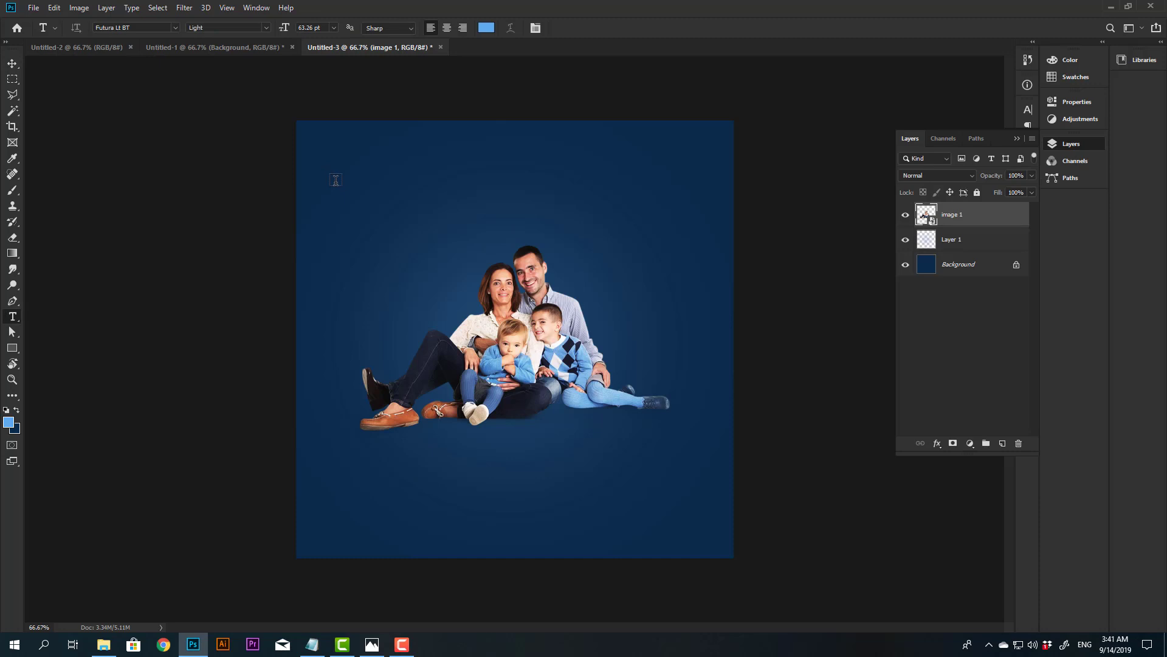
left_click(336, 180)
type("ALL YOUR")
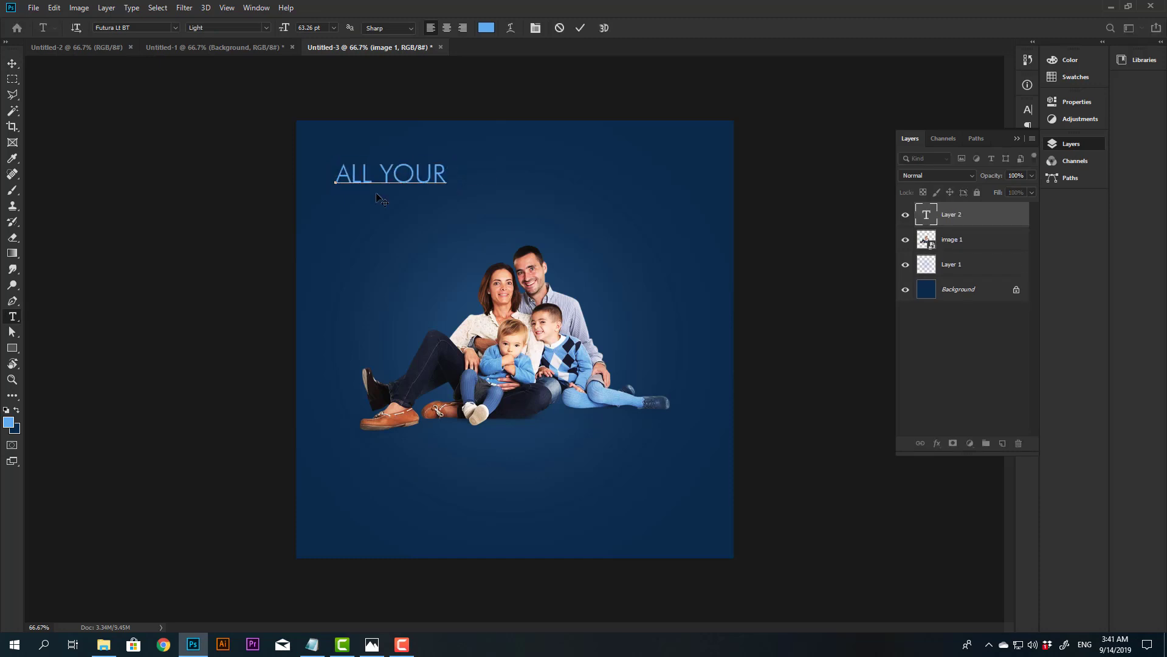
left_click(381, 200)
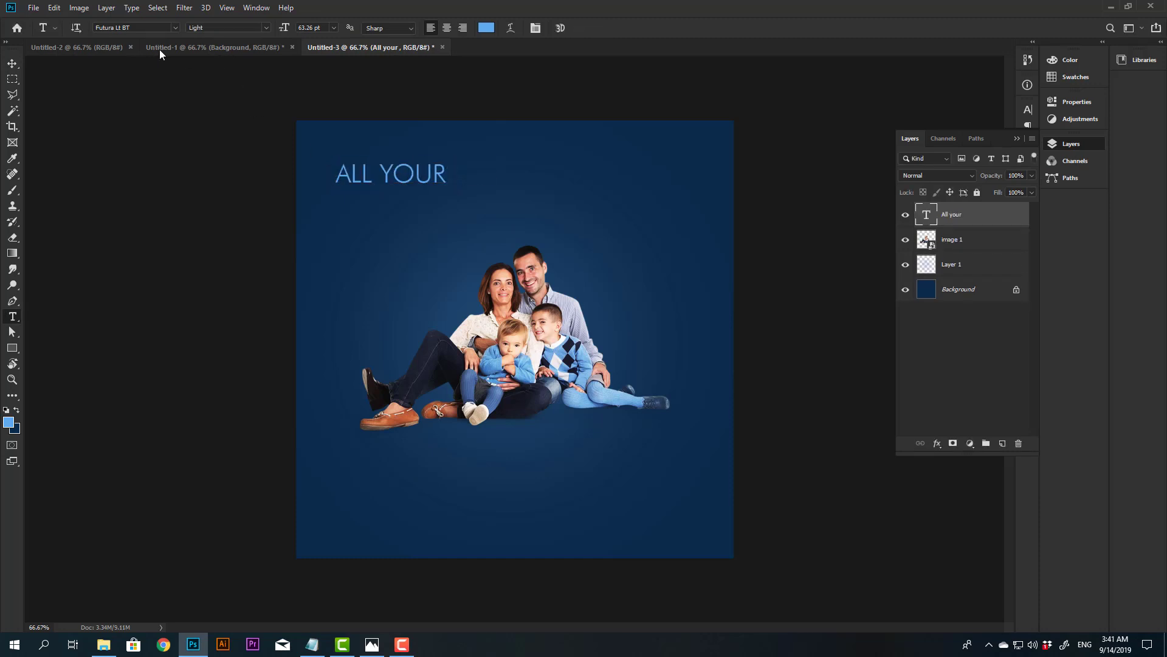
Step: Set ALL YOUR to Futura Md BT Bold at 40.26 pt
left_click(161, 28)
type("futura")
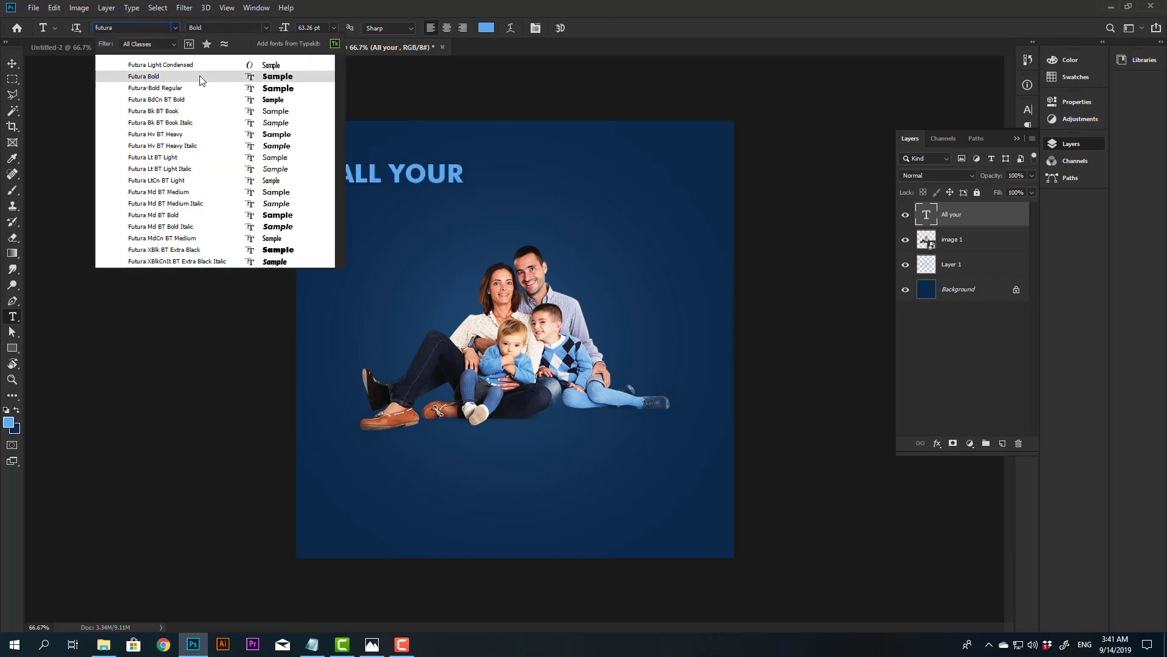
left_click(192, 217)
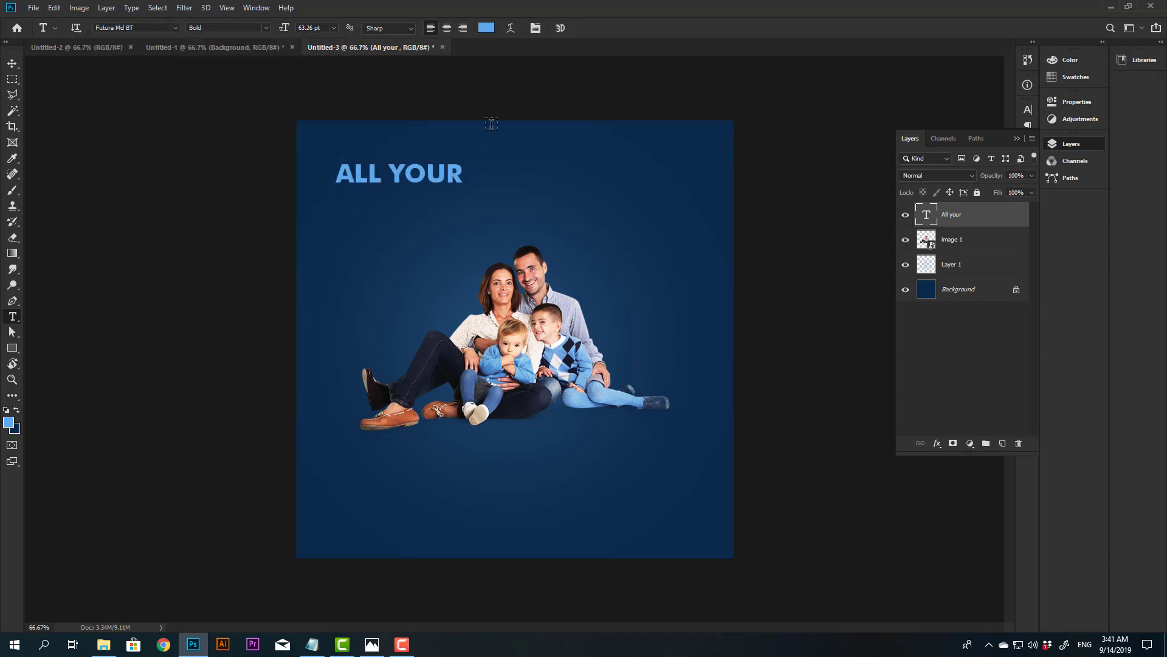
left_click(268, 27)
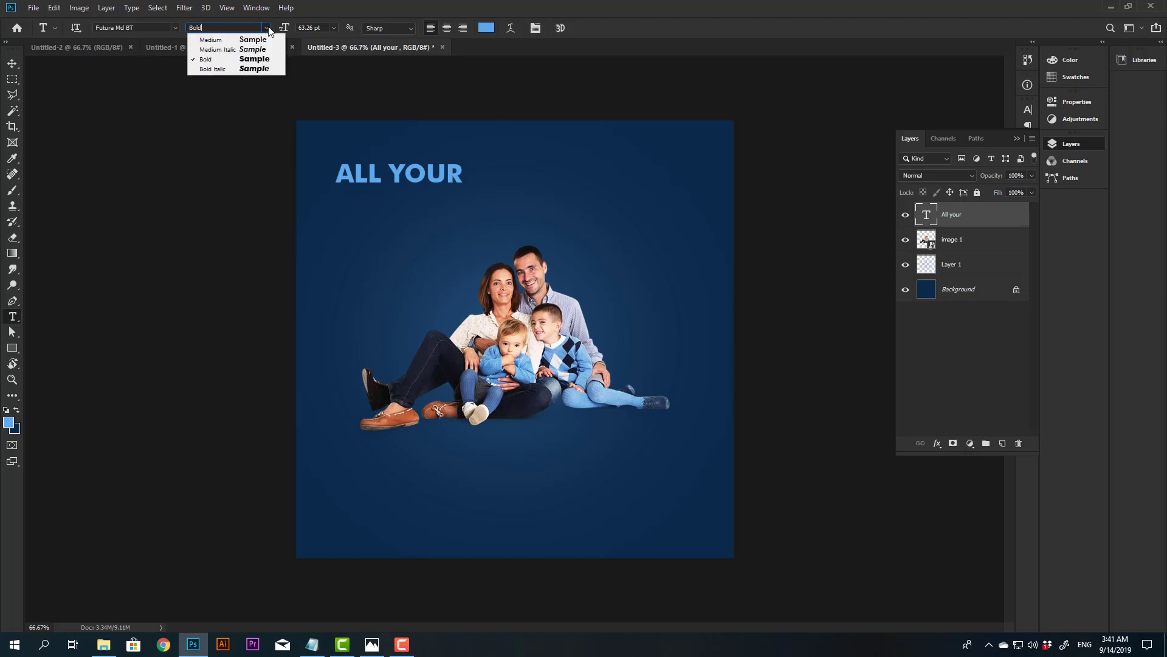
left_click(239, 38)
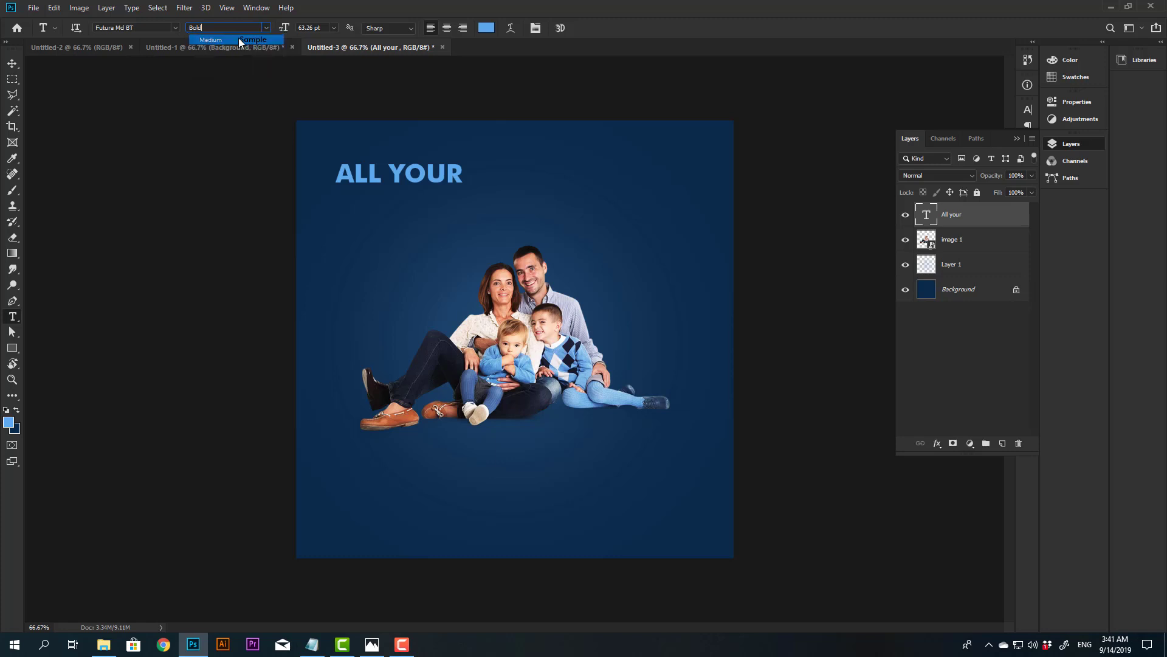
left_click(408, 174)
key("ctrl+a")
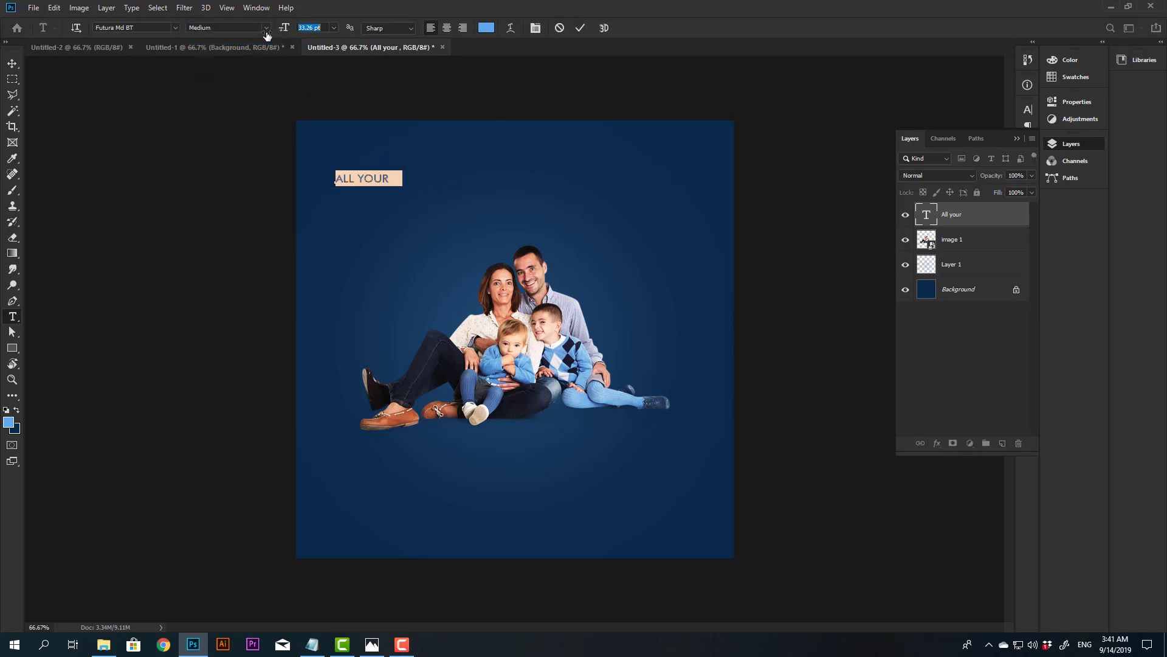
key("ctrl+alt+shift+comma")
key("ctrl+alt+shift+comma")
key("ctrl+alt+shift+comma")
key("ctrl+Return")
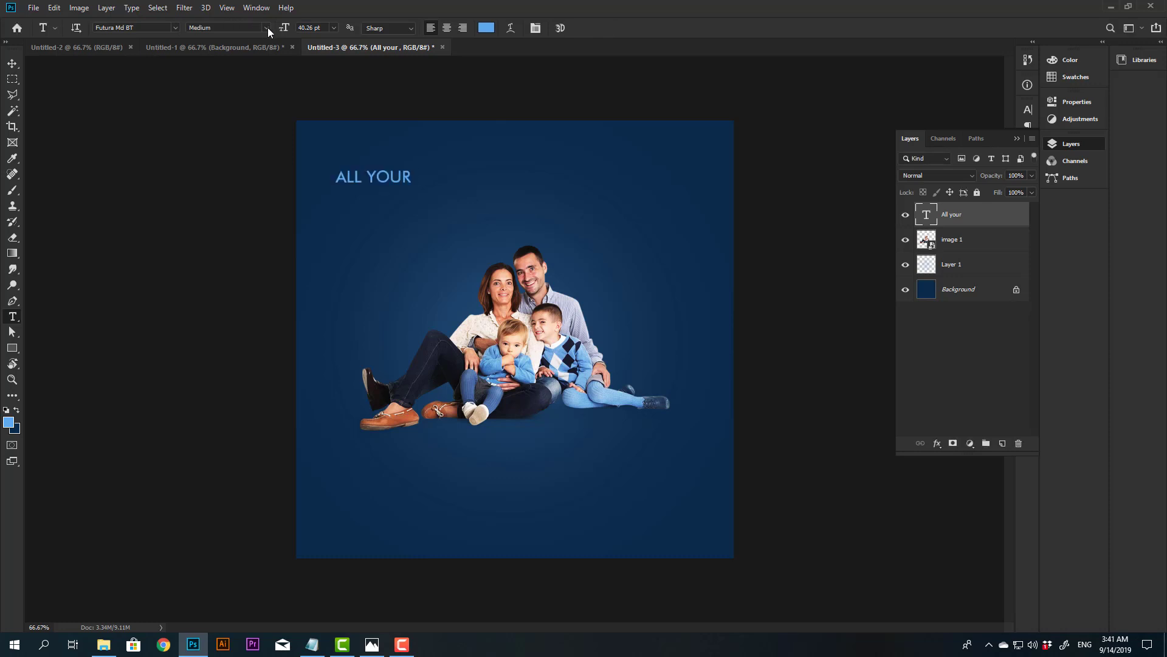
left_click(265, 27)
left_click(234, 59)
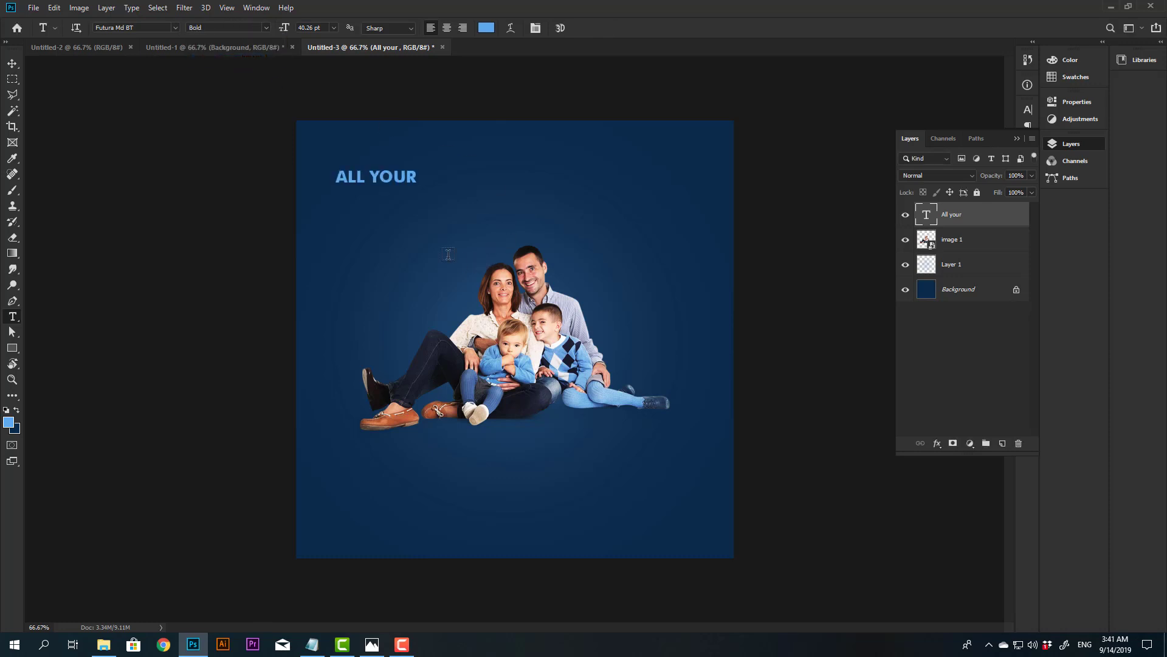
Step: Move ALL YOUR up toward the top edge and colour it white ffffff
key("v")
left_click_drag(410, 184, 413, 176)
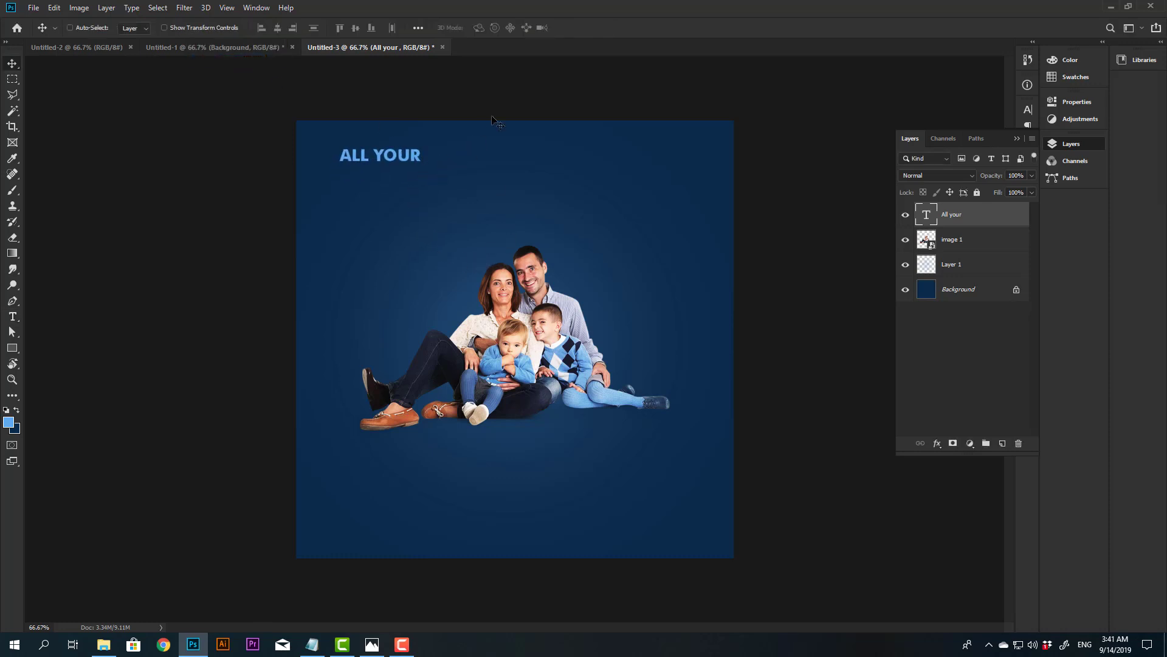
key("t")
left_click(487, 28)
type("ffffff")
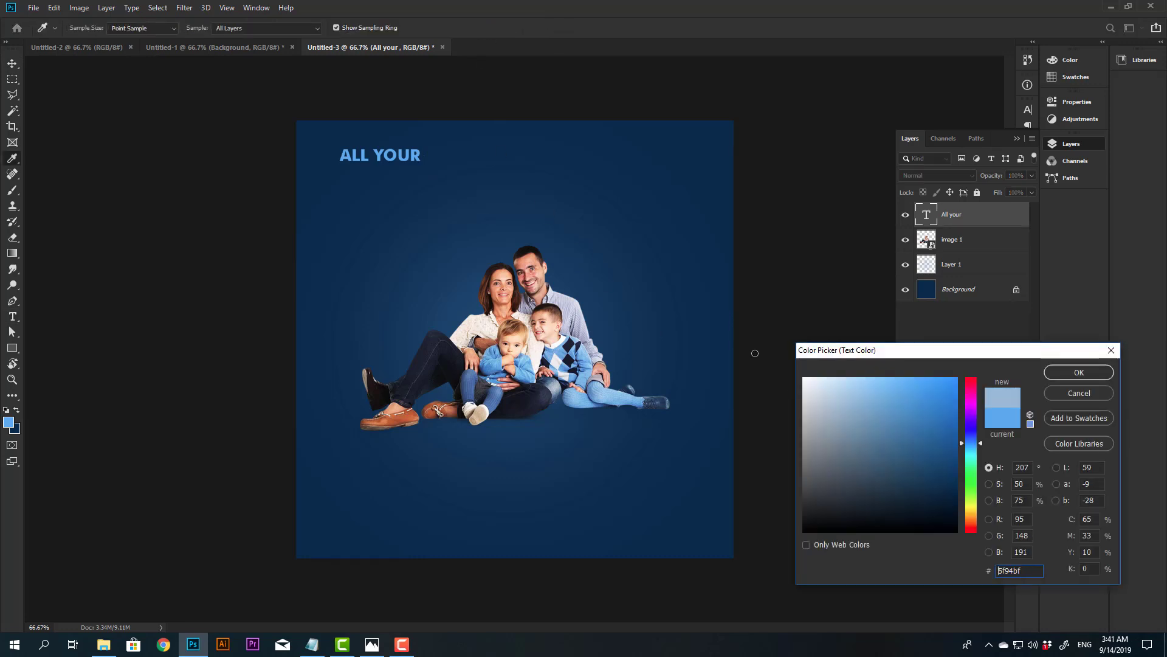
left_click(1102, 375)
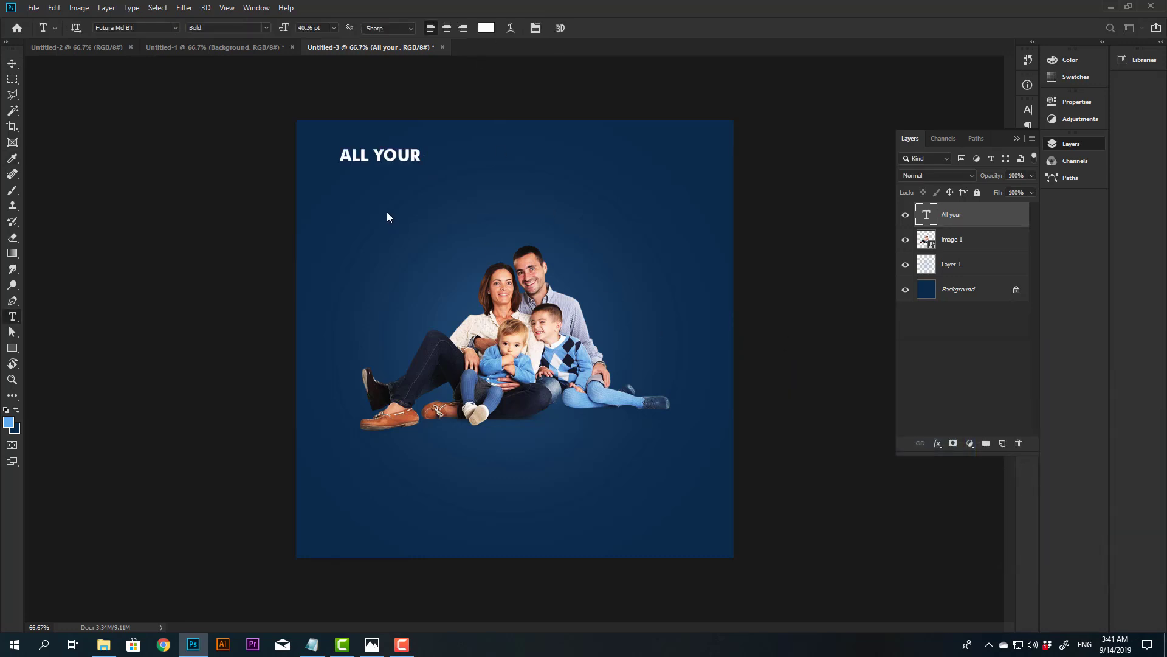
Step: Add PROTECTION from the notes below ALL YOUR, enlarged to 94.26 pt
key("v")
key("t")
left_click(340, 188)
left_click(311, 645)
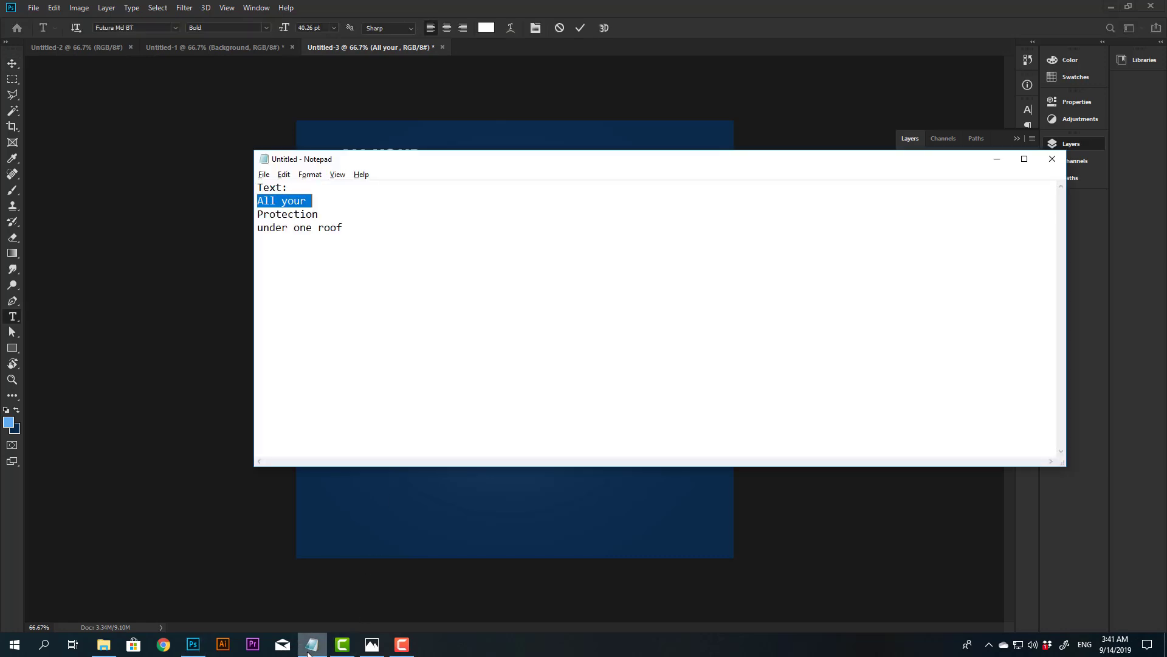
left_click_drag(336, 213, 228, 218)
key("ctrl+c")
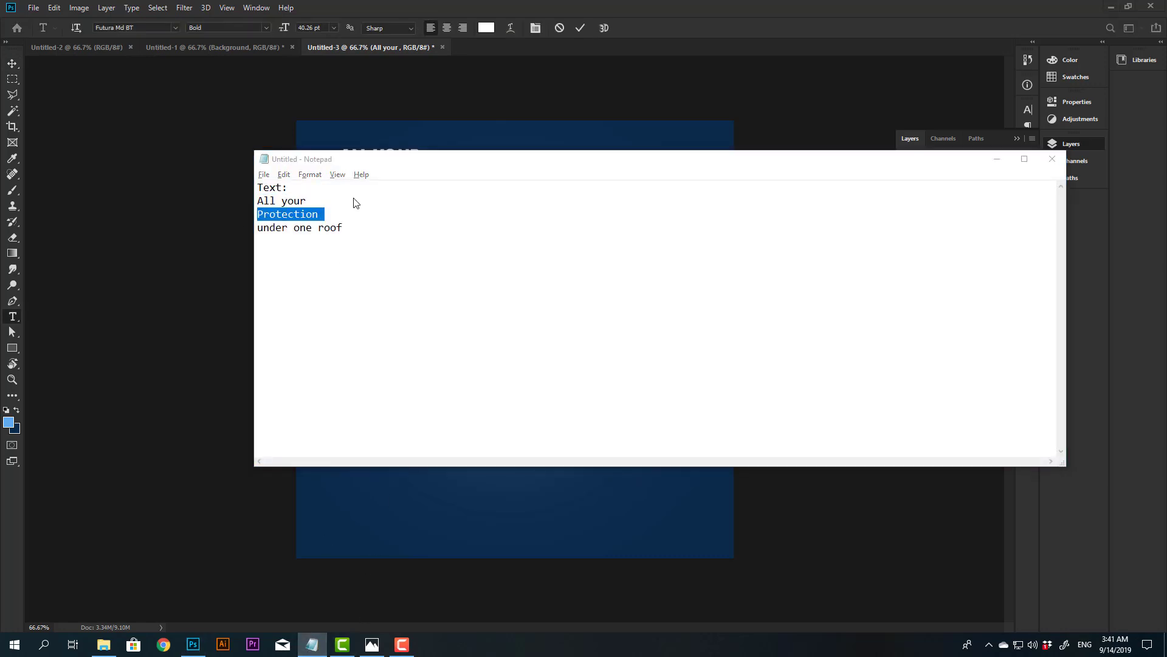
key("alt+Tab")
key("ctrl+v")
key("ctrl+a")
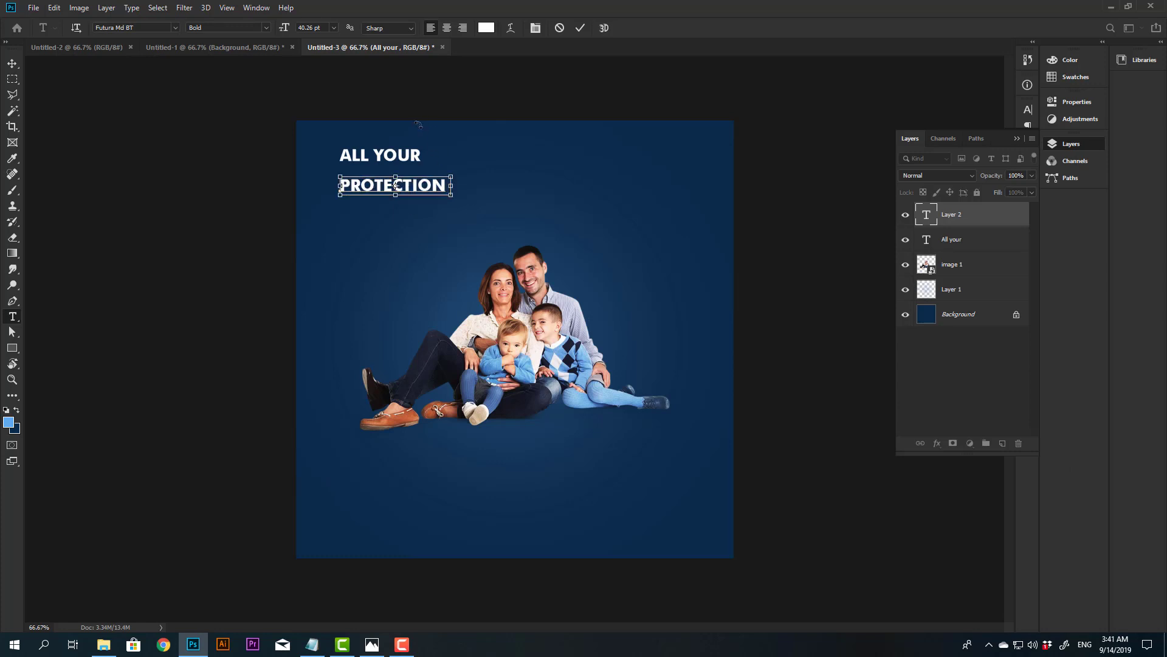
mouse_move(284, 28)
left_mouse_down()
mouse_move(338, 43)
mouse_move(298, 55)
left_mouse_up()
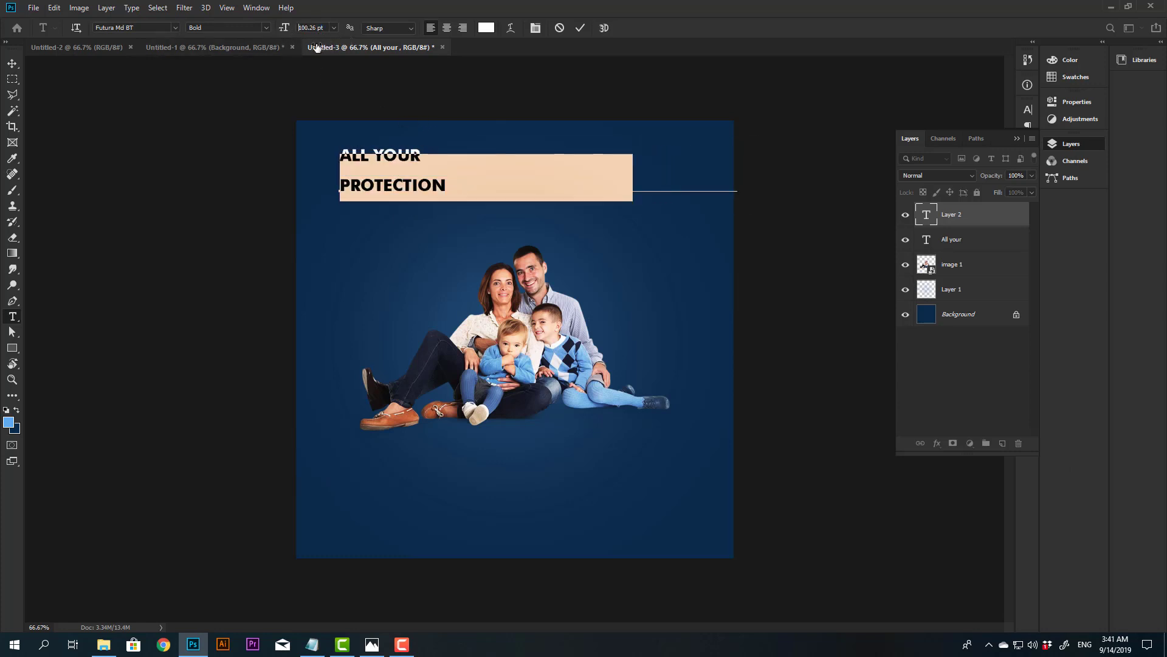
key("ctrl+Return")
key("v")
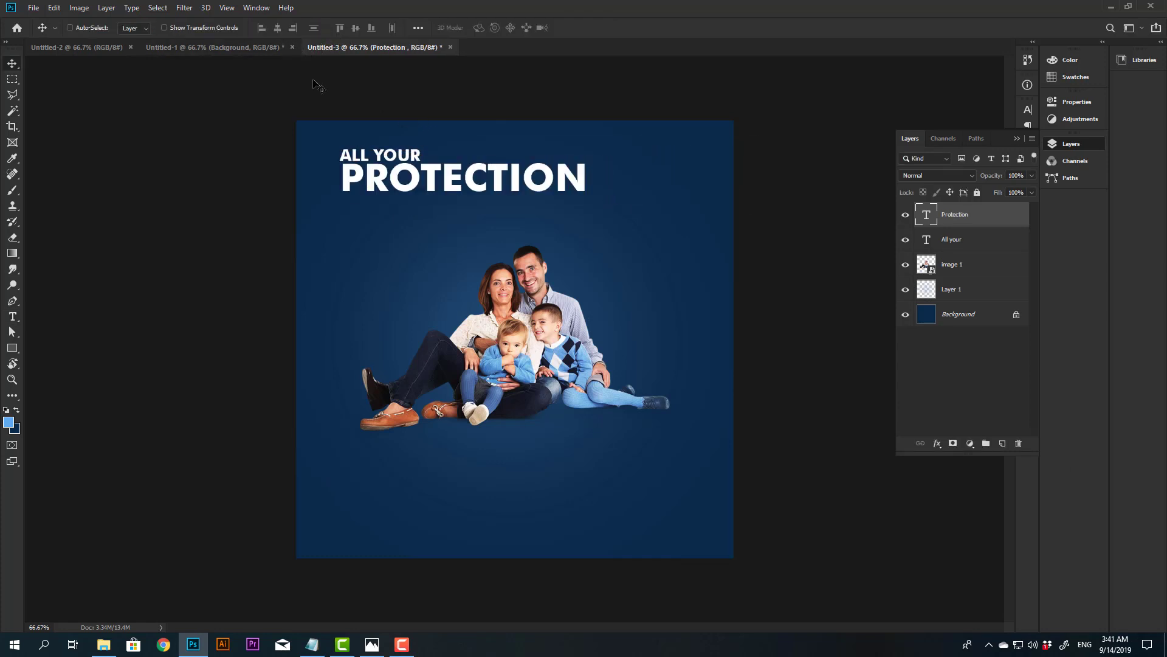
Step: Add UNDER beneath PROTECTION and scale it down to 70%
key("alt+Tab")
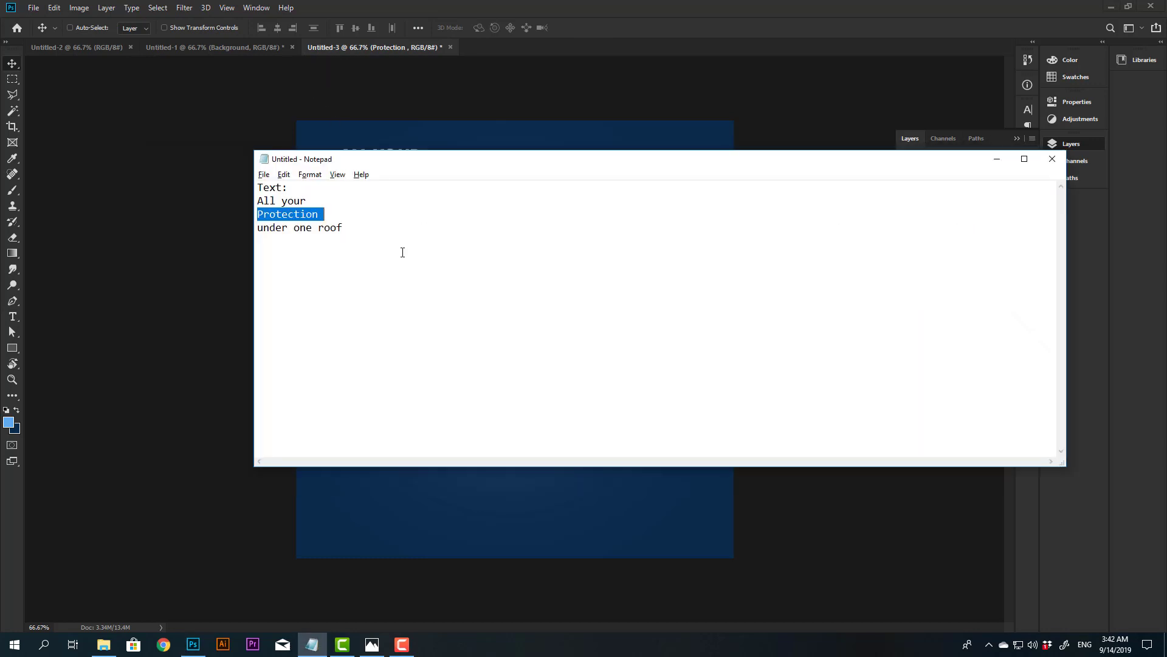
left_click_drag(286, 229, 226, 232)
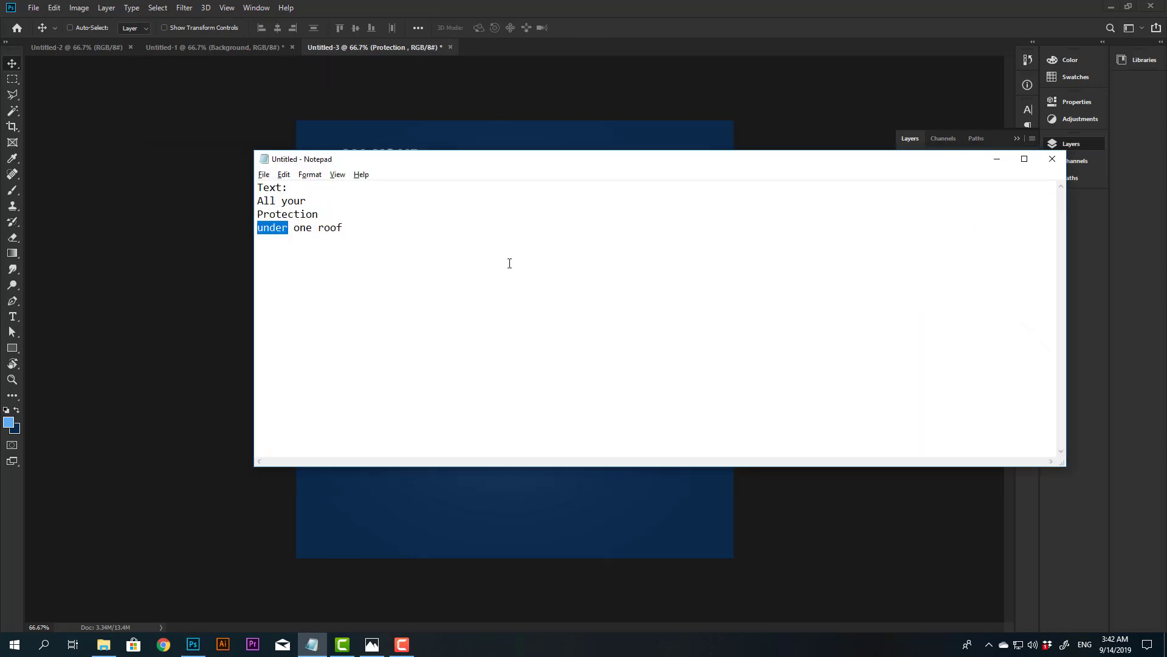
key("alt+Tab")
key("t")
left_click(468, 211)
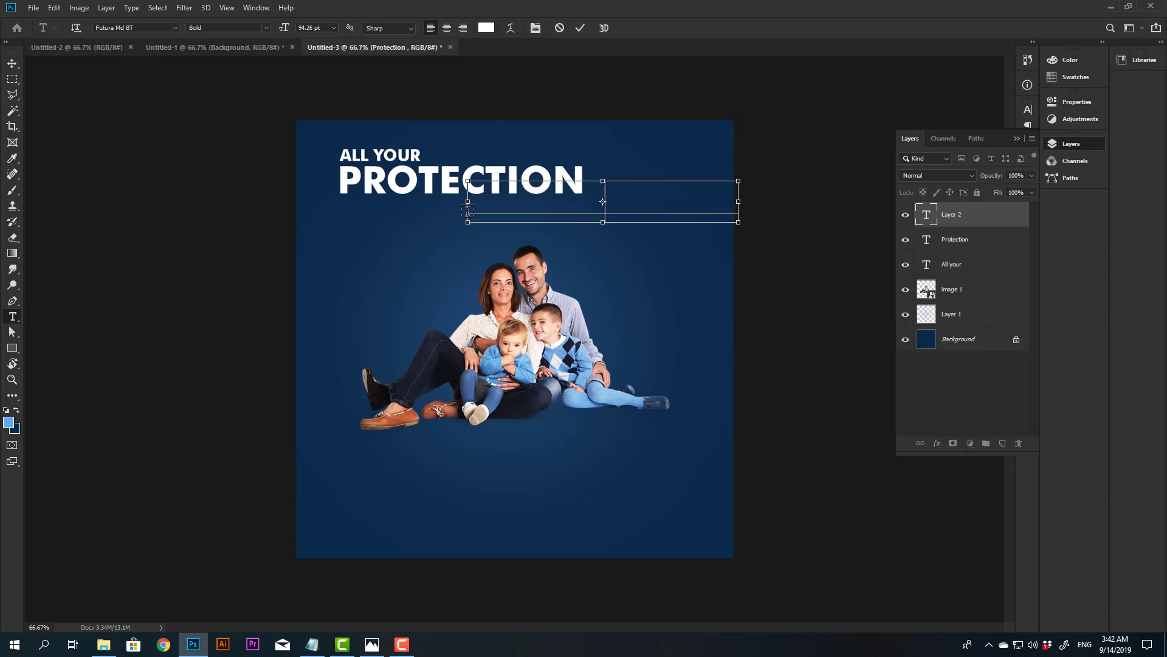
key("ctrl+v")
key("ctrl+Return")
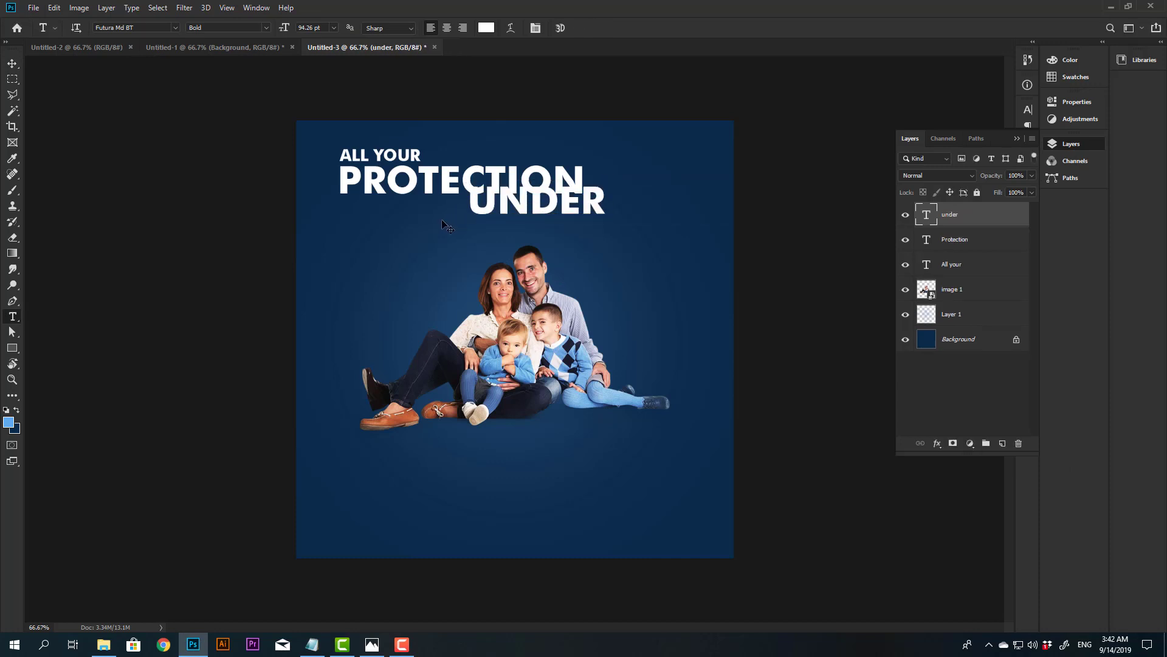
key("ctrl+t")
left_click_drag(606, 203, 572, 205)
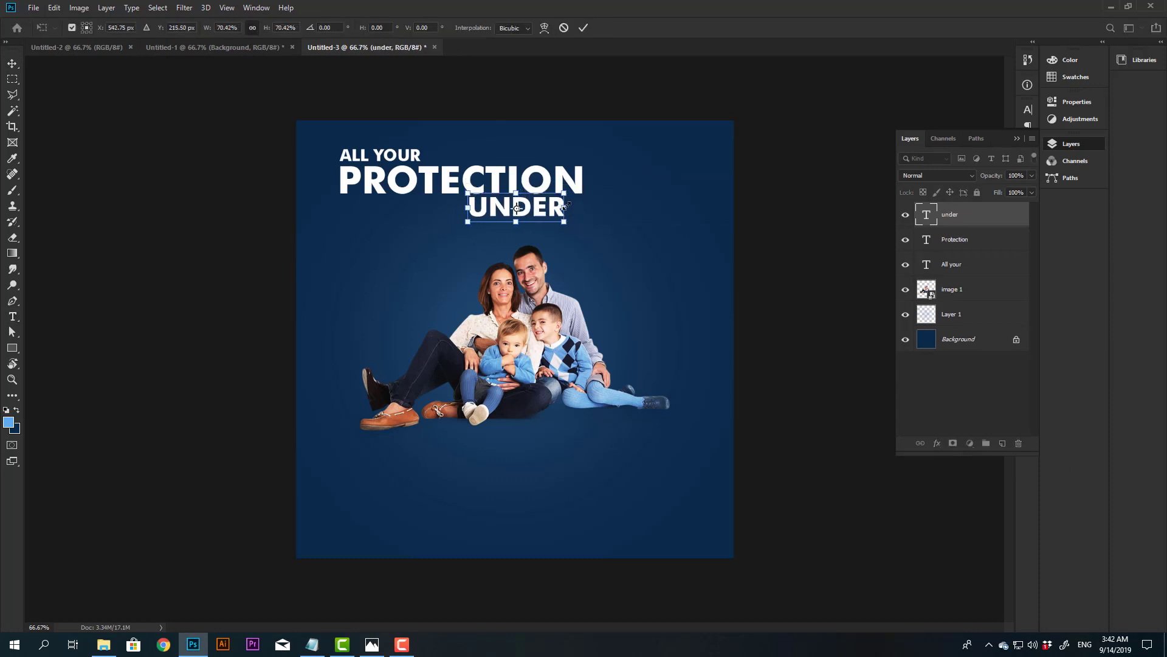
key("Return")
Step: Add 'one roof' as the final headline line
key("alt+Tab")
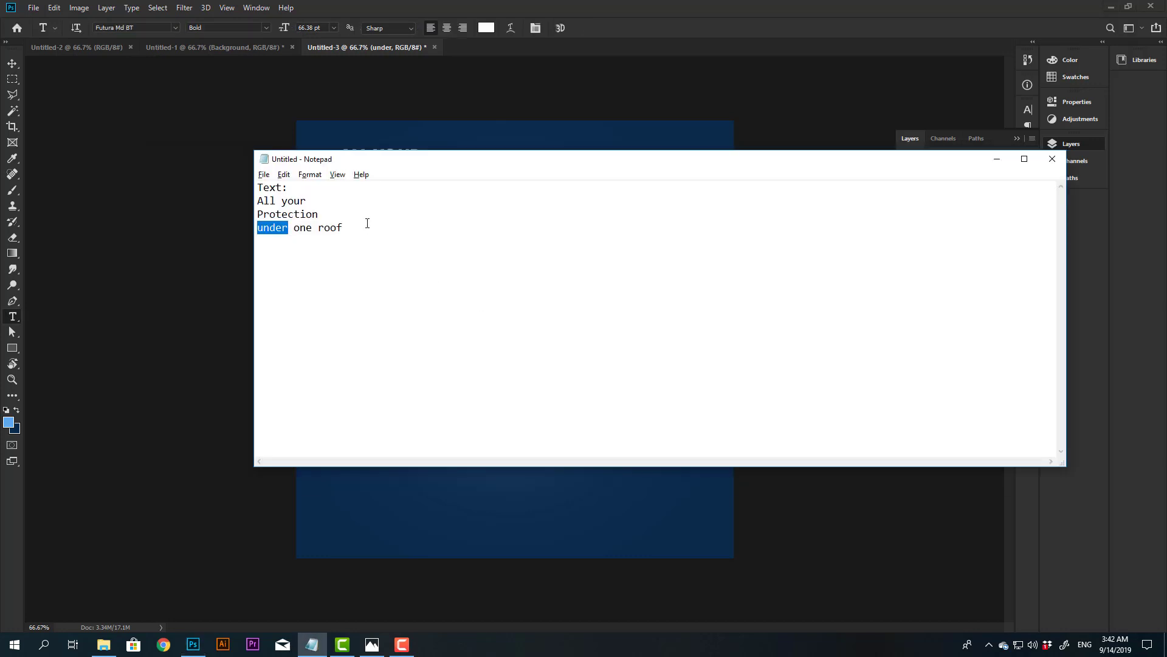
left_click_drag(367, 223, 290, 227)
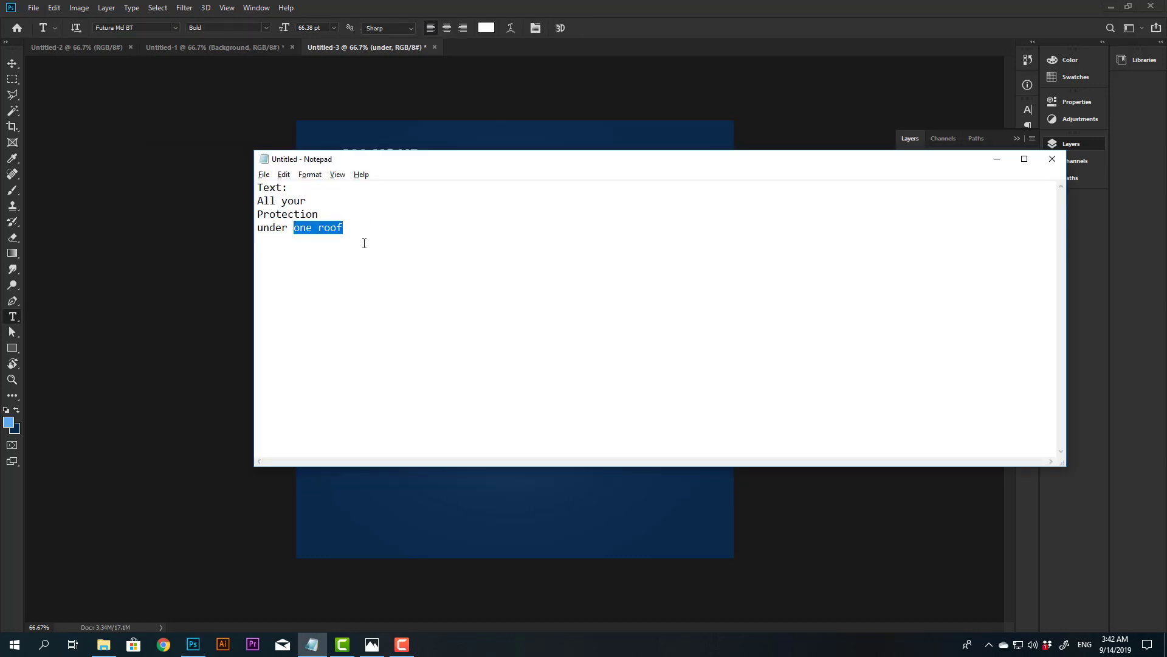
key("alt+Tab")
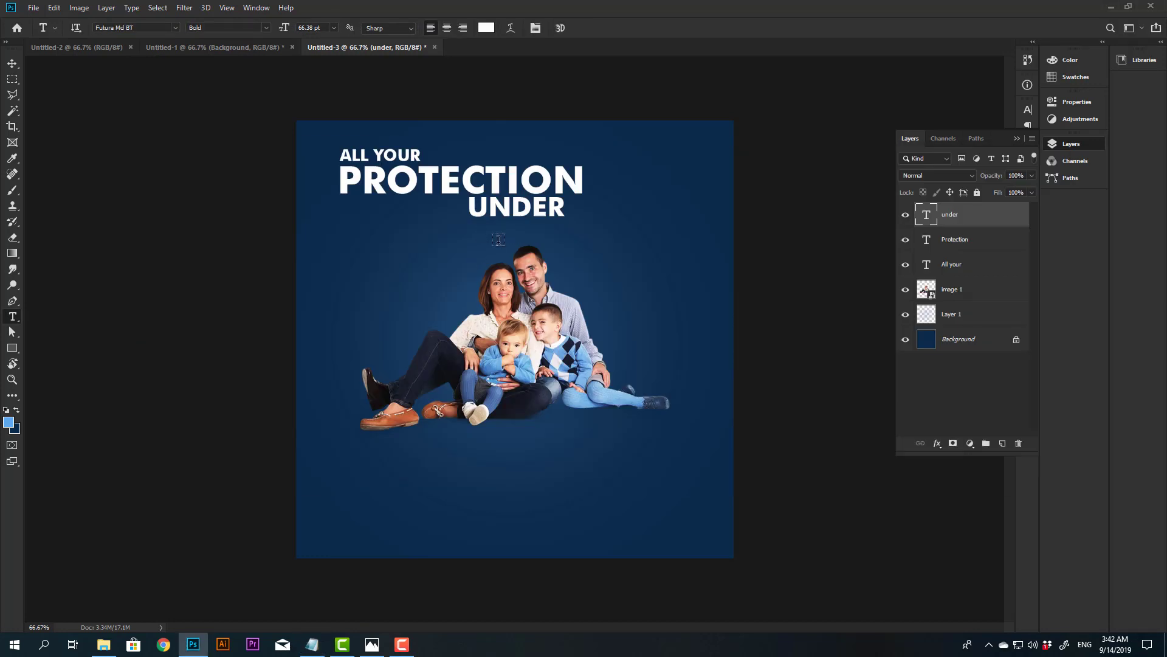
left_click(484, 234)
type("one roof")
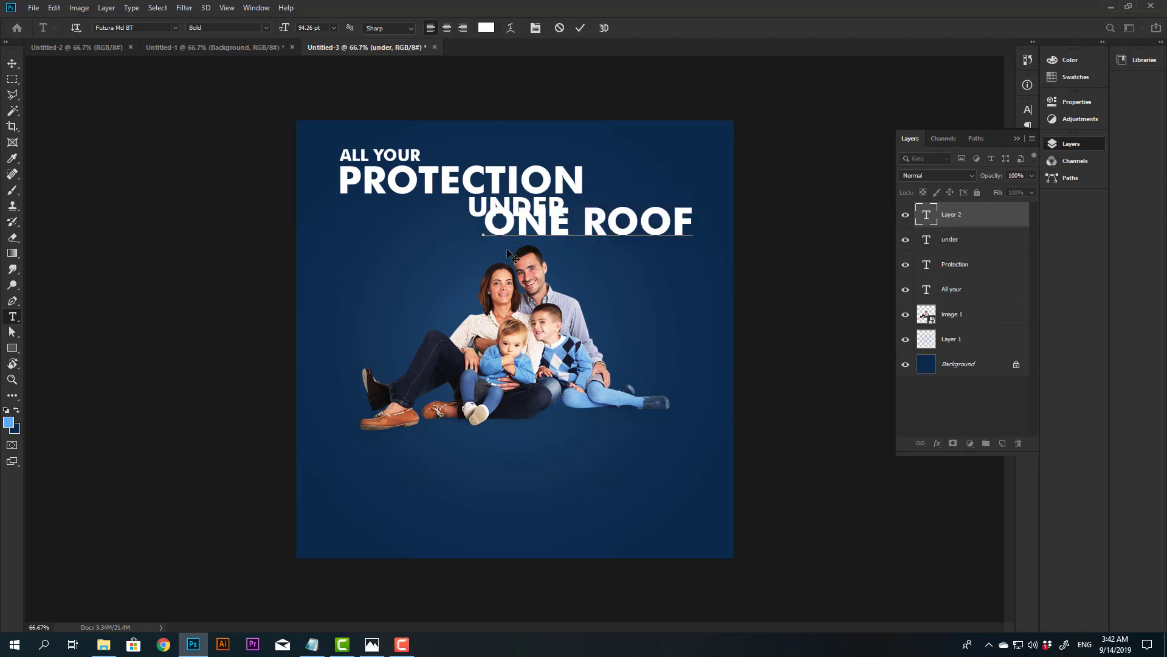
key("ctrl+Return")
Step: Move the family photo lower on the banner
key("v")
right_click(549, 321)
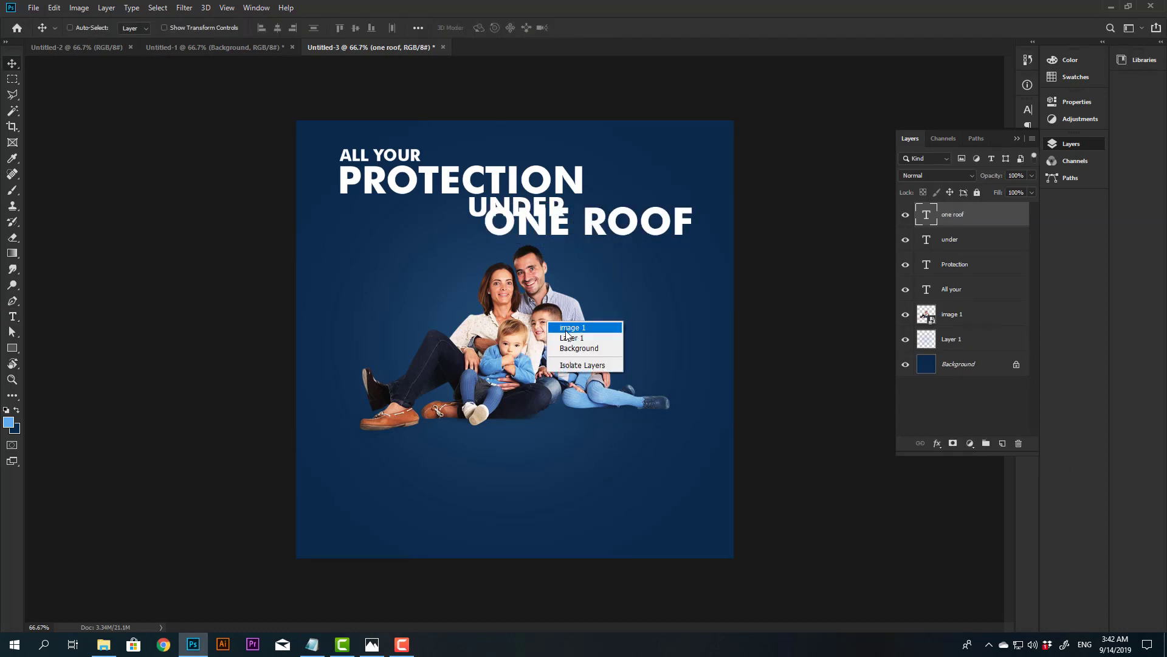
left_click(566, 329)
left_click_drag(544, 213, 544, 277)
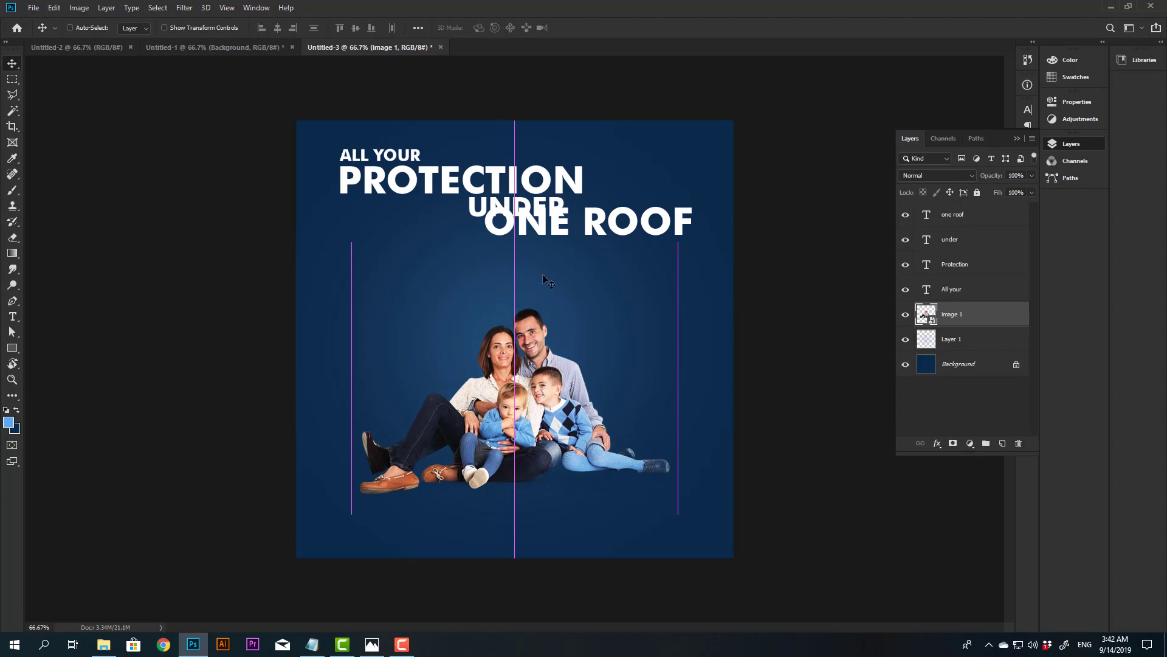
Step: Nudge ONE ROOF down and left, and UNDER right and down
right_click(565, 218)
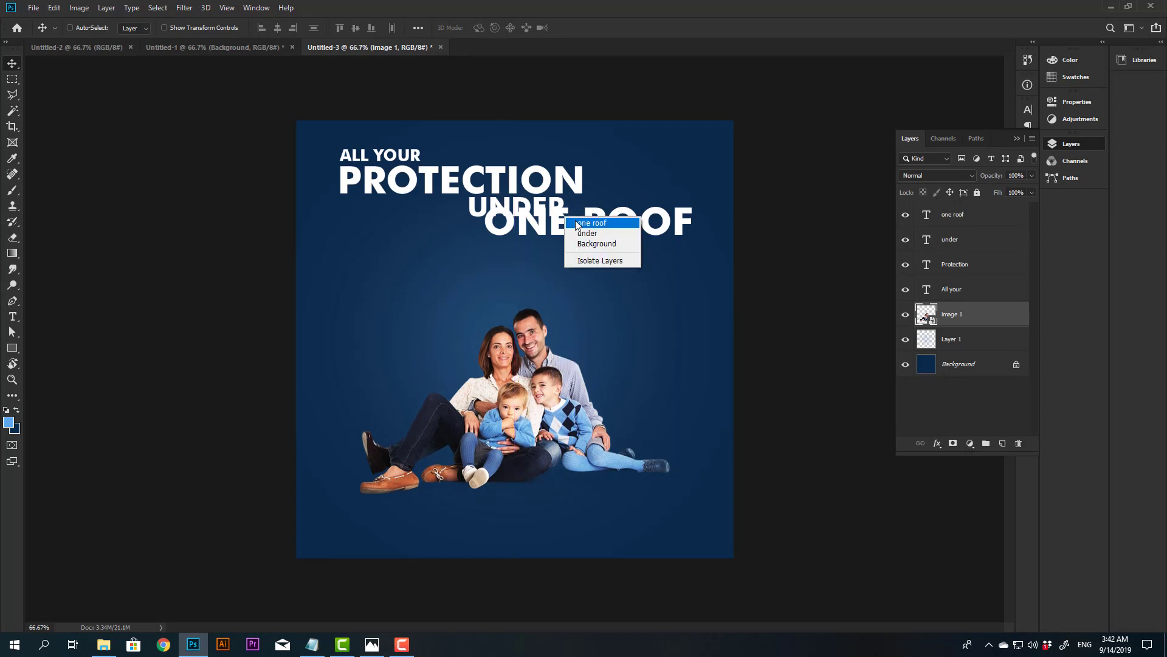
left_click(575, 224)
key("shift+Down")
key("shift+Down")
key("shift+Down")
key("shift+Down")
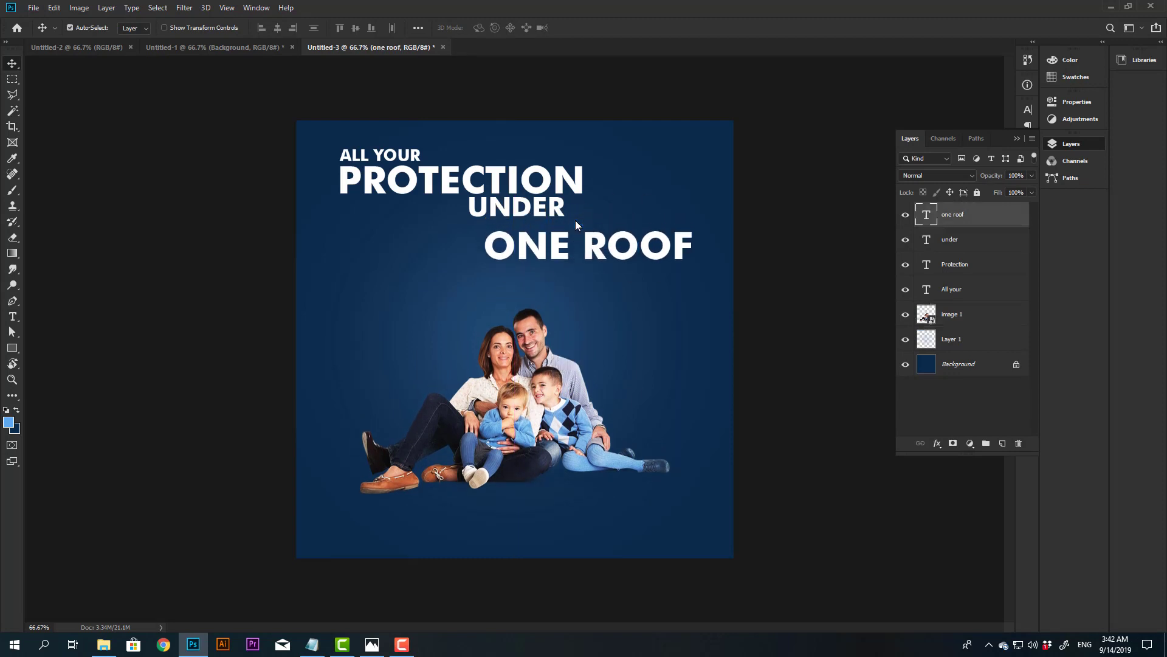
key("shift+Down")
key("shift+Down")
key("shift+Left")
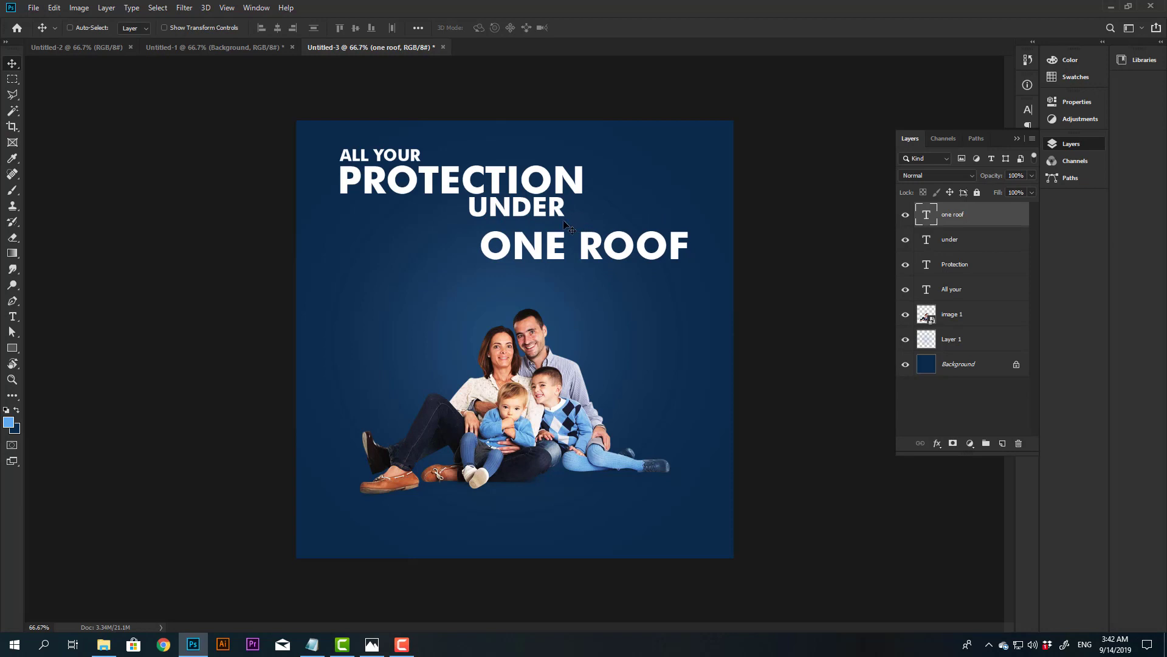
right_click(559, 222)
left_click(559, 227)
key("shift+Right")
key("shift+Right")
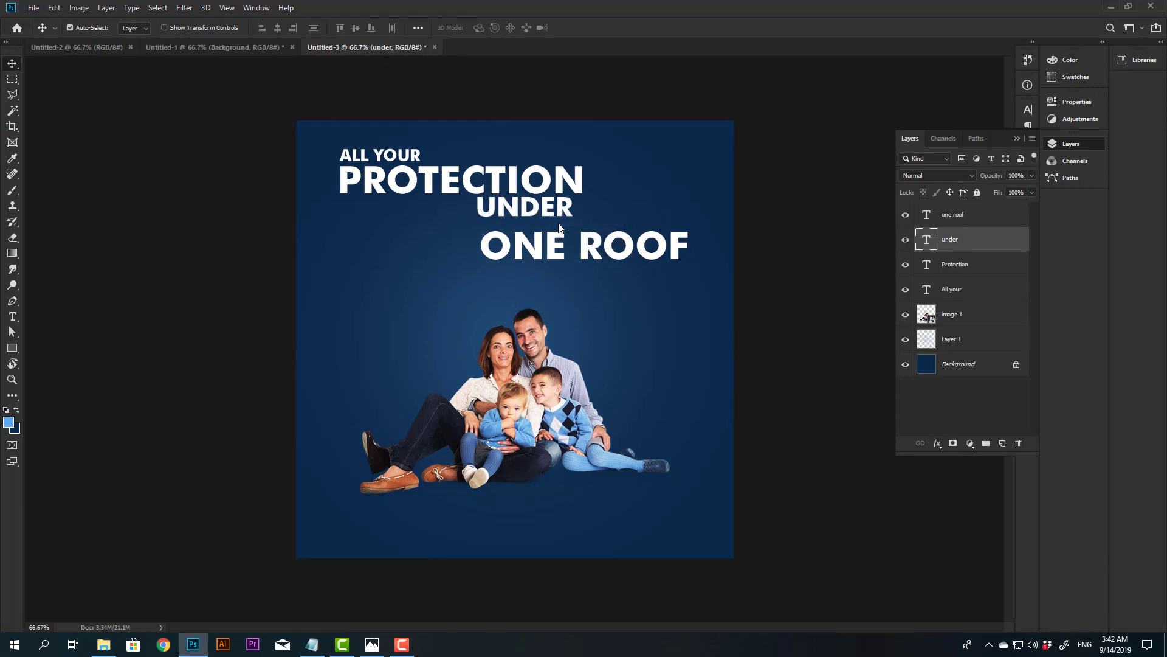
key("shift+Right")
key("shift+Down")
key("shift+Down")
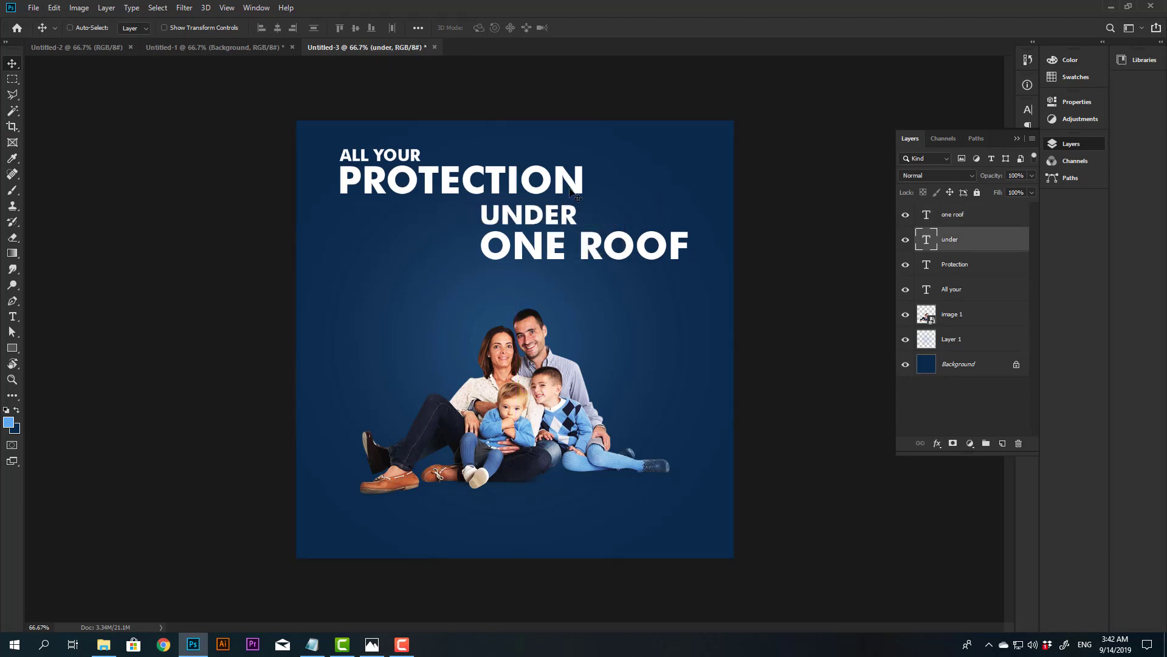
Step: Nudge PROTECTION and ALL YOUR left so they share a left edge
right_click(570, 193)
left_click(592, 218)
right_click(574, 183)
left_click(586, 187)
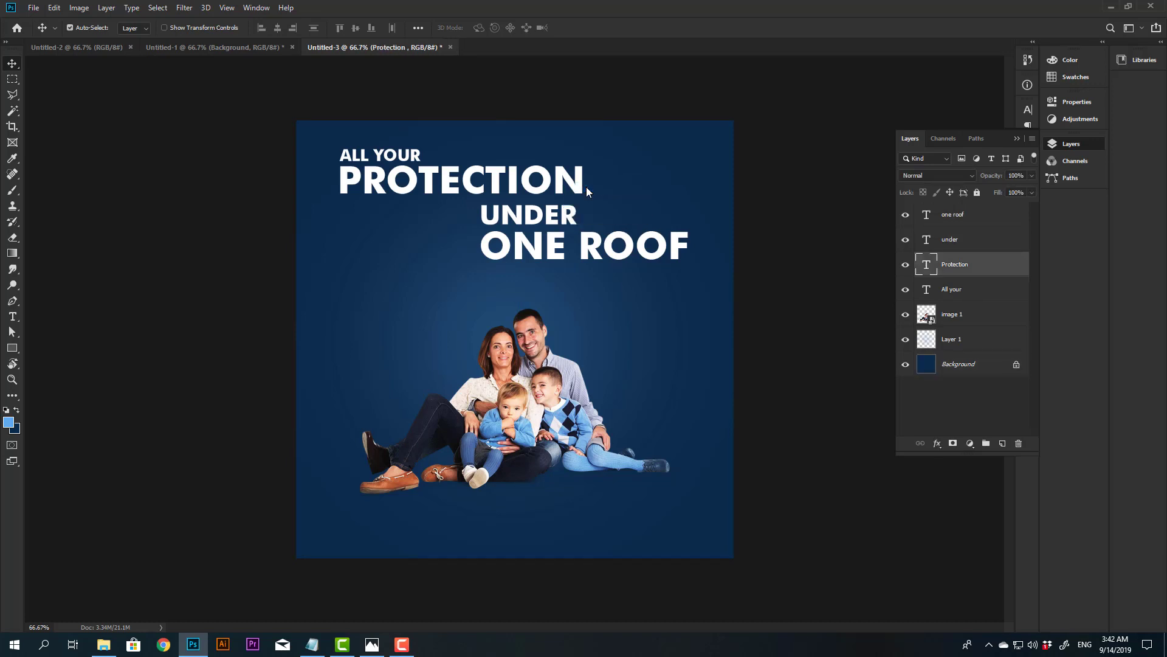
key("shift+Left")
key("shift+Left")
key("shift+Down")
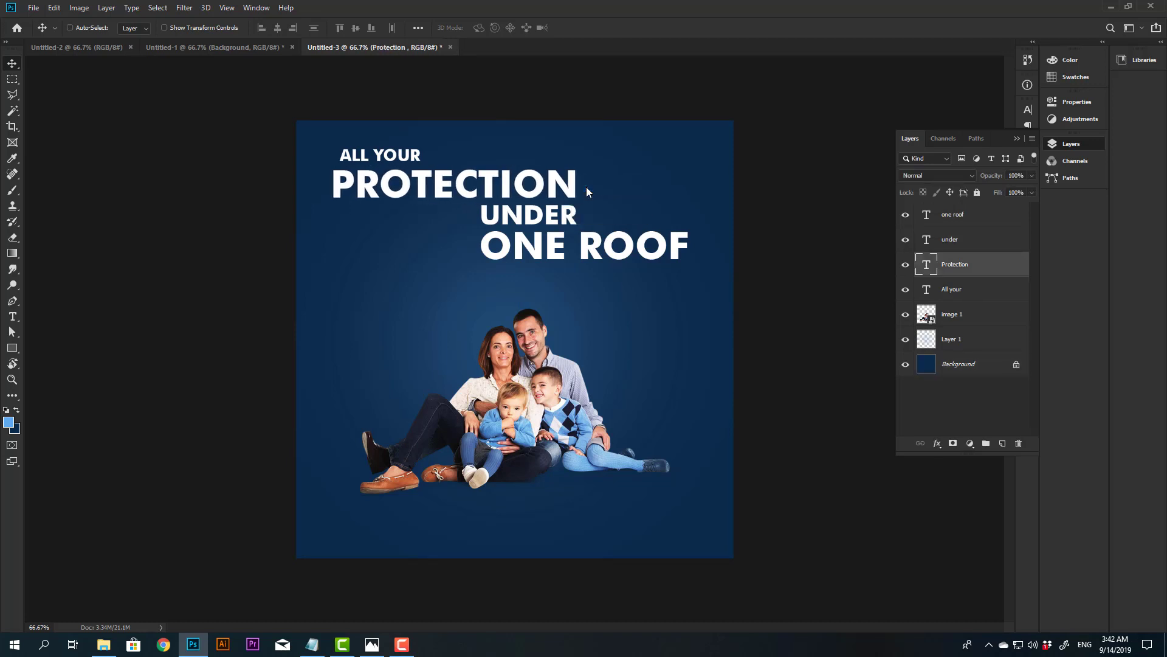
left_click(427, 165, "ctrl")
key("shift+Up")
key("shift+Up")
key("shift+Left")
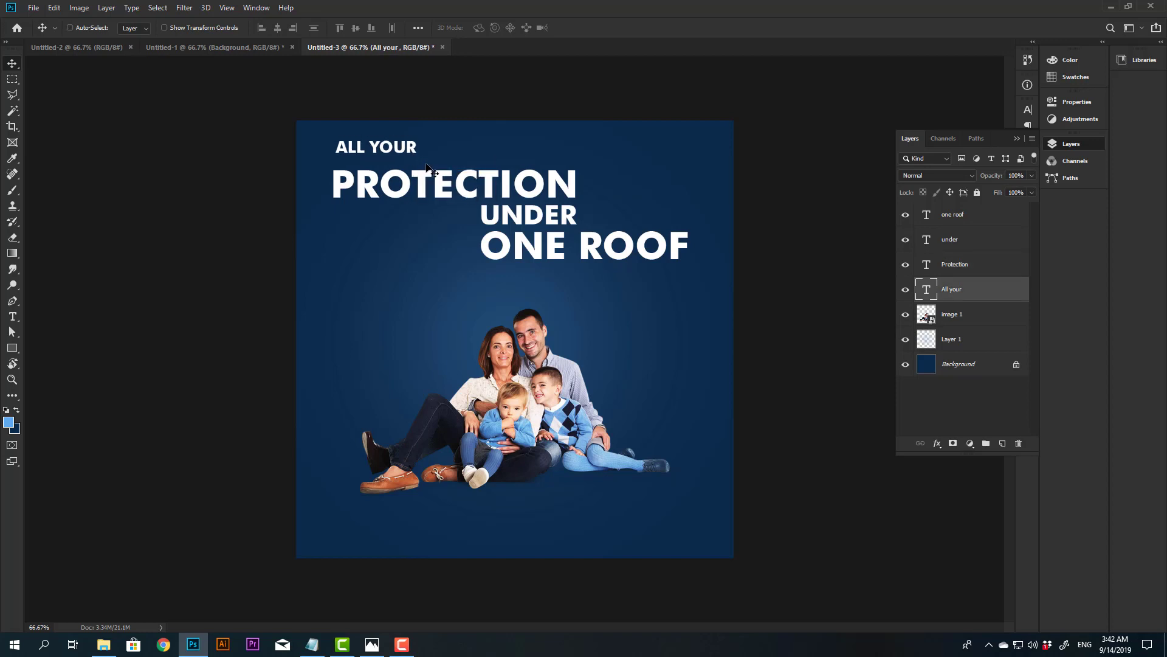
key("Left")
key("Left")
key("Left")
key("Left")
key("Left")
key("Left")
key("Down")
key("Down")
key("Down")
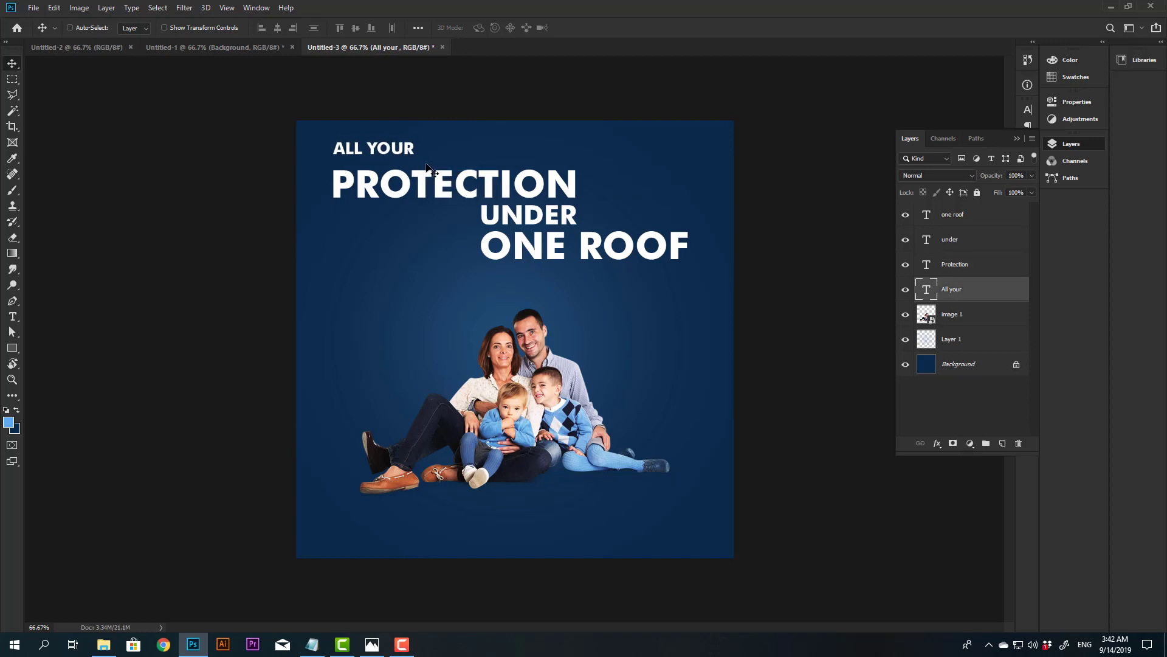
Step: Select all of the PROTECTION text and commit the edit
key("t")
left_click(328, 185)
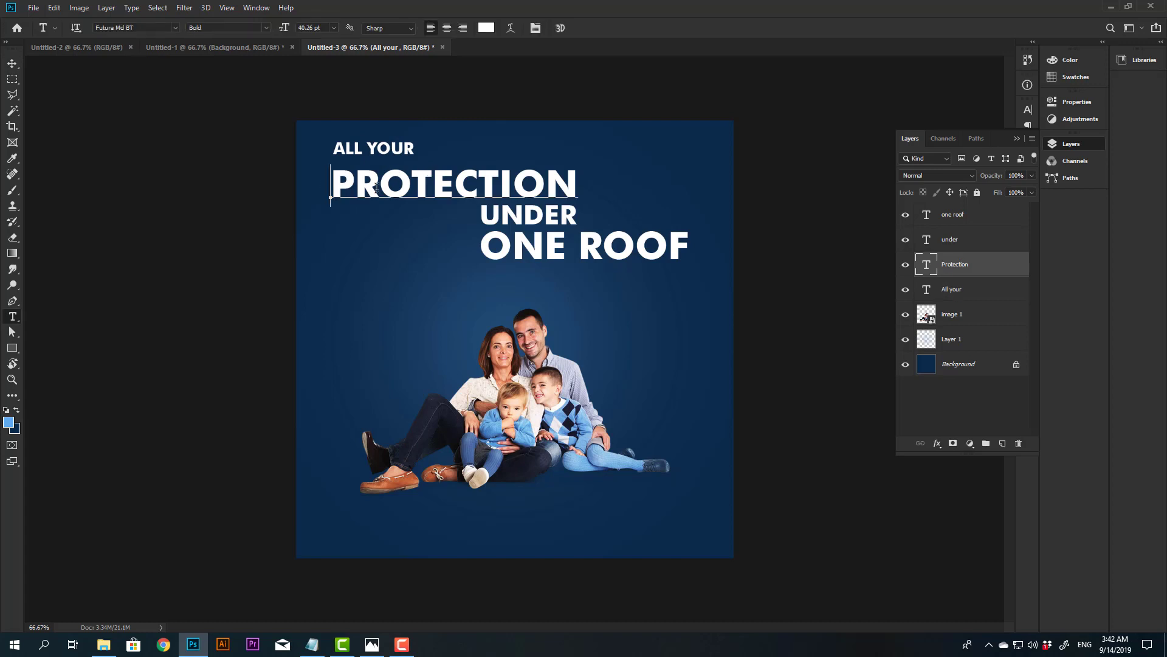
key("ctrl+a")
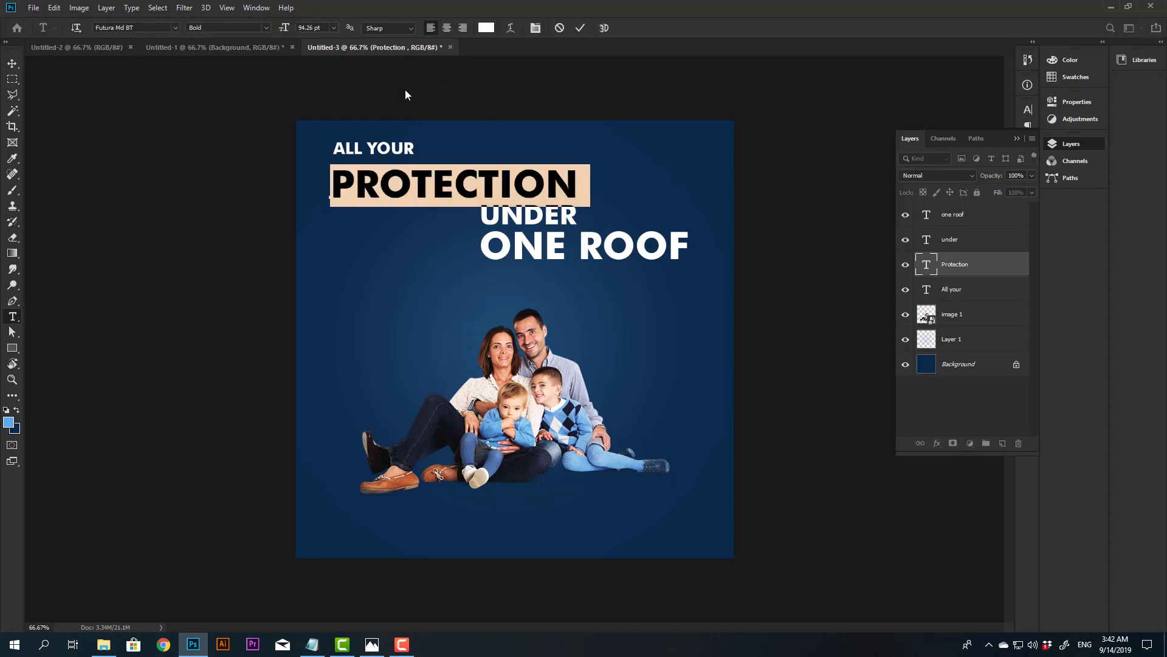
key("ctrl+h")
key("ctrl+Return")
Step: Sample lime green #C9EA2A from the colour palette document as the foreground colour
left_click(247, 49)
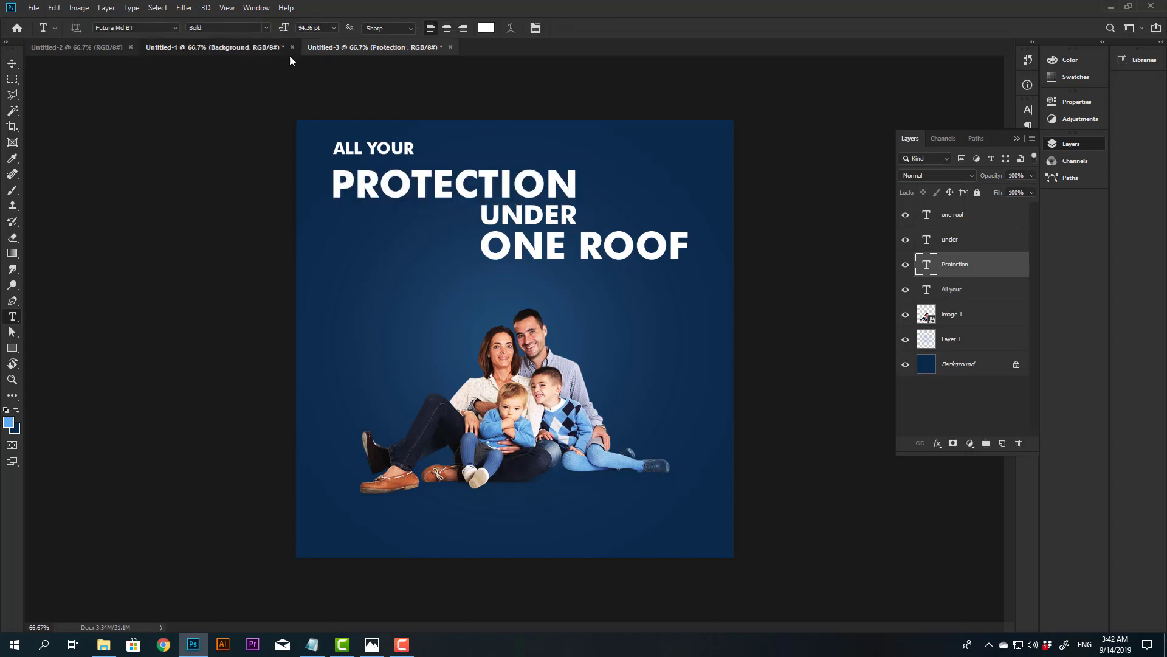
key("i")
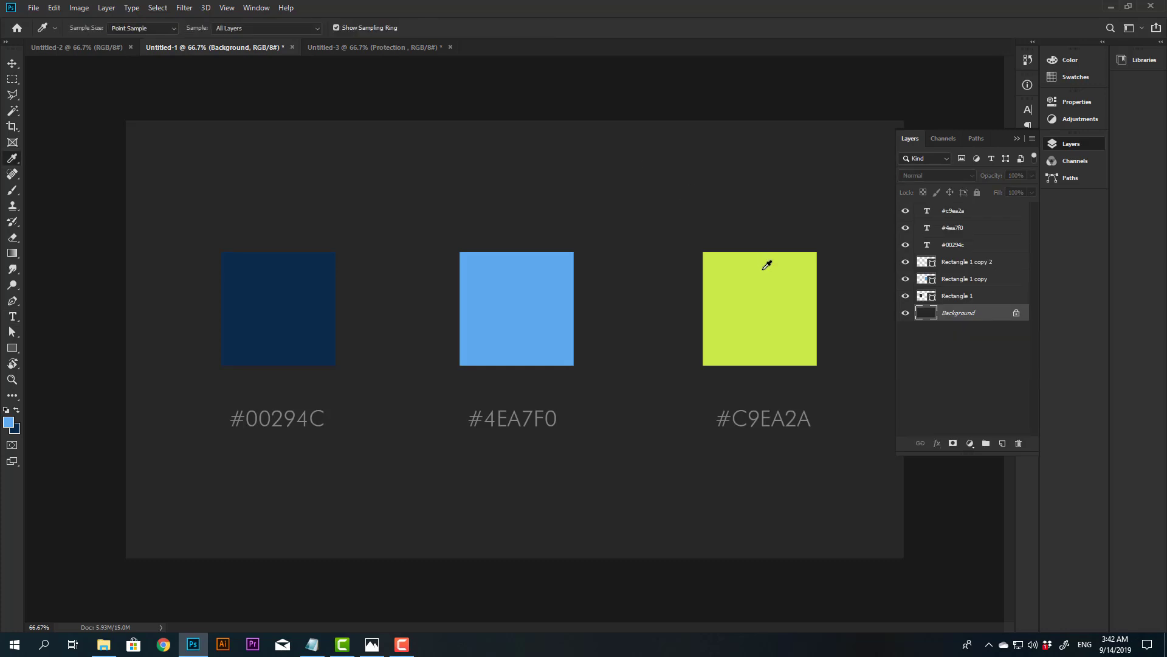
left_click(15, 424)
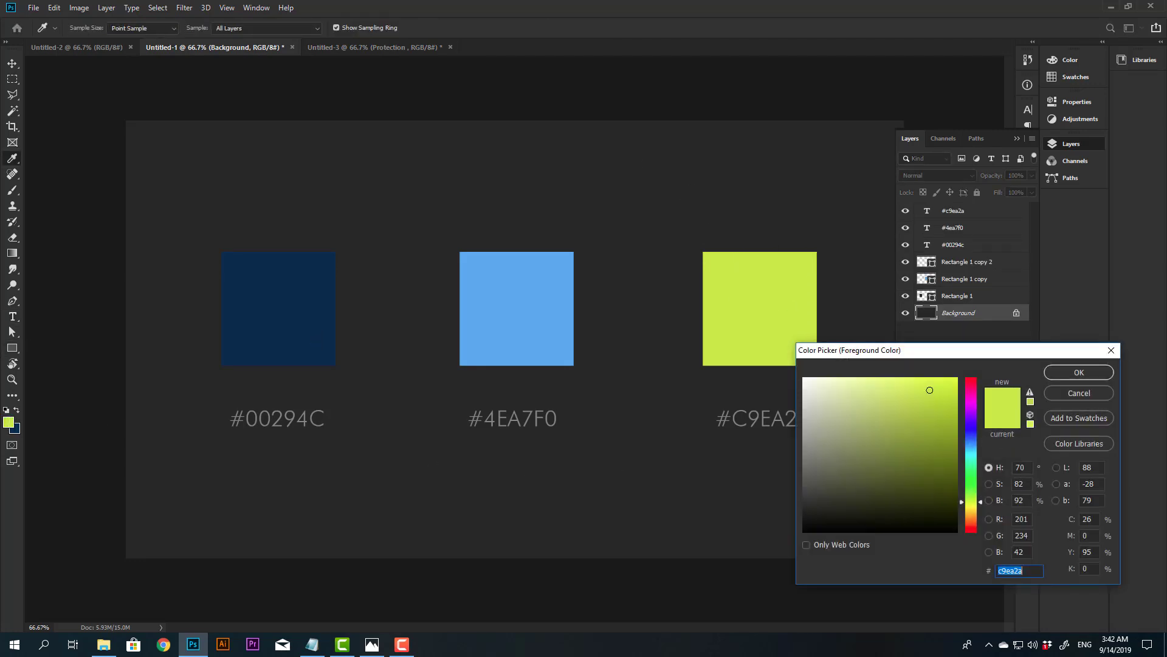
left_click(1106, 392)
left_click(355, 48)
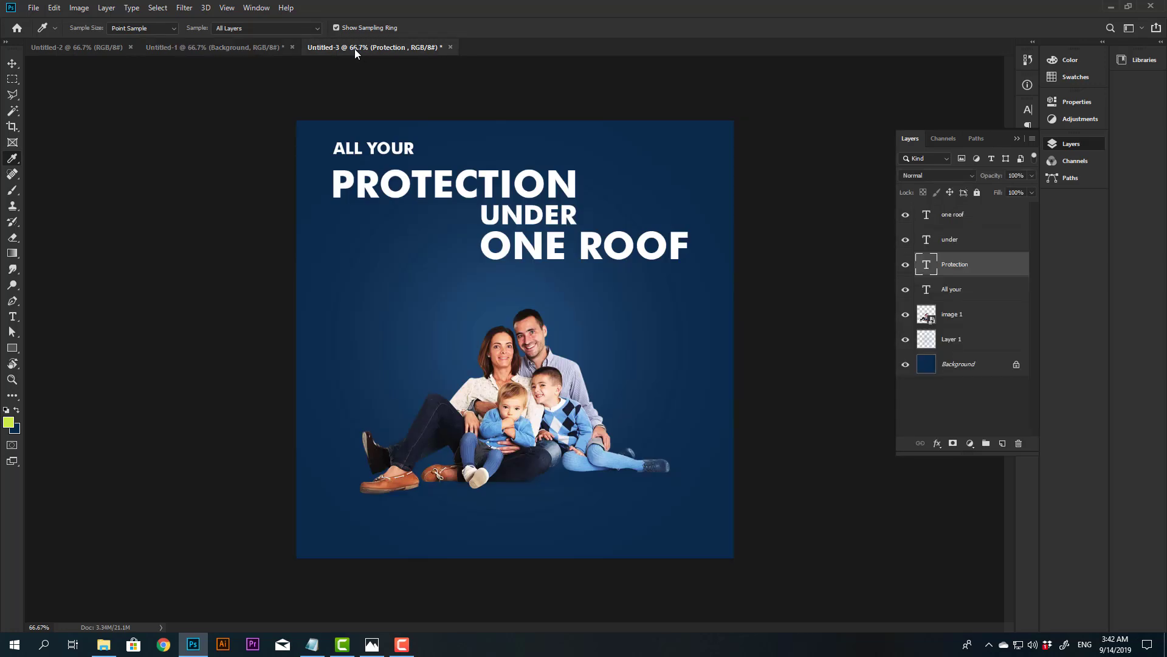
Step: Colour the PROTECTION and ONE ROOF text lime green #c9ea2a
key("t")
double_click(568, 182)
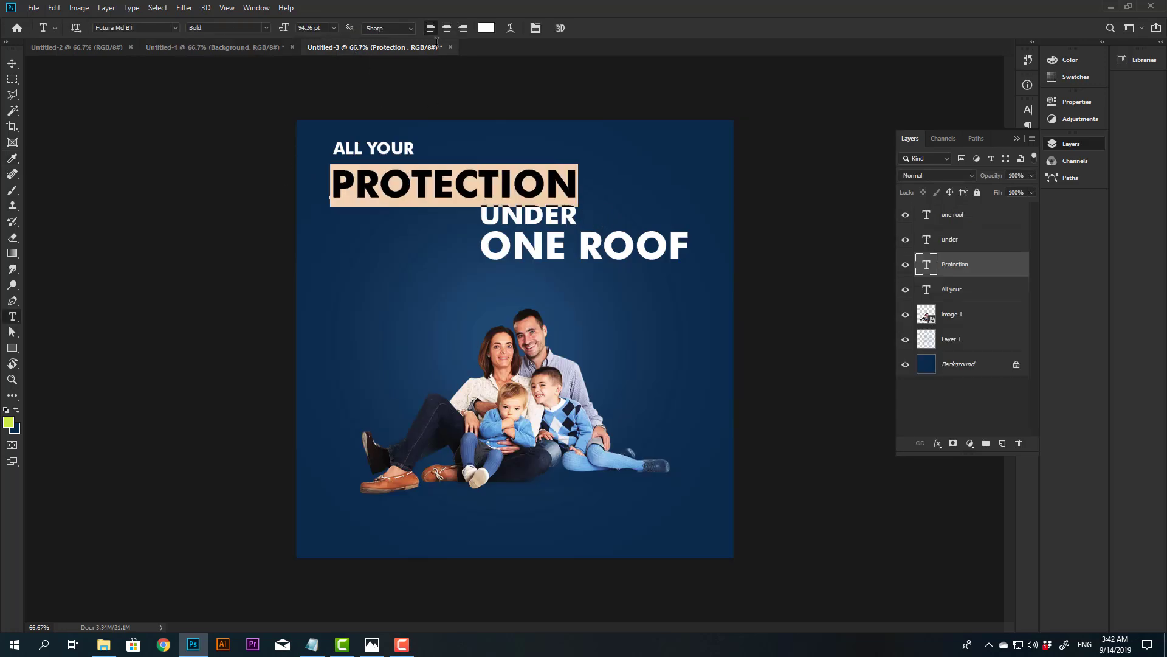
left_click(486, 27)
left_click(9, 422)
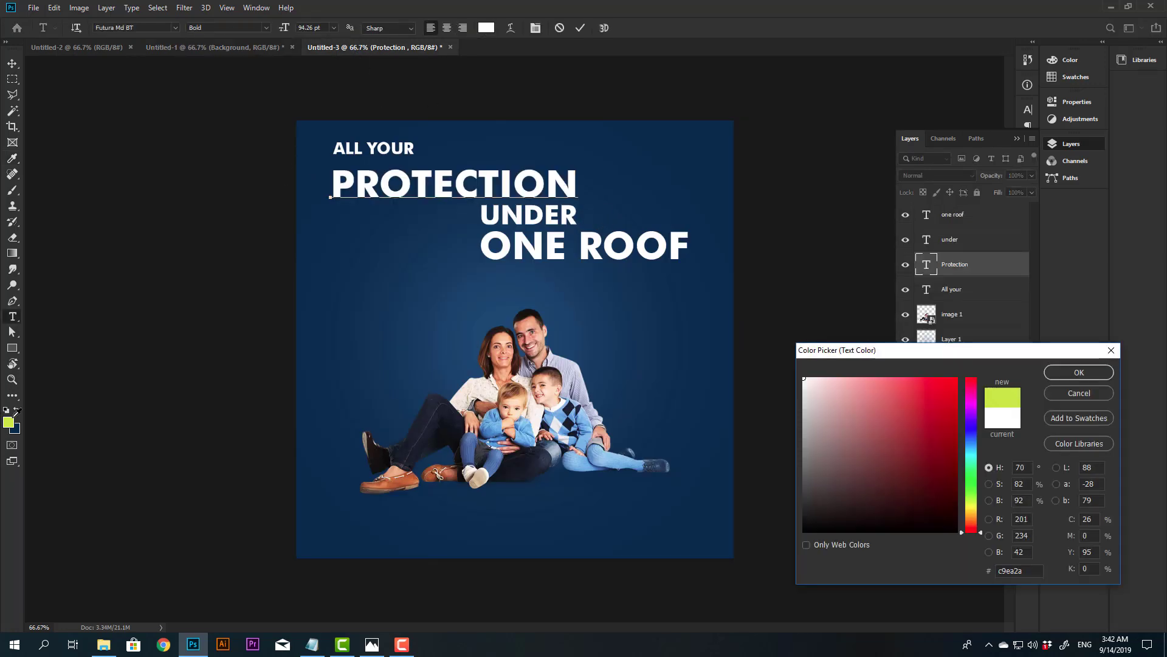
left_click(1086, 373)
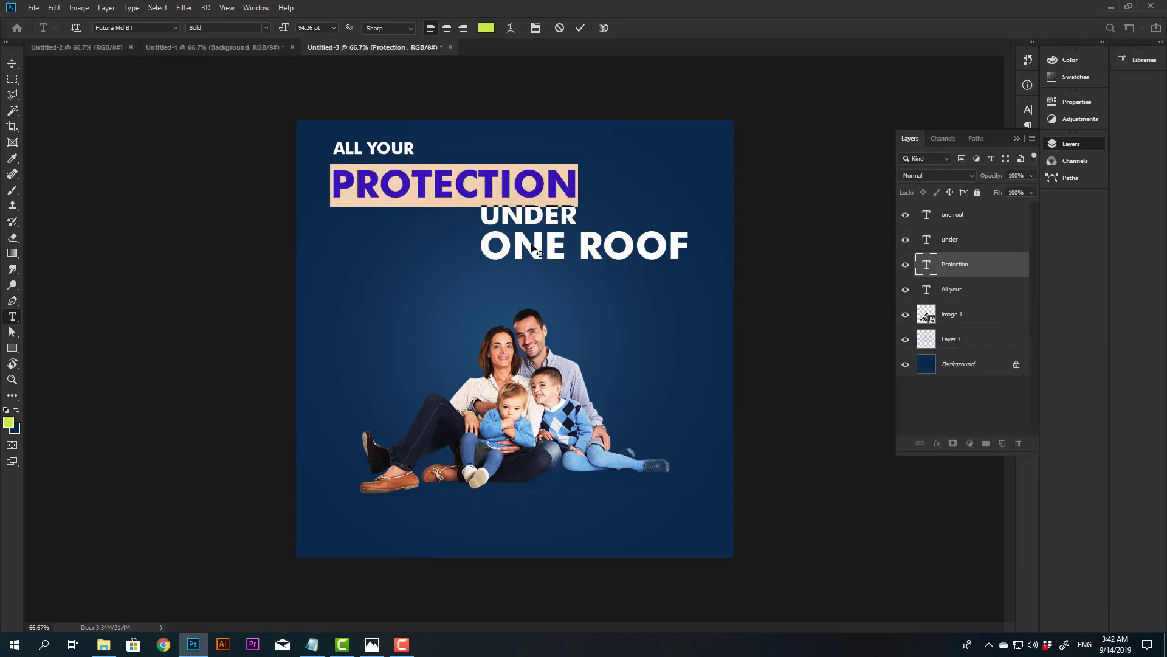
left_click(492, 249)
key("ctrl+a")
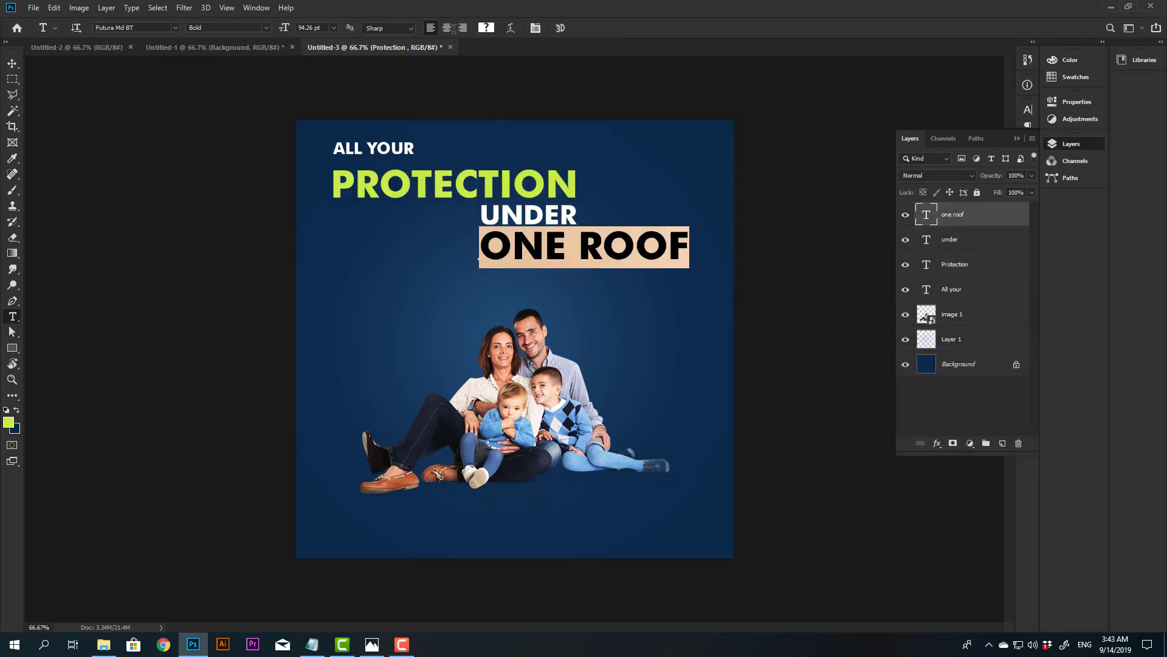
left_click(487, 27)
left_click(9, 422)
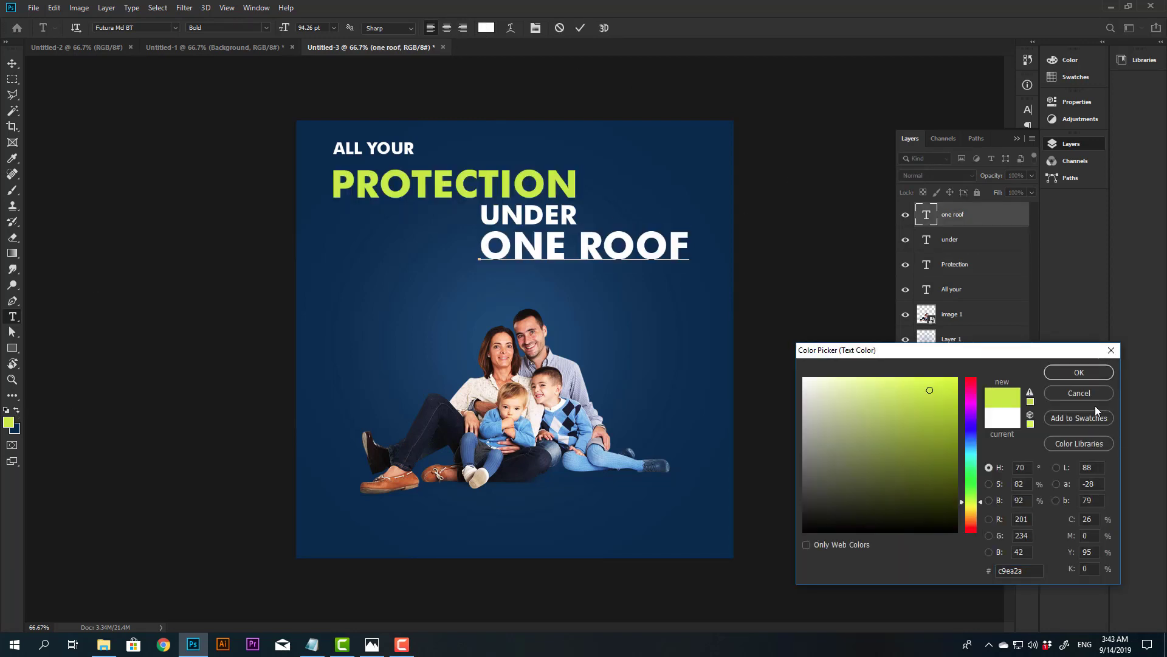
left_click(1085, 372)
key("ctrl+Return")
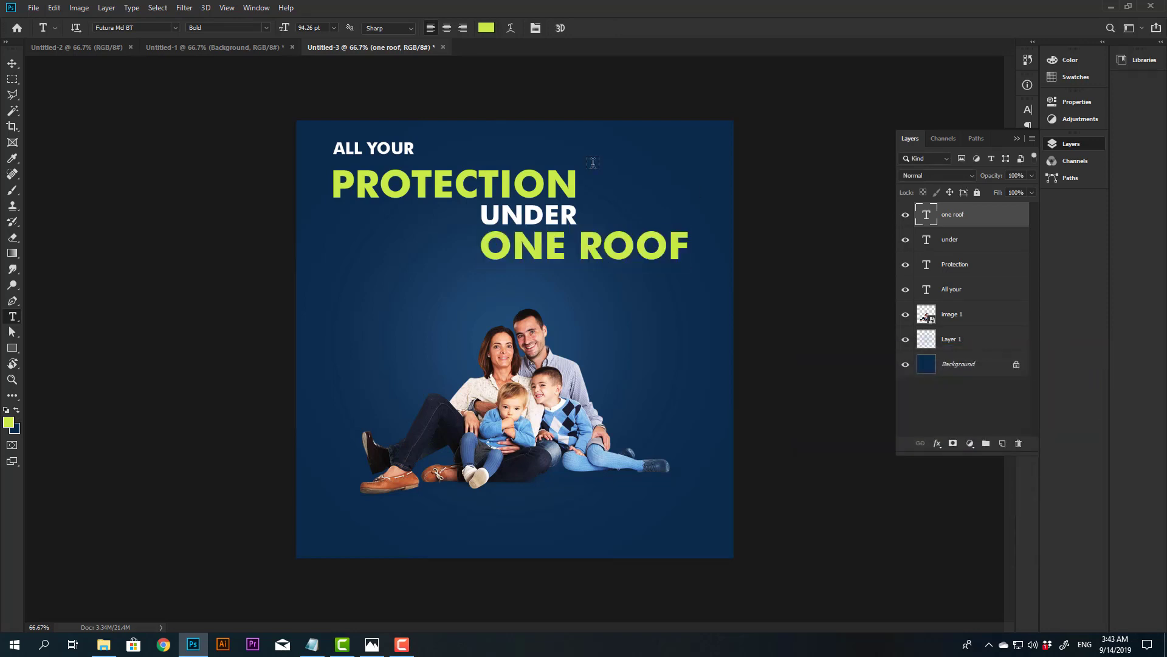
left_click(410, 149)
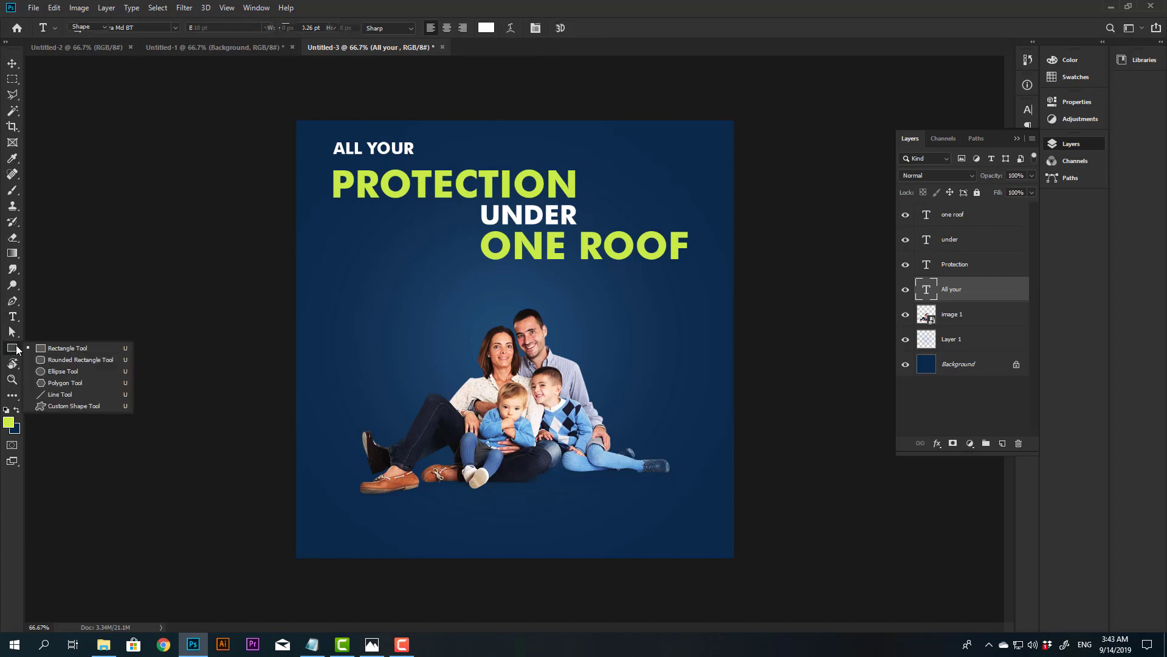
Step: Draw a no-fill rounded rectangle, about 257 × 73 px, outlining the words ALL YOUR
left_click(12, 348)
left_click(88, 359)
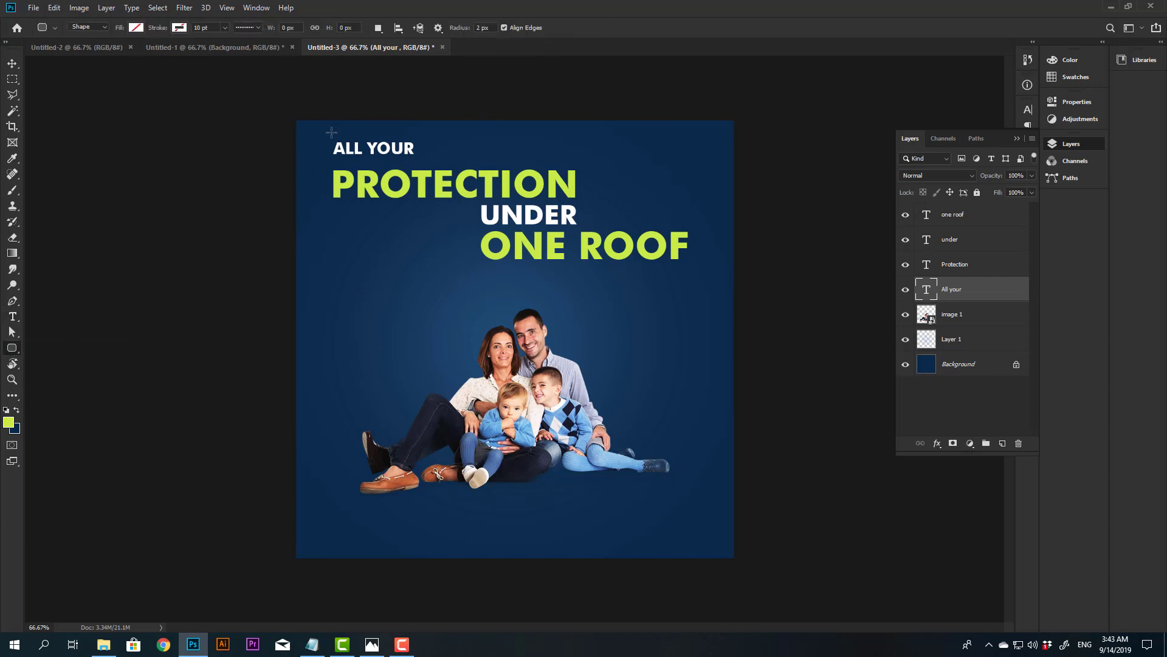
left_click_drag(327, 131, 431, 163)
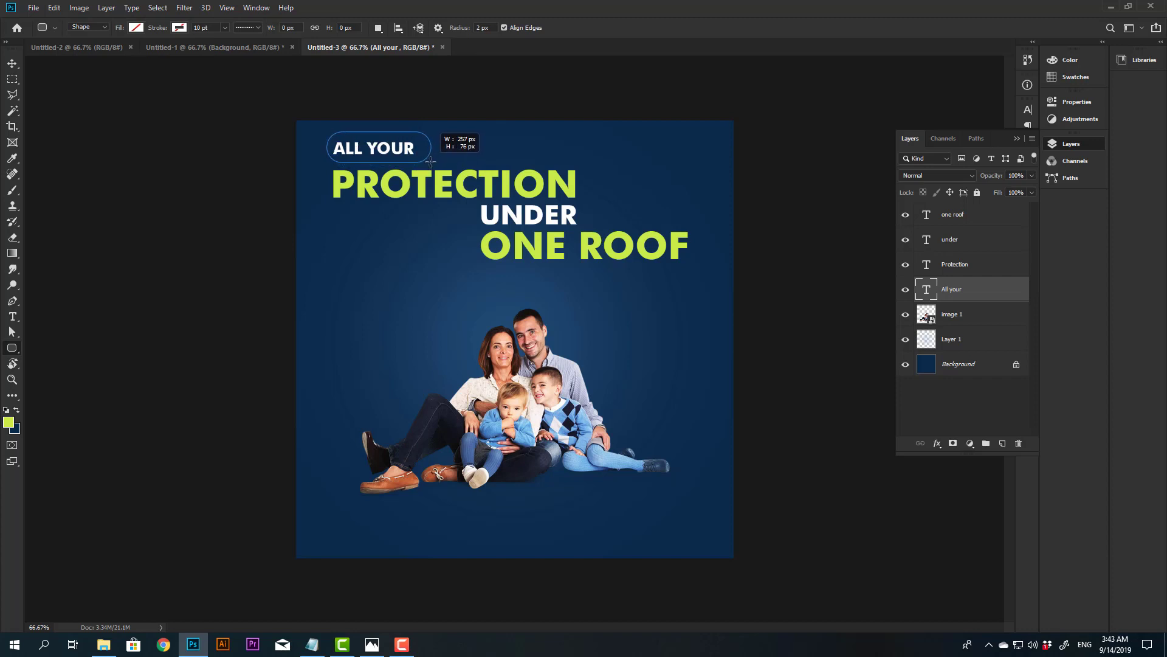
left_click_drag(431, 163, 431, 162)
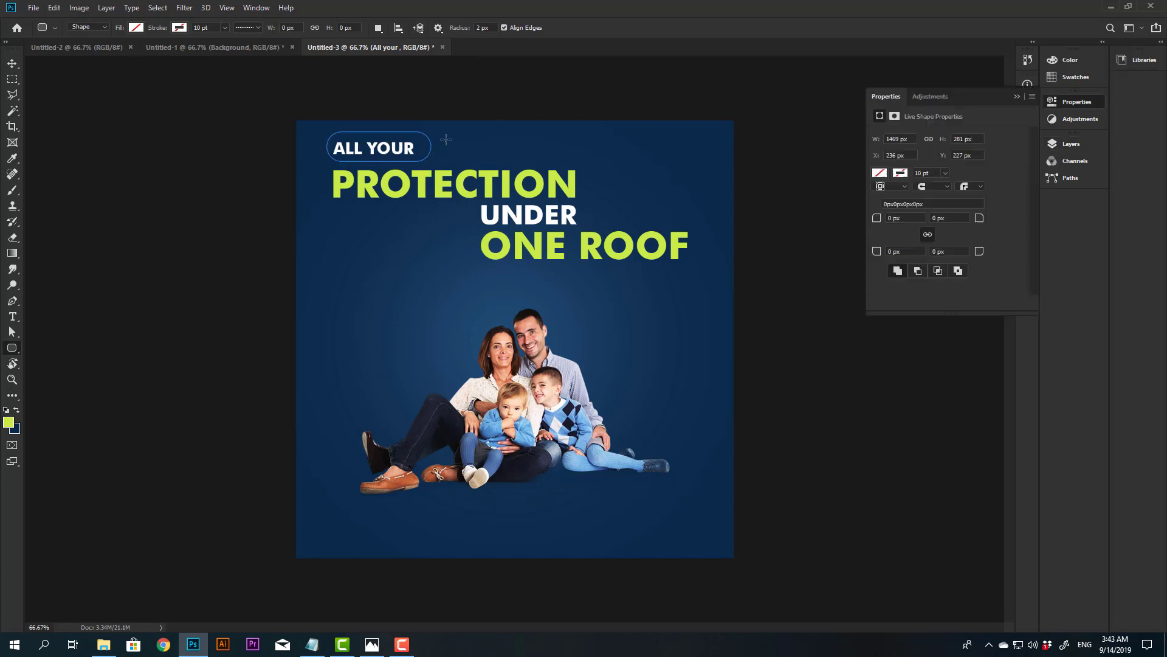
Step: Fill the rounded rectangle with solid white
left_click(139, 28)
left_click(144, 104)
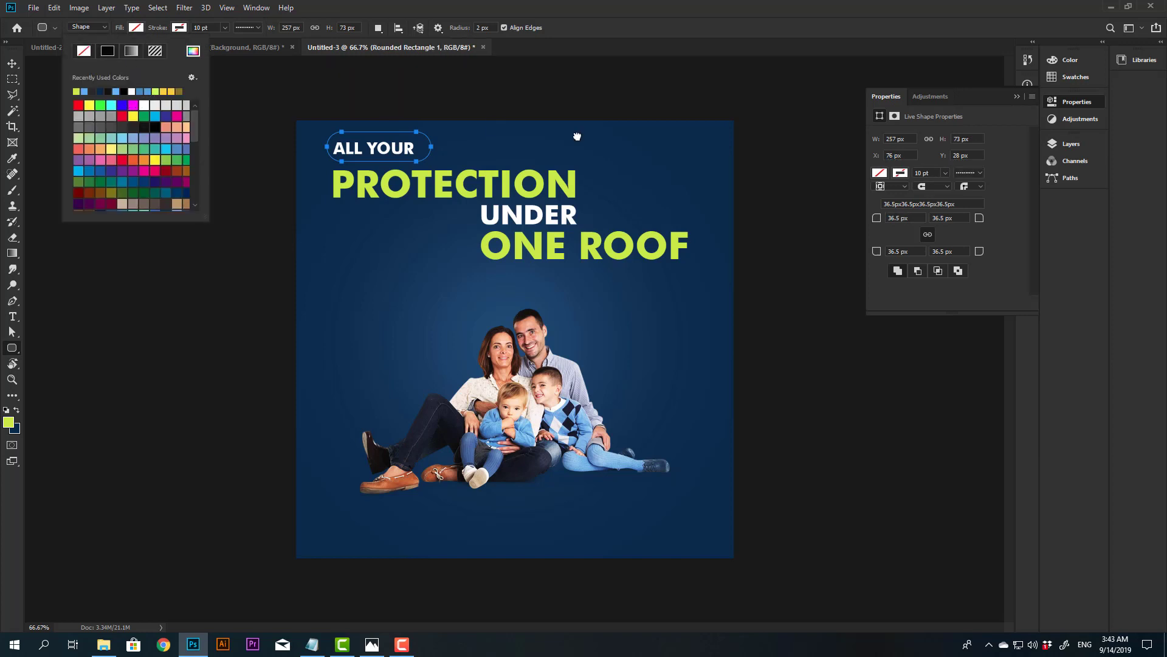
key("Return")
key("v")
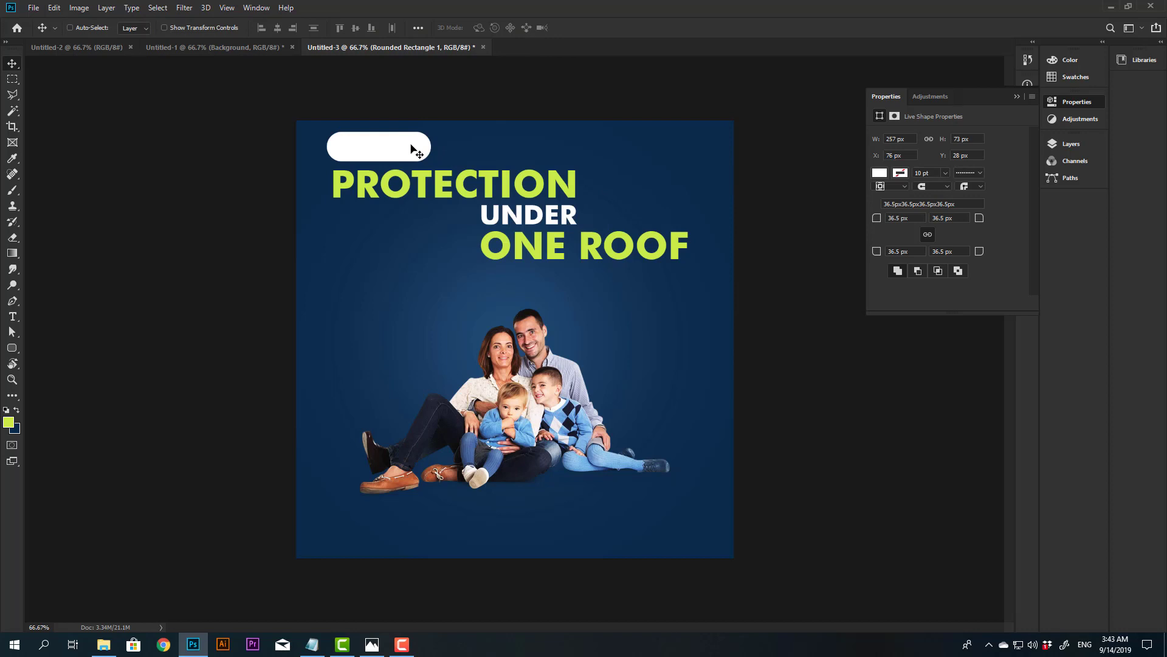
Step: Recolour the All your text layer navy #022b4f, sampled from the background
key("t")
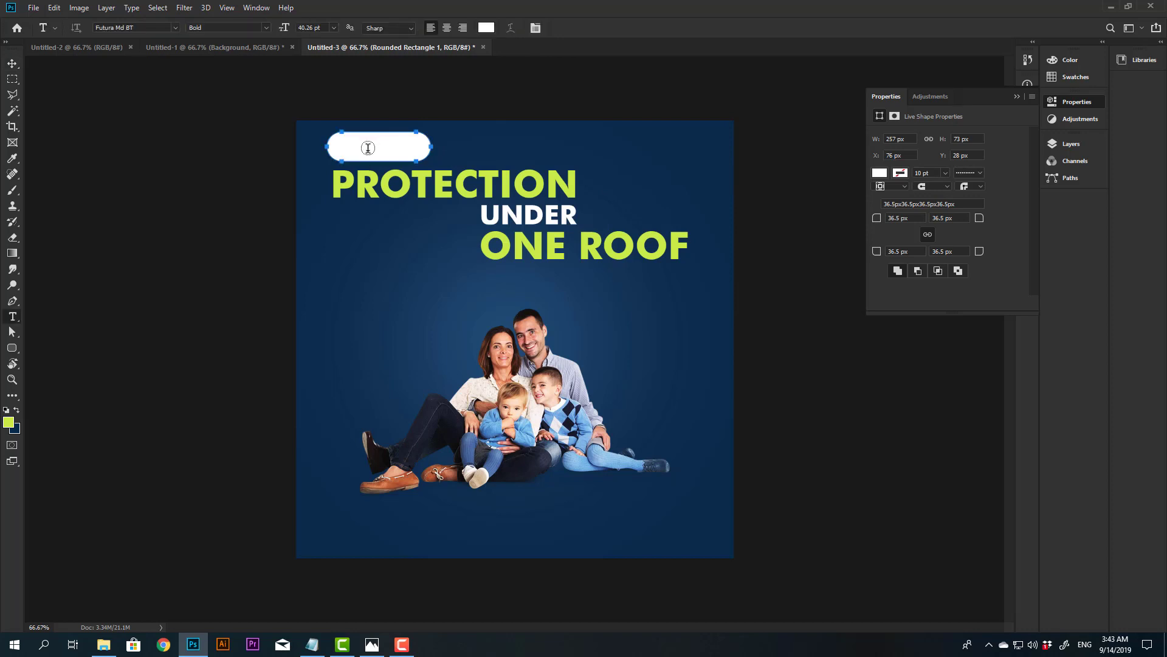
key("v")
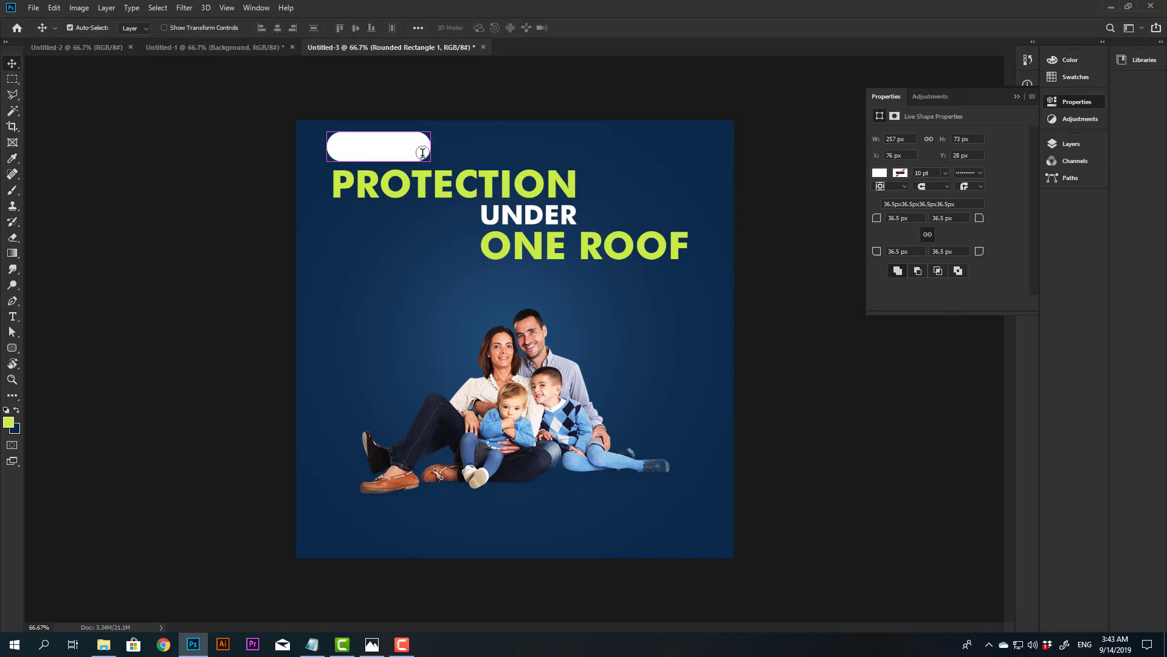
key("F7")
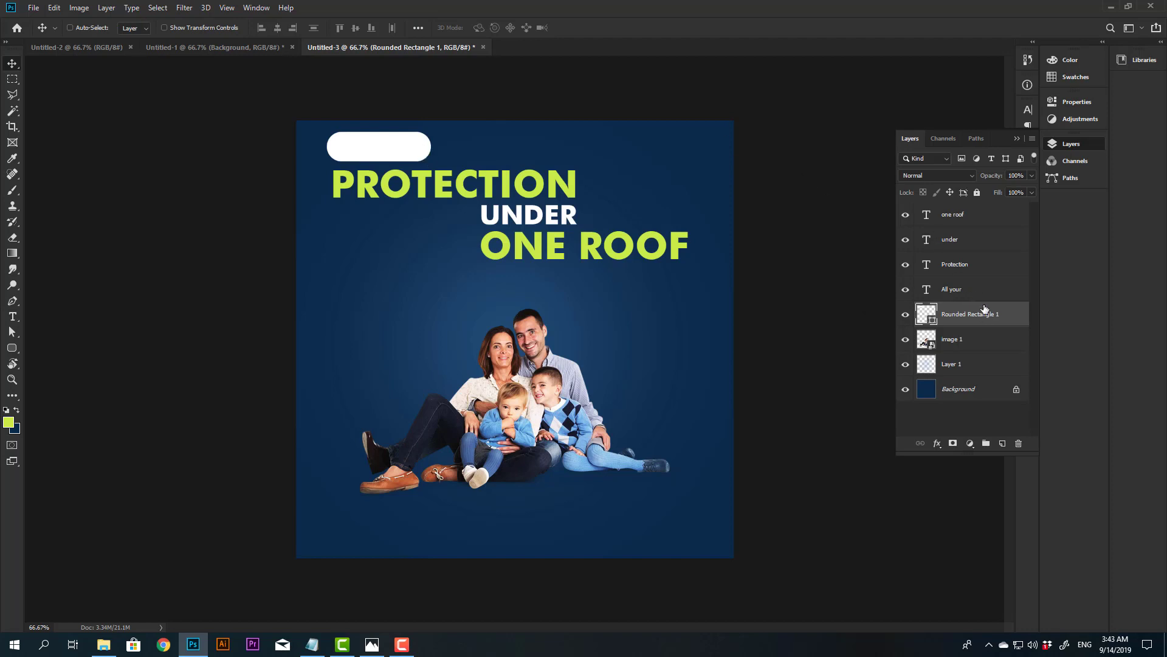
key("t")
key("alt+bracketright")
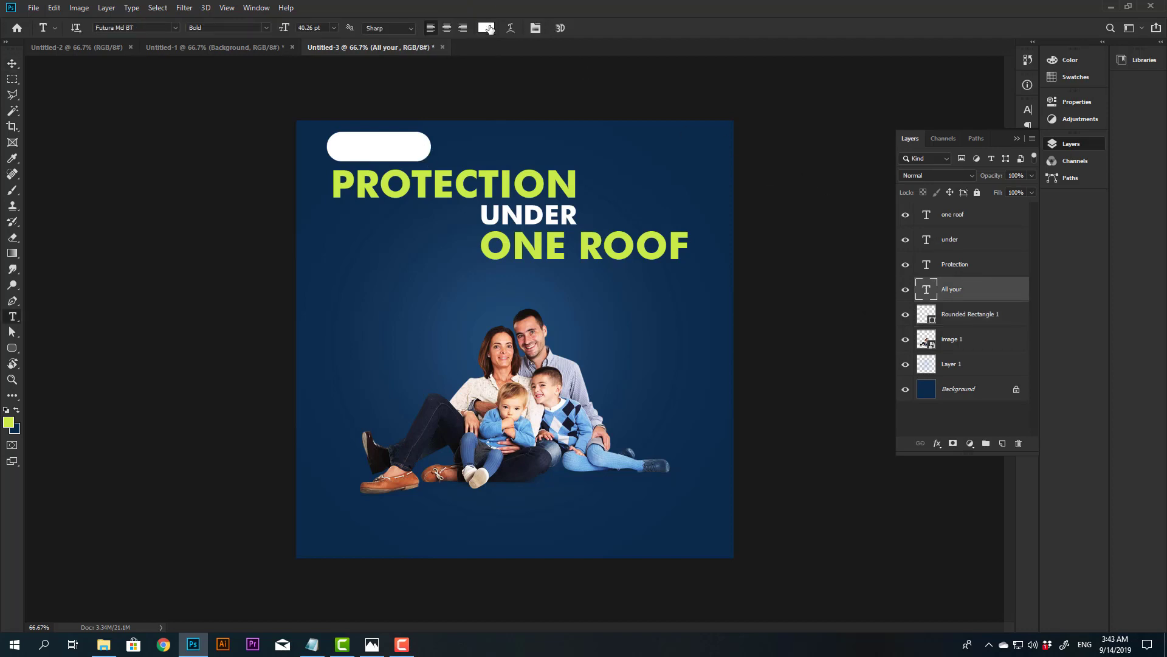
left_click(490, 28)
left_click(464, 149)
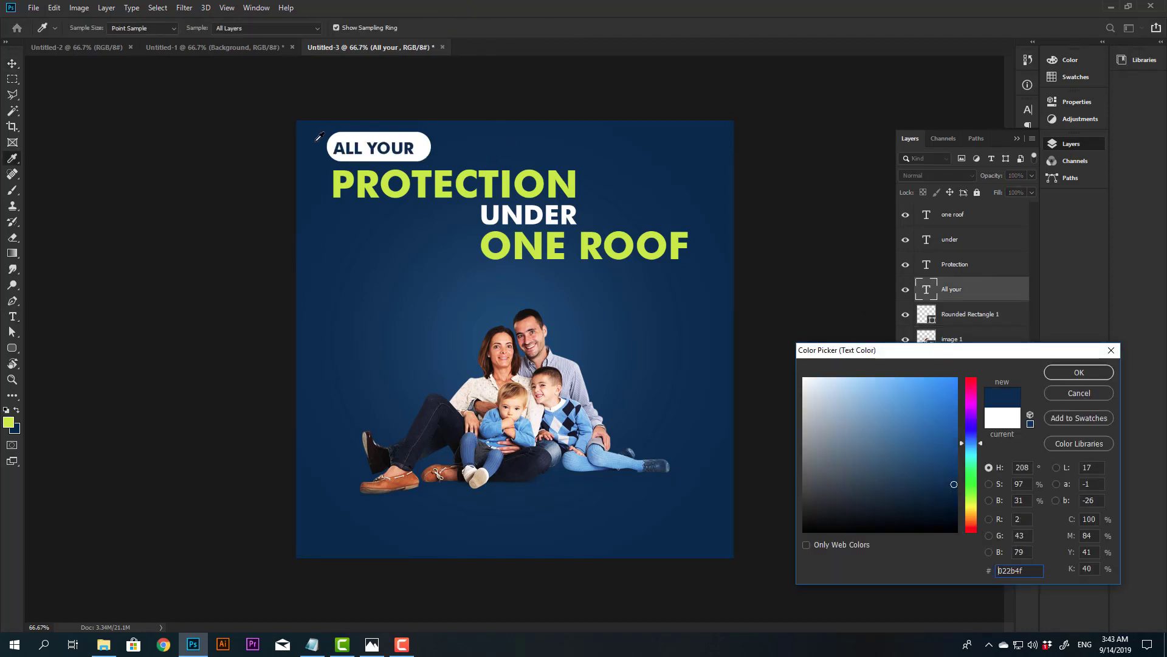
left_click(956, 486)
left_click(1104, 375)
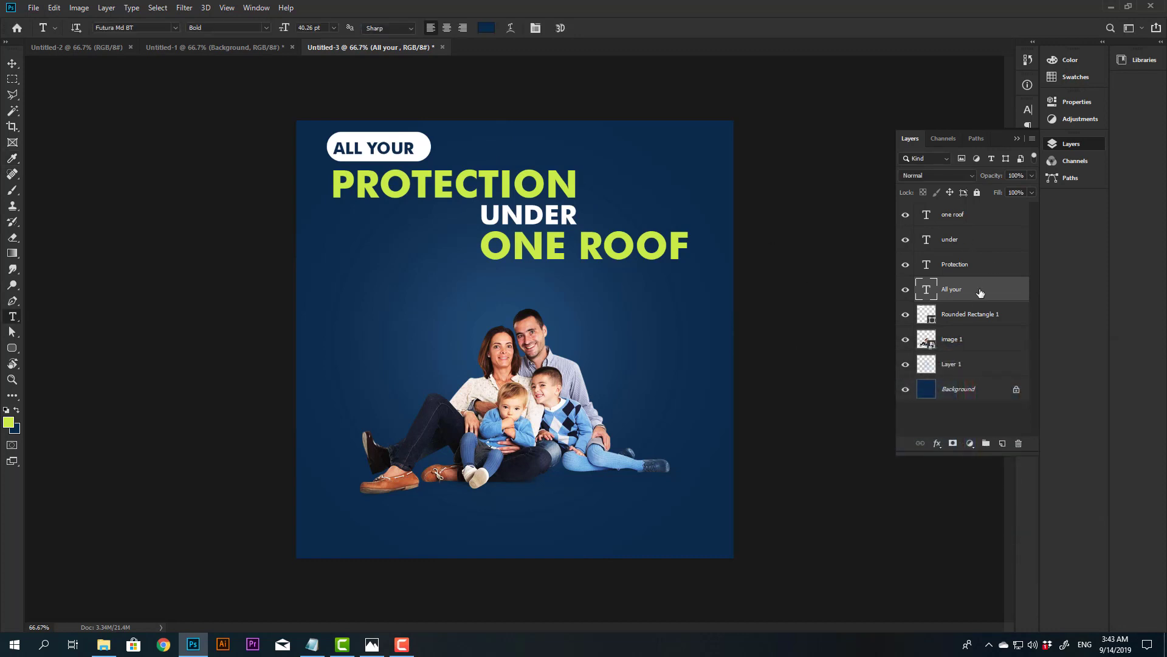
Step: Centre ALL YOUR horizontally and vertically within its white rounded label
key("ctrl+Return")
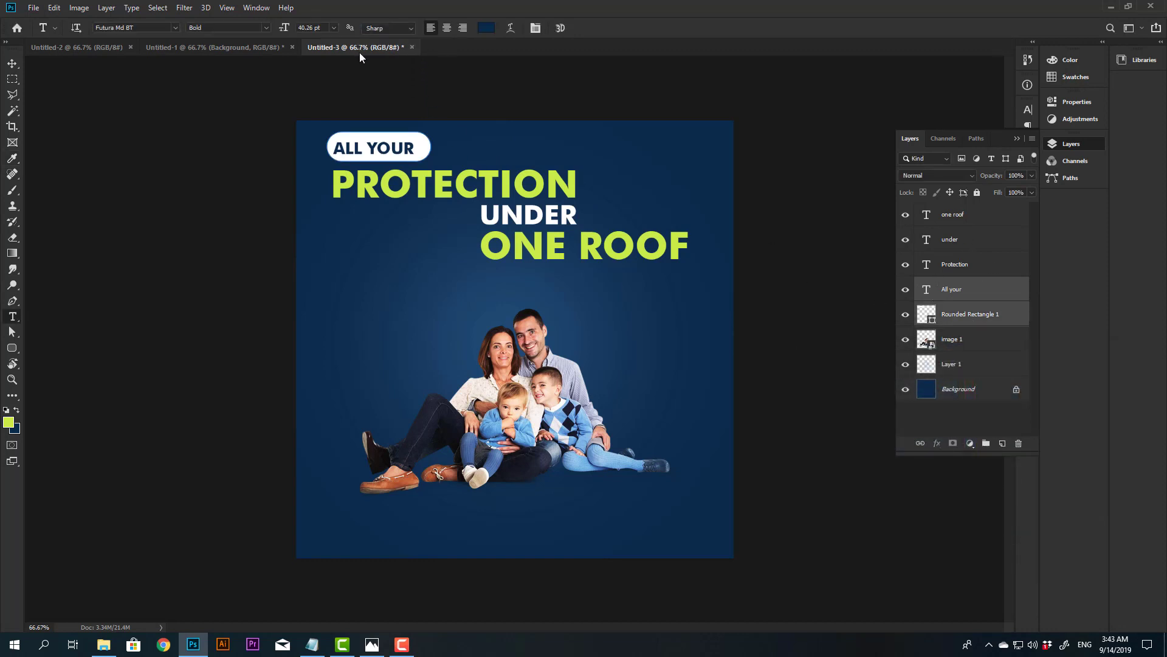
key("v")
left_click(277, 27)
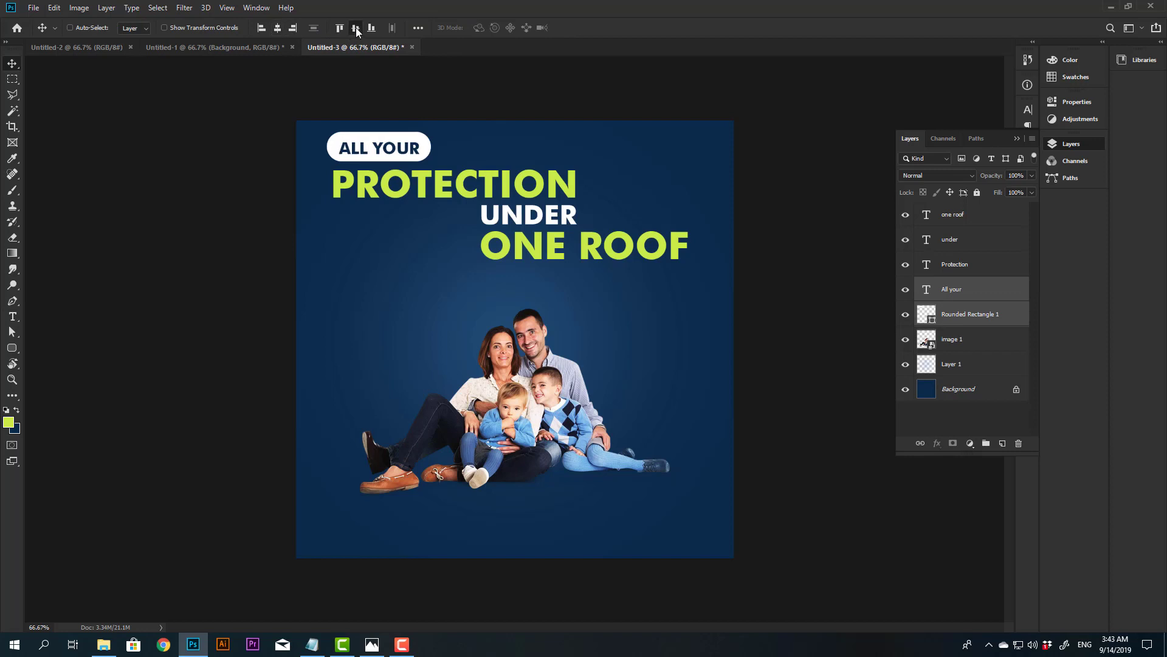
left_click(355, 27)
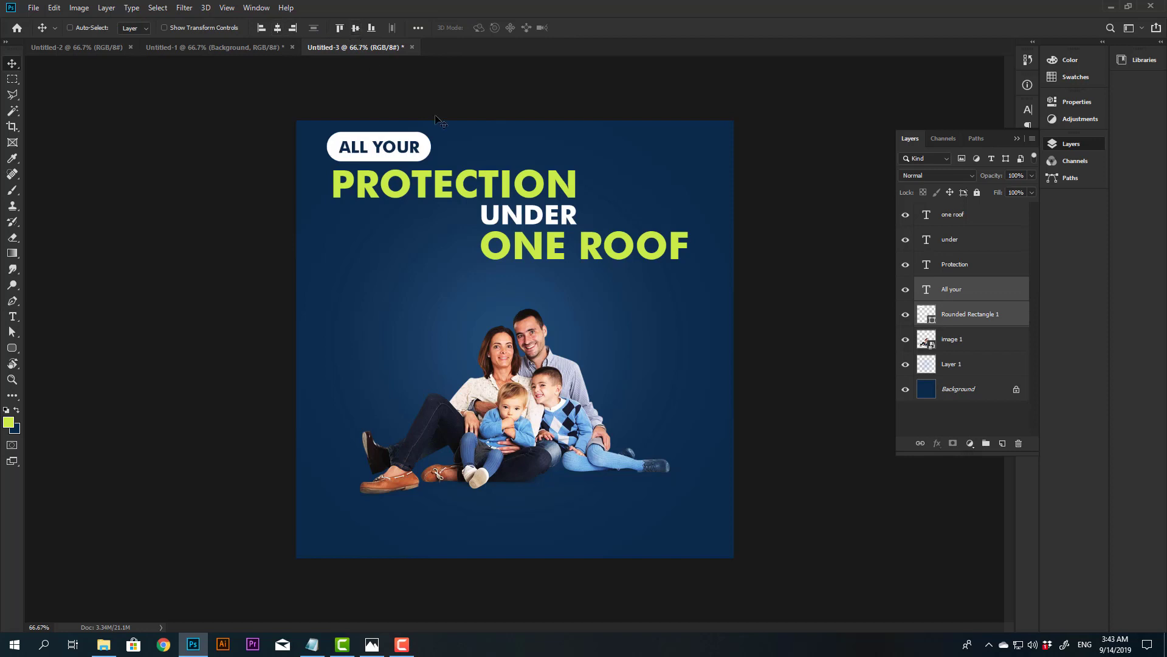
Step: Set the label's bottom-left corner radius to 0 px, other corners staying 36.5 px
left_click(985, 316)
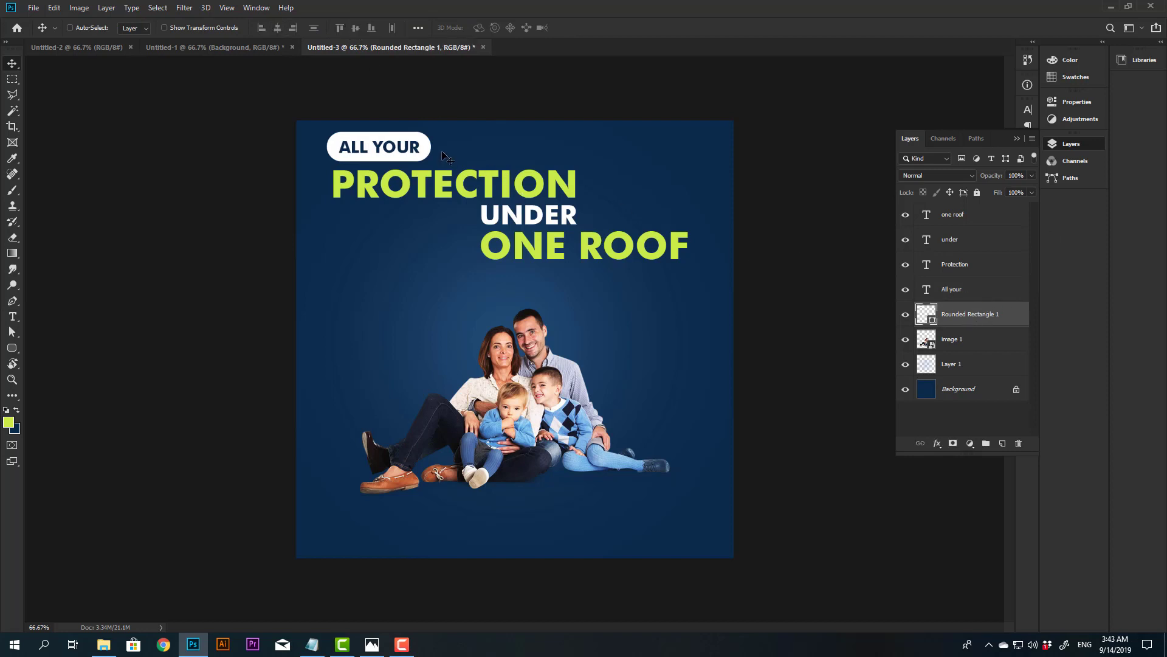
left_click(1074, 101)
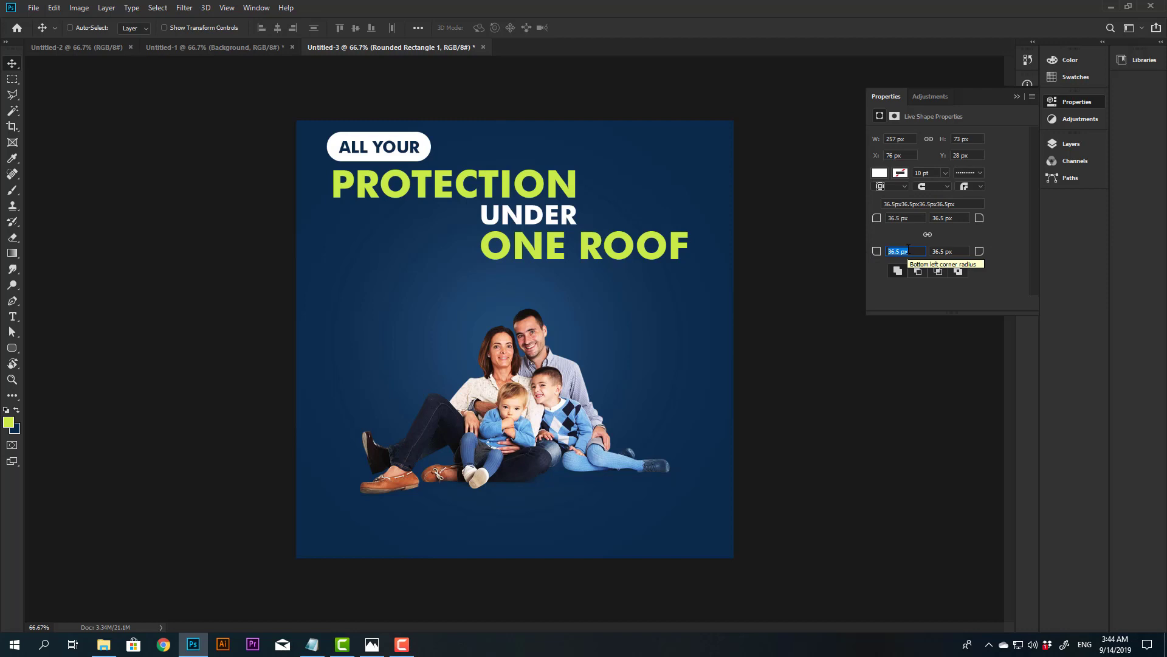
type("0")
key("Return")
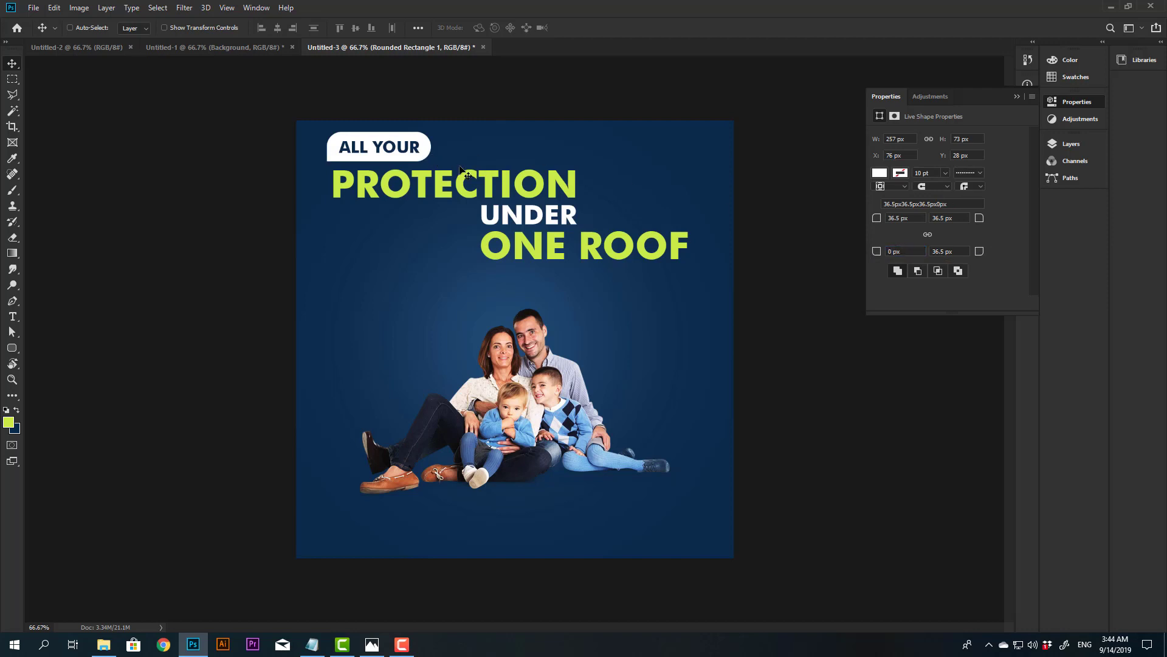
right_click(404, 148)
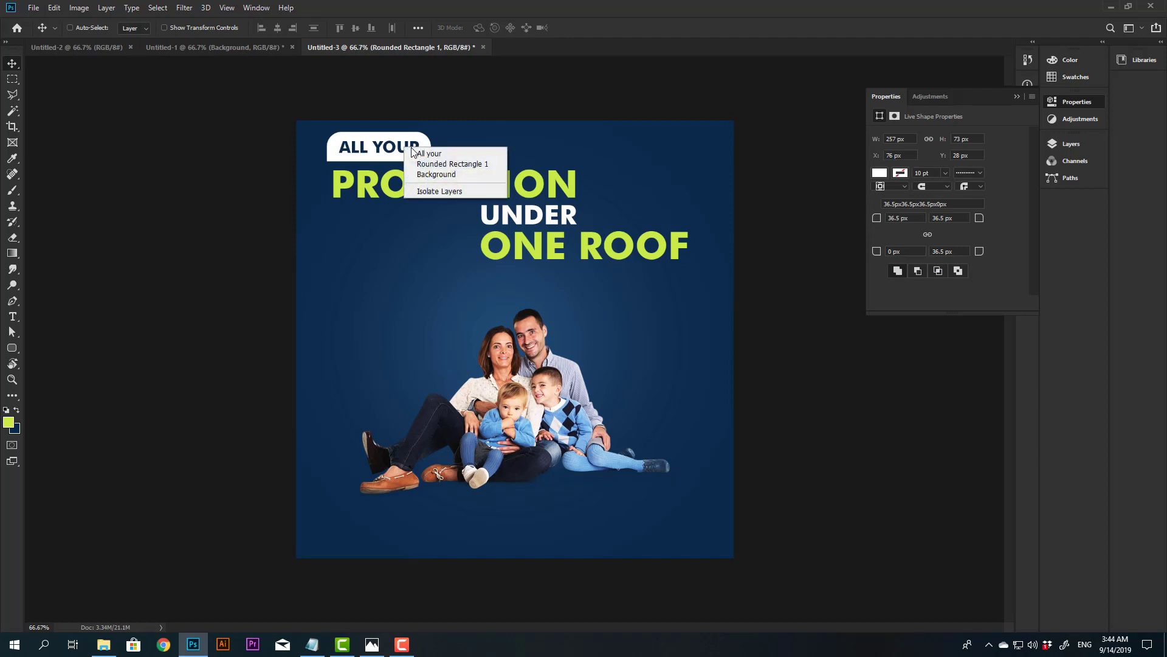
Step: Nudge the Protection text layer two steps to the left
left_click(436, 163)
right_click(437, 163)
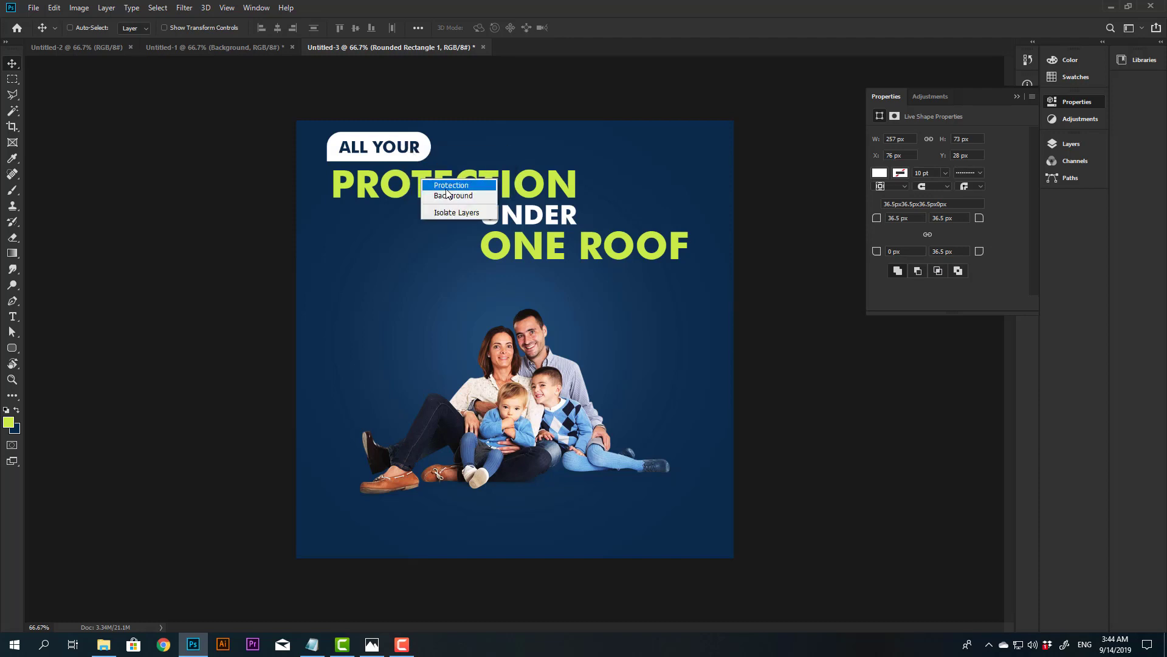
left_click(446, 188)
key("Left")
key("Left")
key("Left")
key("Left")
key("Left")
key("Left")
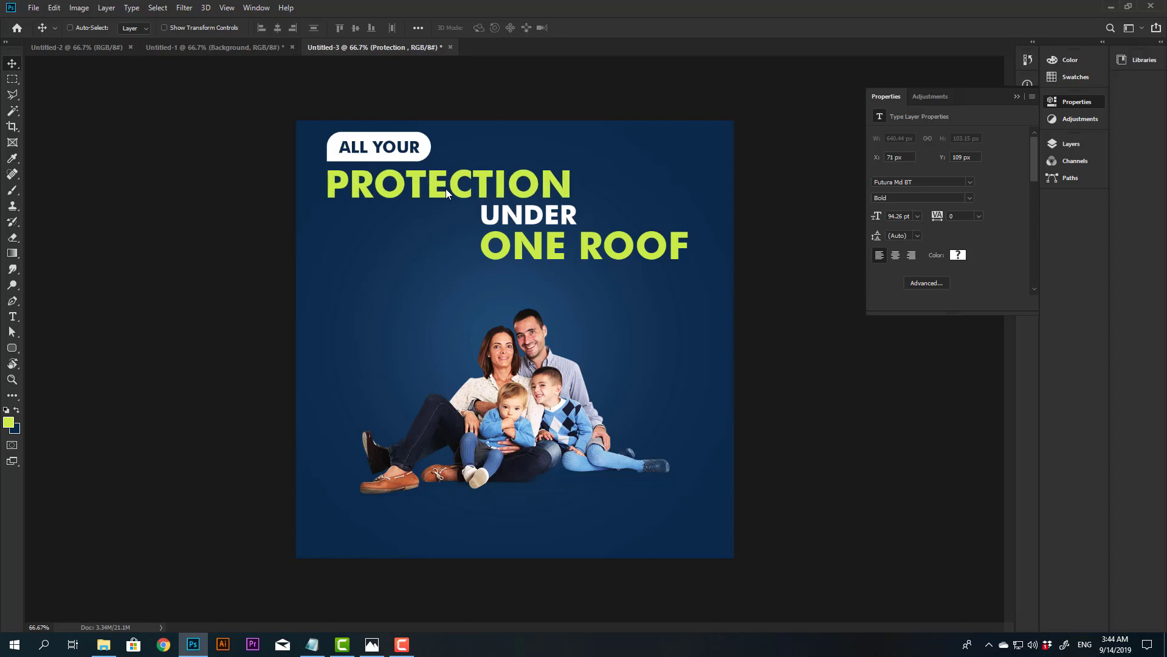
key("Left")
key("Left")
key("Left")
Step: Shrink the word UNDER and nudge it into place under PROTECTION's end
right_click(536, 212)
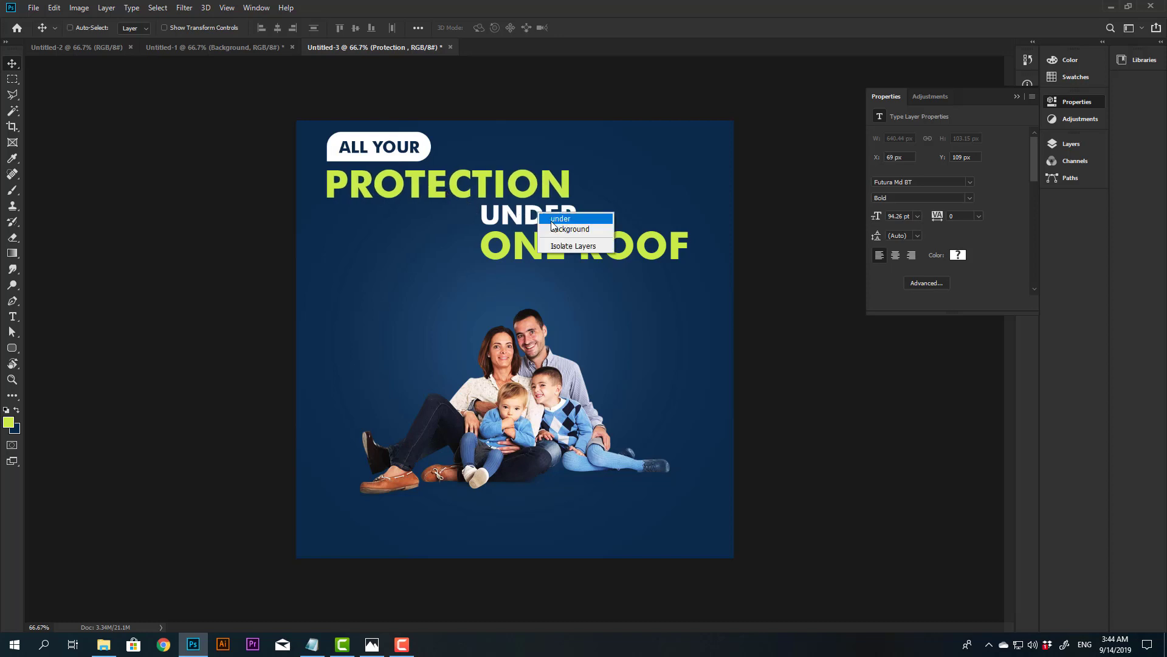
left_click(552, 224)
key("ctrl+t")
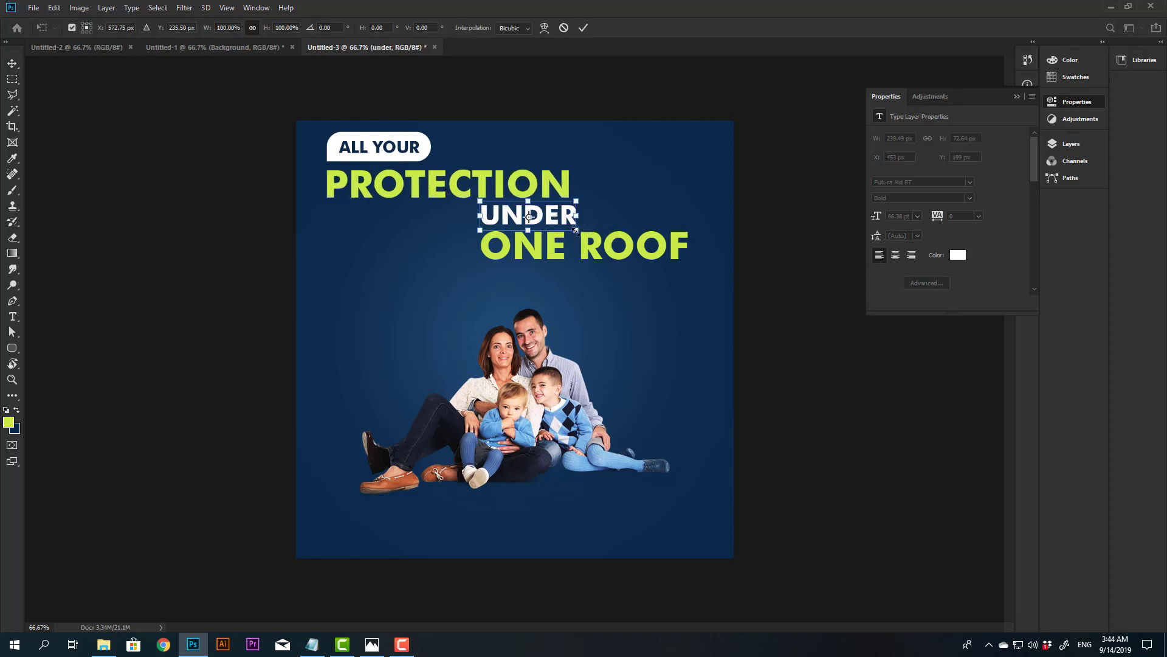
left_click_drag(577, 228, 543, 226)
key("Return")
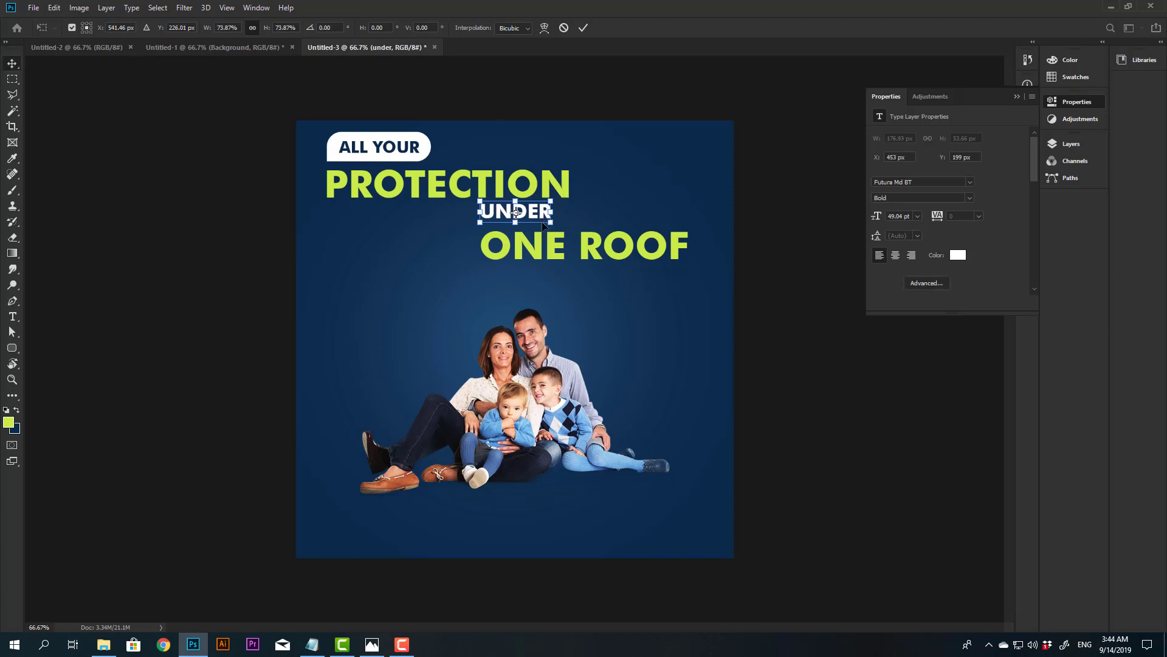
key("shift+Right")
key("shift+Right")
key("shift+Right")
key("shift+Right")
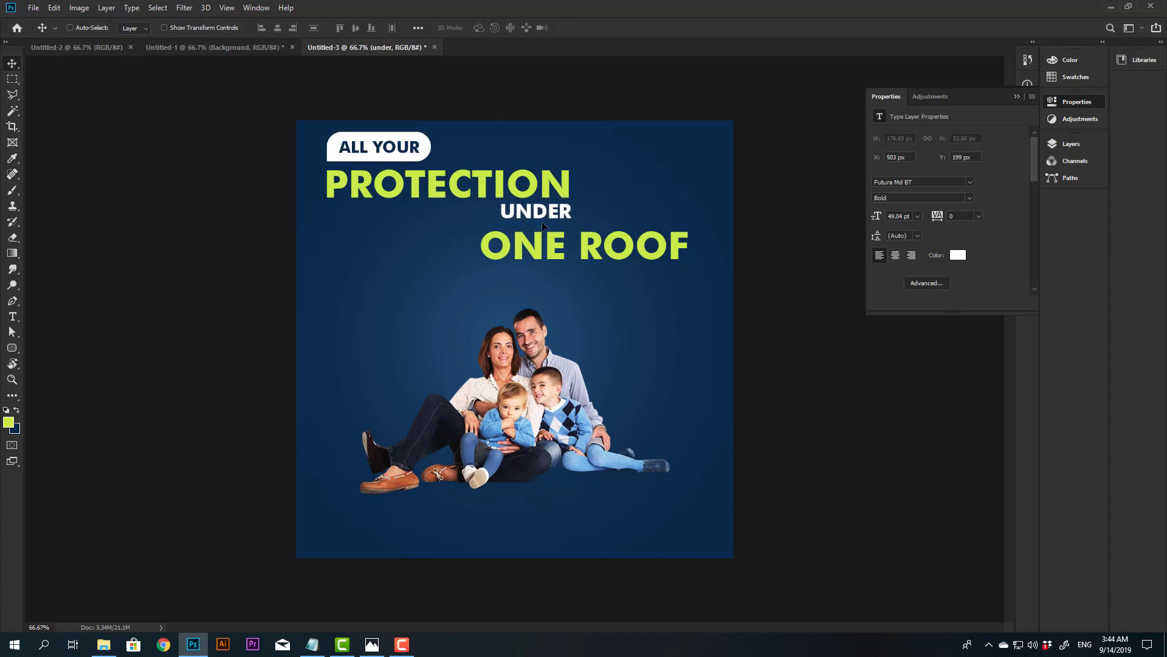
key("shift+Down")
key("Right")
key("Right")
key("Right")
key("Right")
key("Up")
key("Up")
key("Up")
key("Up")
Step: Set UNDER in the Futura Lt BT Light font
key("t")
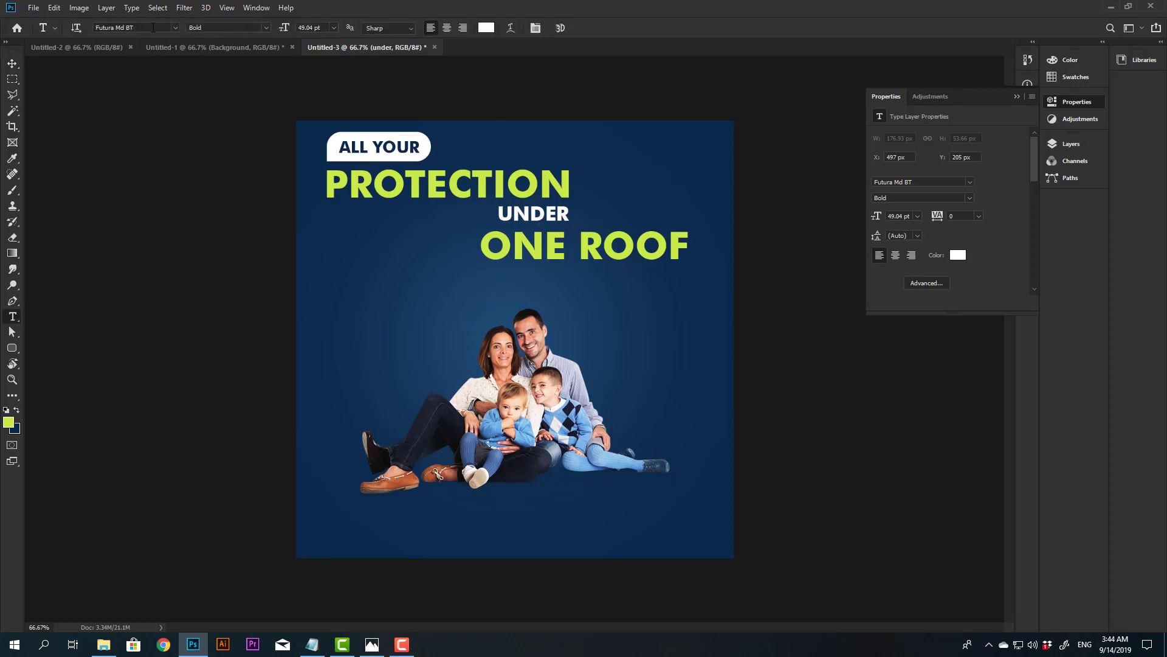
left_click(153, 28)
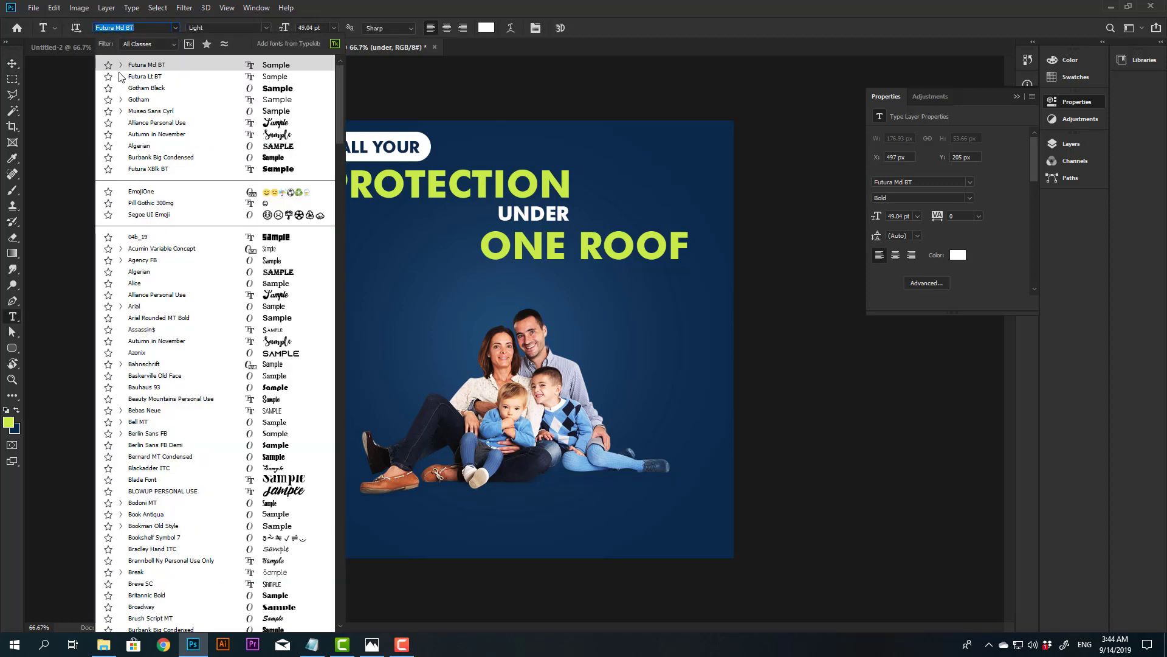
left_click(120, 76)
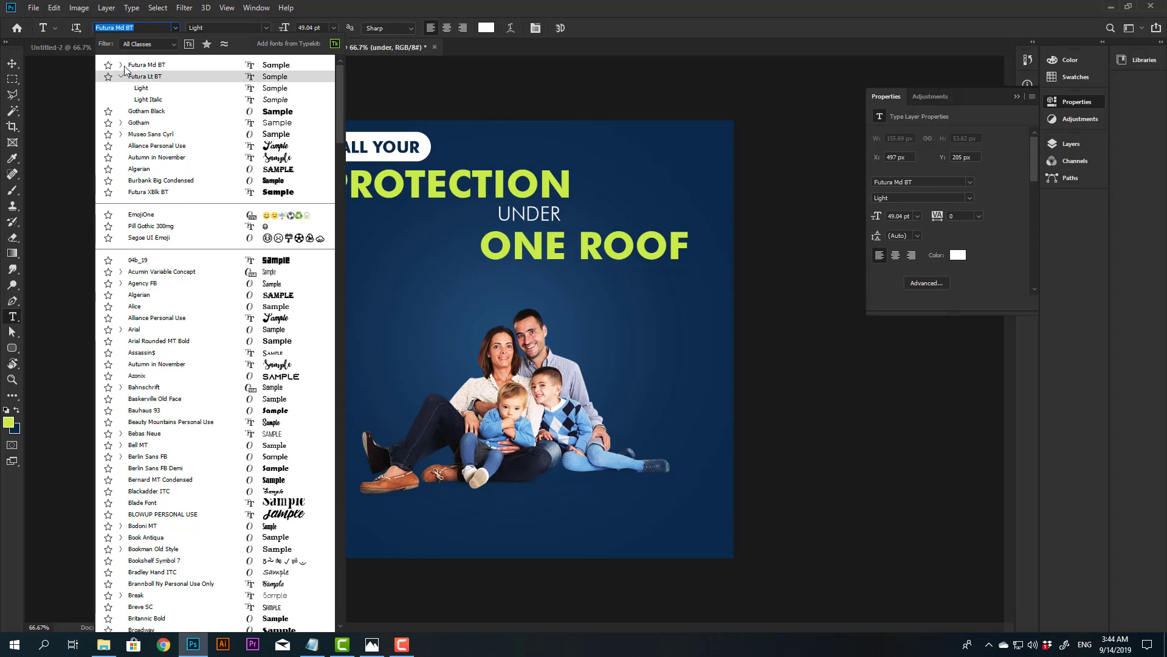
left_click(121, 65)
type("f")
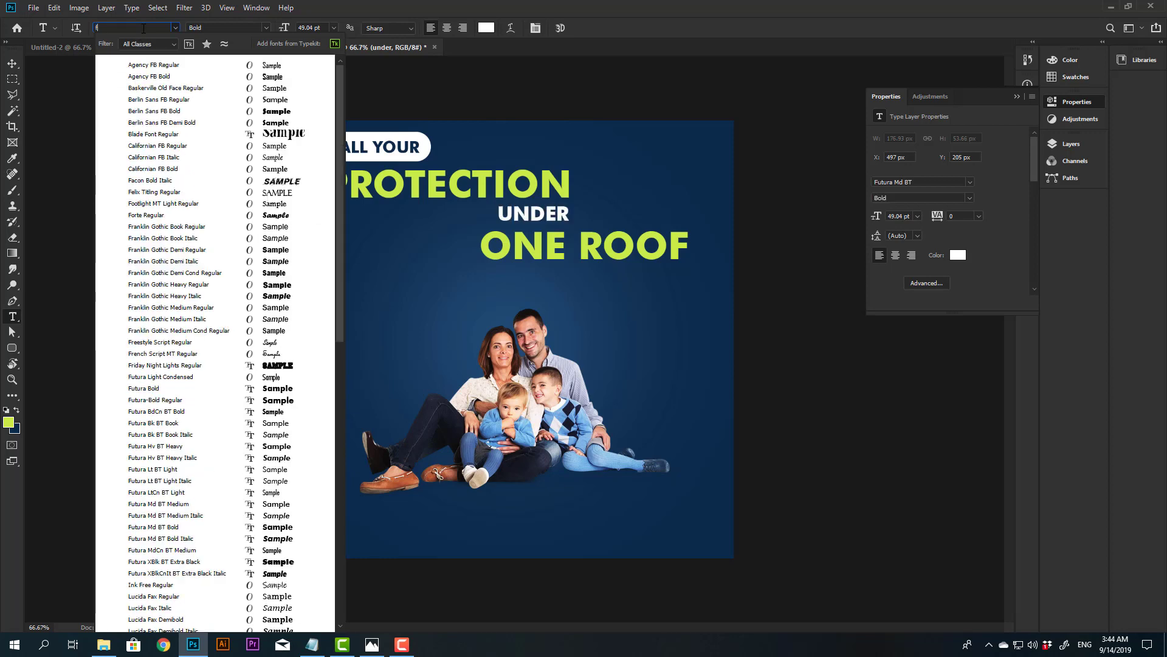
type("utura")
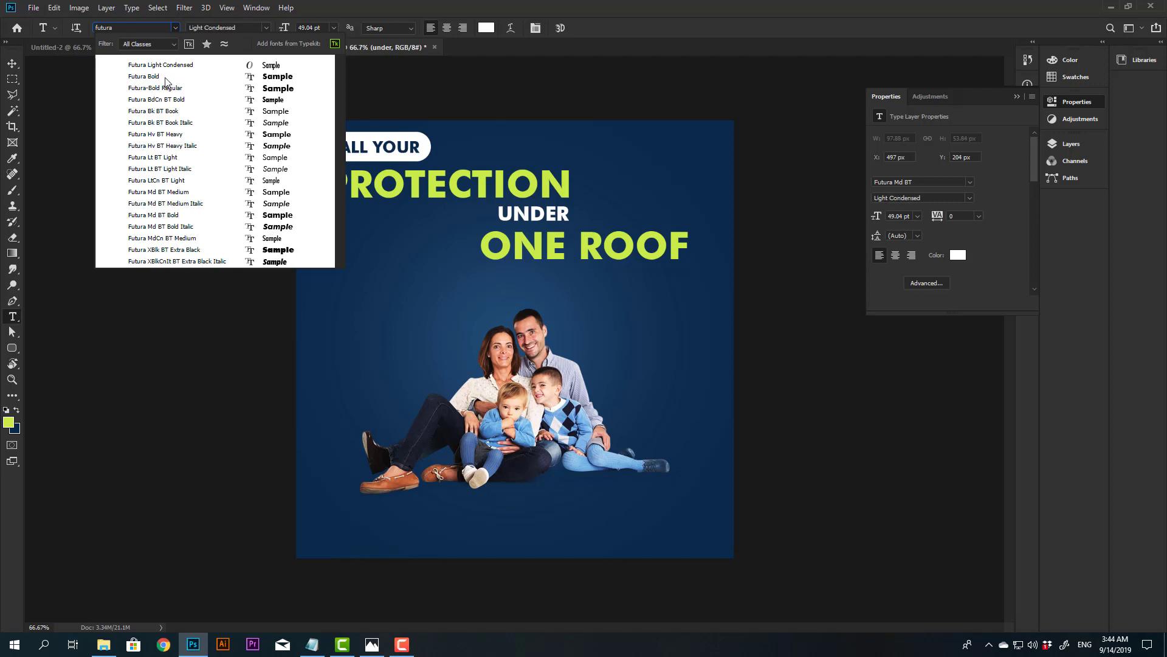
key("Down")
key("Down")
key("Down")
key("Down")
key("Down")
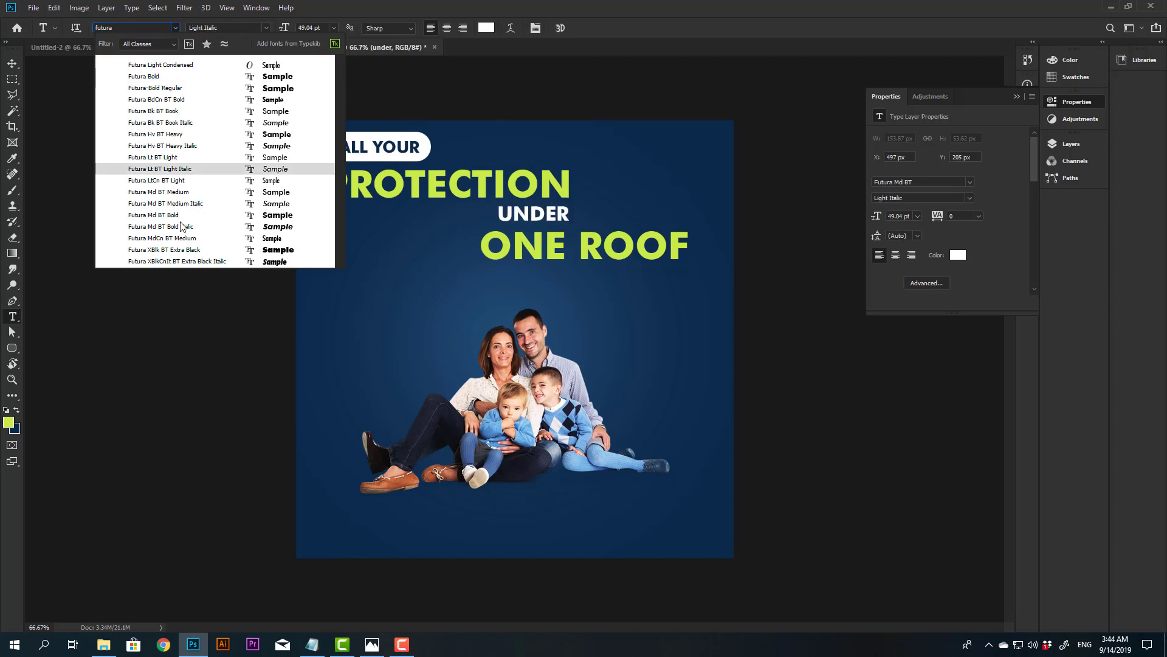
key("Down")
key("Down")
key("Down")
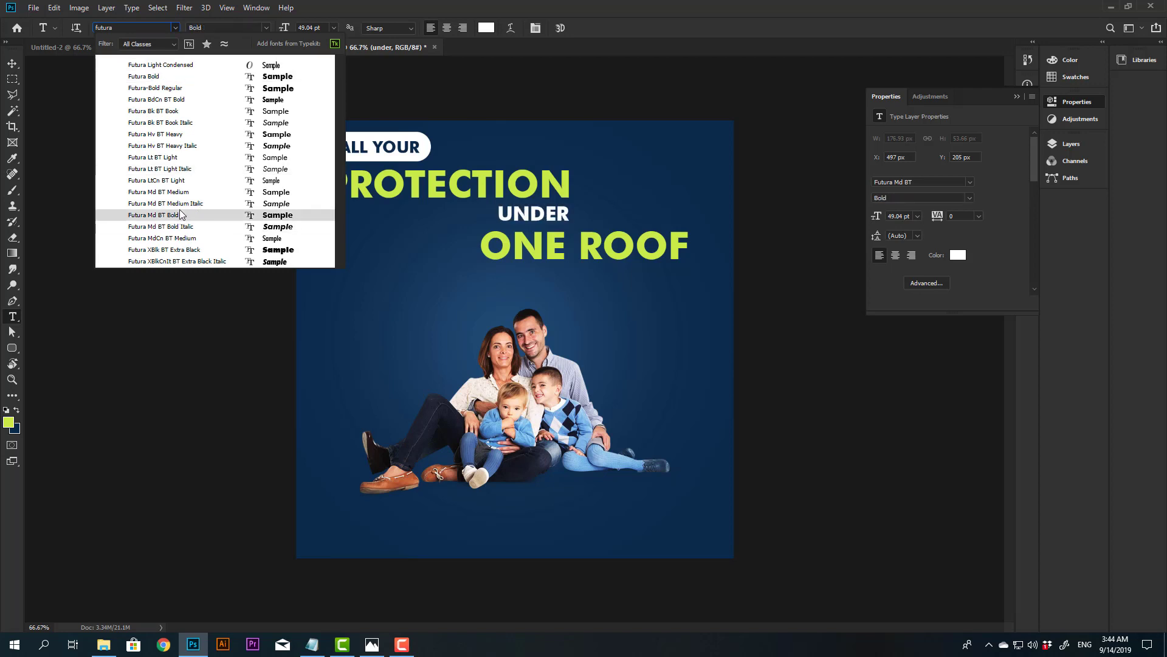
left_click(177, 159)
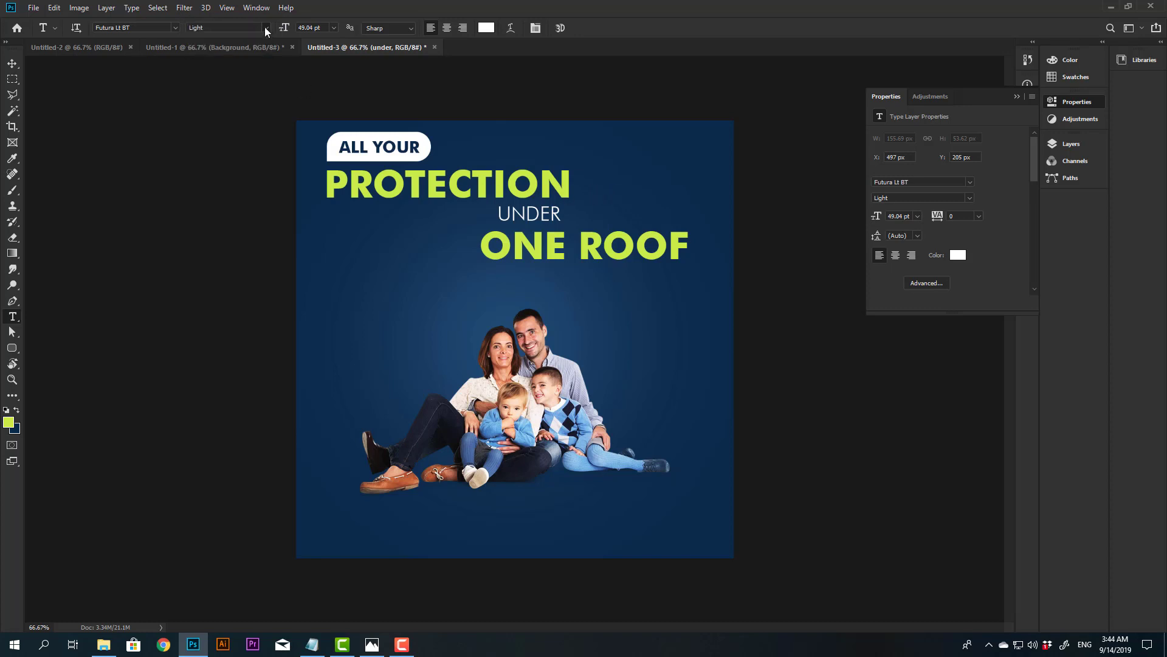
Step: Enlarge UNDER slightly and nudge it left and down
left_click(143, 28)
left_click(12, 63)
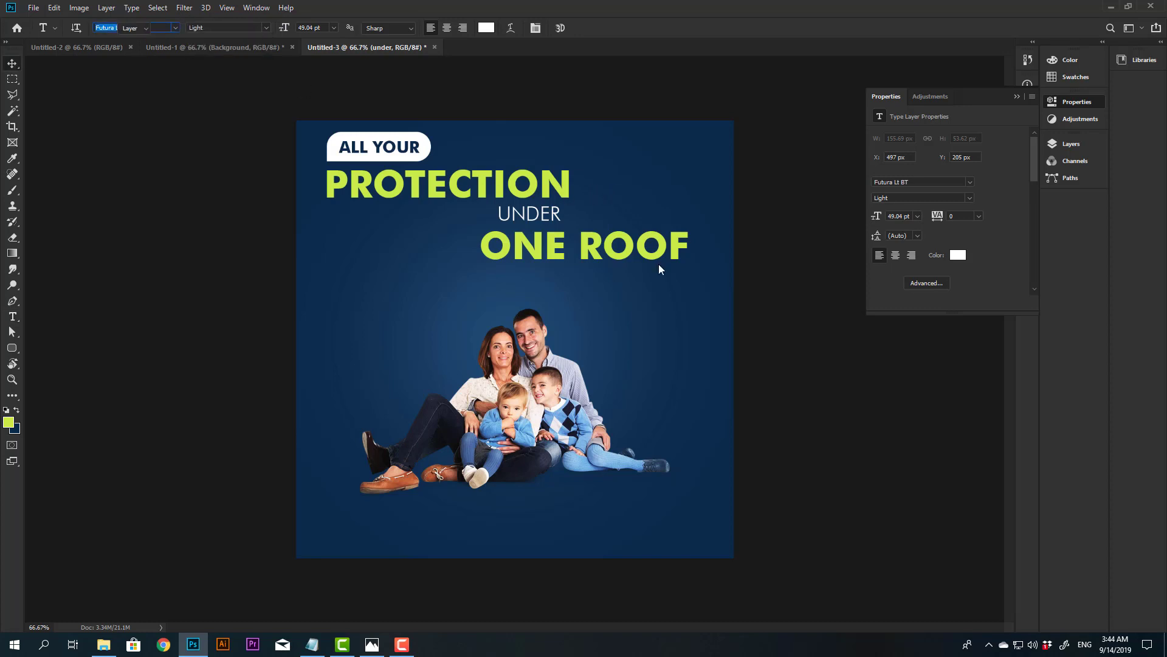
key("ctrl+t")
left_click_drag(569, 202, 583, 205)
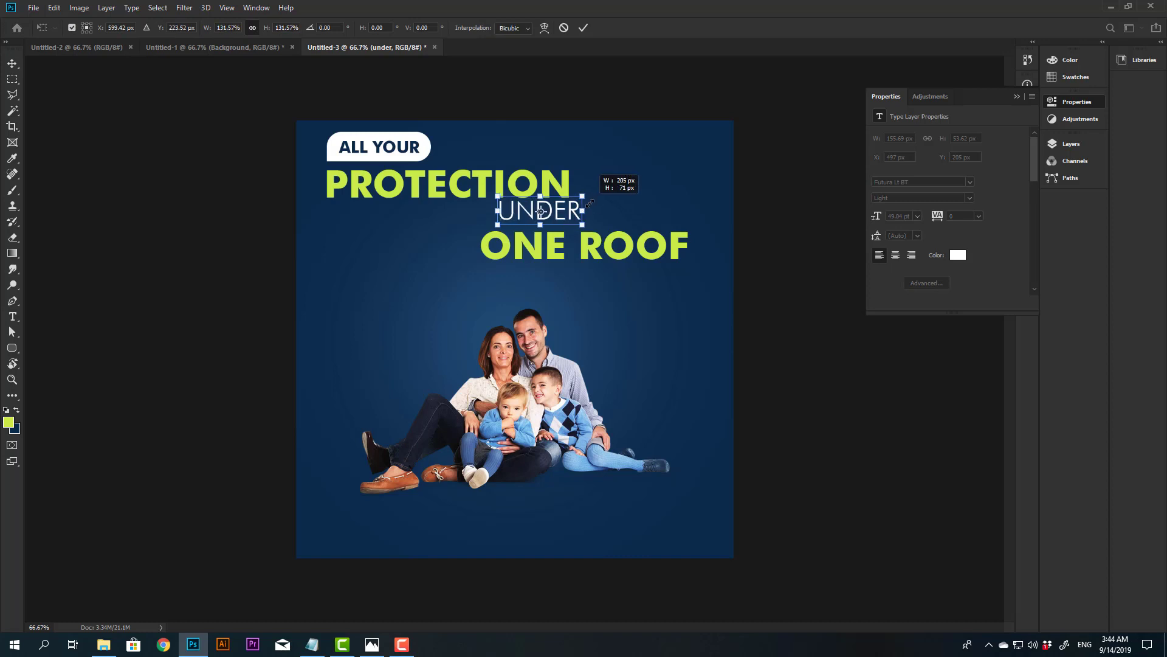
key("Return")
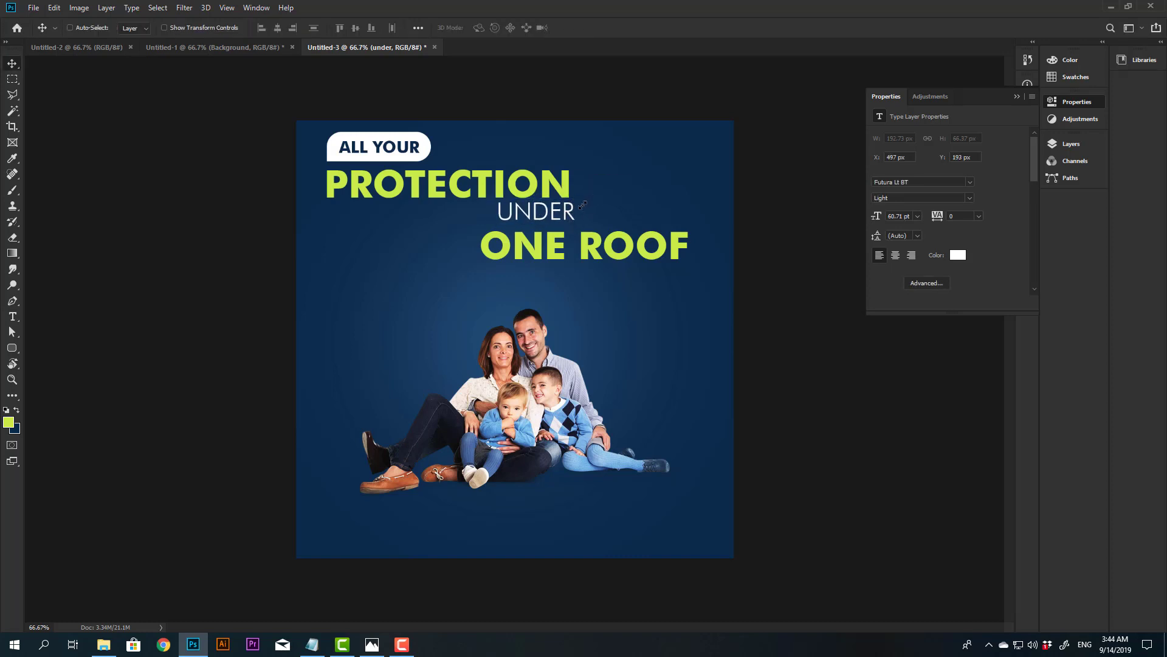
key("Left")
key("Left")
key("Left")
key("Left")
key("Left")
key("Left")
key("Left")
key("Left")
key("Left")
key("Down")
key("Down")
key("Down")
key("Down")
key("ctrl+minus")
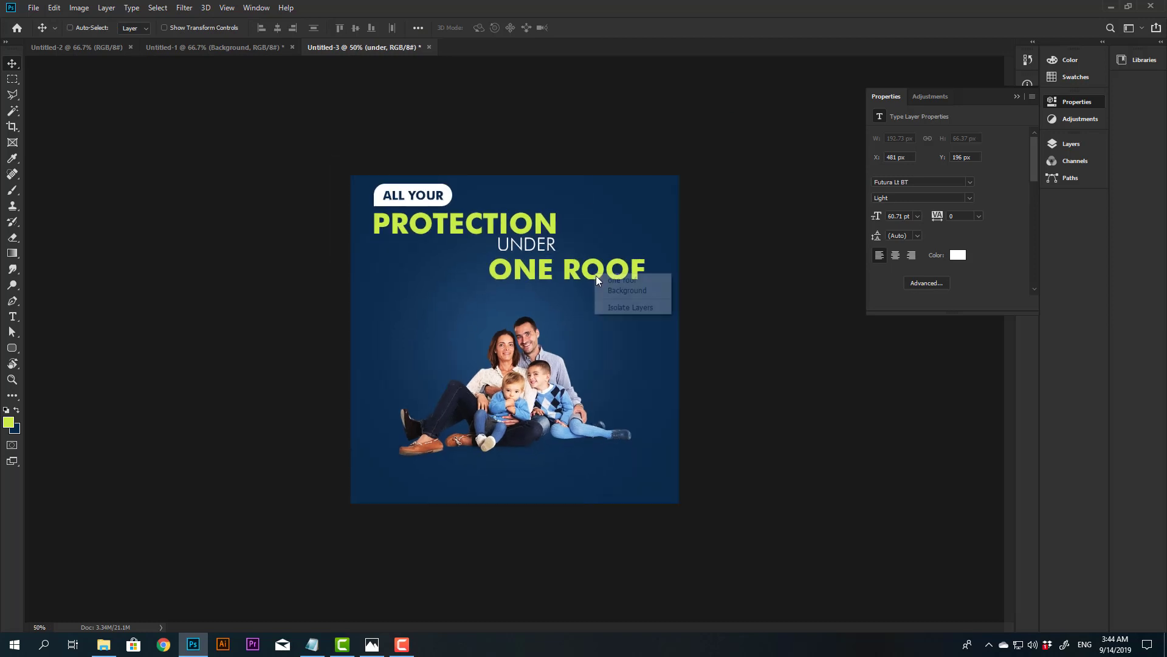
Step: Shrink the ONE ROOF headline line and move it slightly into place
left_click(607, 282, "ctrl")
key("ctrl+t")
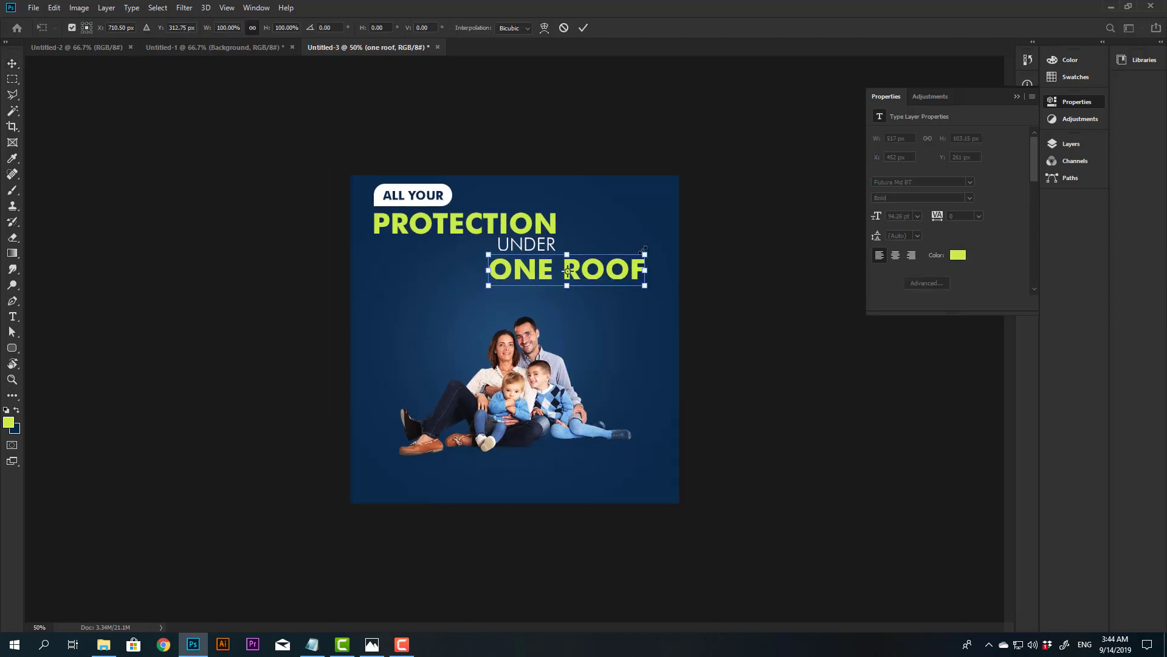
left_click_drag(646, 254, 623, 271)
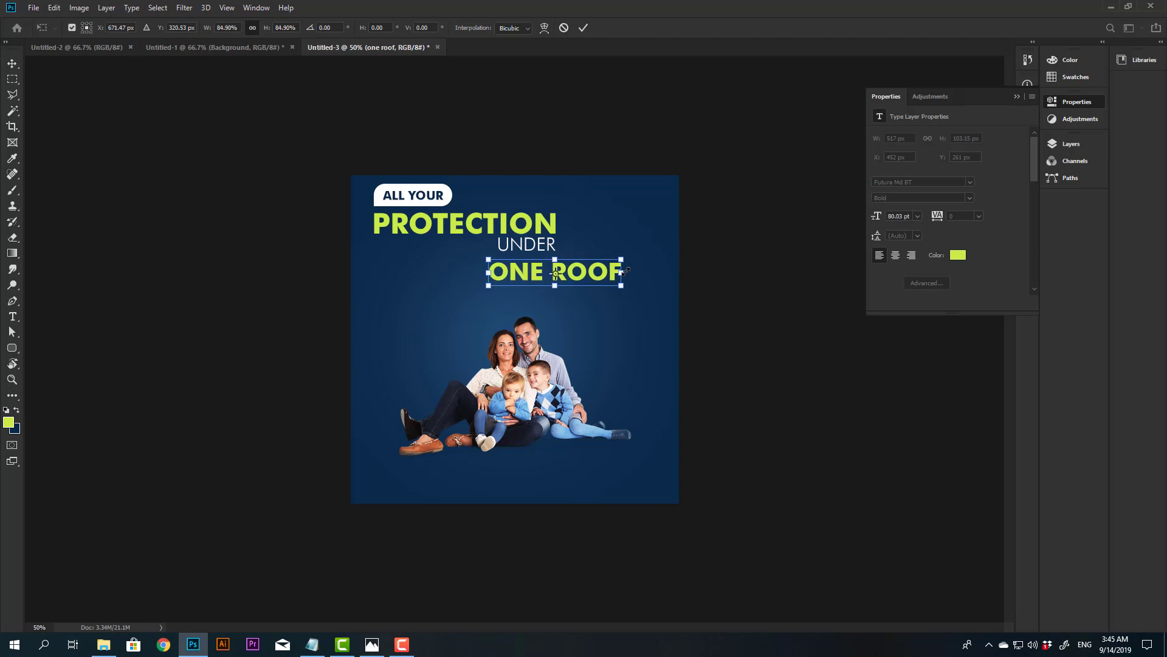
key("Return")
left_click_drag(591, 281, 592, 274)
Step: Set PROTECTION to 85 pt and move it to the right
key("t")
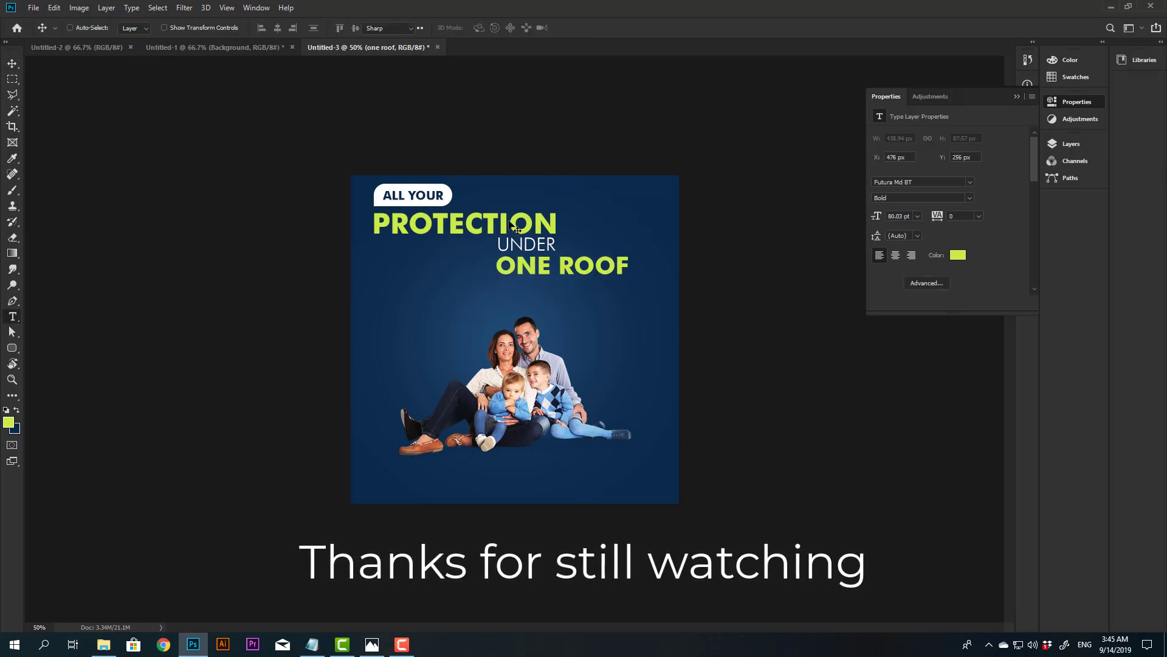
left_click(463, 225)
key("ctrl+a")
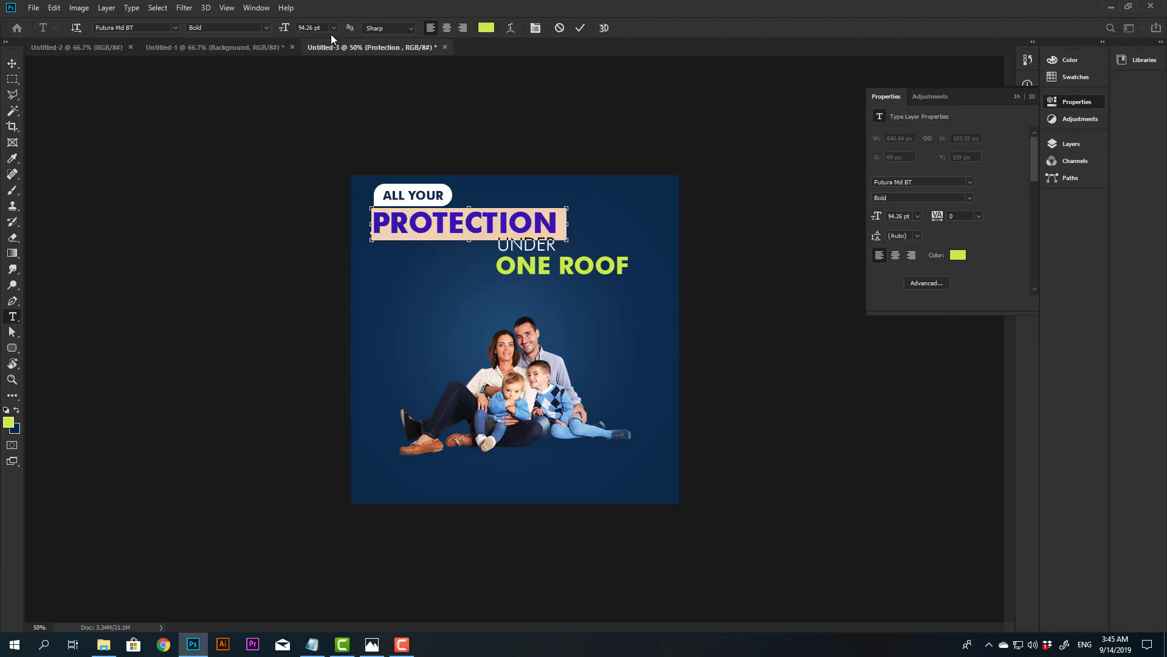
left_click(282, 28)
type("85")
key("Return")
key("ctrl+Return")
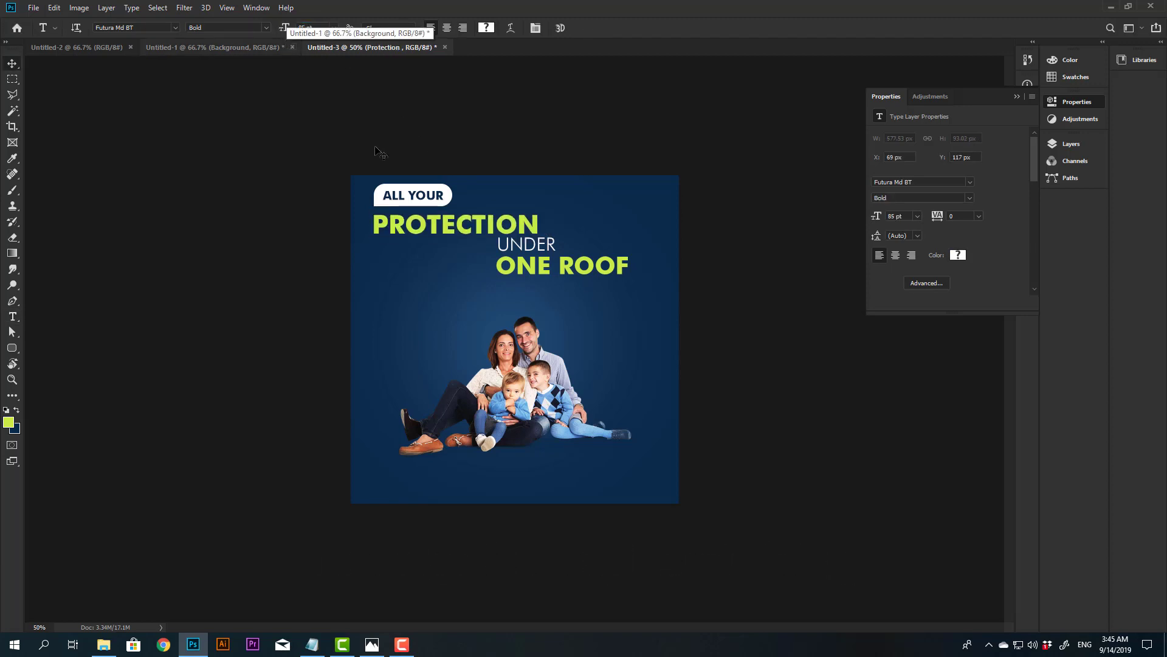
key("v")
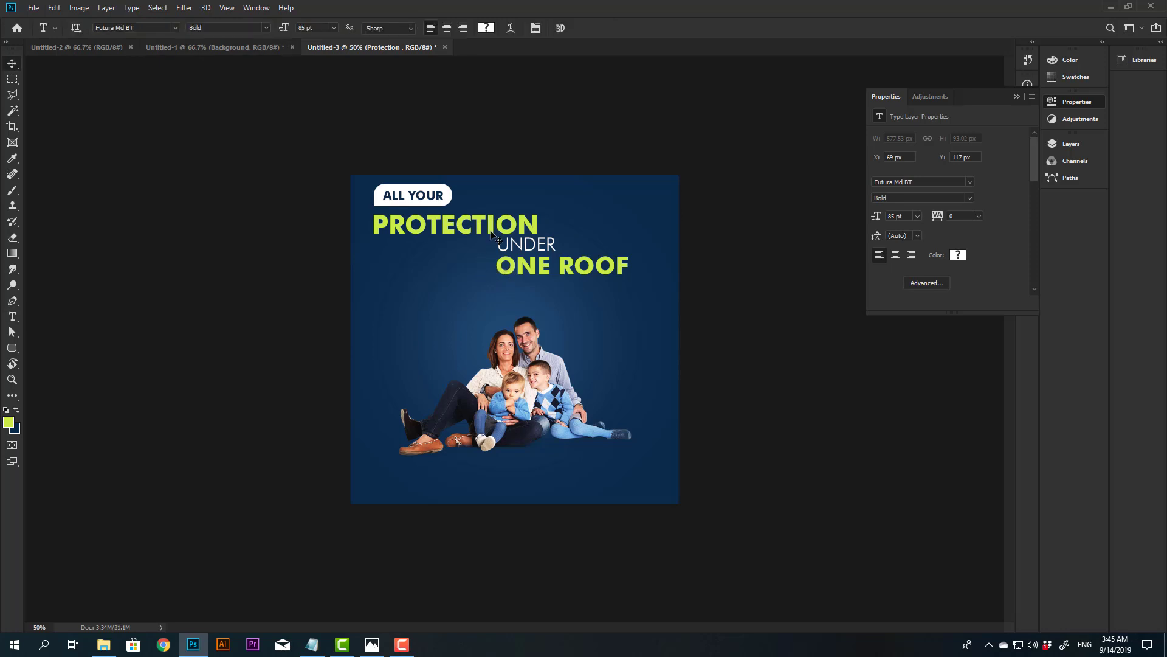
left_click_drag(514, 240, 539, 239)
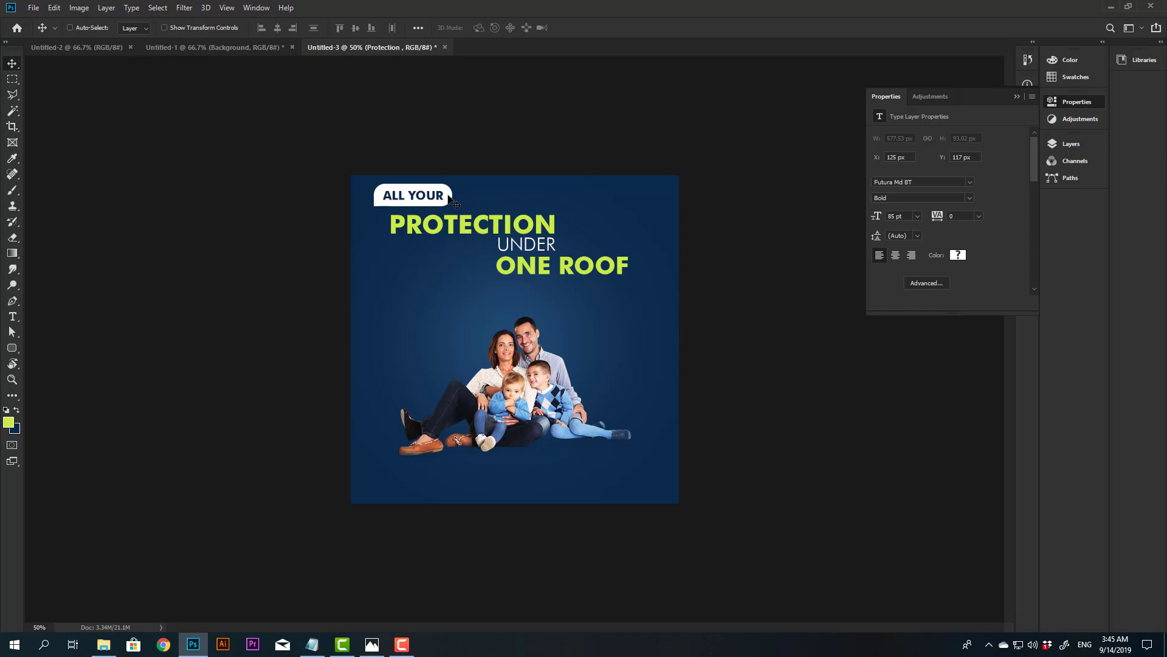
Step: Move the white label and ALL YOUR text right to share PROTECTION's left edge
left_click(466, 203)
key("F7")
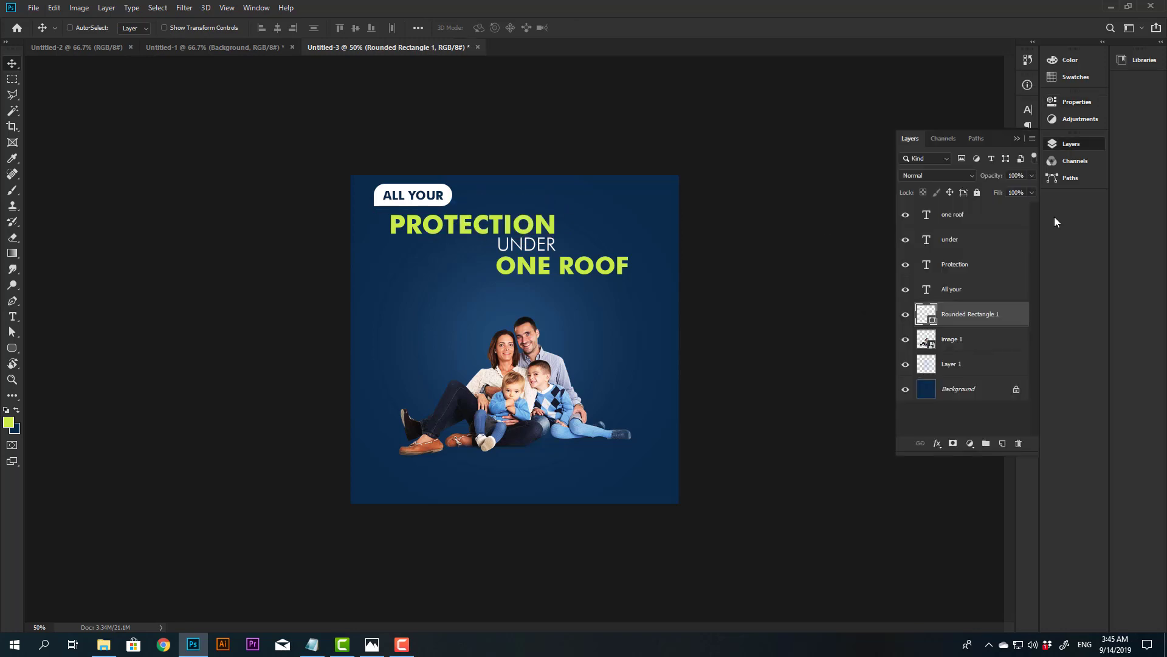
left_click(958, 292, "ctrl")
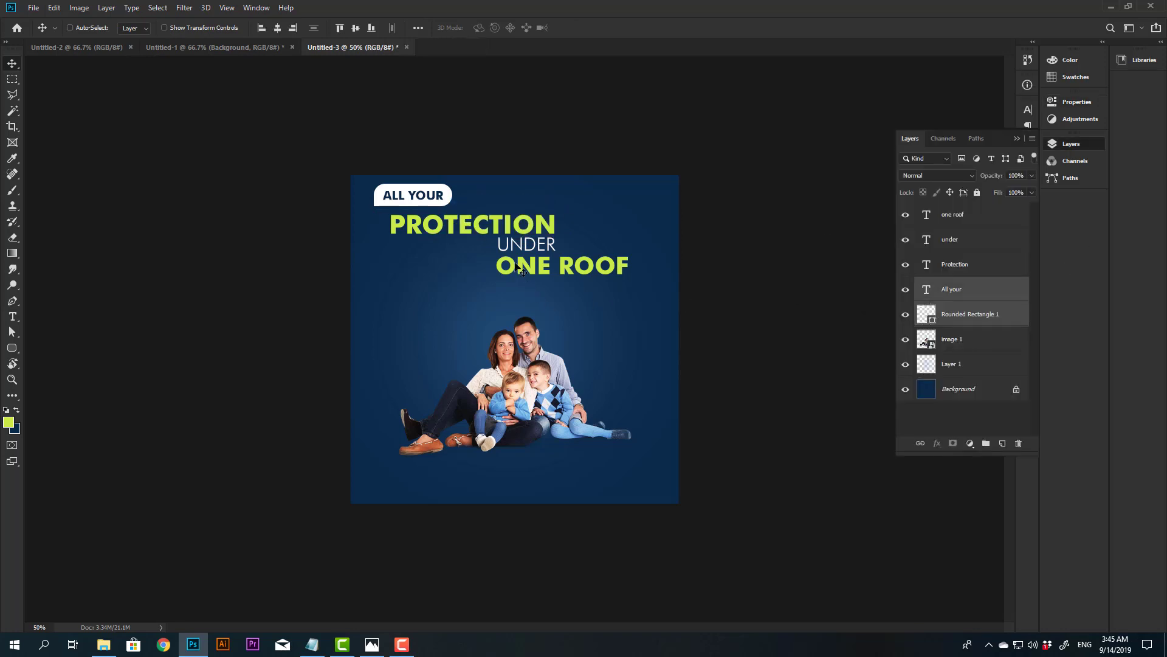
left_click_drag(518, 267, 535, 272)
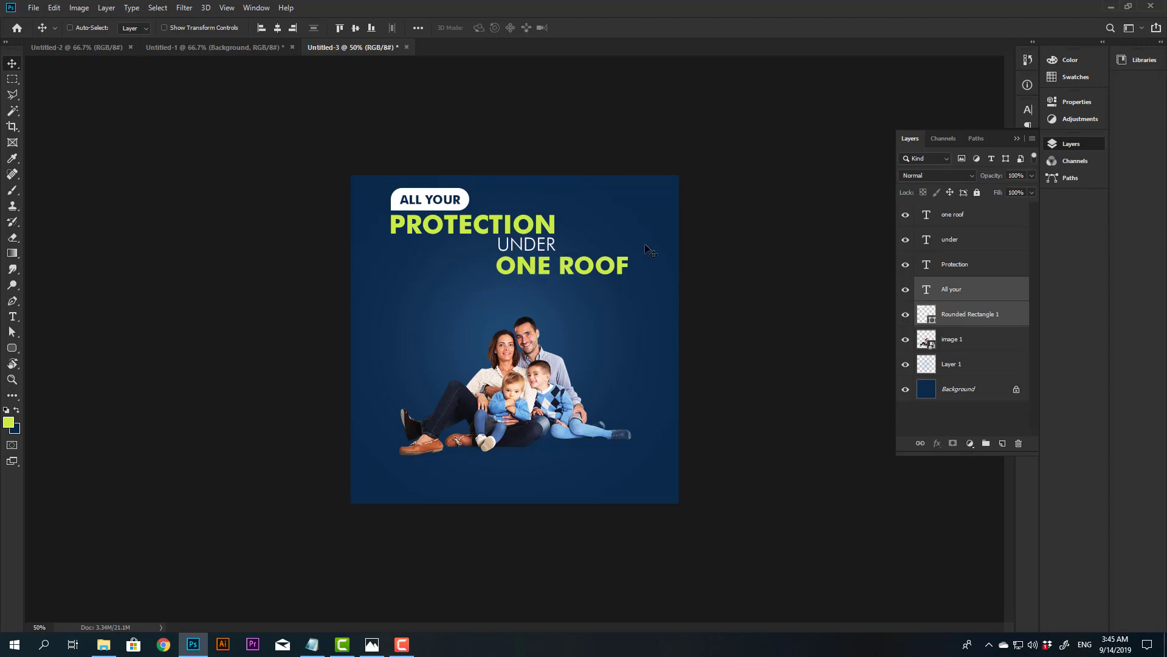
right_click(548, 251)
left_click(550, 266)
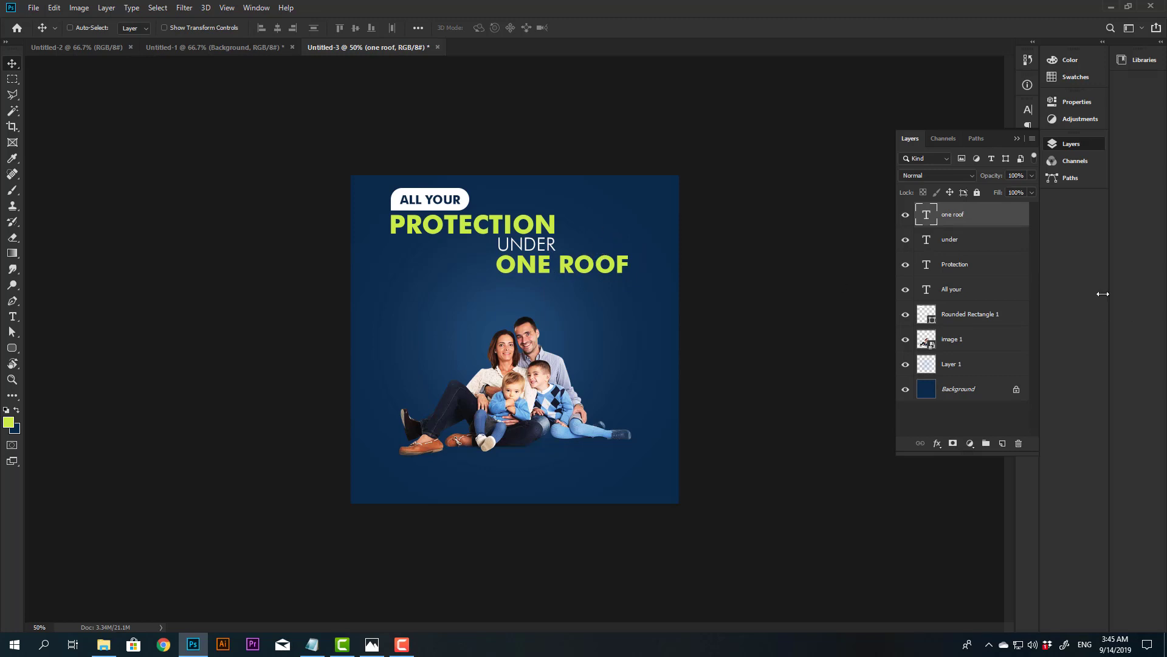
Step: Select all headline layers and nudge the block slightly left and down
key("ctrl")
left_click(978, 314, "shift")
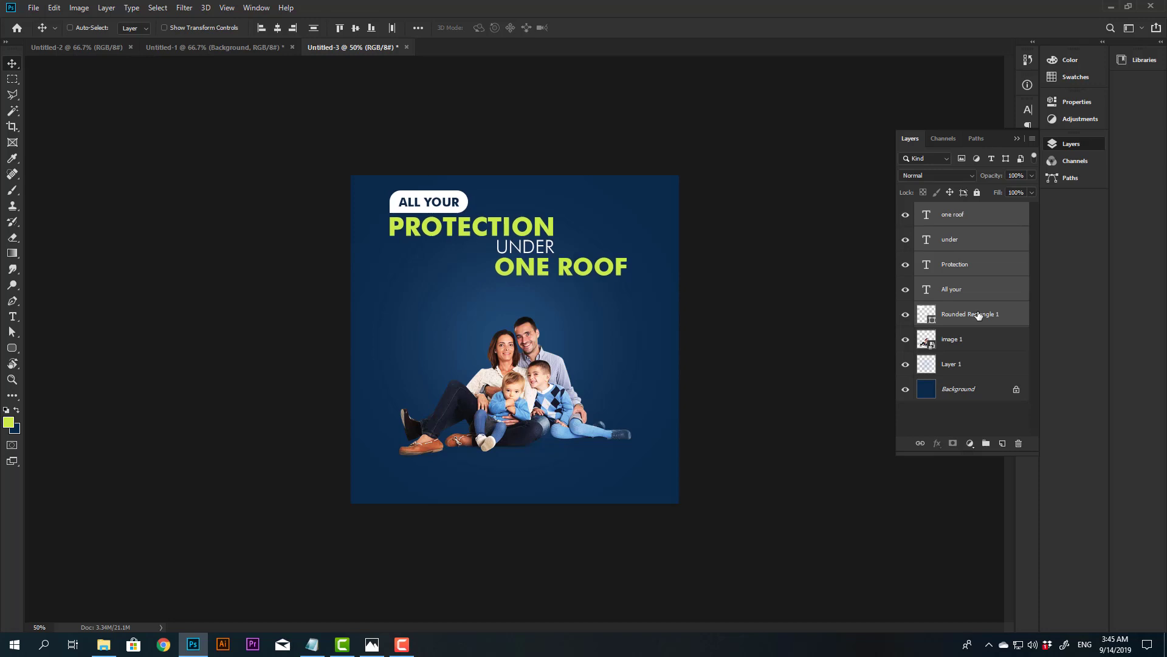
key("Left")
key("Left")
key("Left")
key("Down")
key("Down")
key("Down")
key("Up")
key("Up")
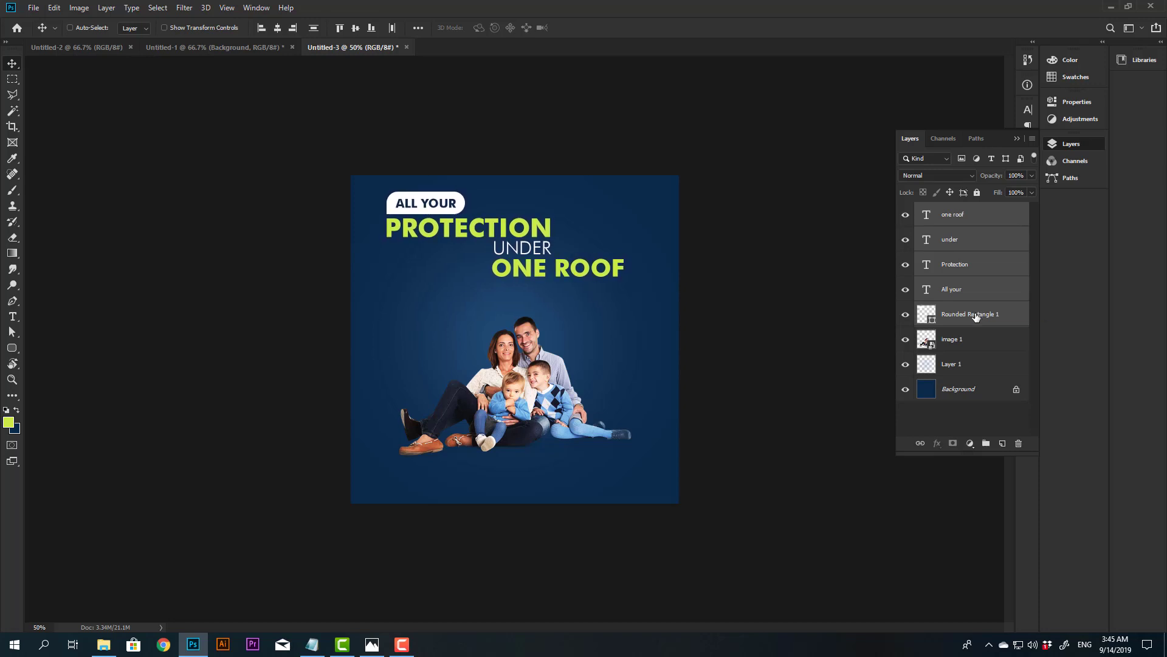
Step: Scale the image 1 family photo up to about 101.7%
right_click(551, 396)
left_click(578, 408)
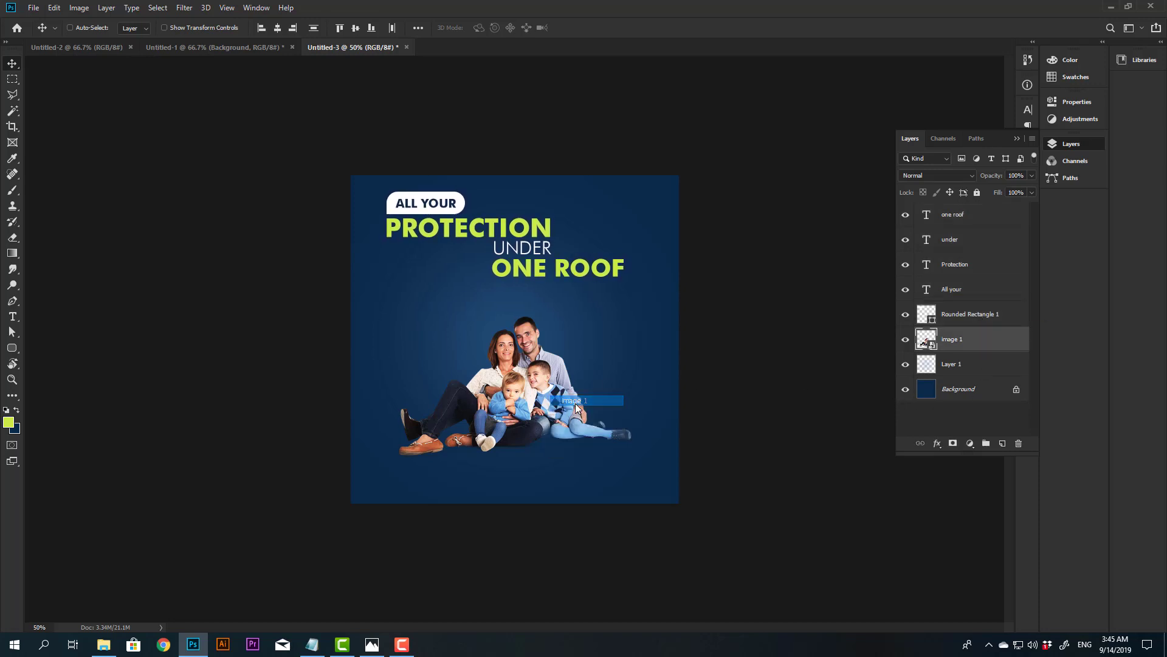
key("ctrl+t")
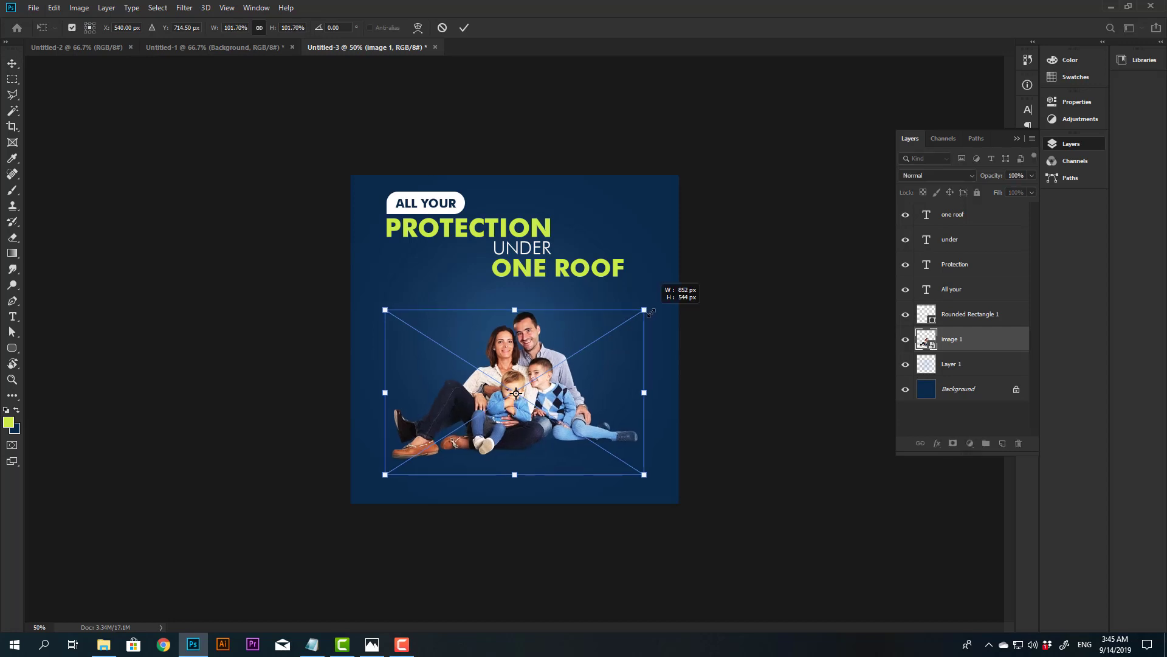
left_click_drag(636, 315, 646, 309)
key("Return")
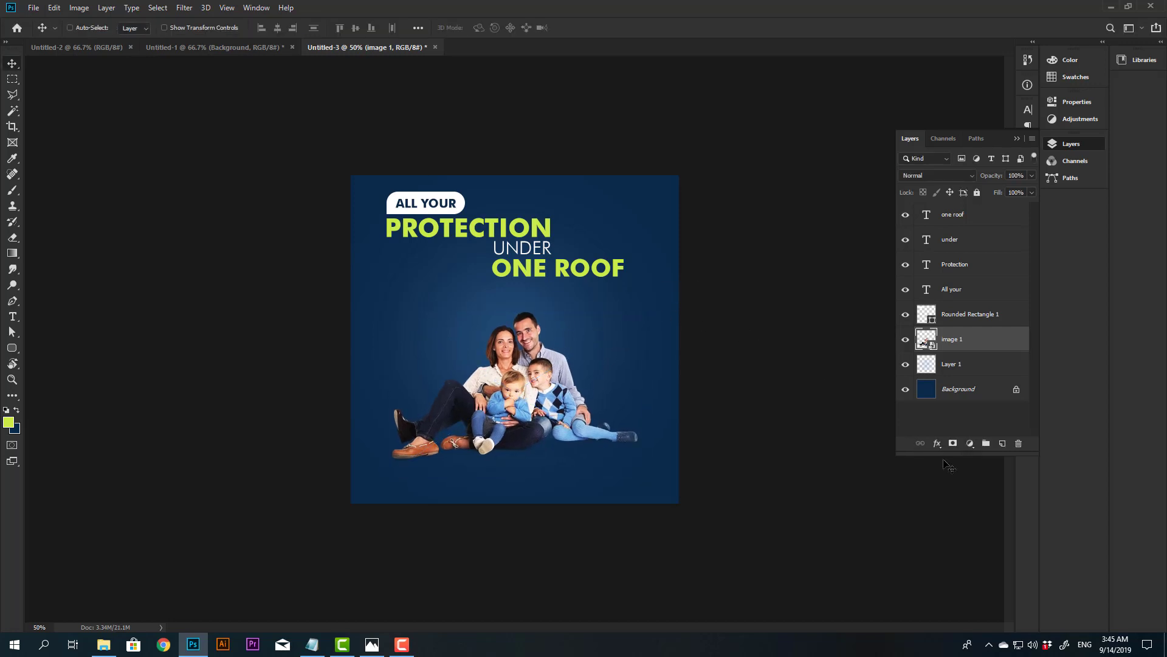
Step: Add a Curves adjustment that raises the curve, clipped to the family photo
left_click(970, 443)
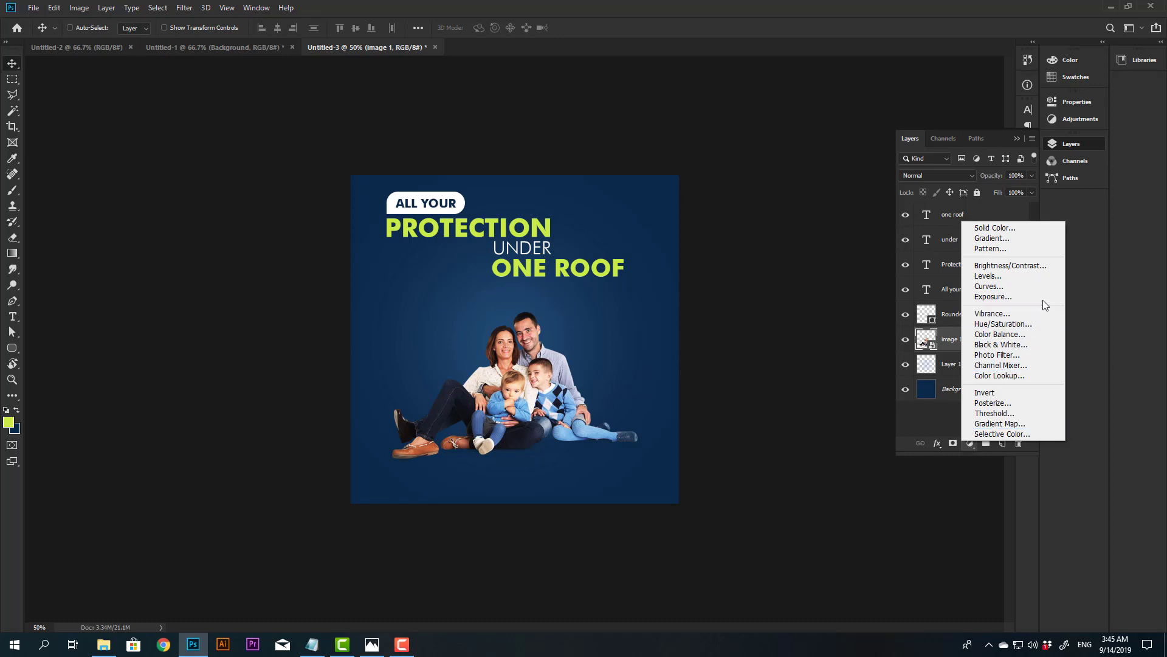
left_click(1025, 286)
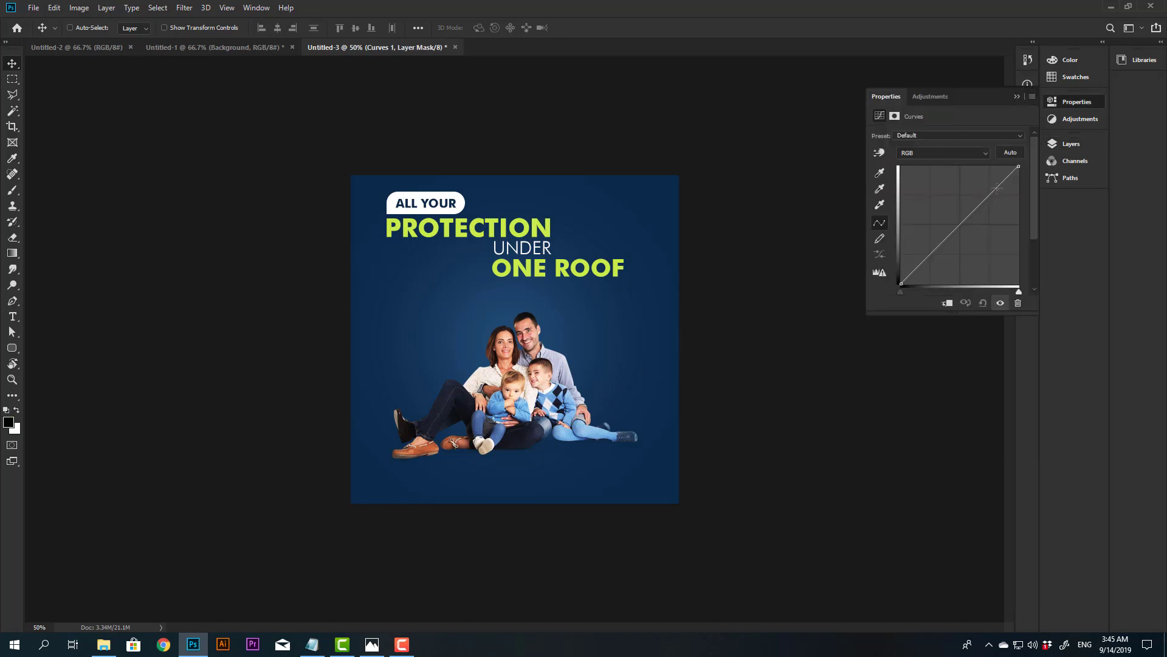
left_click_drag(976, 210, 986, 186)
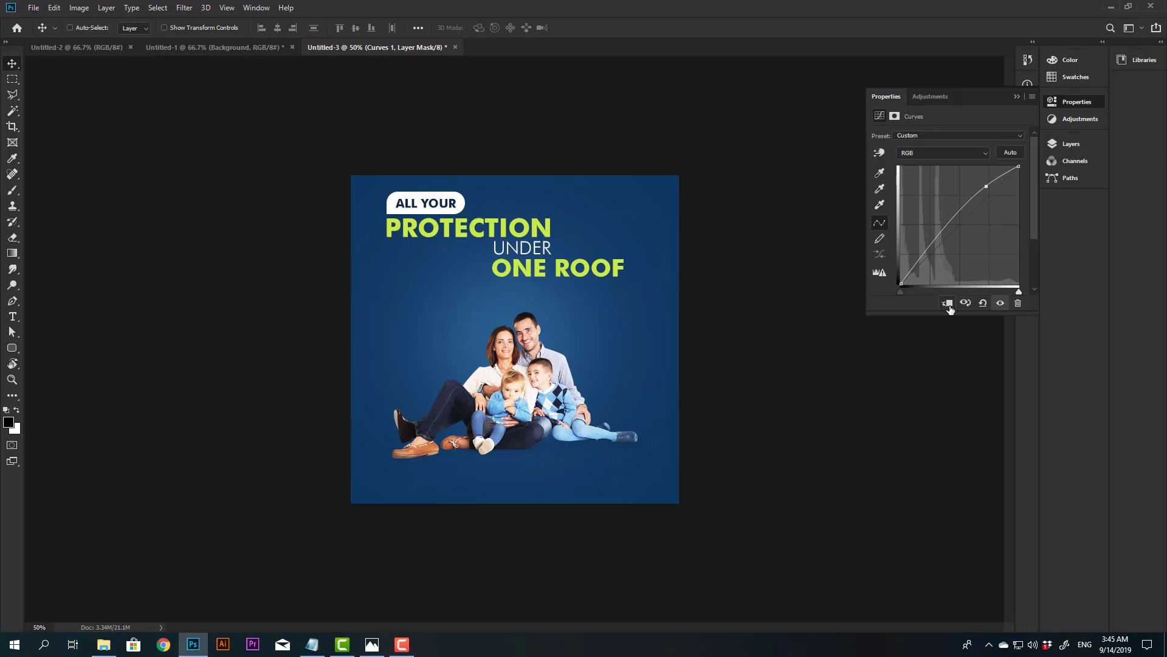
left_click(948, 303)
key("F7")
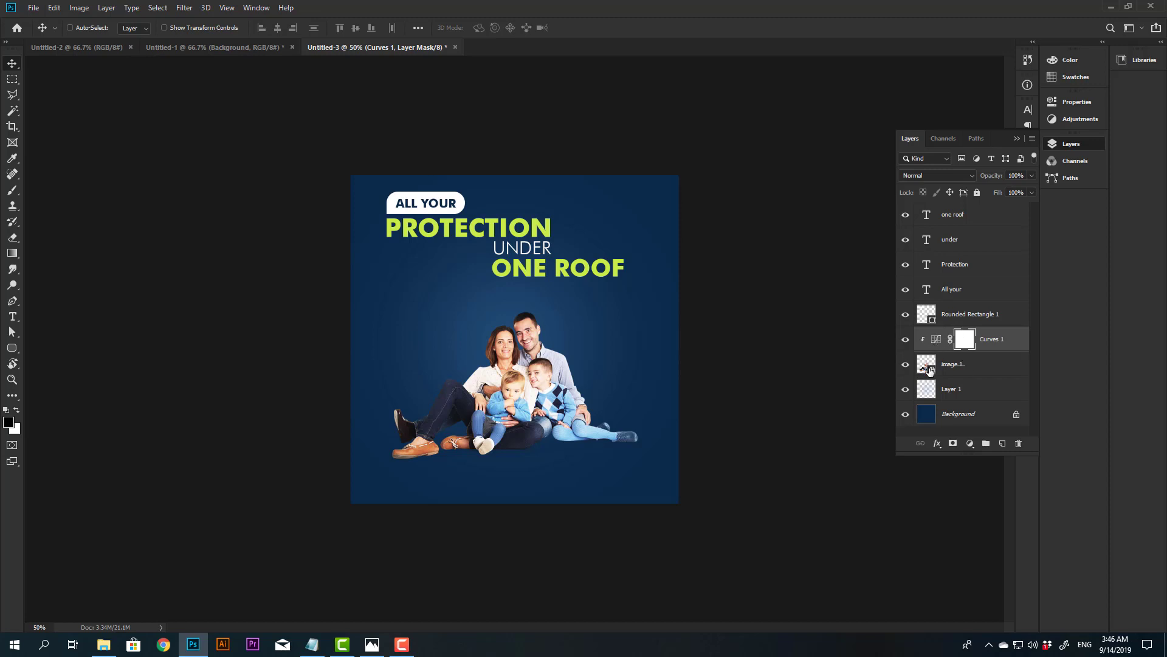
Step: Reshape the Curves 1 RGB curve into a gentle S-curve brightening the upper tones
double_click(939, 340)
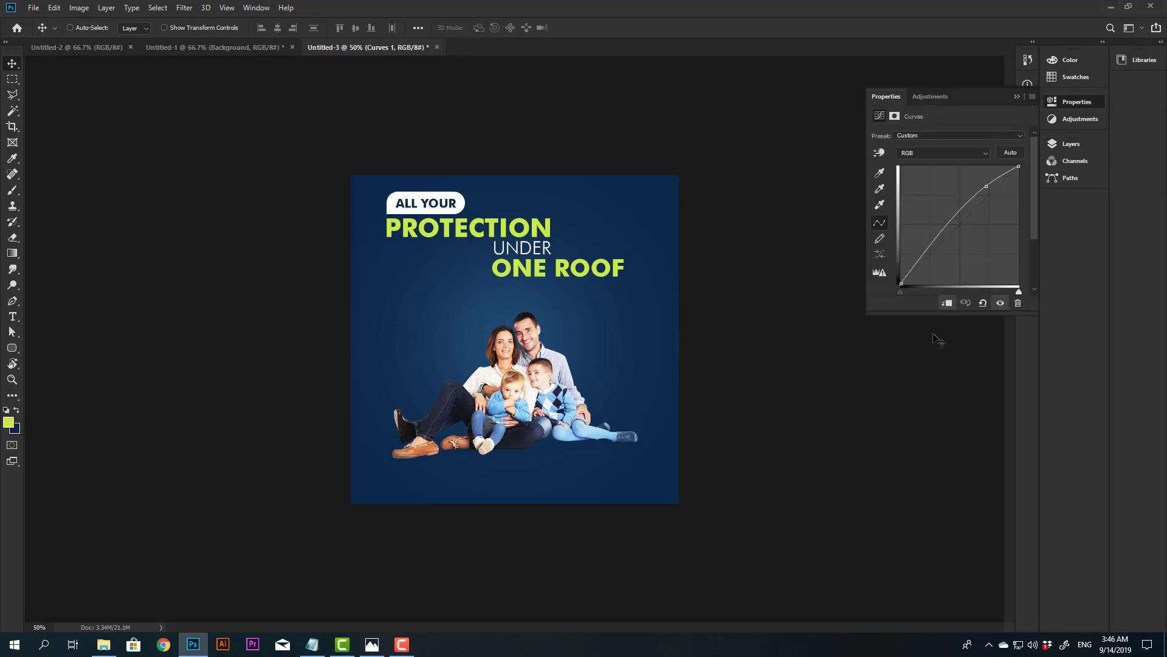
left_click_drag(987, 185, 993, 184)
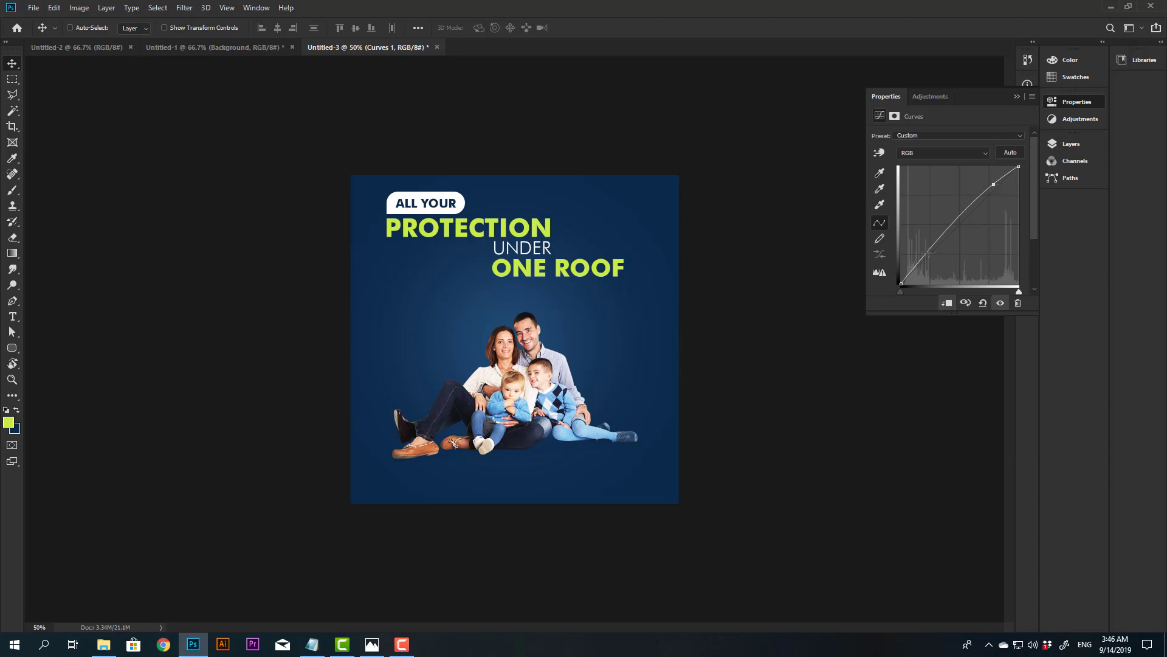
left_click_drag(932, 250, 926, 260)
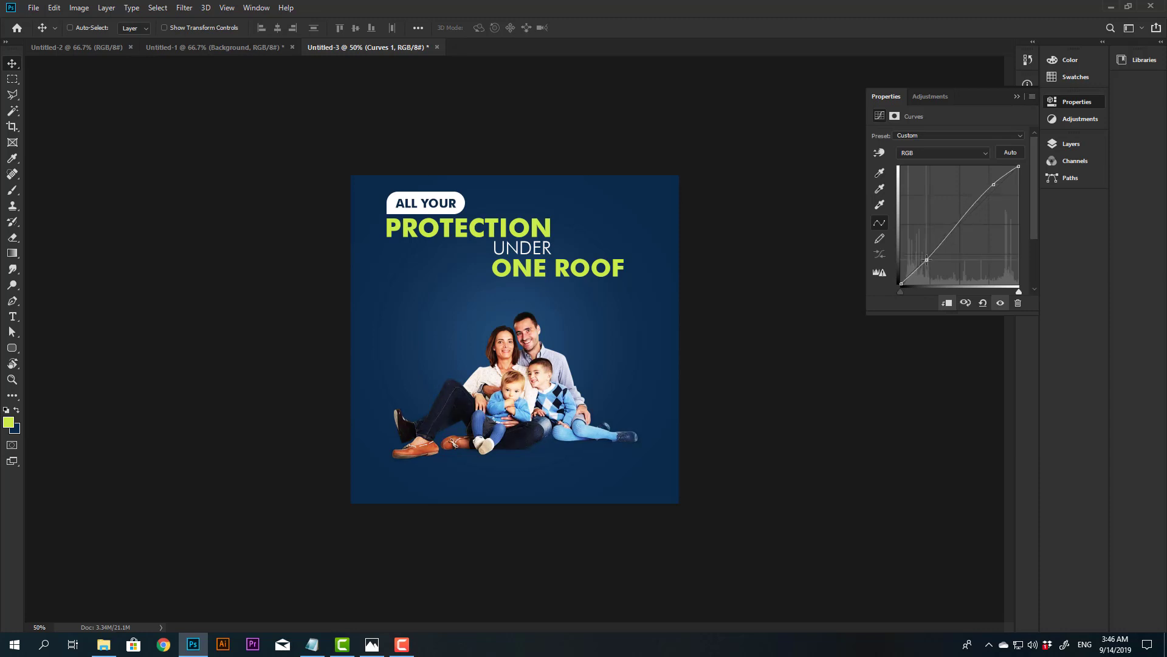
left_click_drag(992, 184, 994, 182)
left_click_drag(926, 260, 933, 251)
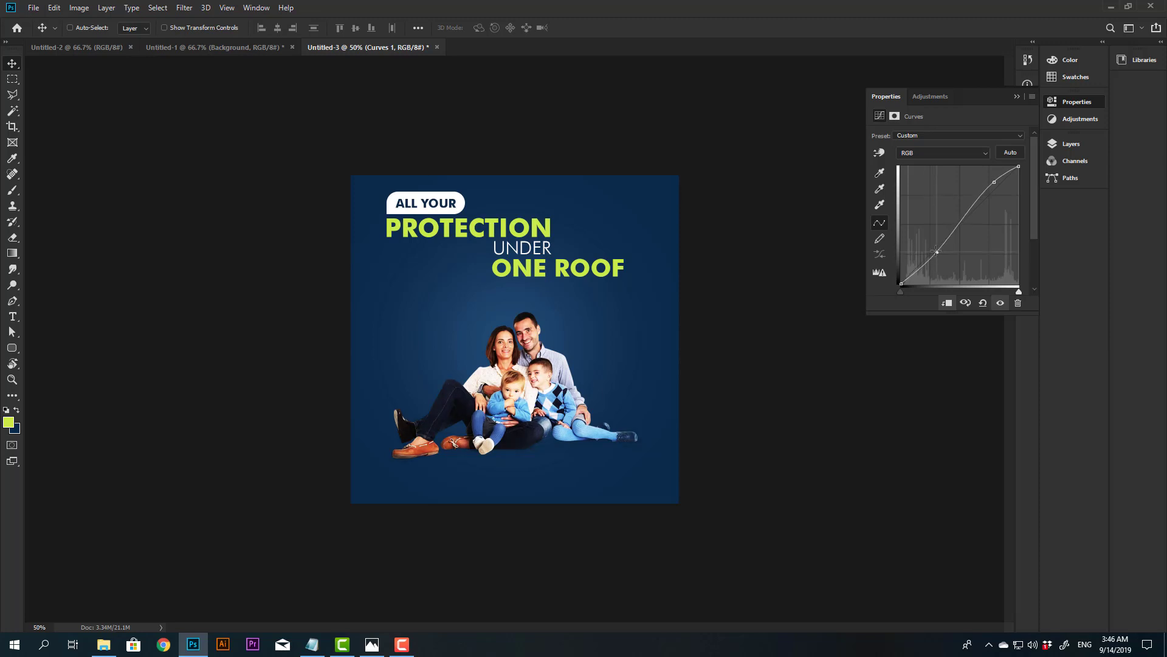
left_click_drag(994, 181, 982, 199)
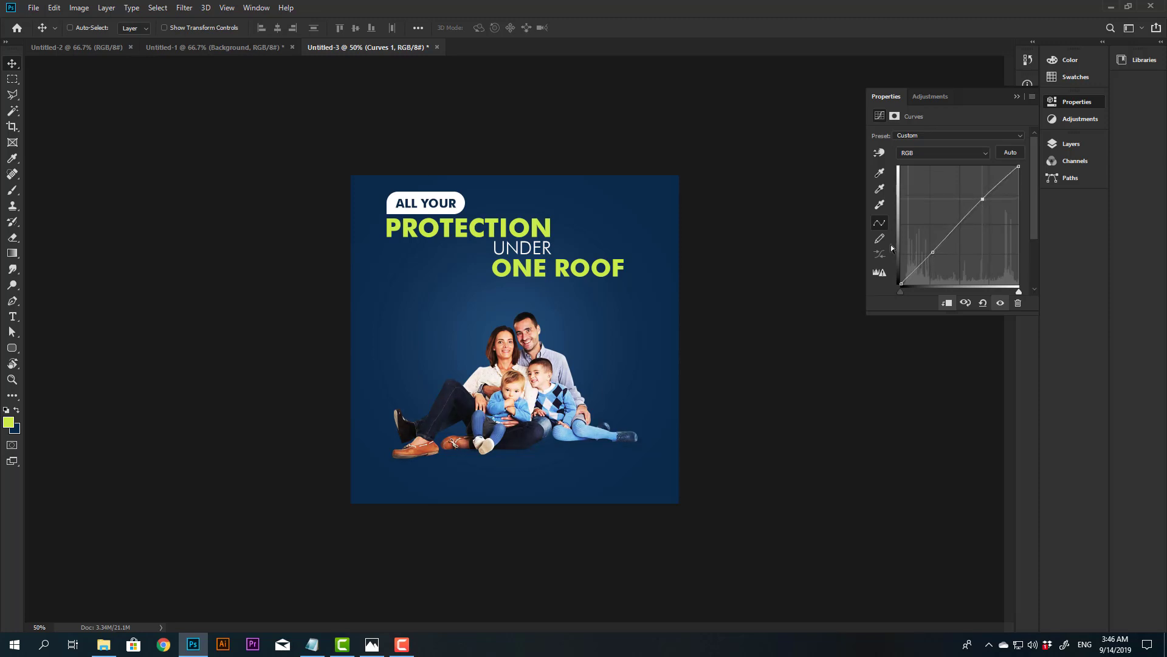
scroll(515, 443, "up", 5)
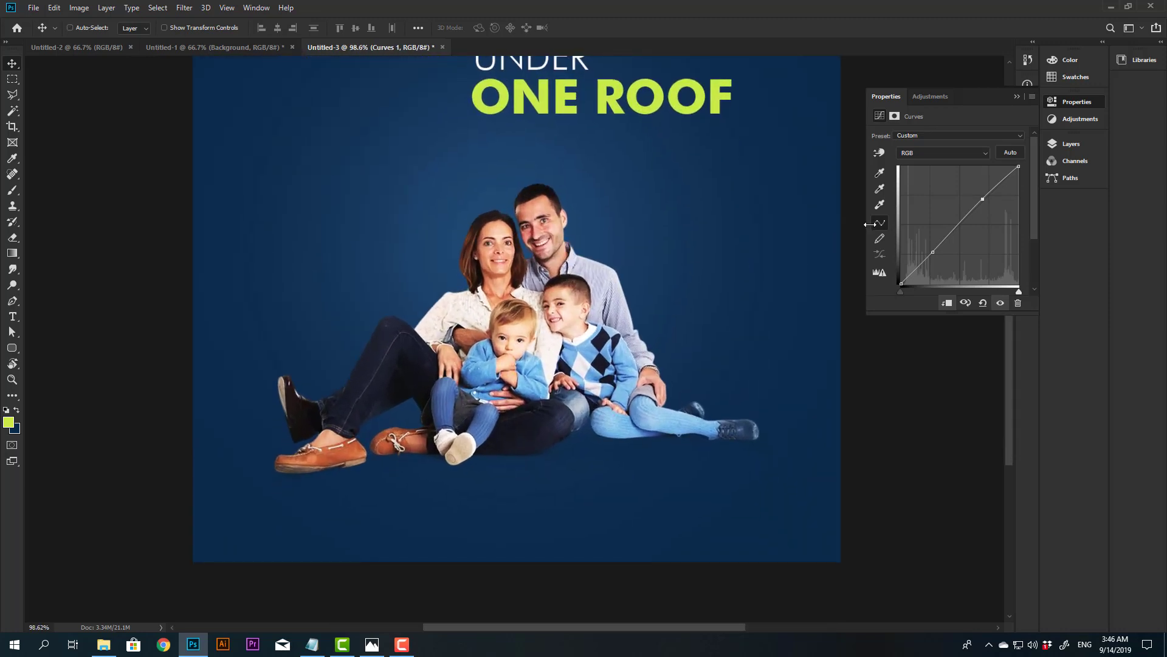
left_click(984, 199)
left_click_drag(933, 255, 927, 262)
left_click_drag(984, 197, 991, 190)
key("ctrl+0")
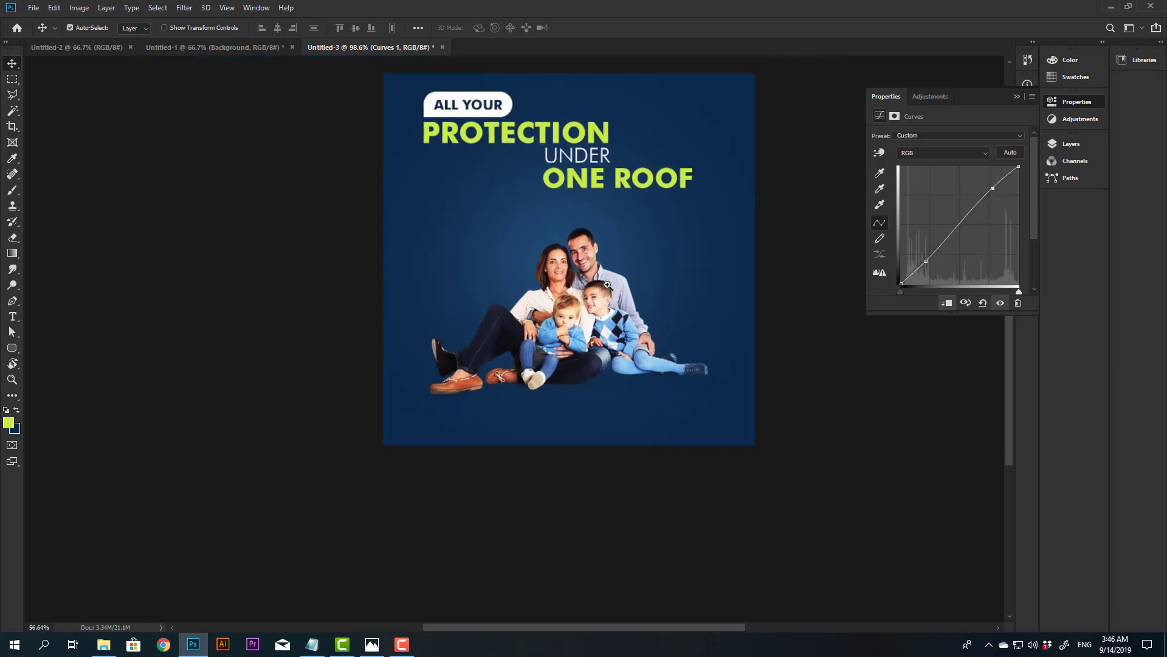
key("F7")
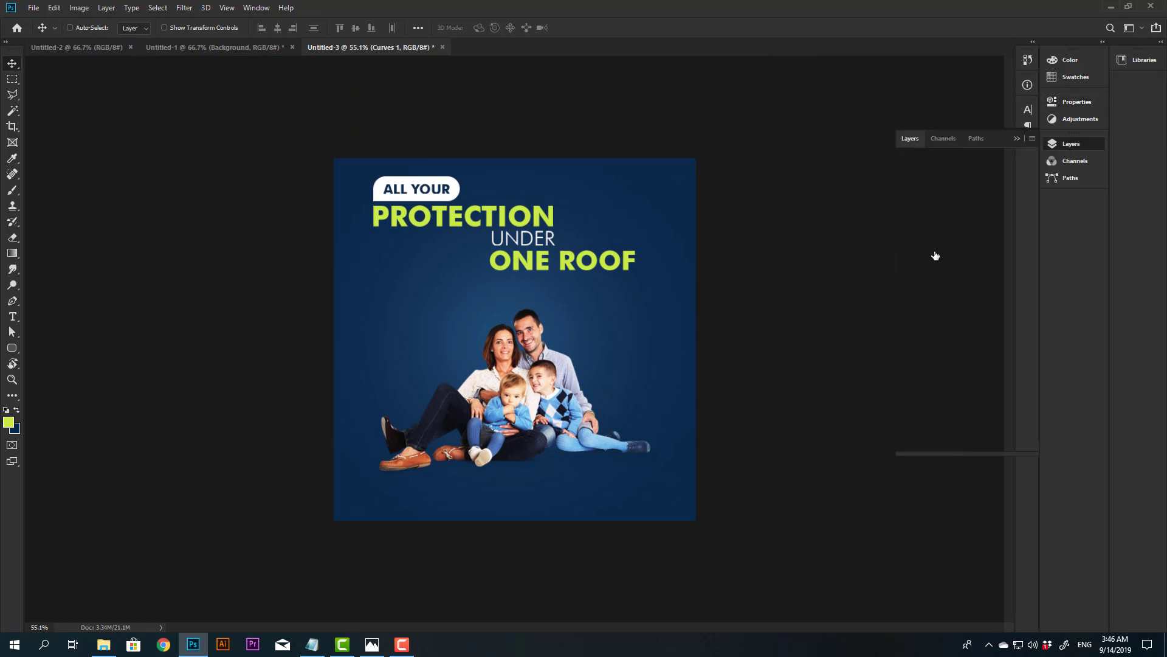
Step: Drop Curves 1 opacity to about 67% and add a Levels 1 adjustment set to 8, 1.00, 247
left_click_drag(992, 177, 981, 178)
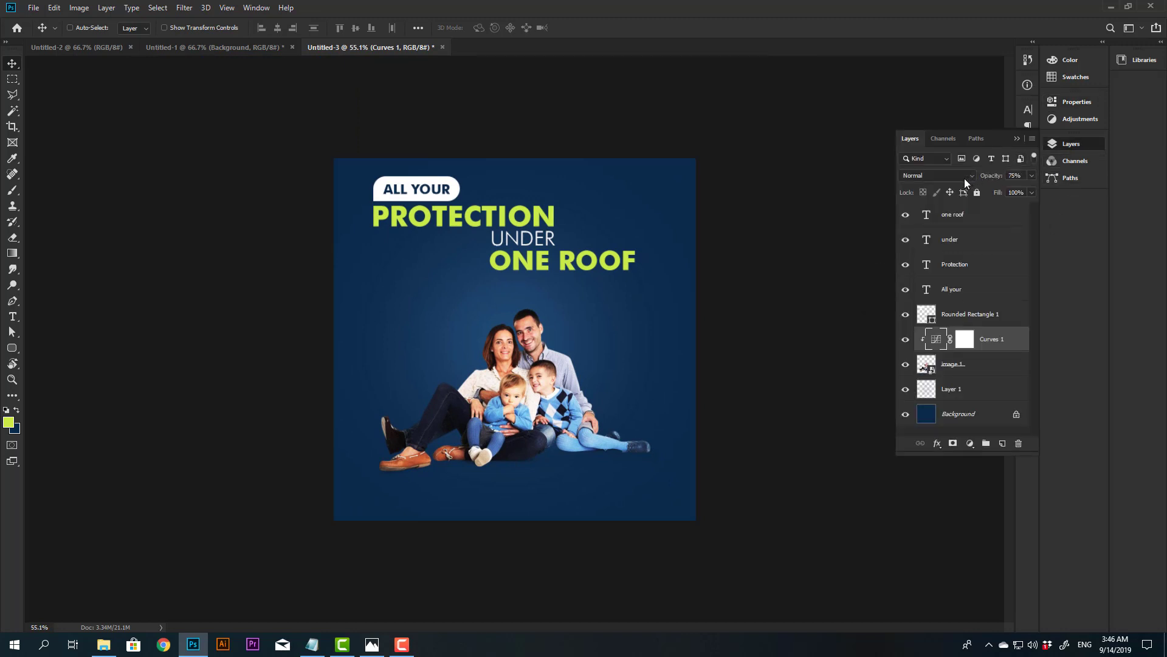
left_click_drag(993, 179, 989, 179)
left_click(965, 447)
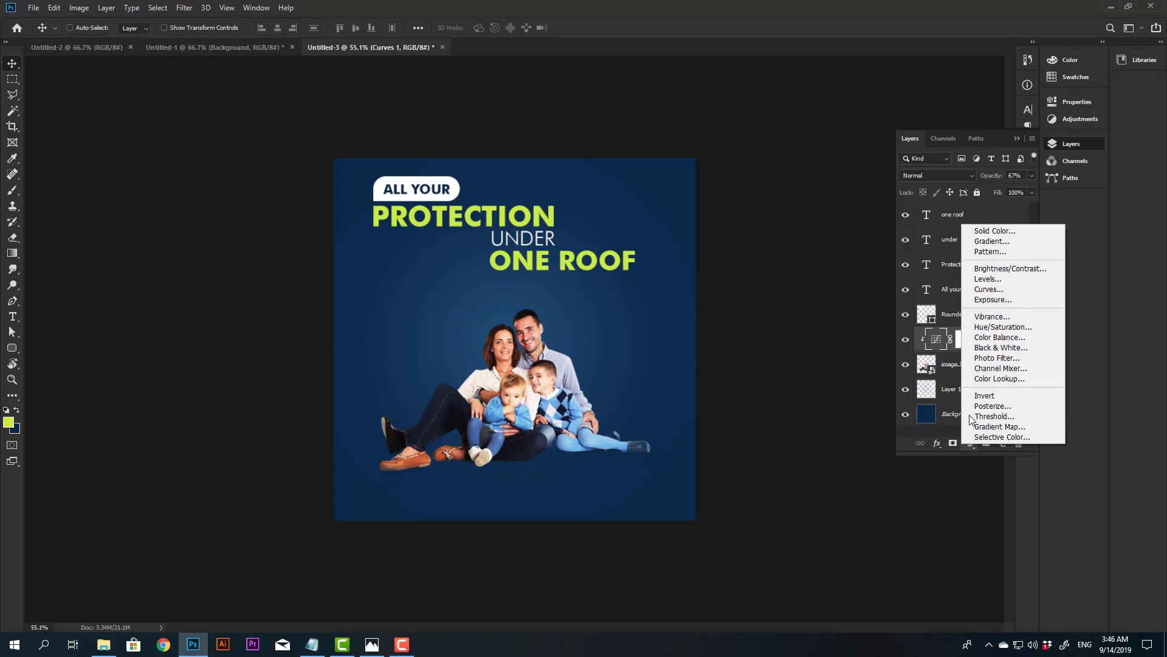
left_click(991, 281)
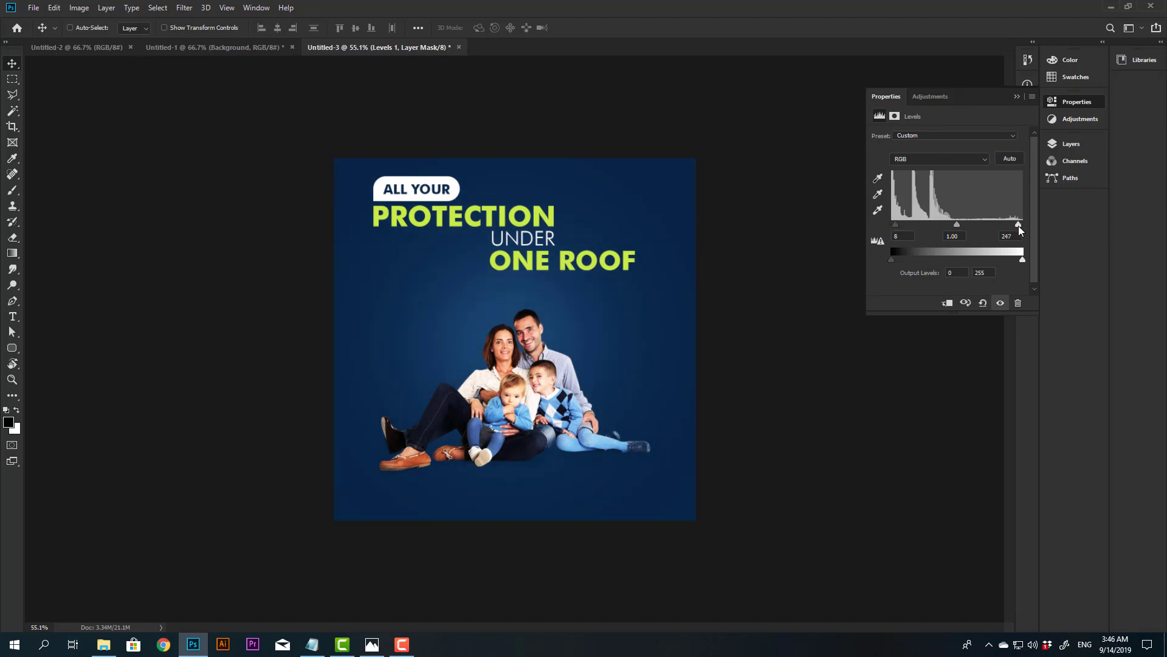
left_click_drag(1019, 225, 1019, 224)
Step: Drag 'protection icon' from File Explorer into the banner and place it, about 465 × 437 px
left_click(101, 649)
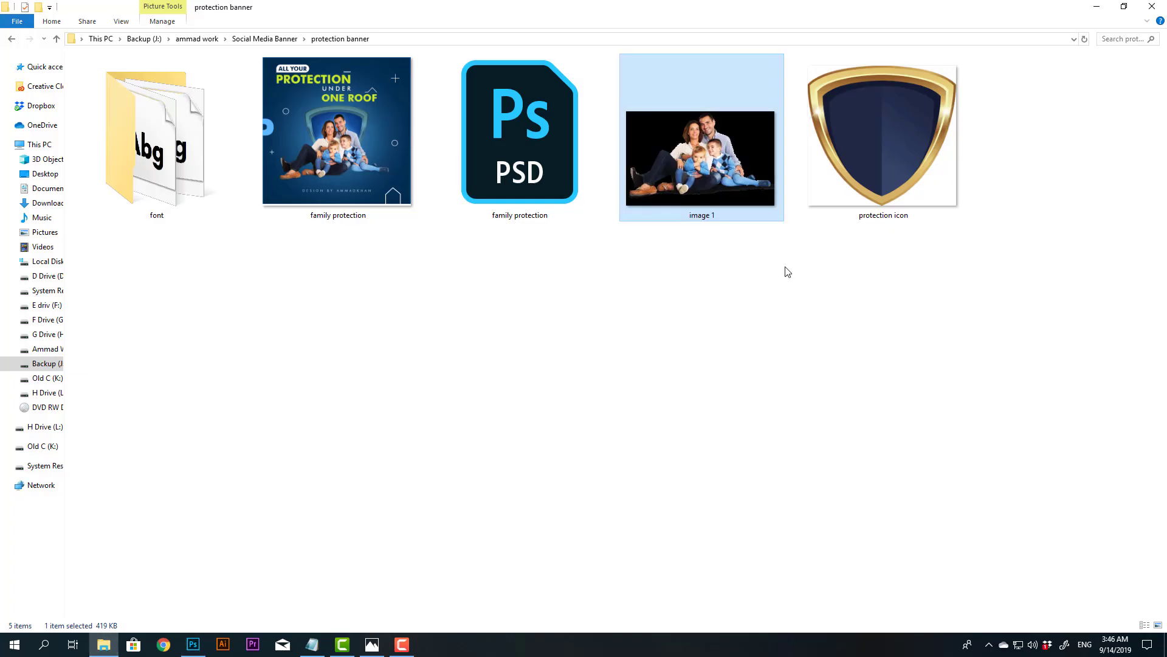
mouse_move(873, 230)
left_mouse_down()
mouse_move(195, 649)
mouse_move(512, 369)
left_mouse_up()
key("Return")
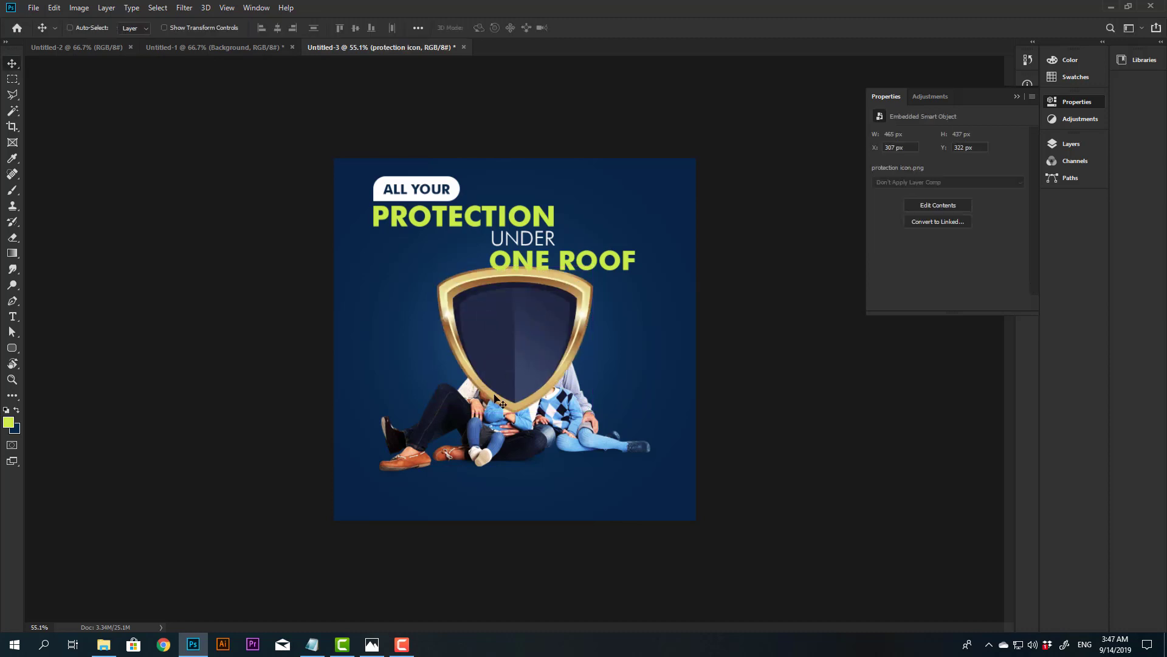
Step: Clip the Levels 1 adjustment to the family photo layer below
key("F7")
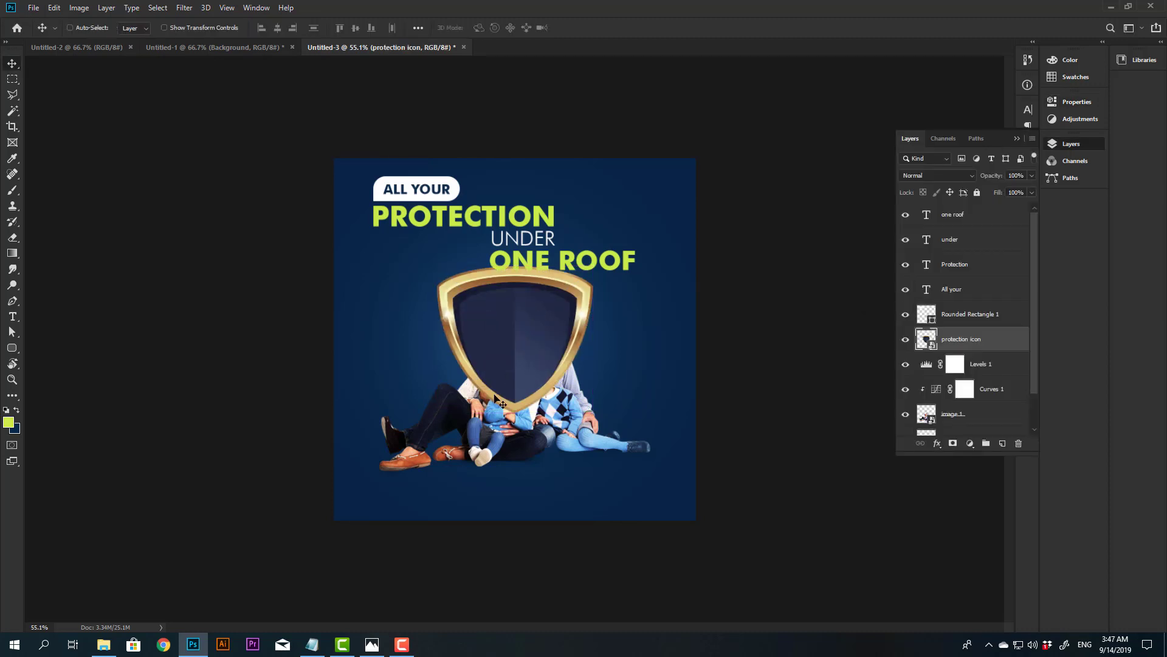
scroll(1034, 389, "down", 1)
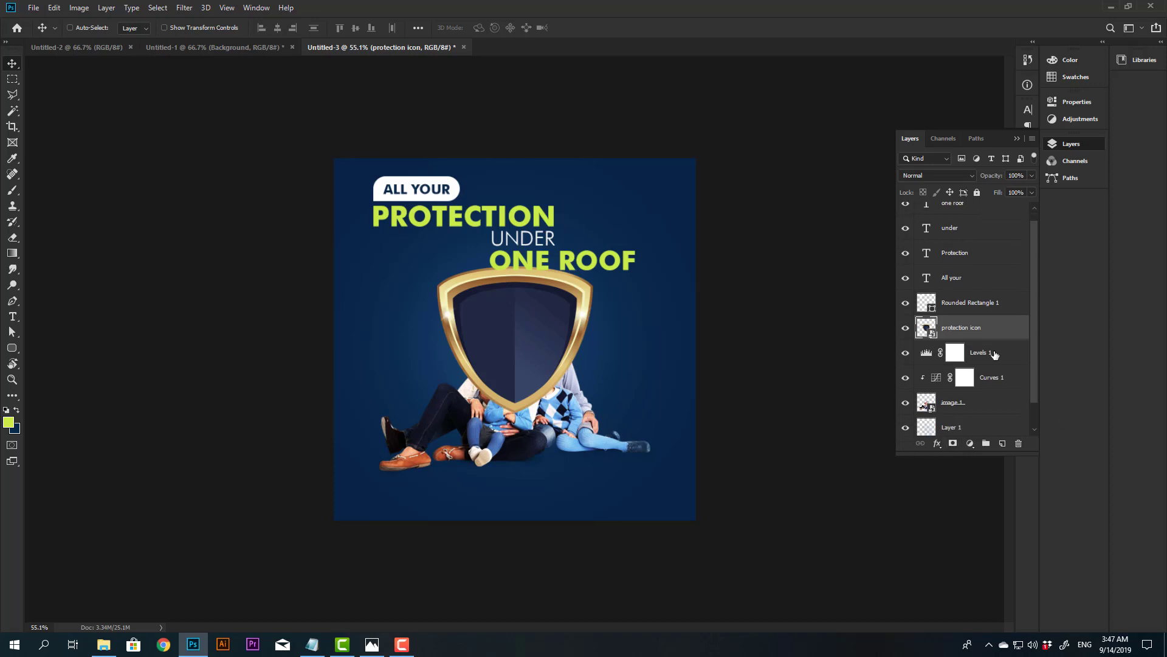
left_click(994, 353)
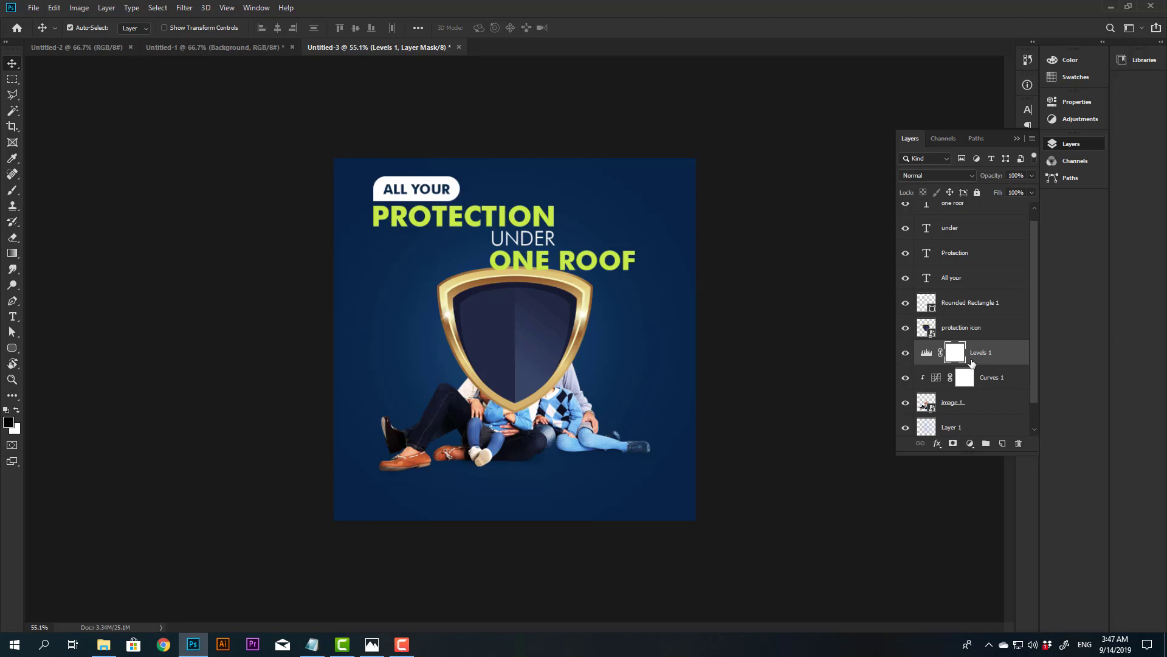
key("ctrl+alt+g")
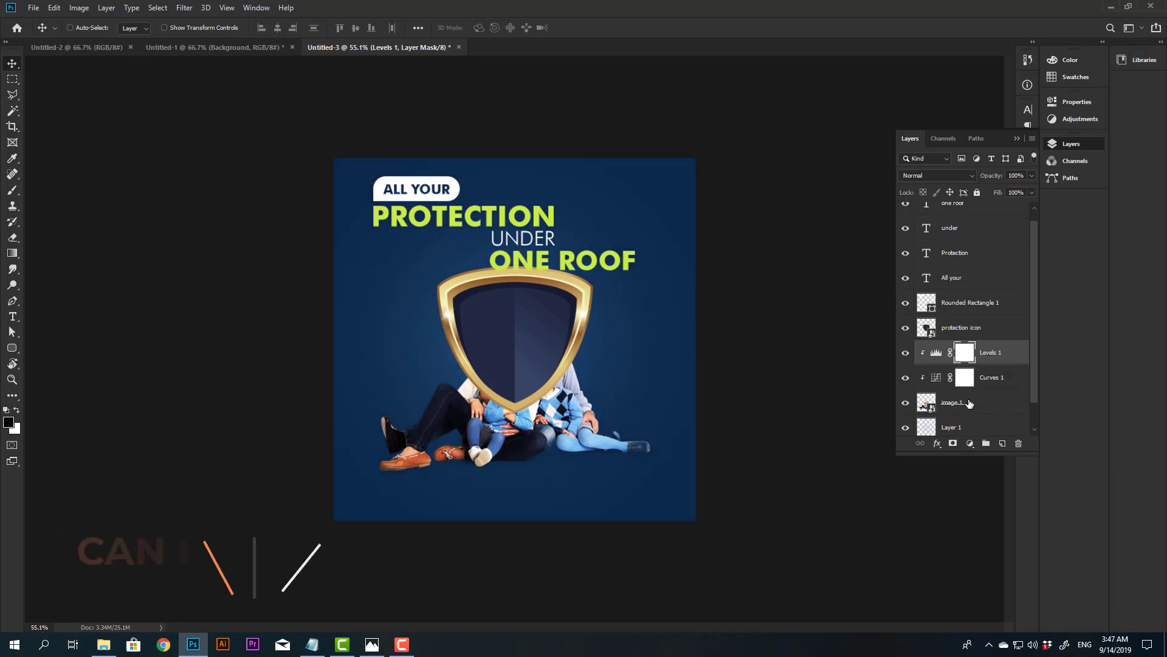
Step: Send the shield behind image 1, enlarge it to about 105% and lower it
left_click(959, 329)
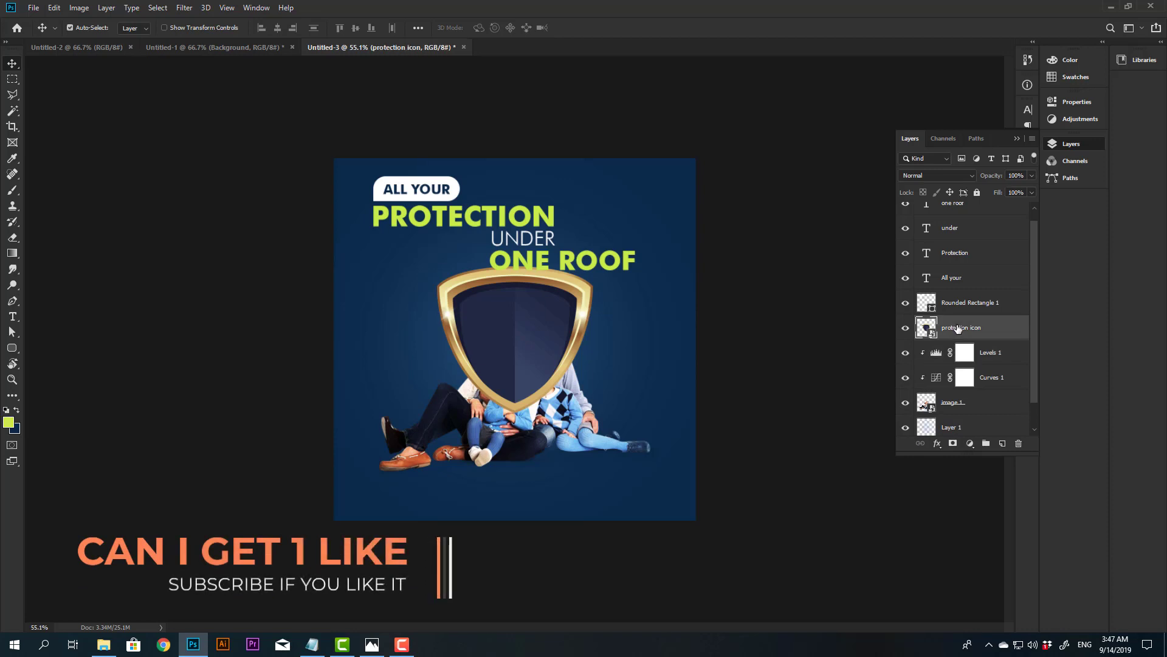
key("ctrl+bracketleft")
key("ctrl+bracketleft")
key("ctrl+bracketleft")
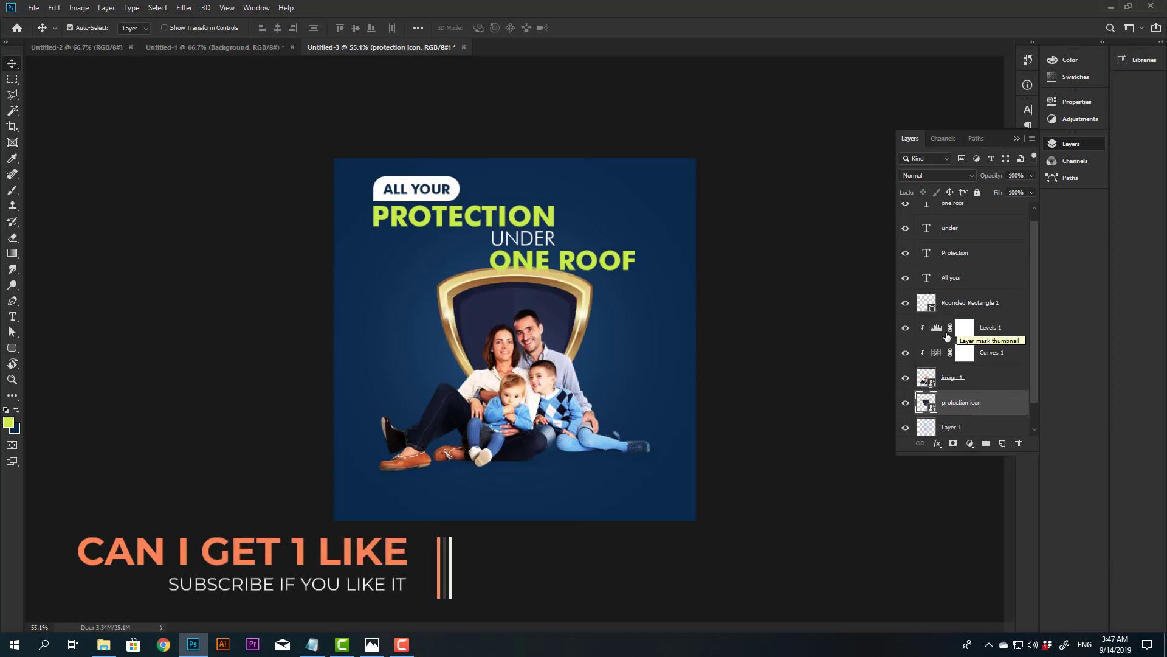
key("ctrl+t")
left_click_drag(586, 413, 594, 416)
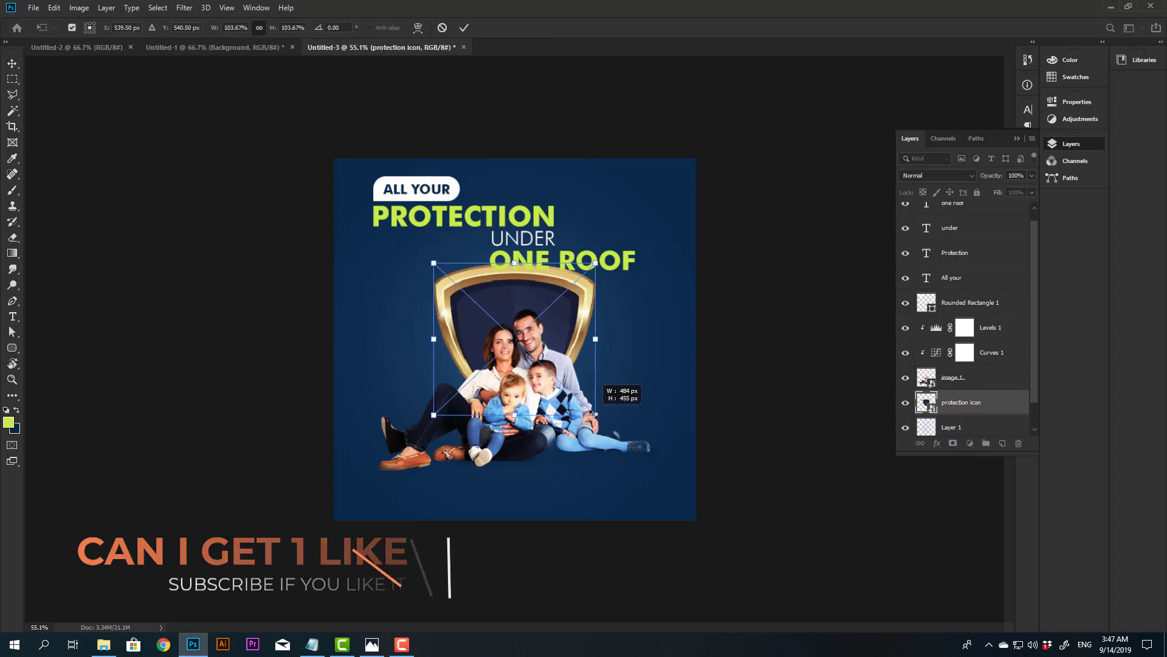
left_click_drag(552, 353, 550, 375)
key("Return")
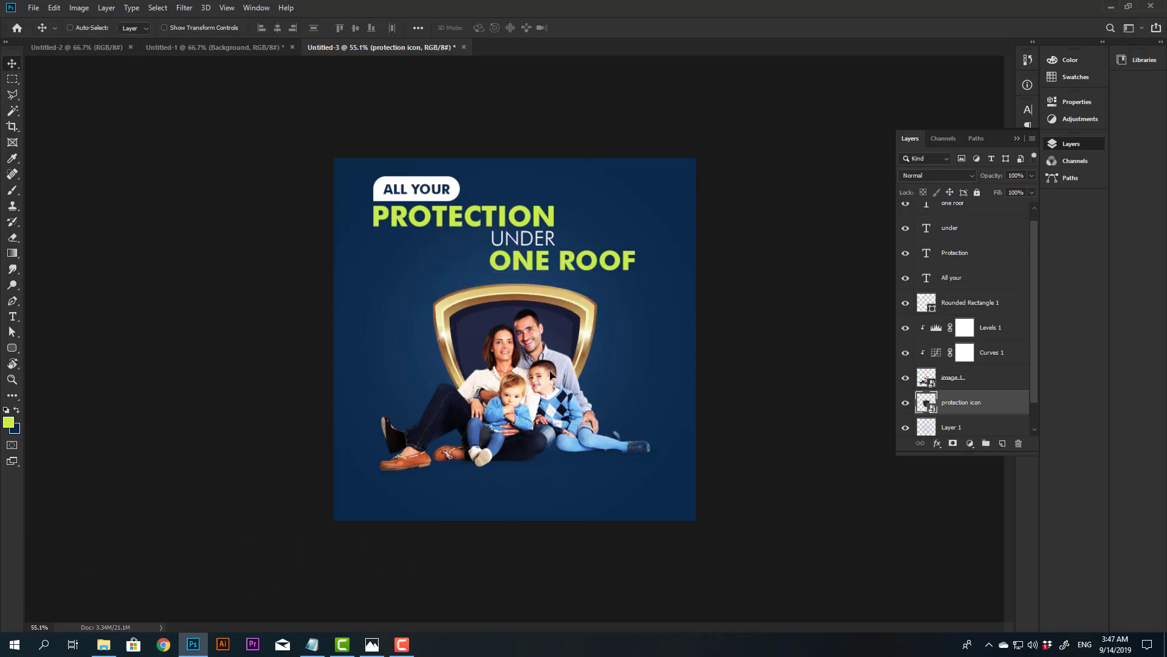
key("ctrl+a")
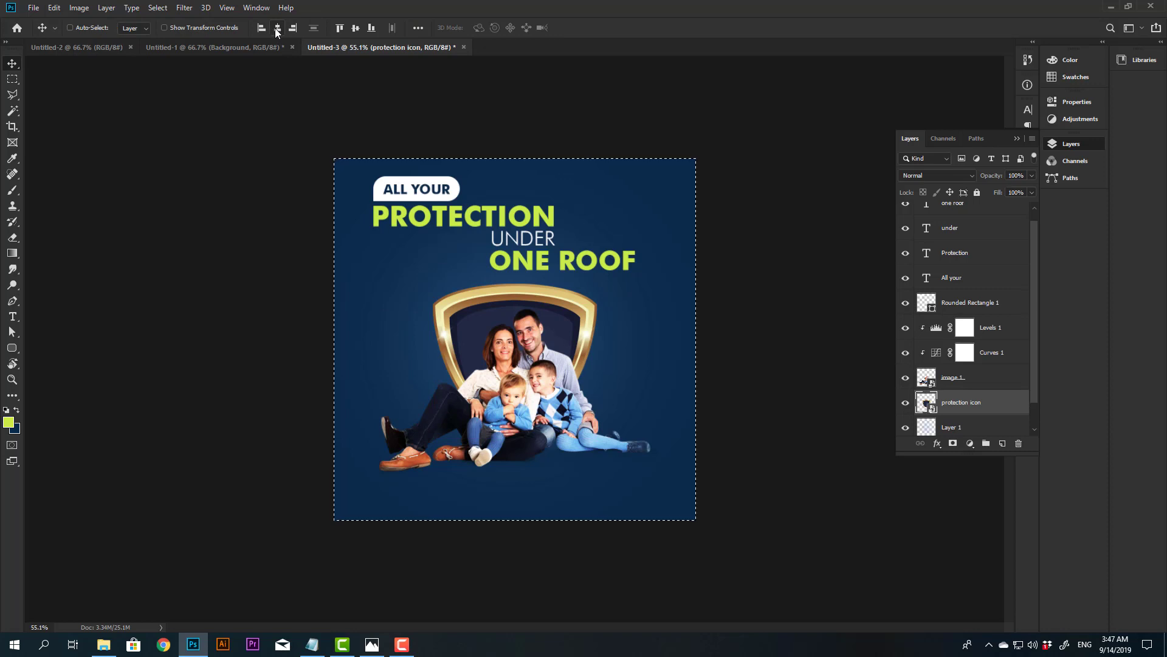
Step: Centre the shield and family group vertically, then nudge them just below ONE ROOF
left_click(357, 28)
key("ctrl+d")
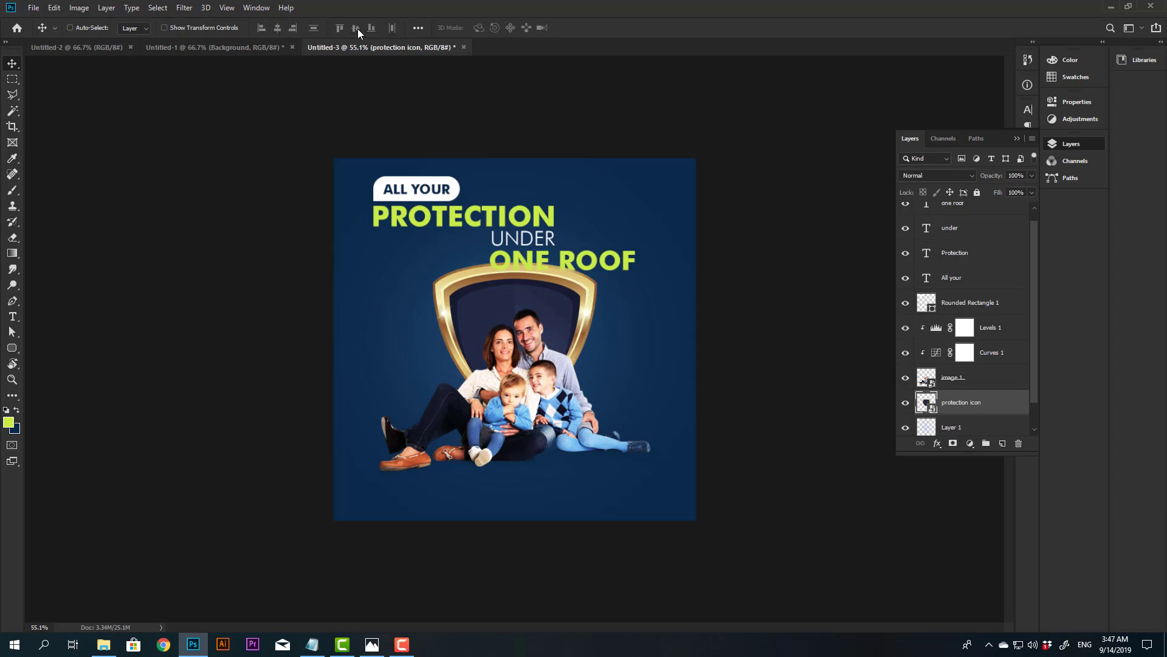
key("shift+Down")
key("shift+Down")
key("shift+Down")
key("shift+Down")
key("shift+Down")
key("shift+Down")
key("shift+Down")
key("shift+Down")
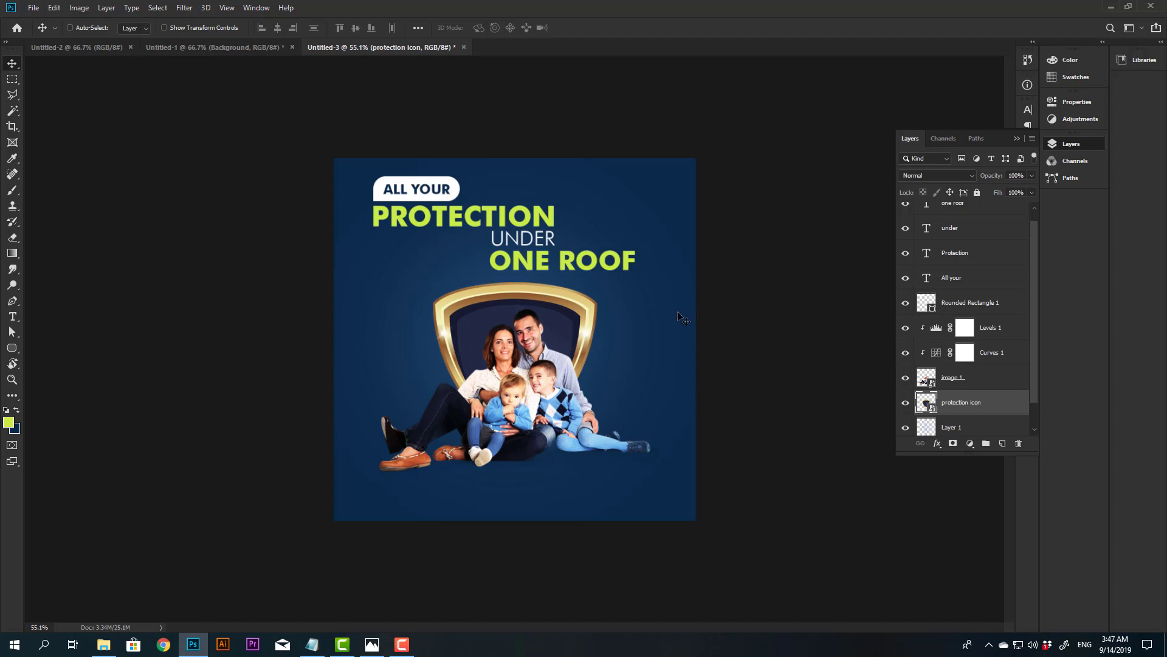
Step: Set the protection icon layer's blend mode to Soft Light so its frame turns teal
left_click(942, 176)
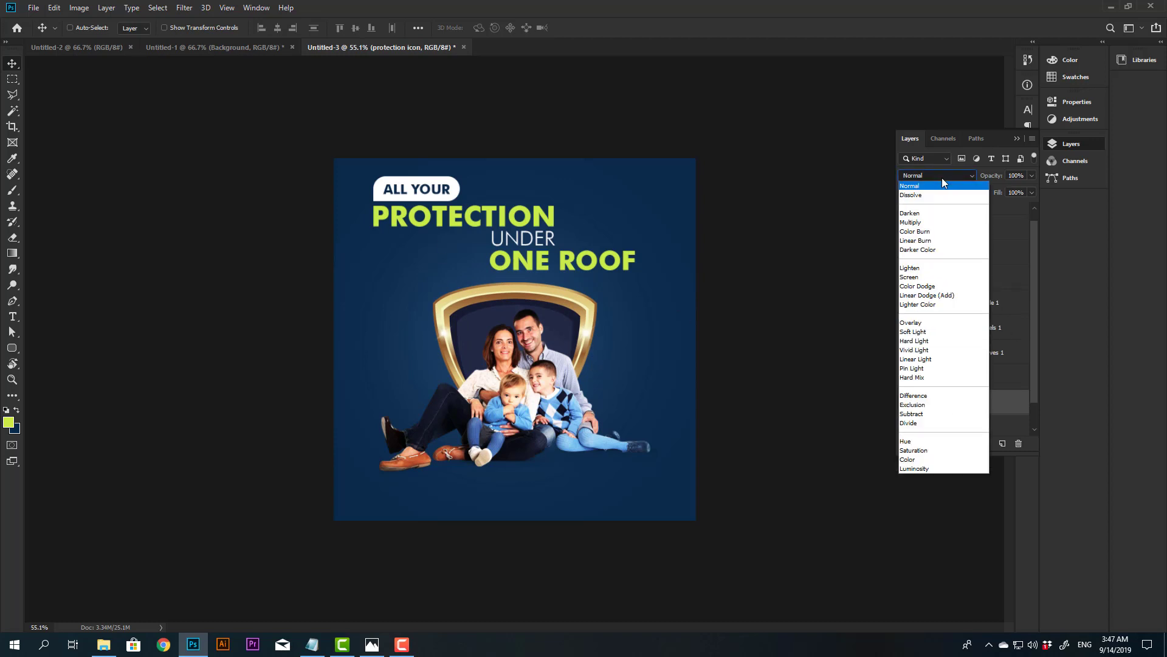
left_click(943, 176)
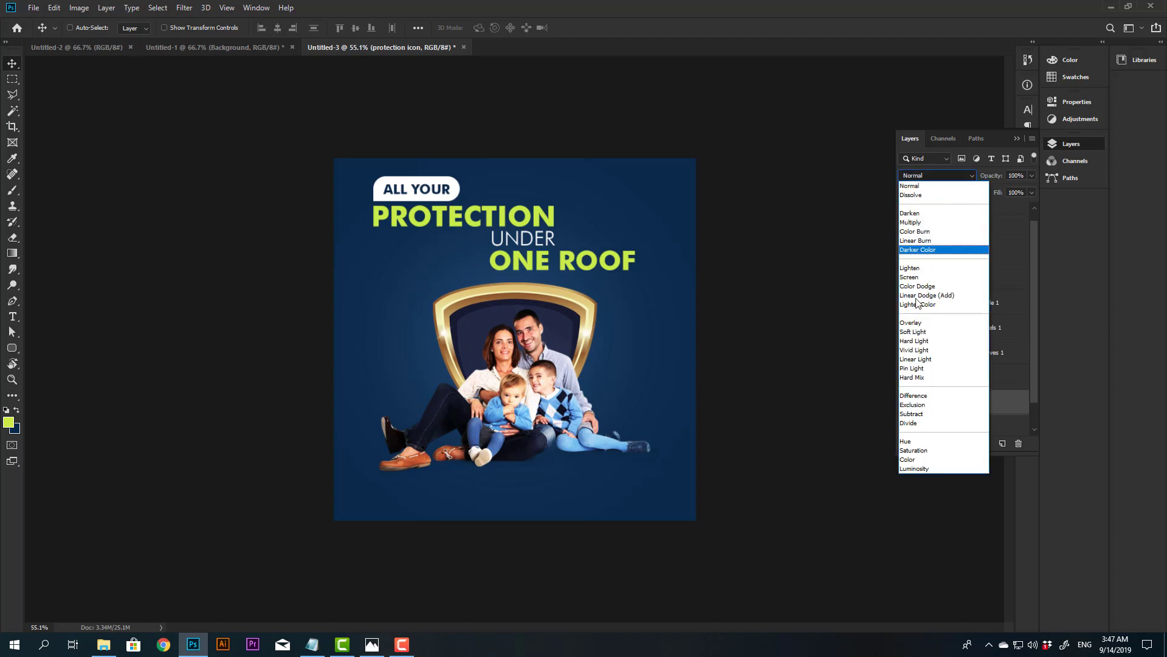
left_click(913, 332)
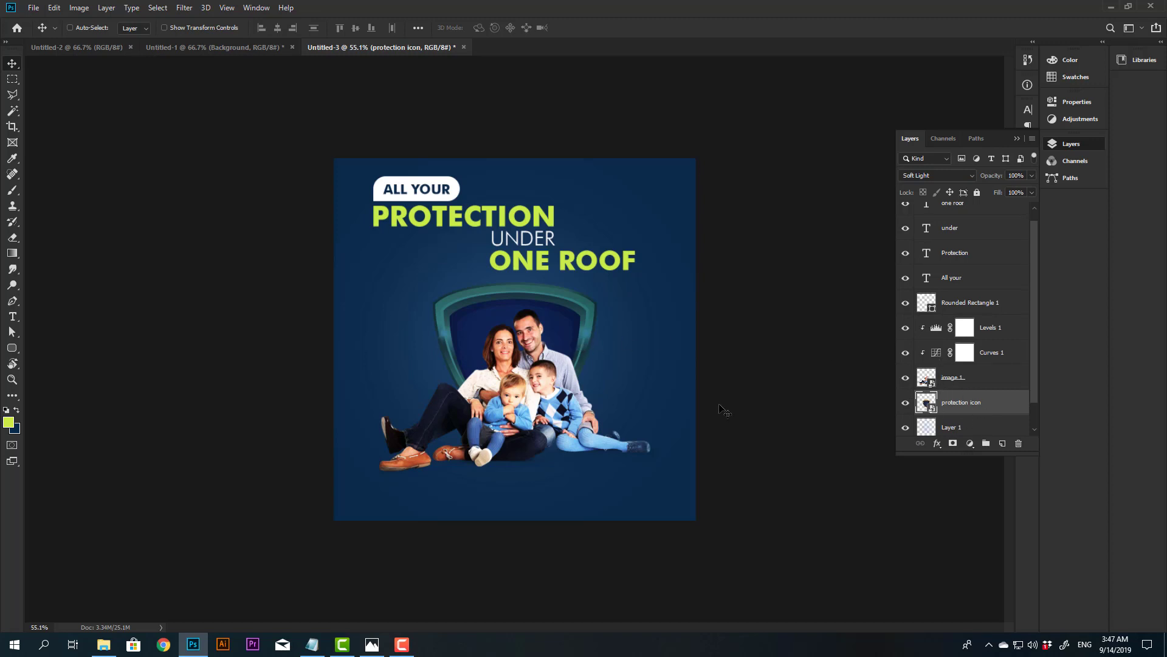
scroll(978, 394, "down", 2)
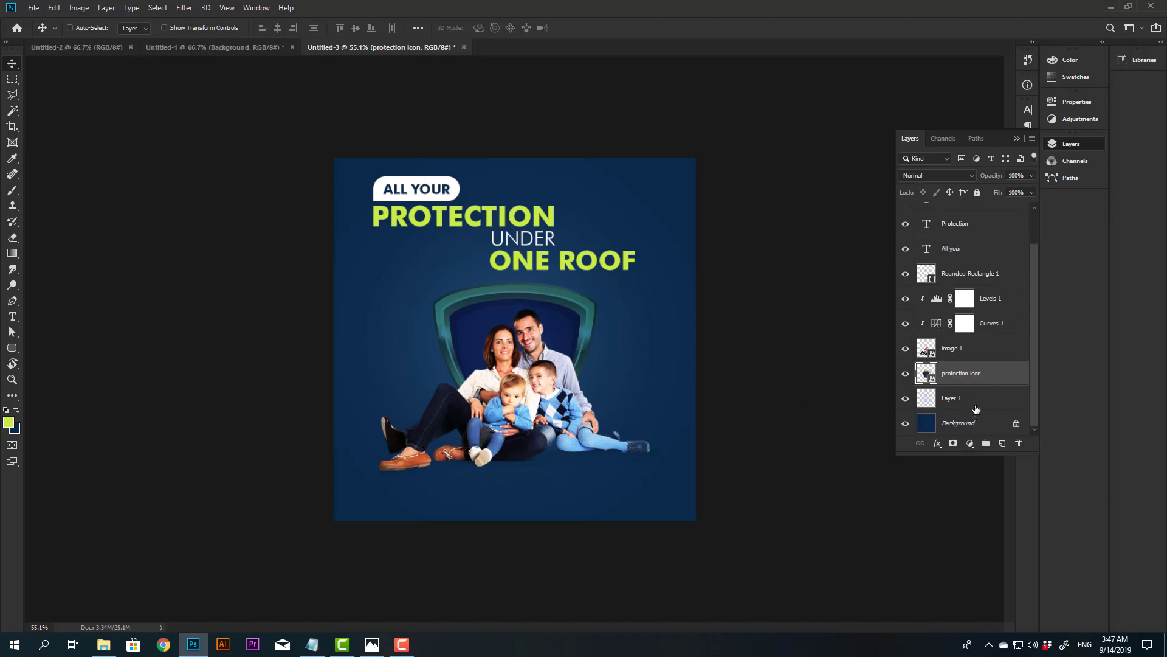
Step: Sample the light blue #4EA7F0 from the Untitled-1 palette as the foreground colour
left_click(976, 406)
key("b")
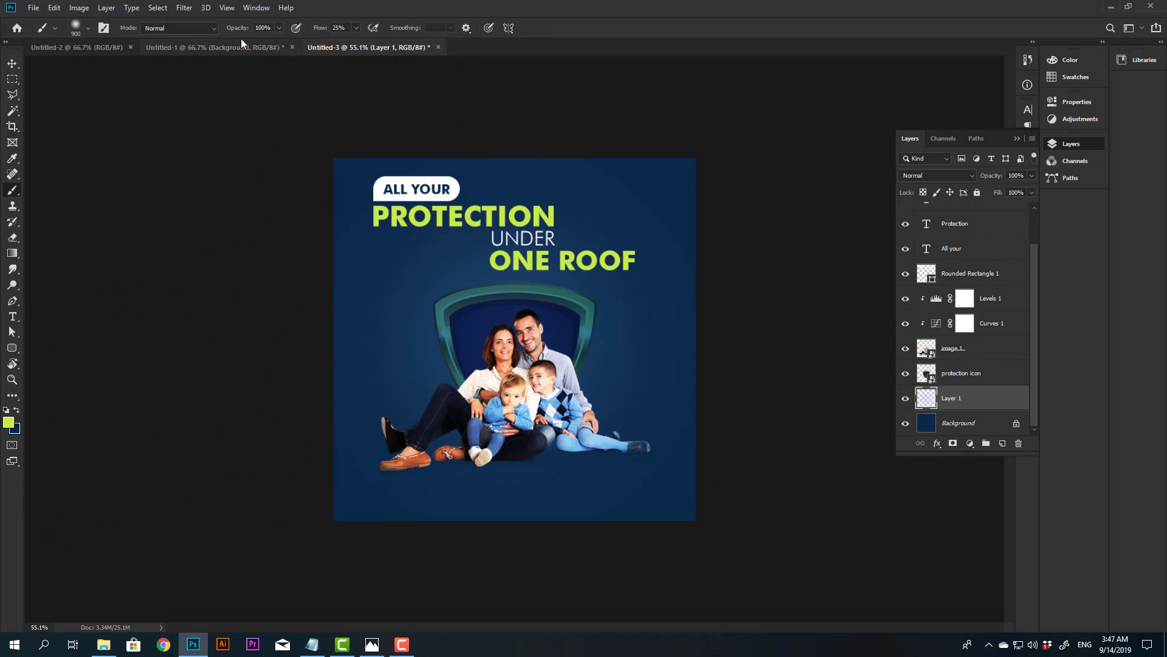
left_click(228, 47)
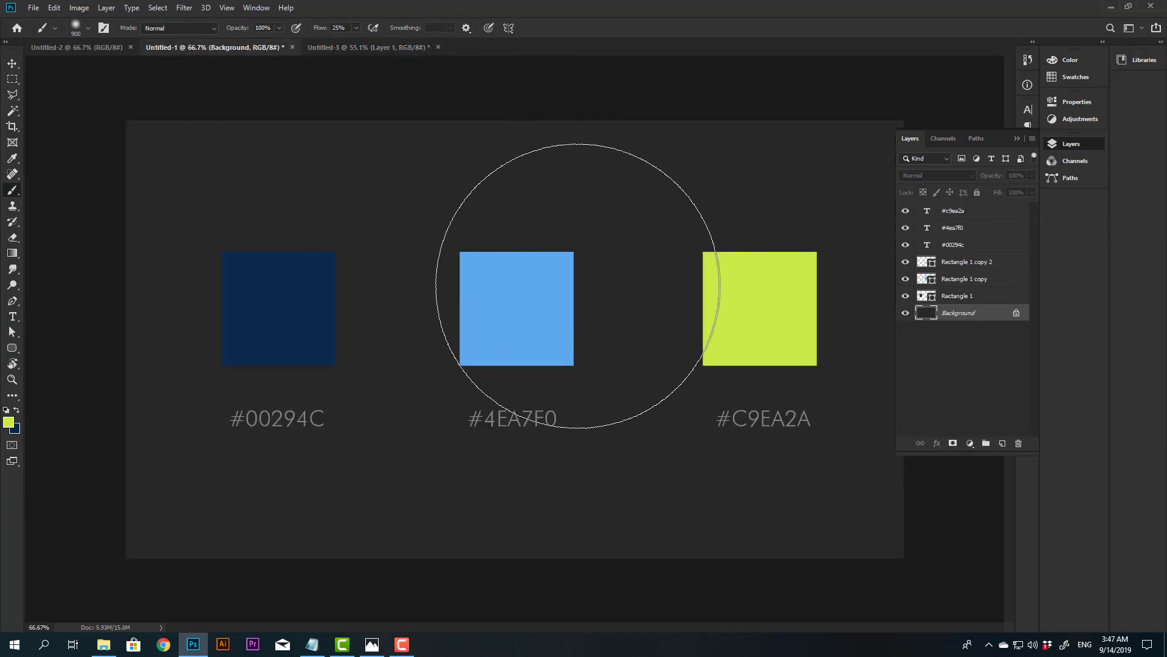
key("i")
left_click(523, 292)
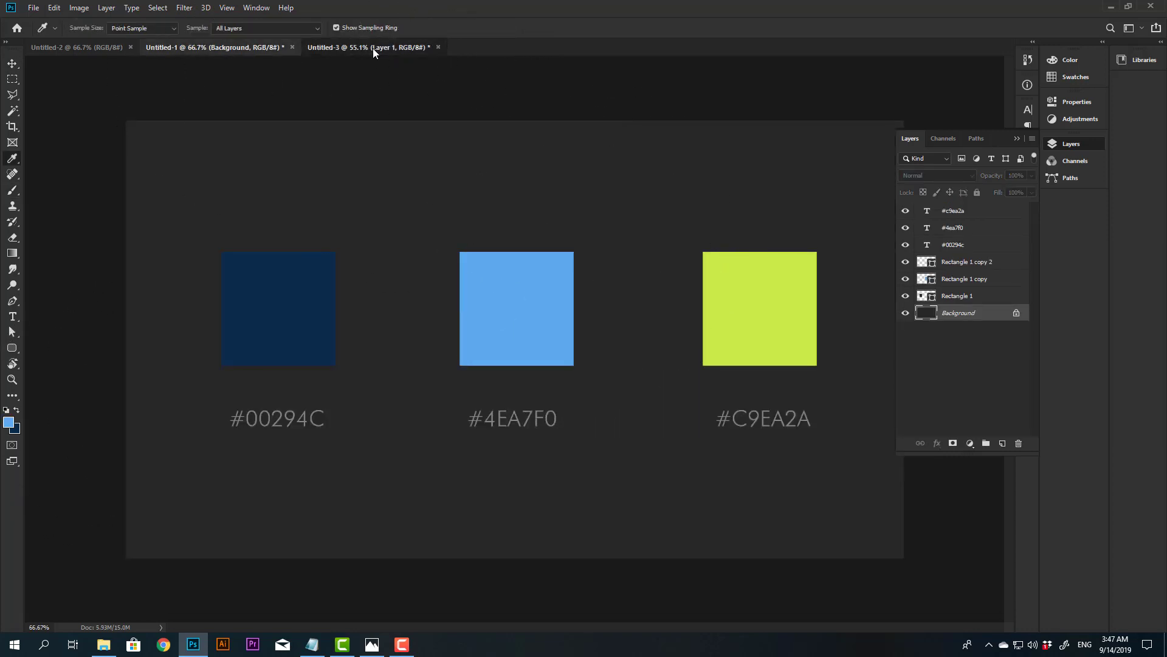
left_click(373, 48)
key("b")
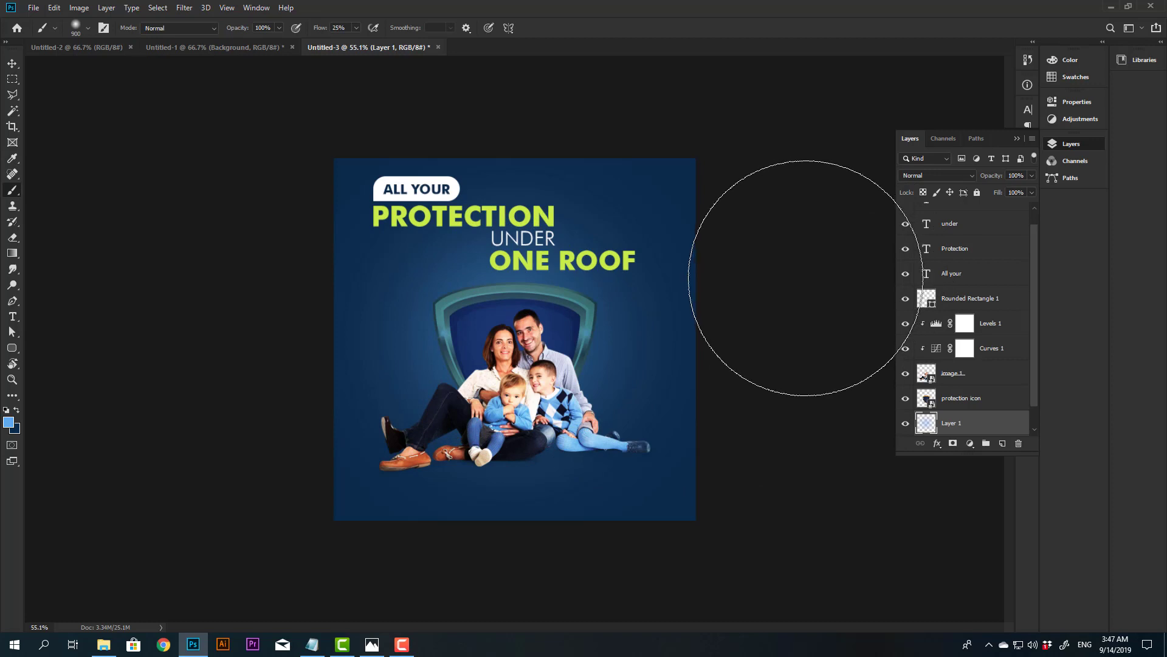
Step: Set Layer 1 to Soft Light blending and select the image 1 family photo layer
key("v")
key("shift+alt+f")
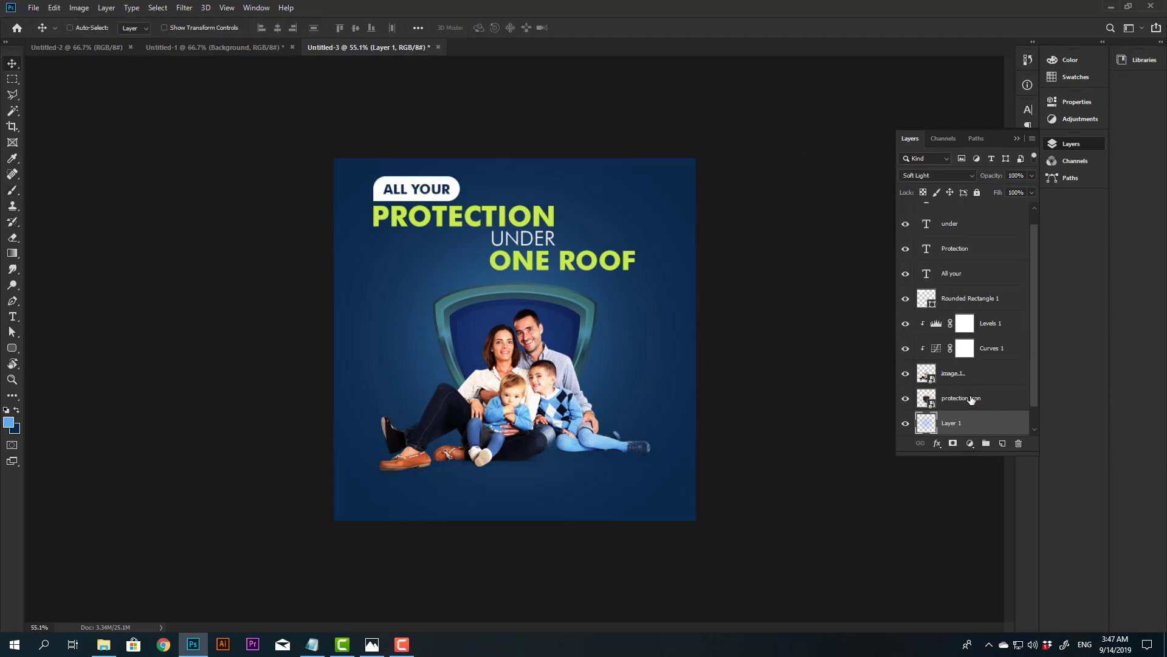
key("alt+bracketright")
key("alt+bracketright")
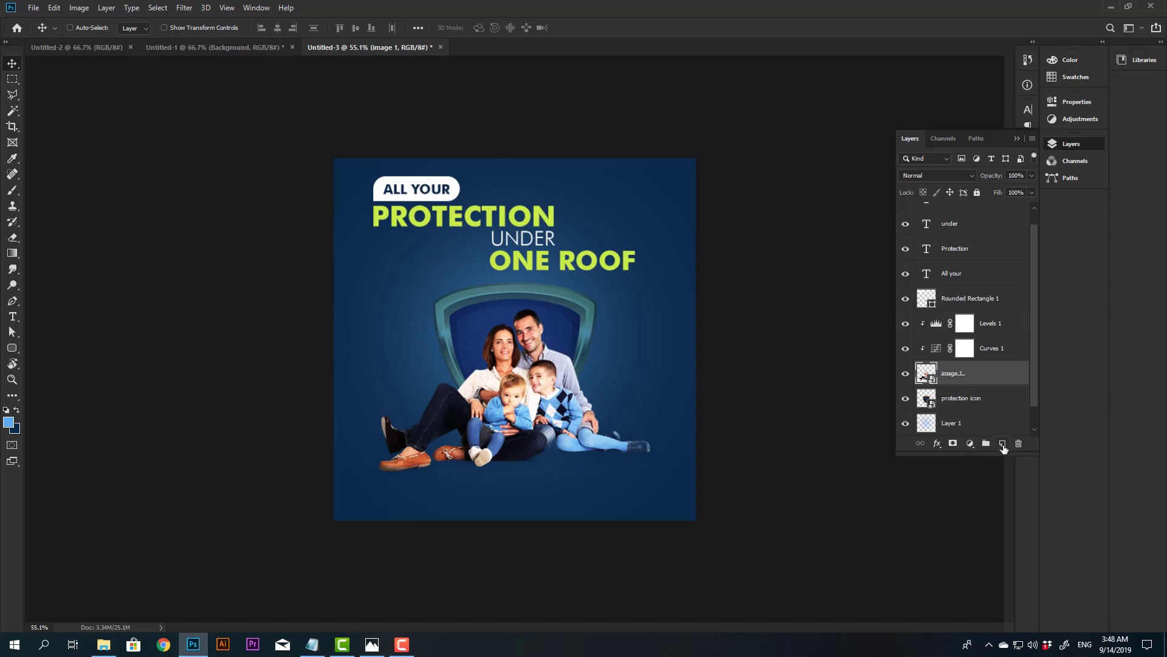
Step: Add a new layer beneath the family photo and set the foreground colour to #6cd4ff
left_click(1003, 445)
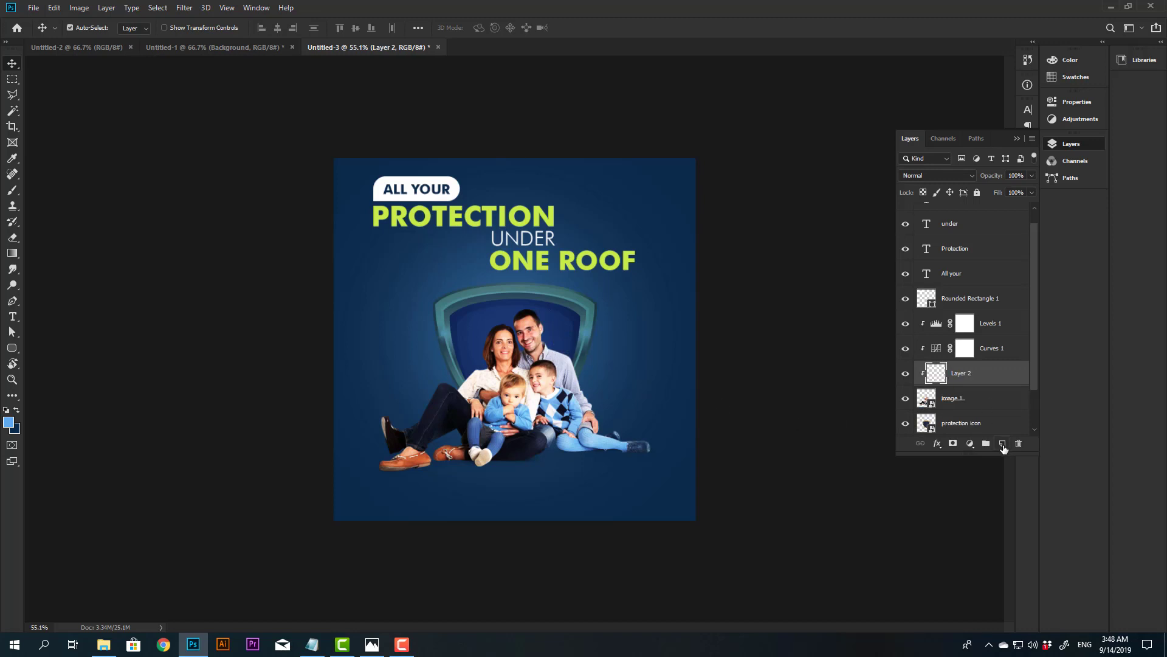
key("ctrl+bracketleft")
key("b")
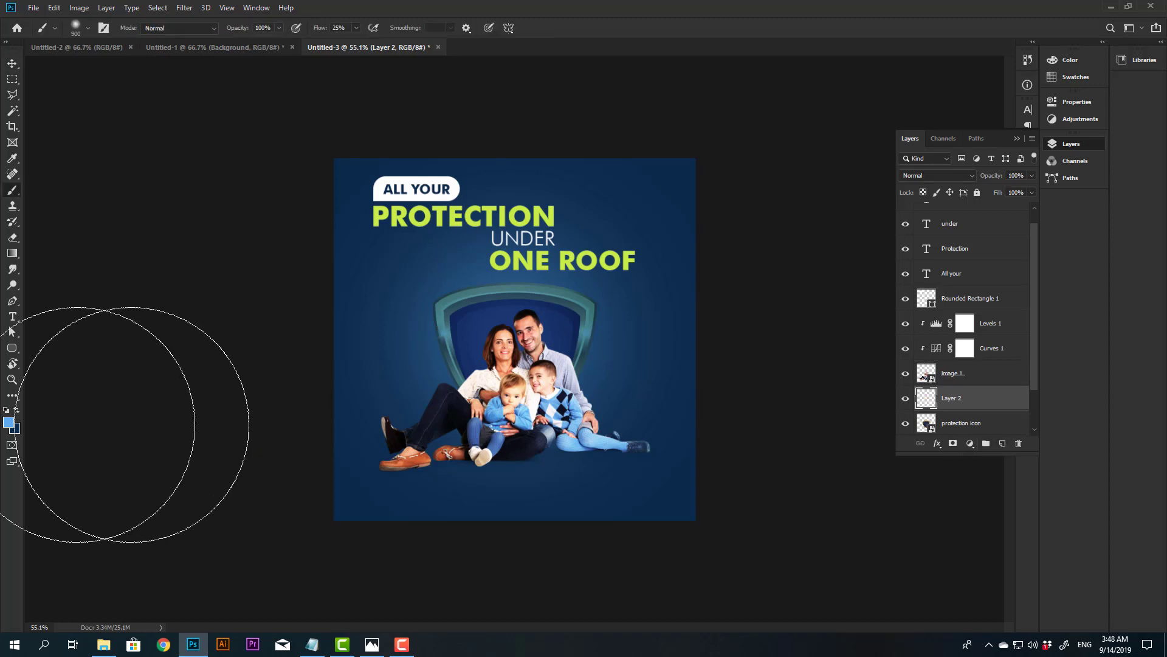
left_click(8, 422)
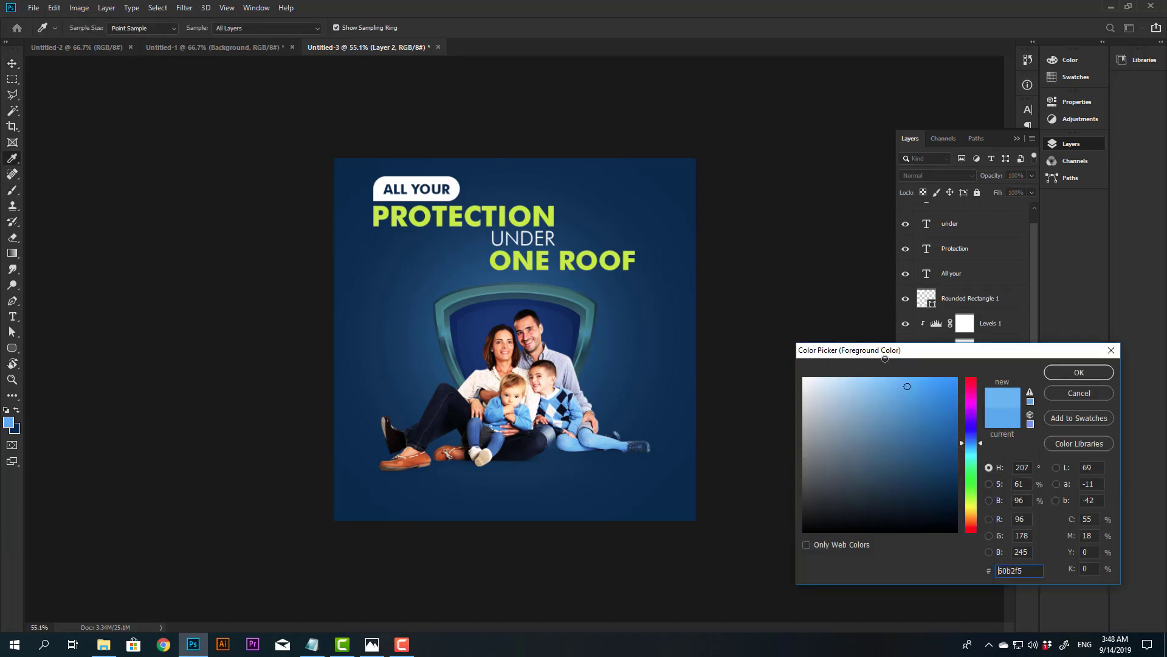
mouse_move(938, 386)
left_mouse_down()
mouse_move(877, 377)
mouse_move(899, 367)
left_mouse_up()
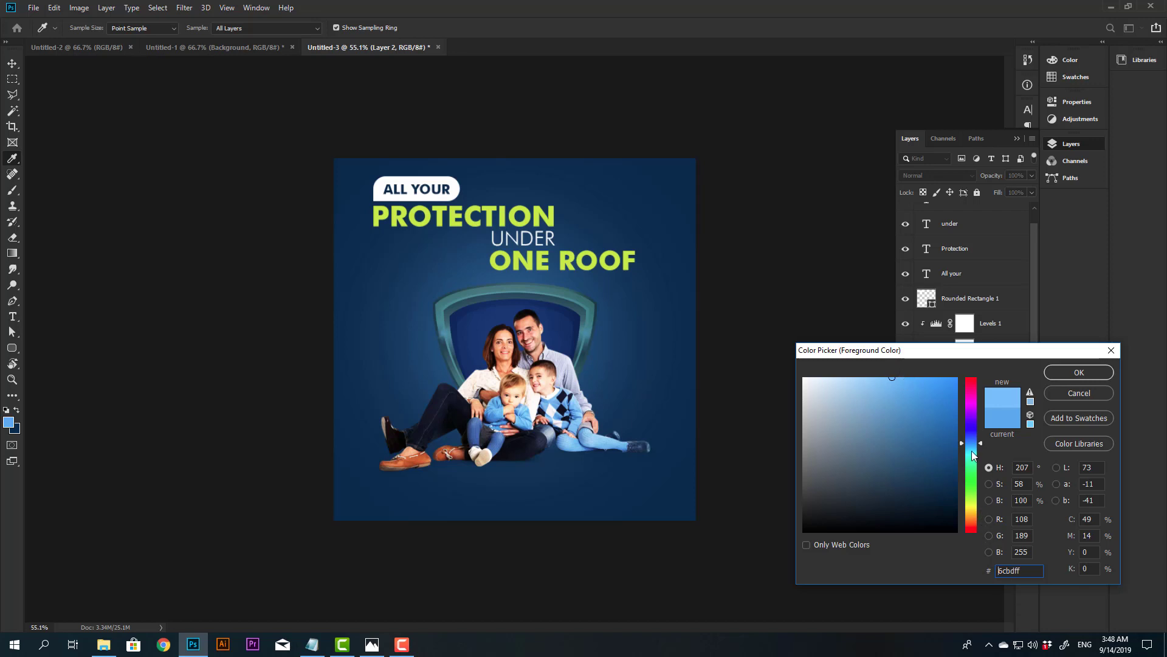
left_click_drag(973, 455, 973, 448)
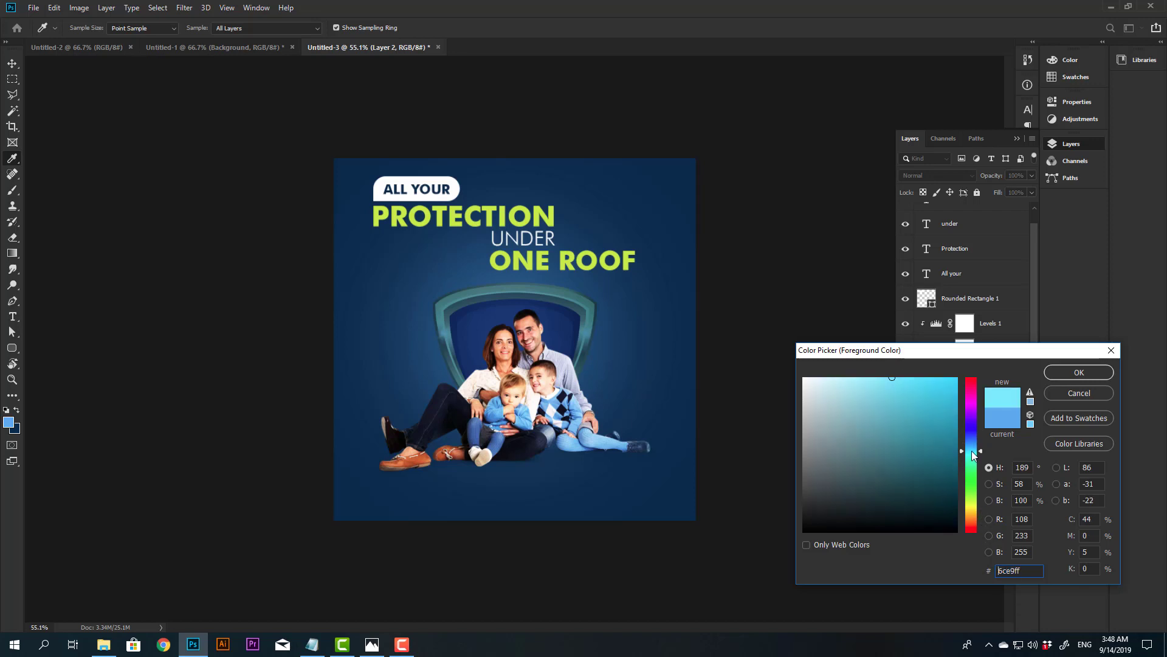
left_click(1079, 372)
Step: Lower brush flow to 17% and paint a faint cyan glow near the woman's head and shoulder
key("b")
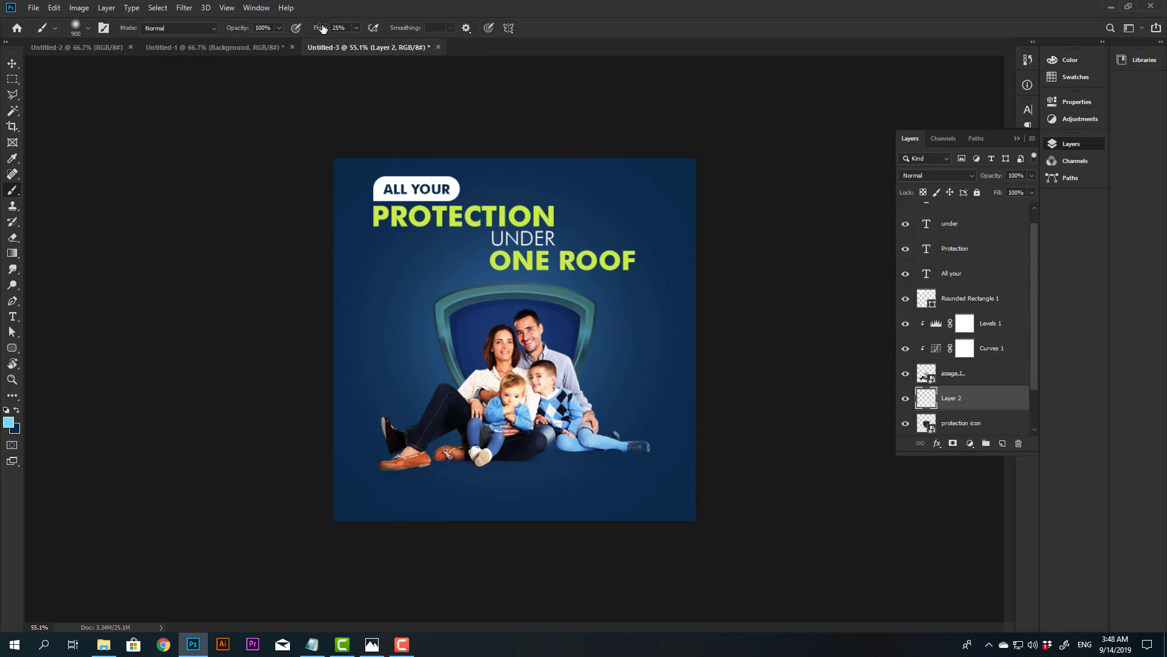
left_click_drag(322, 28, 314, 28)
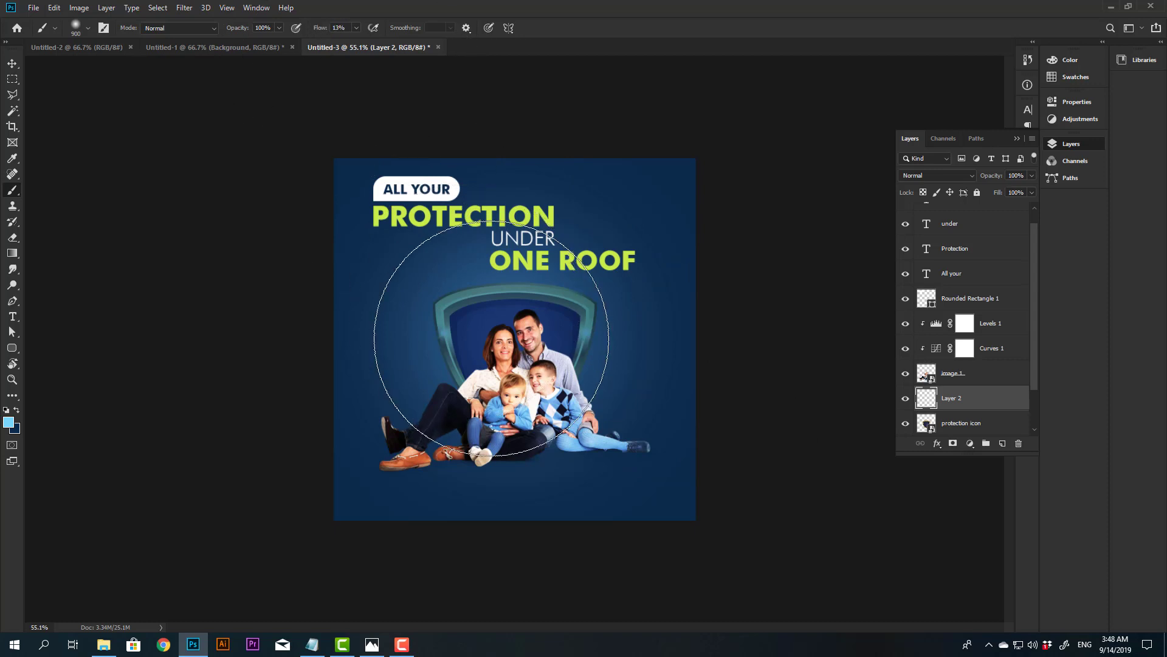
left_click(491, 339)
key("ctrl+z")
key("bracketleft")
key("bracketleft")
key("bracketleft")
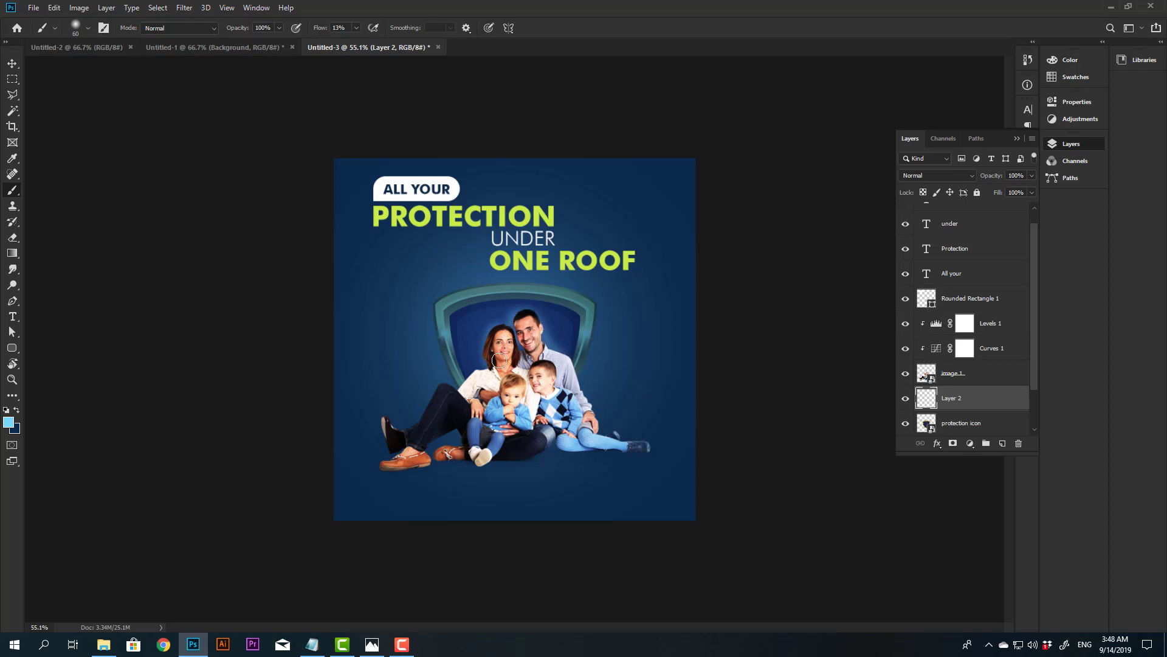
left_click_drag(494, 329, 467, 381)
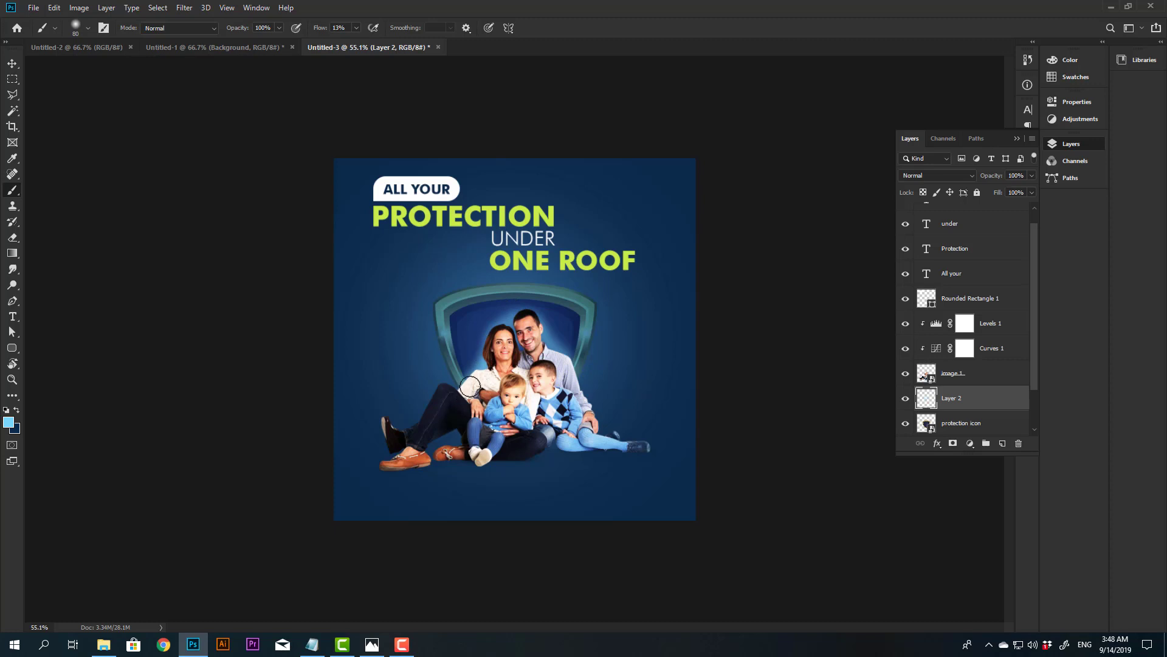
Step: Test the glow layer at 74% opacity in Normal mode, then delete it and add a fresh empty layer
left_click_drag(991, 175, 977, 176)
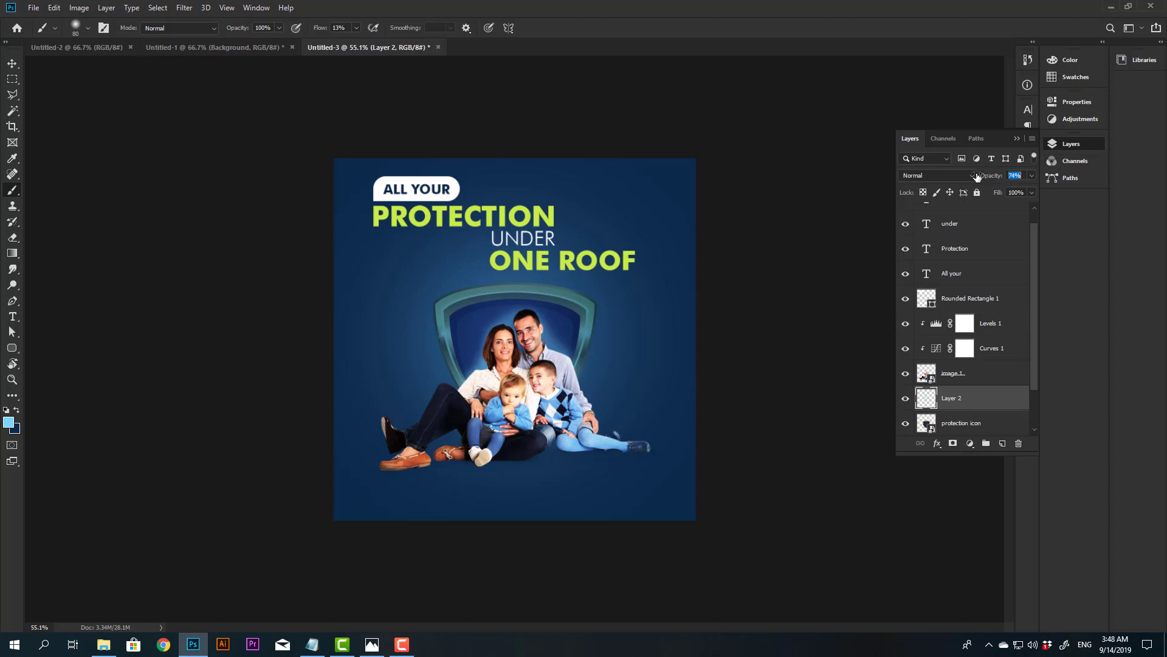
left_click(972, 176)
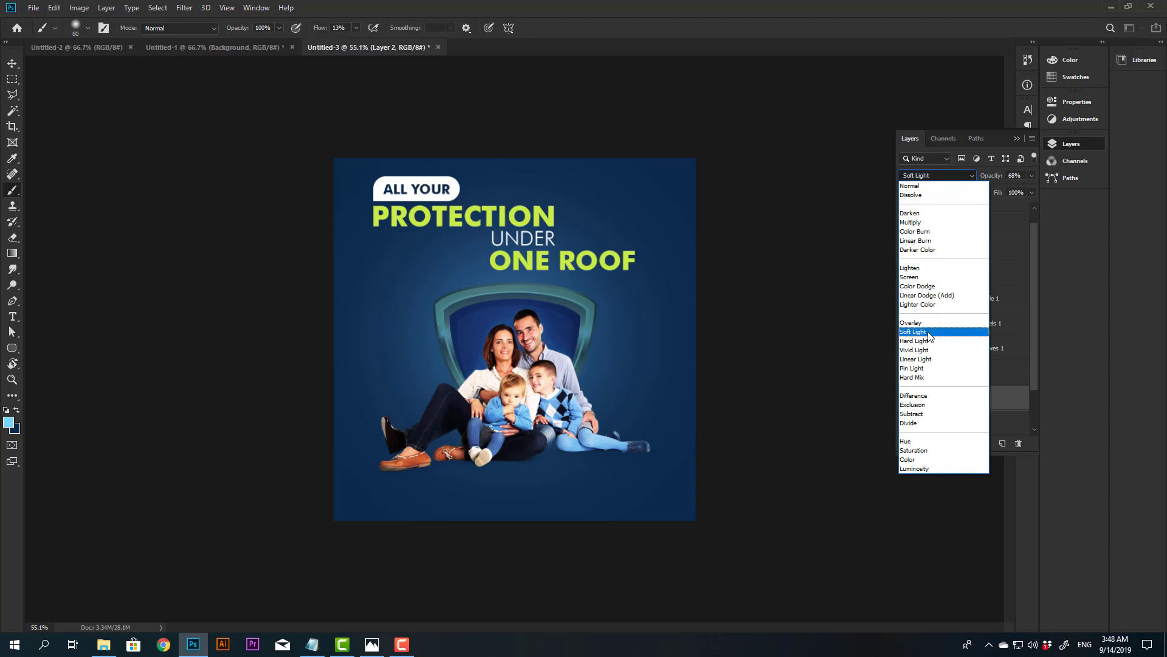
left_click(930, 186)
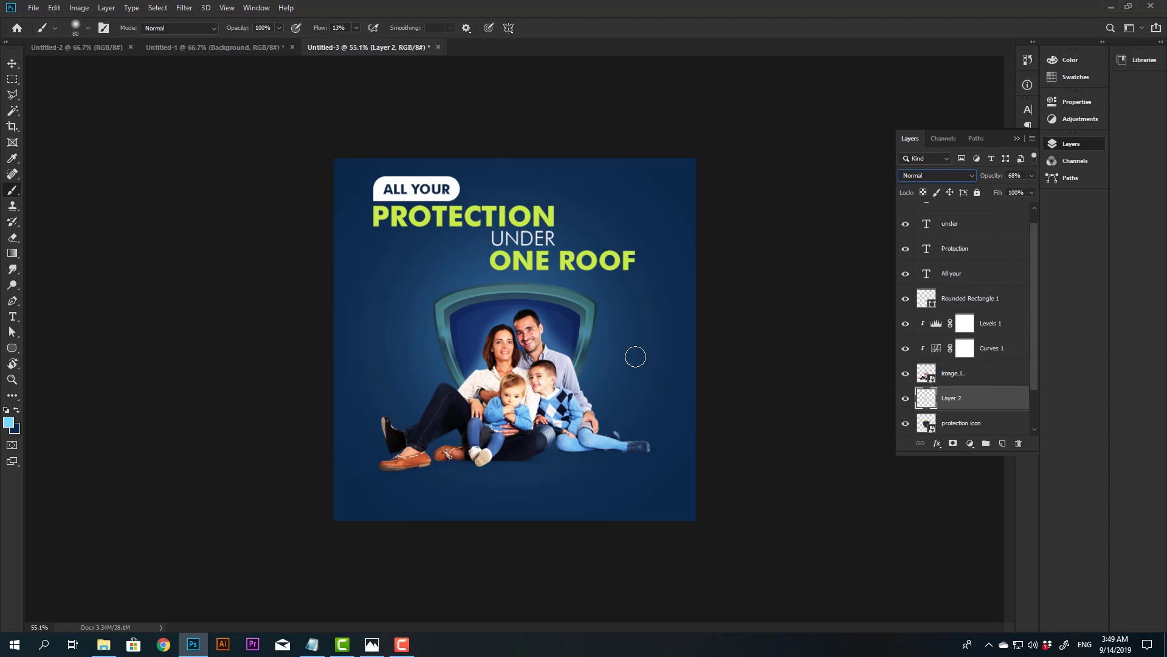
left_click_drag(992, 401, 1018, 444)
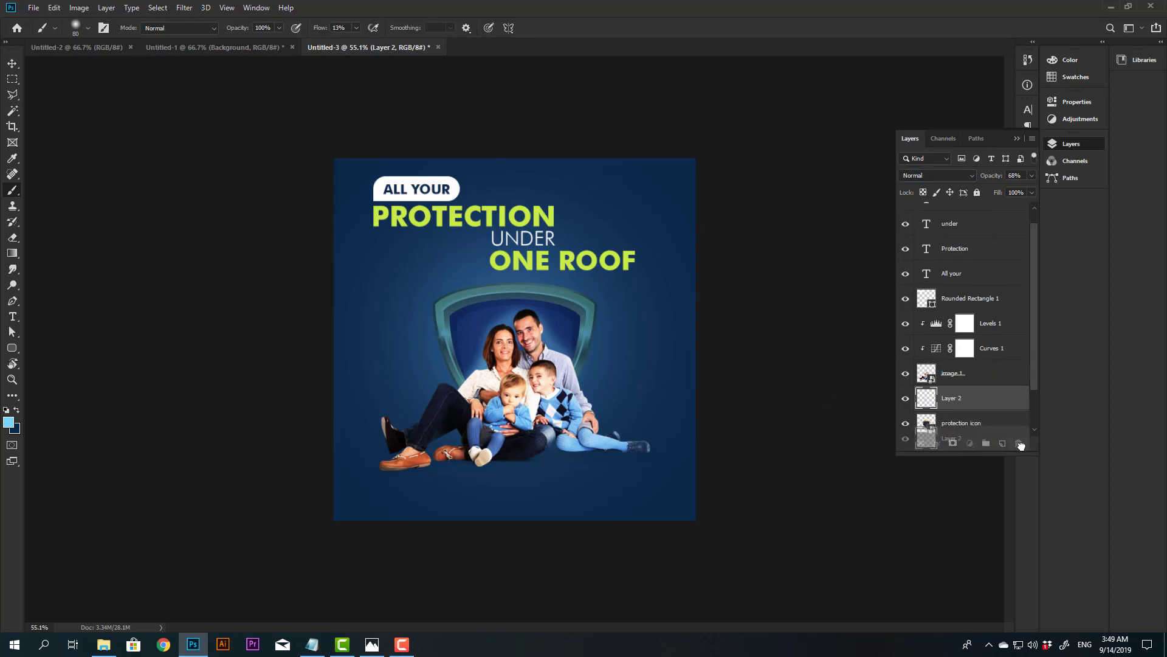
left_click(1002, 445)
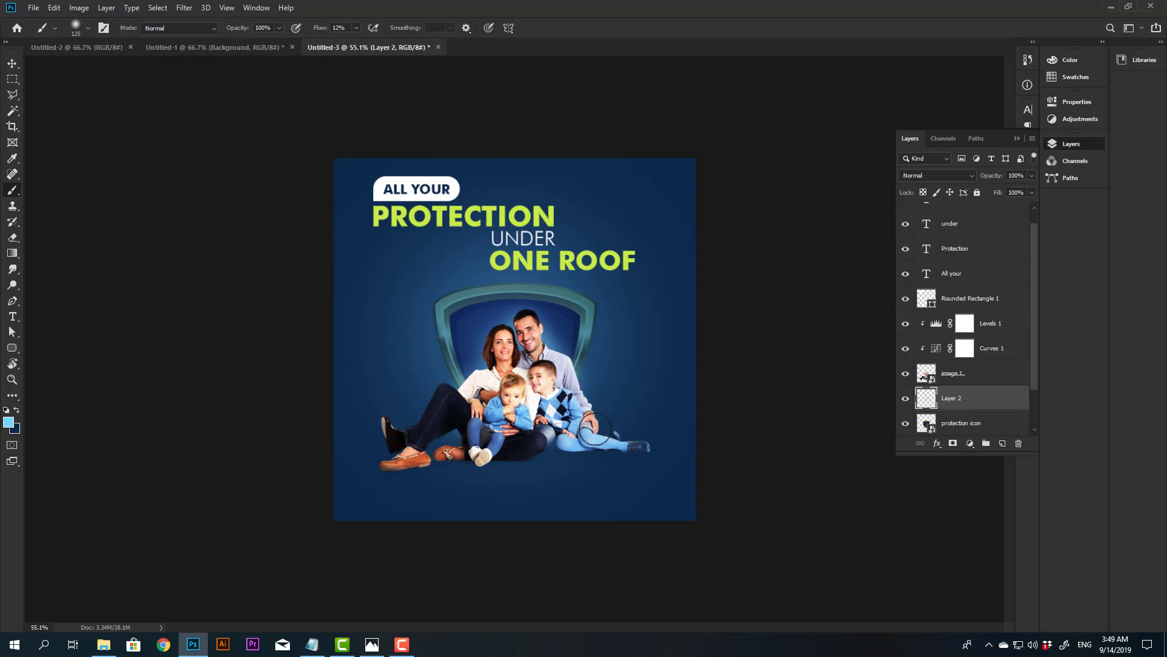
Step: Toggle between Eraser and Move tools while scrolling around the Layer 2 glow
key("e")
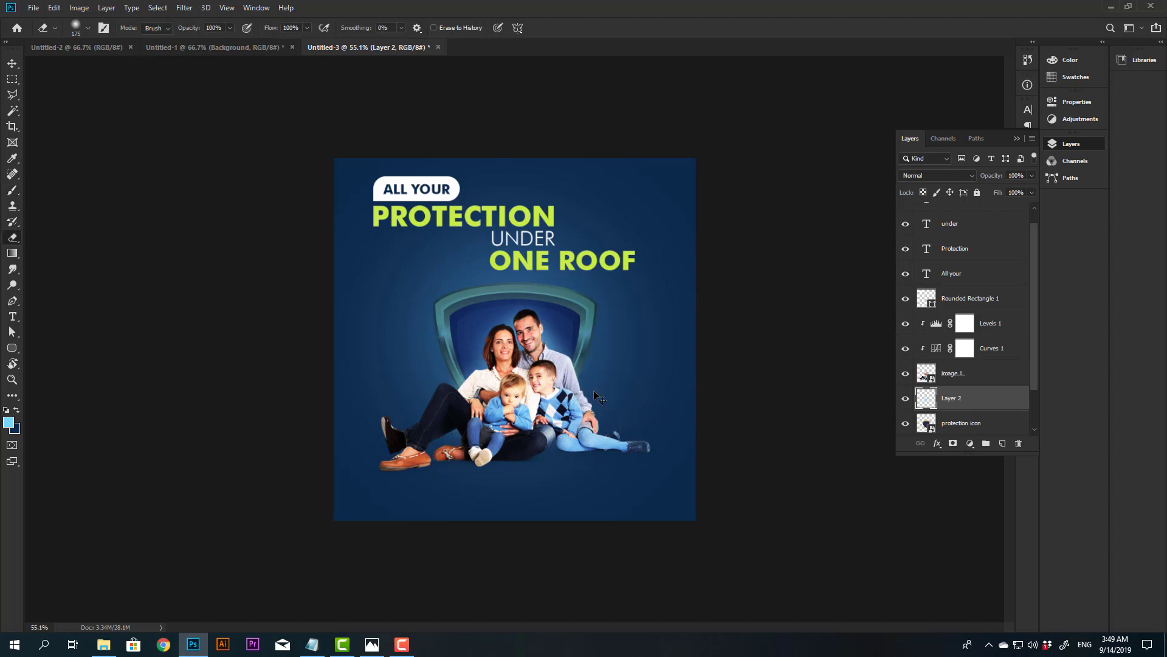
scroll(602, 381, "up", 3)
scroll(668, 371, "up", 2)
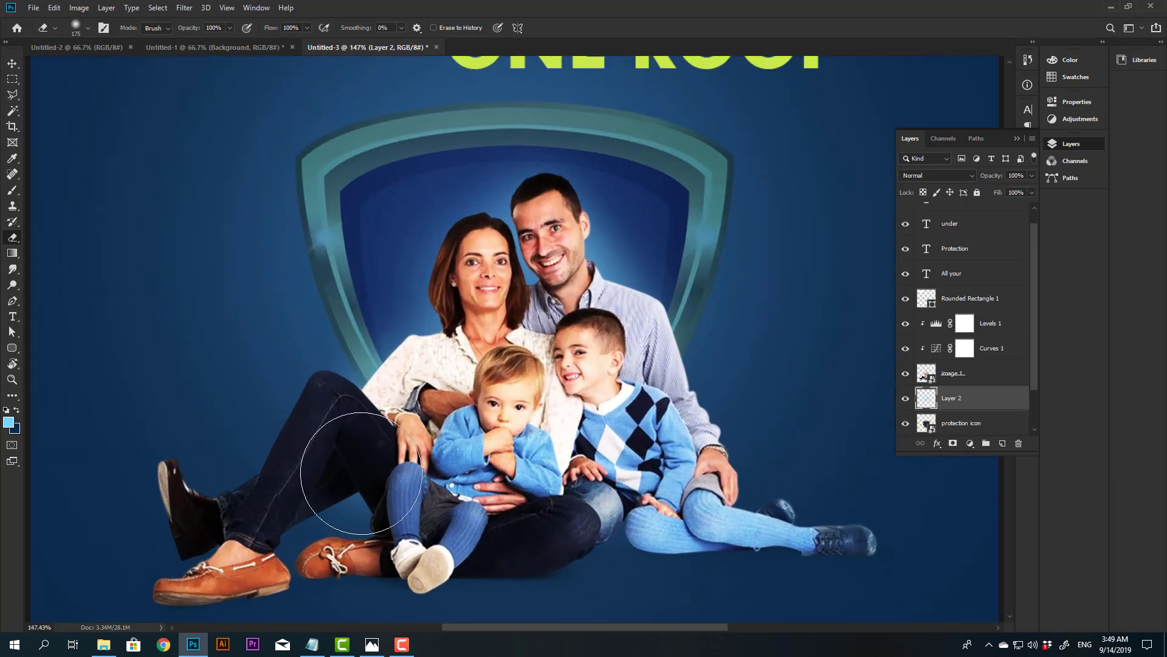
key("v")
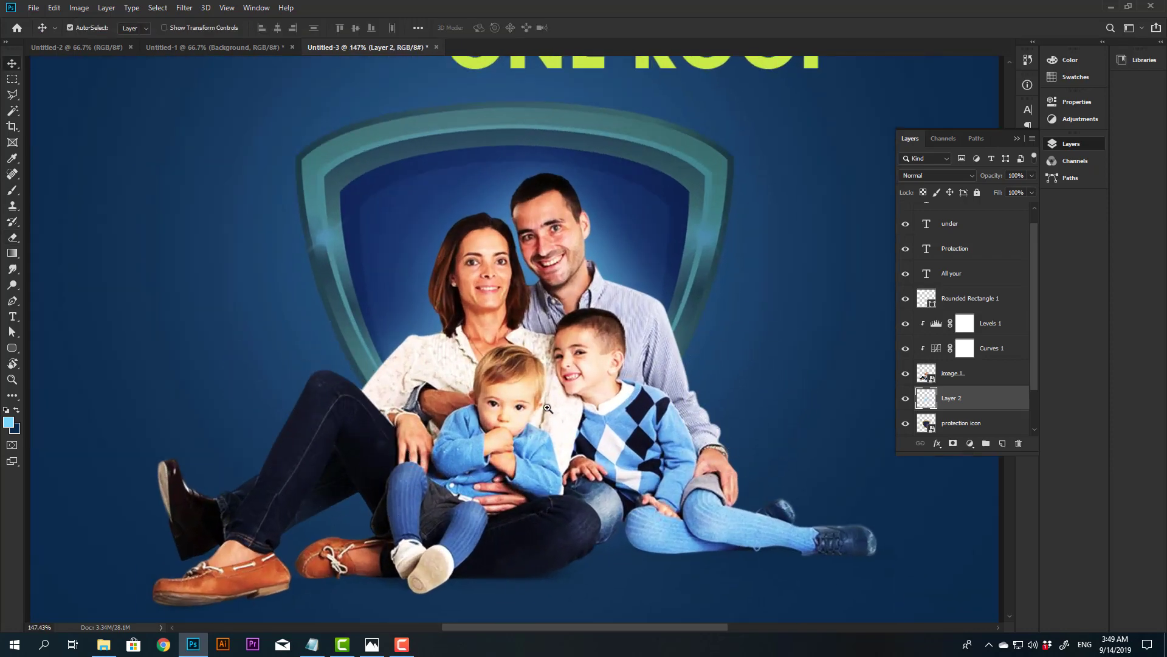
scroll(426, 426, "down", 4)
scroll(495, 391, "down", 2)
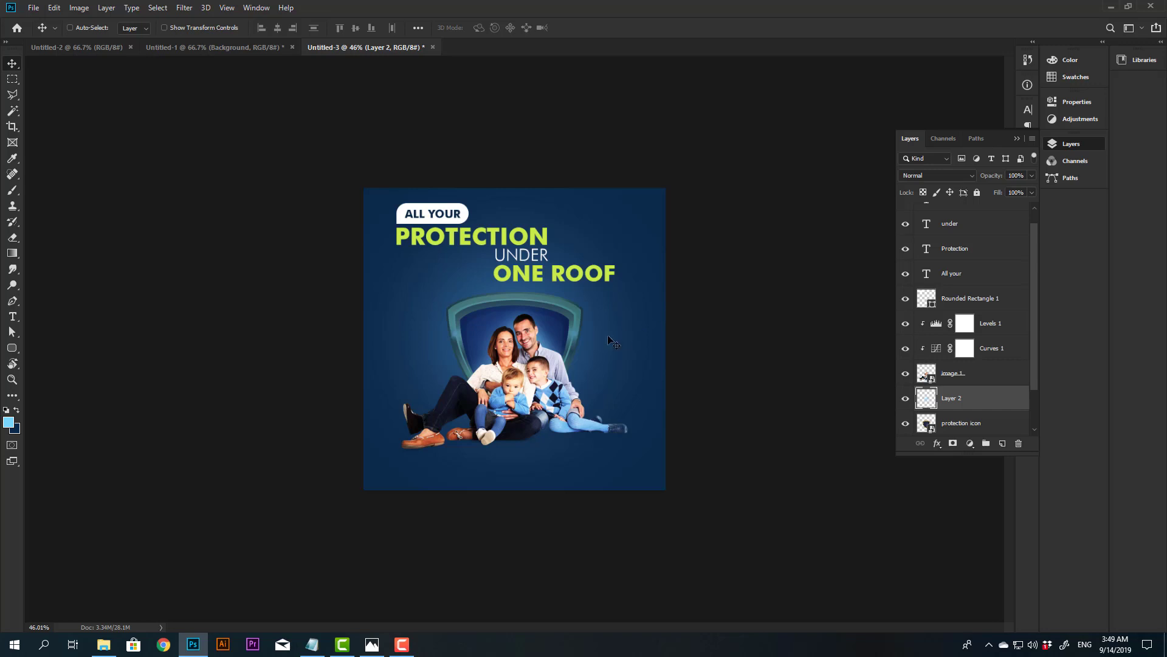
Step: Refine the glow with Brush and Eraser passes, then select the entire canvas
key("b")
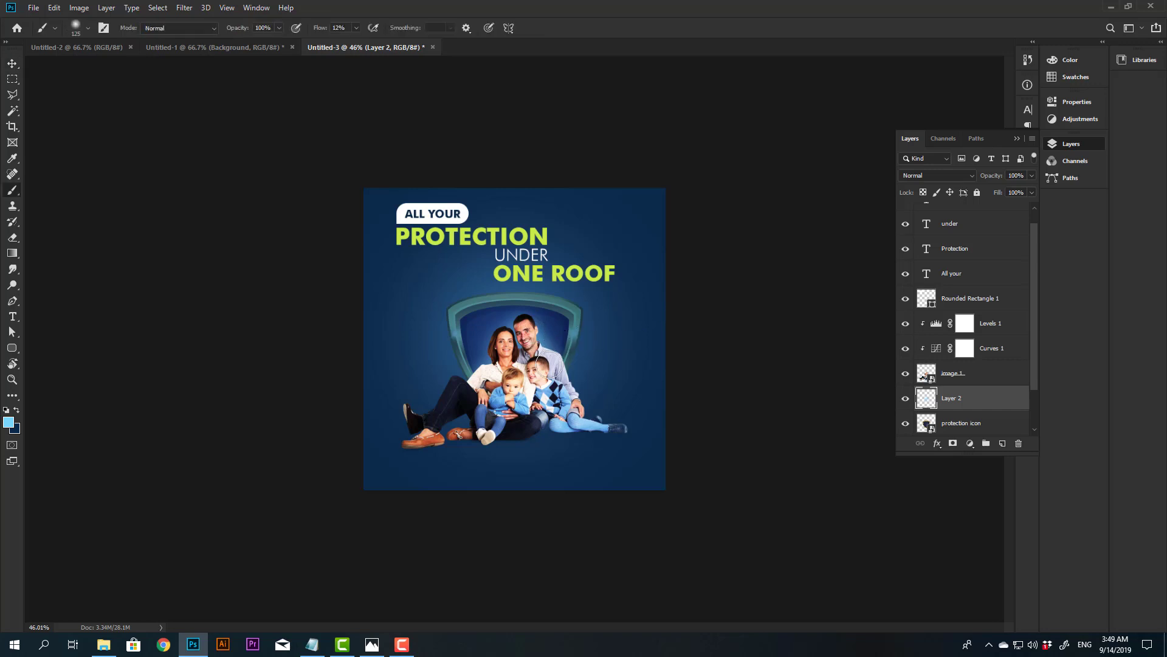
key("e")
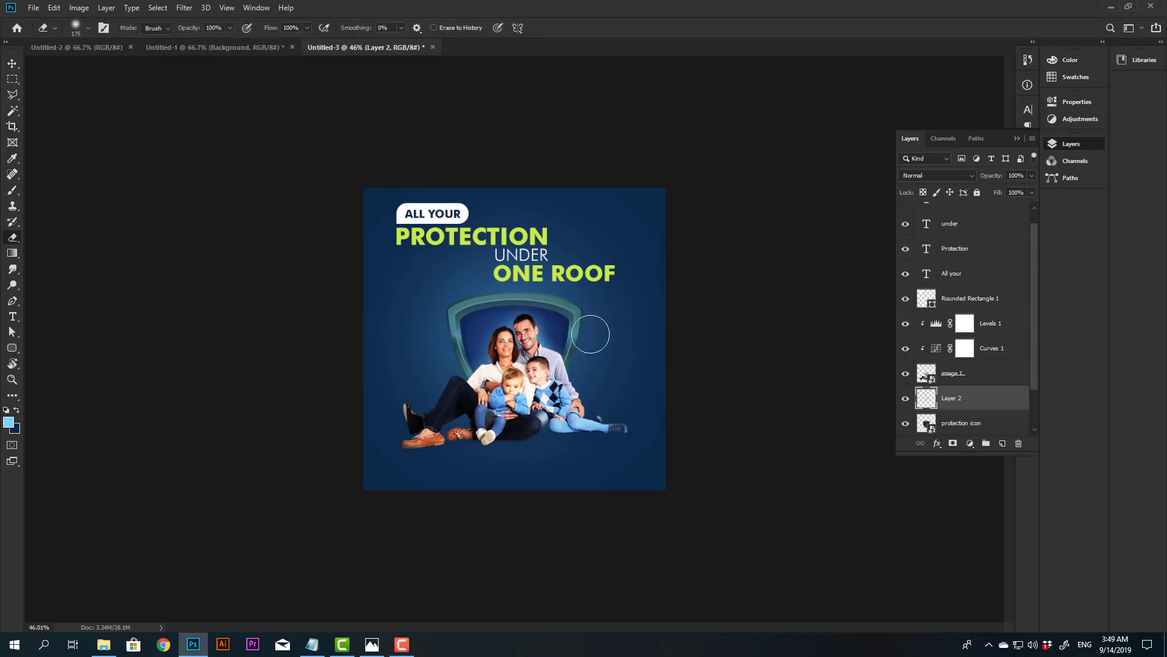
key("v")
key("b")
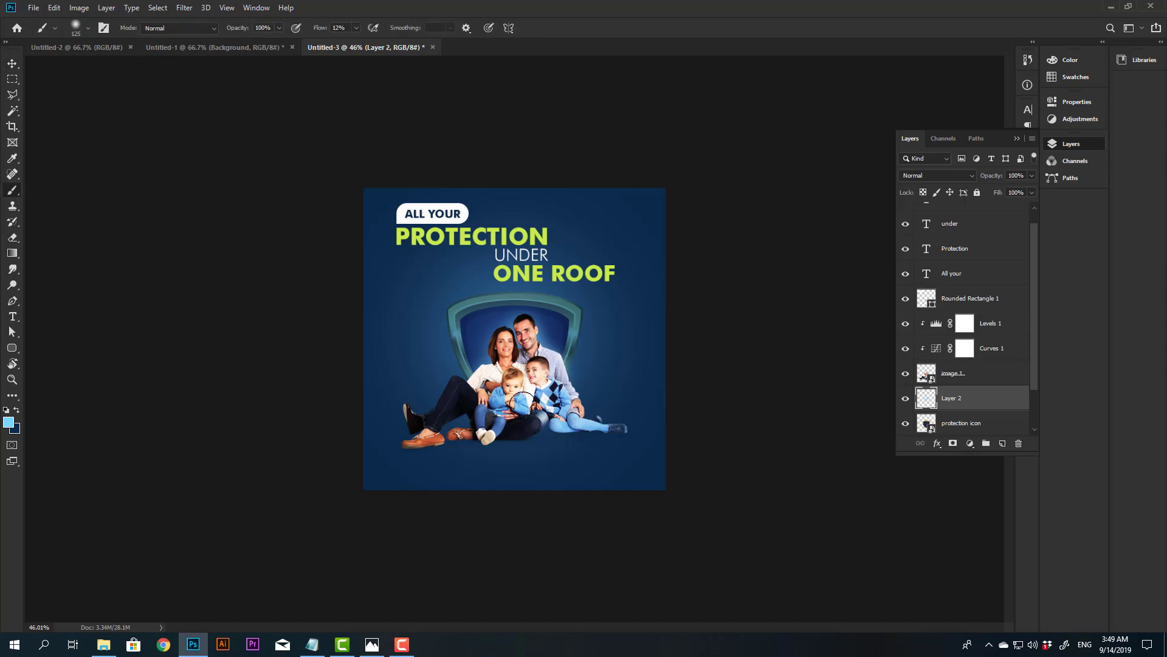
key("e")
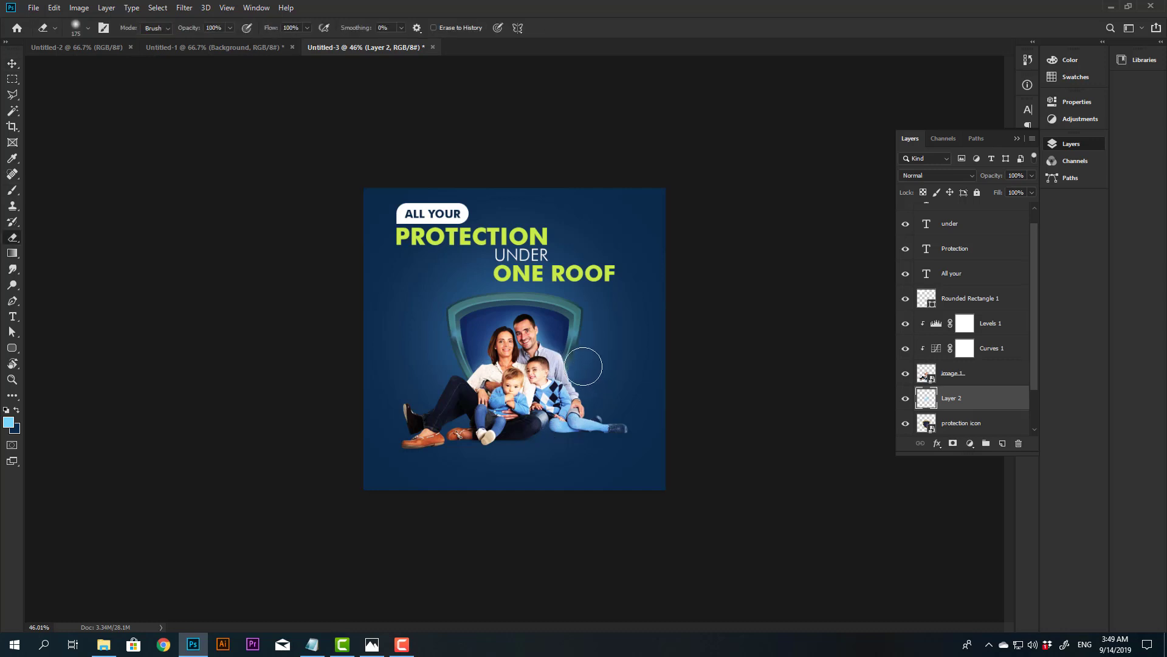
key("v")
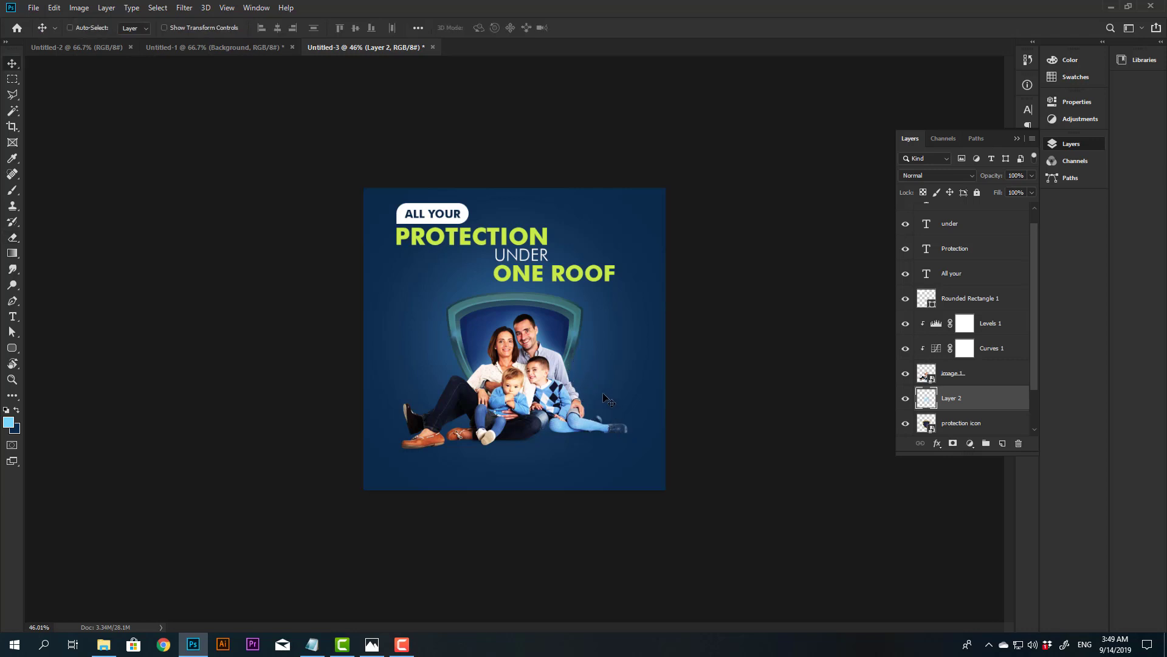
key("ctrl+a")
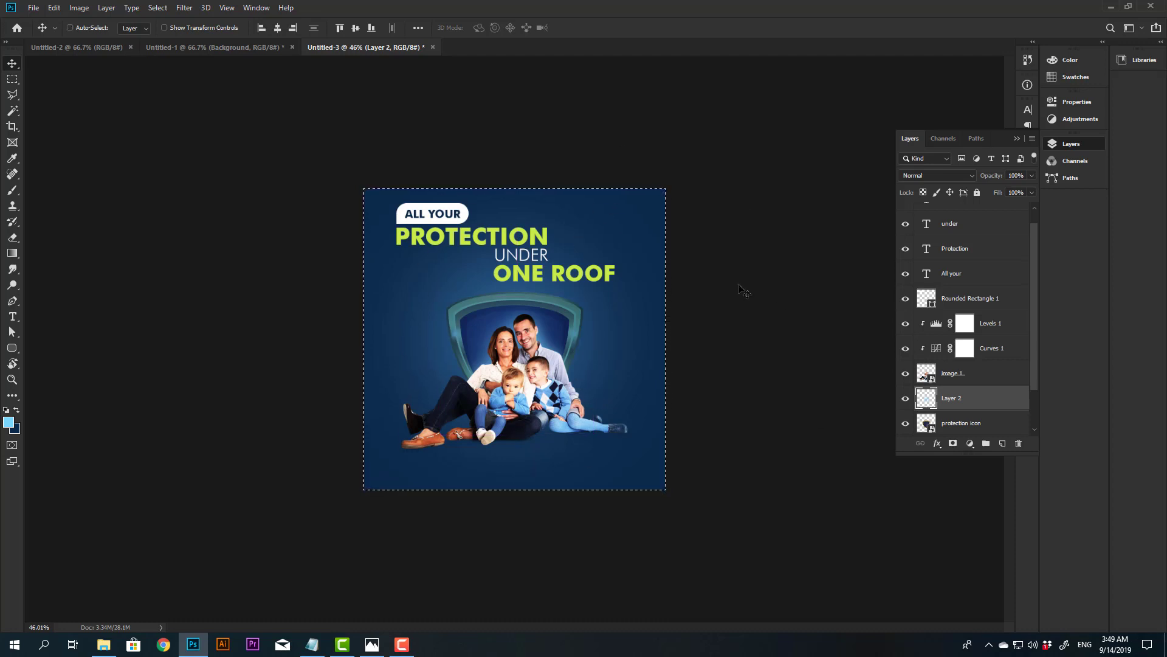
Step: Stroke the canvas selection with a 5 px light-blue inside border and deselect to check it
left_click(56, 8)
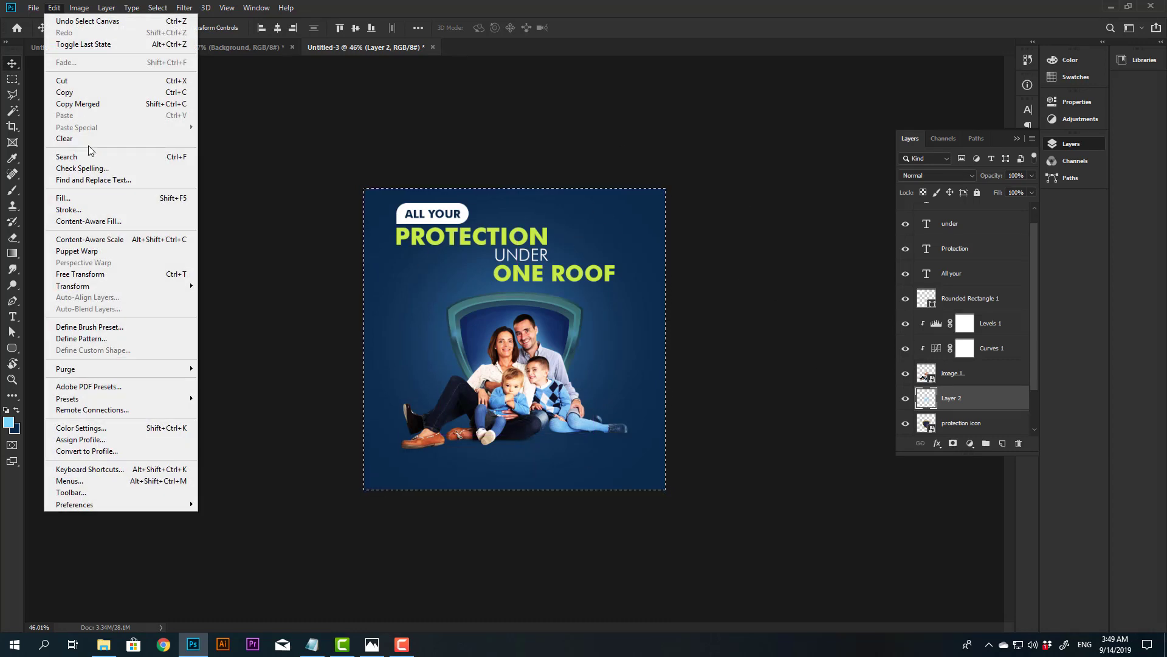
left_click(115, 210)
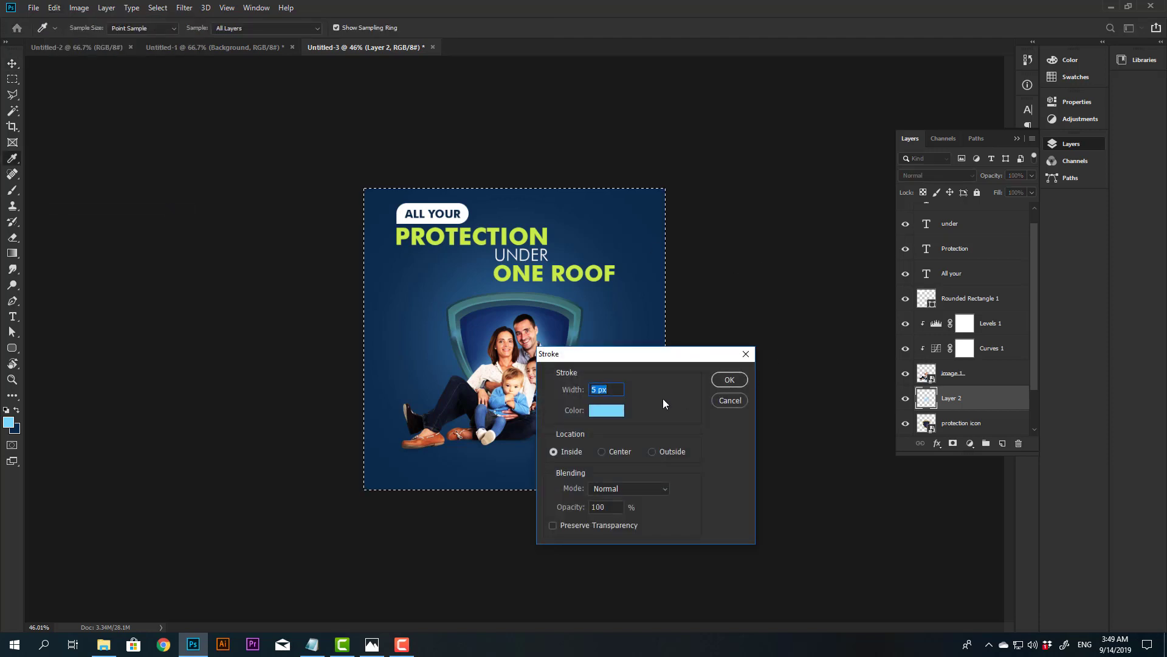
left_click(617, 412)
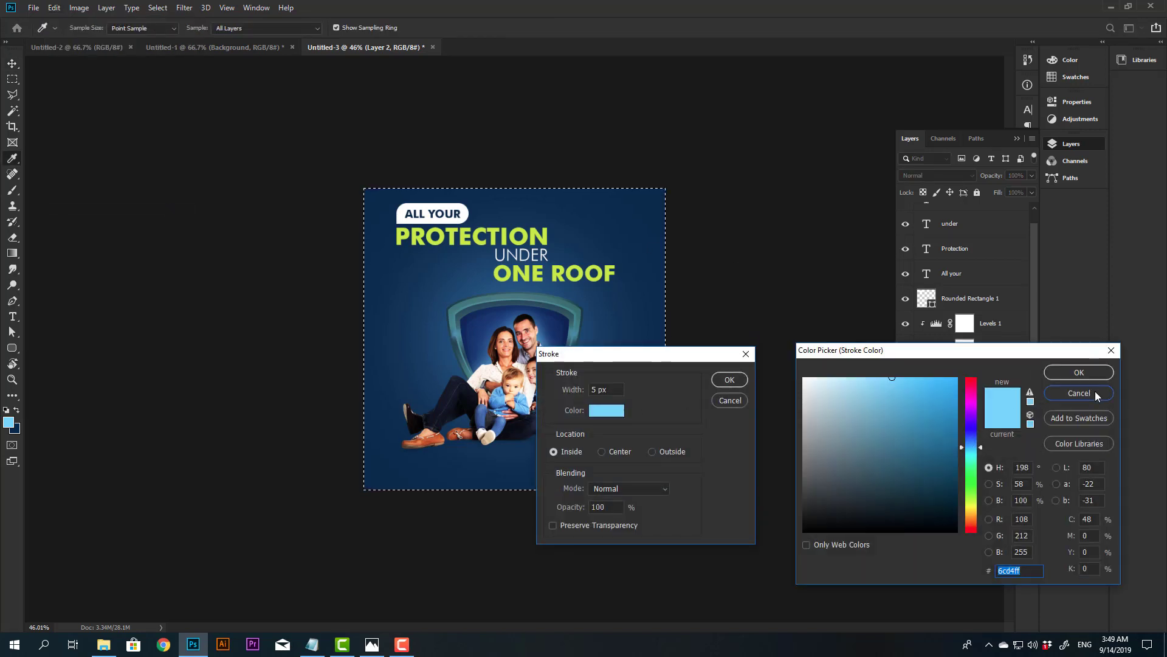
left_click(1068, 394)
left_click(730, 380)
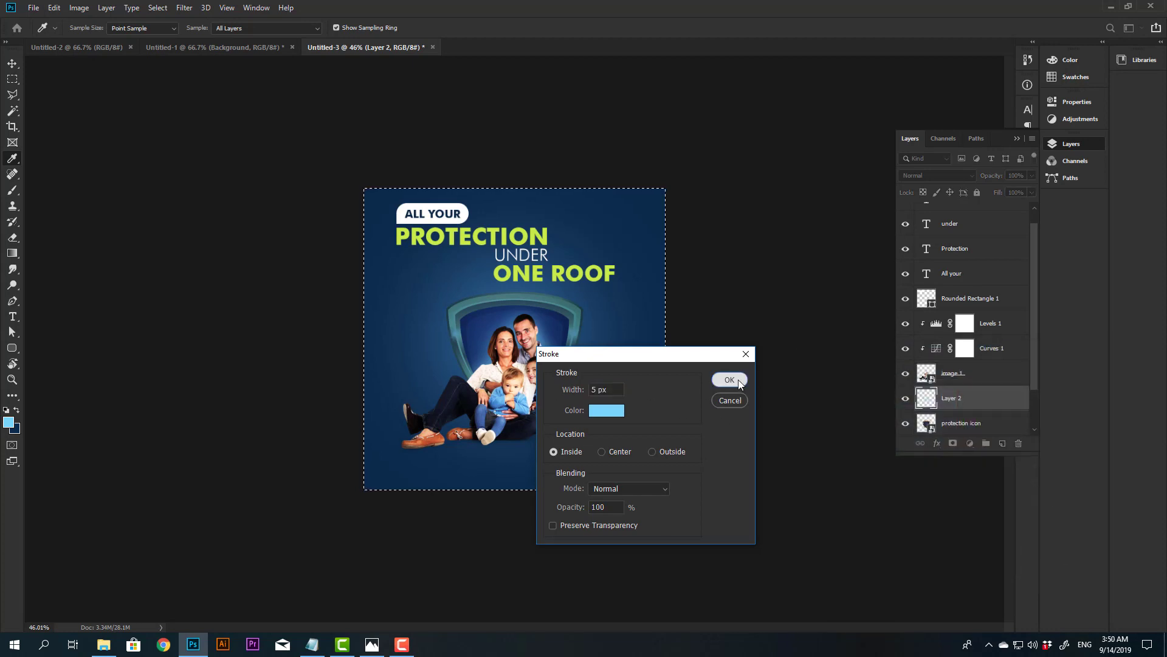
key("ctrl+d")
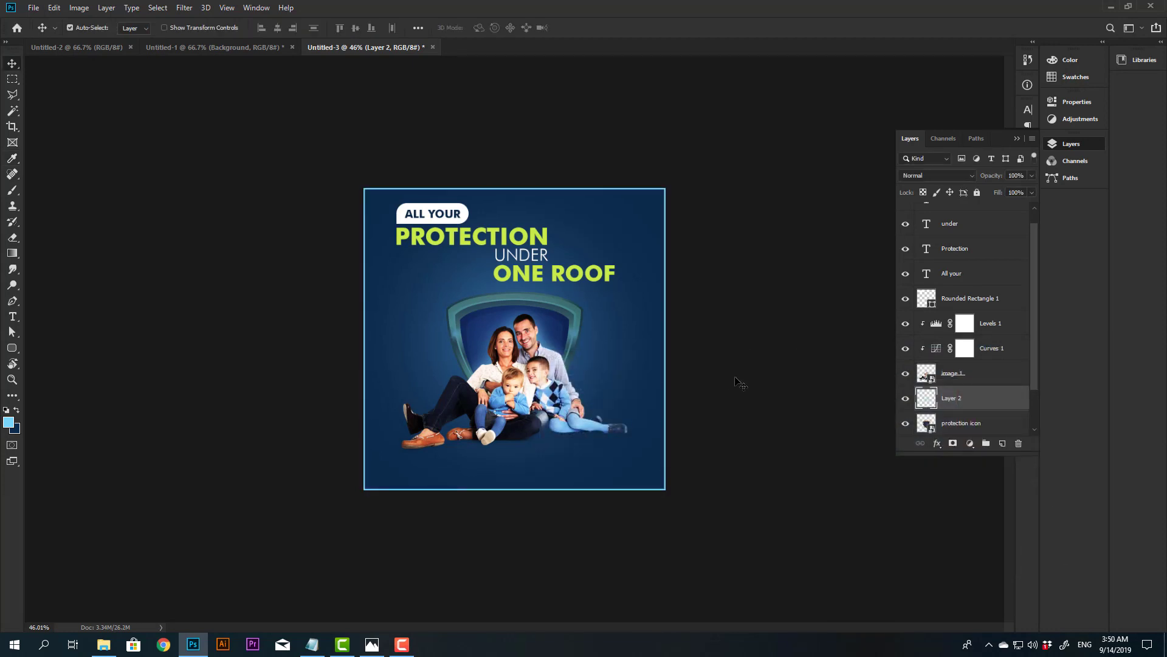
Step: Reselect the canvas, reapply the 5 px light-blue stroke, and deselect to reveal the border
key("ctrl+a")
left_click(54, 7)
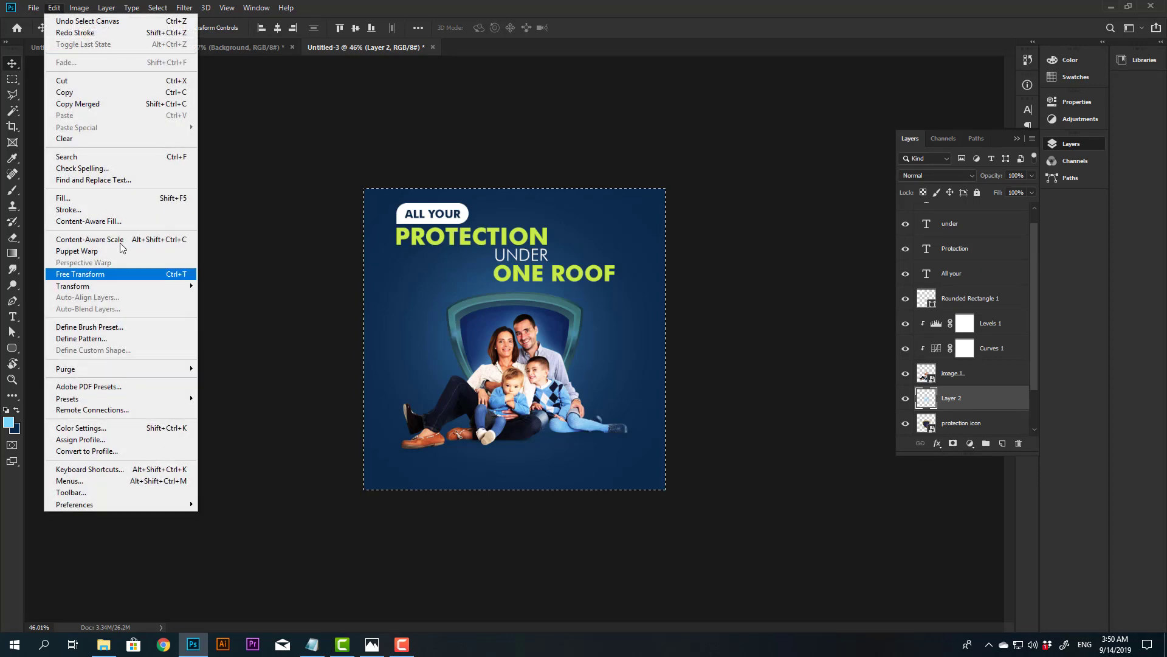
left_click(106, 211)
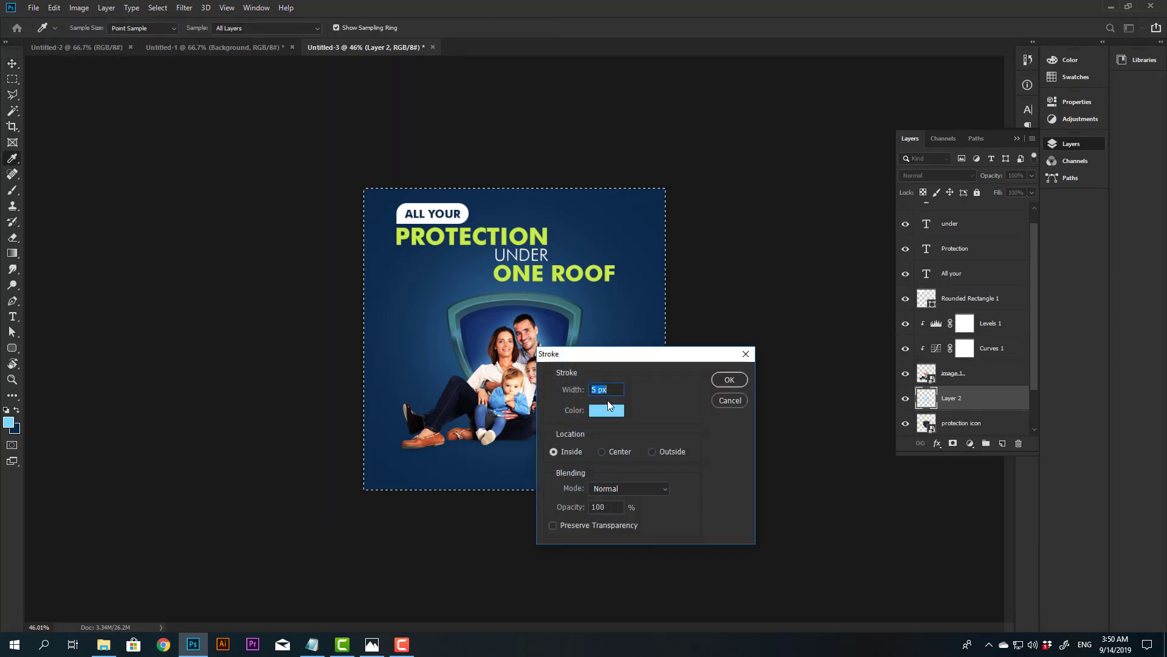
key("Return")
key("v")
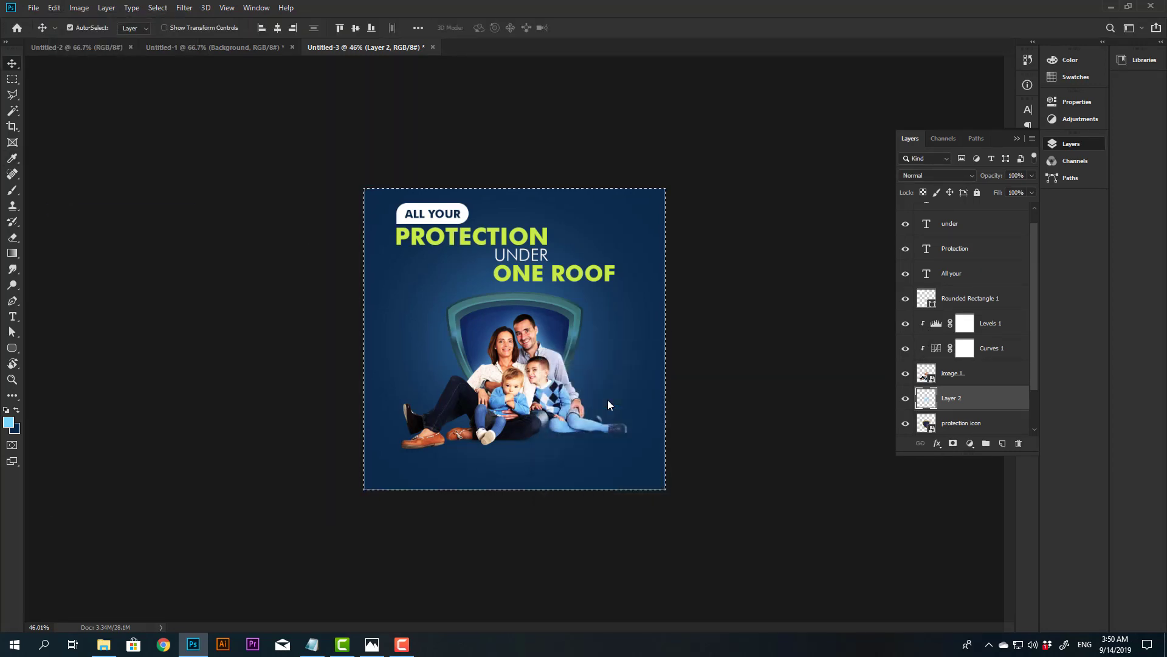
key("ctrl+d")
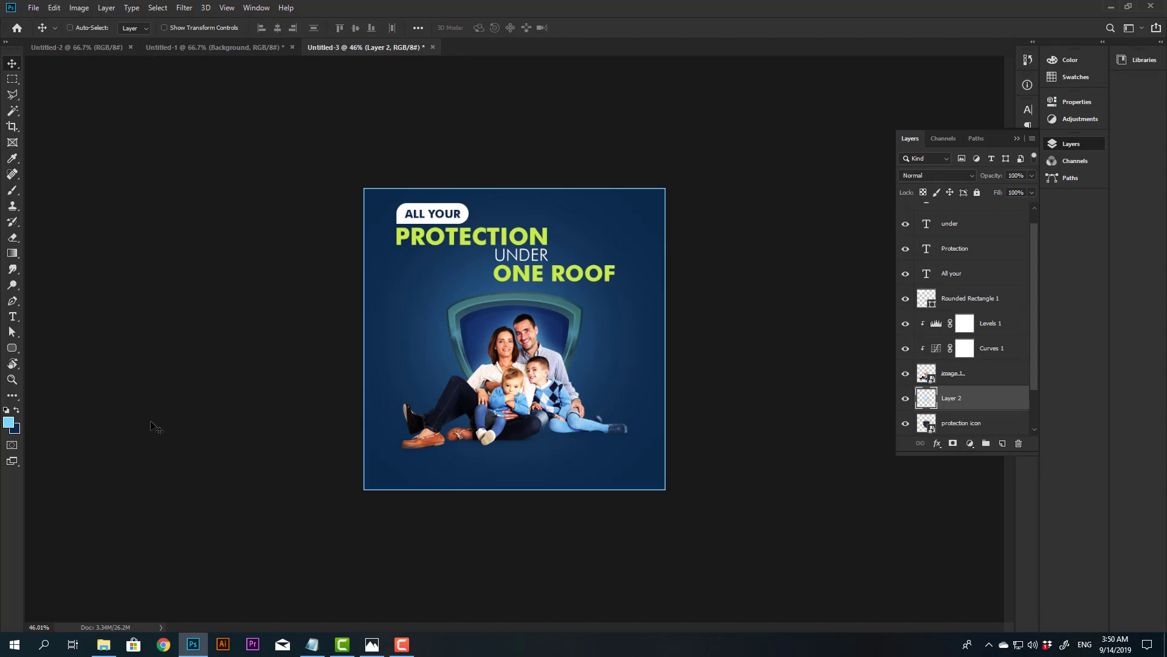
Step: Draw a 1144×62 px white rectangle strip along the bottom of the banner
right_click(12, 348)
left_click(67, 351)
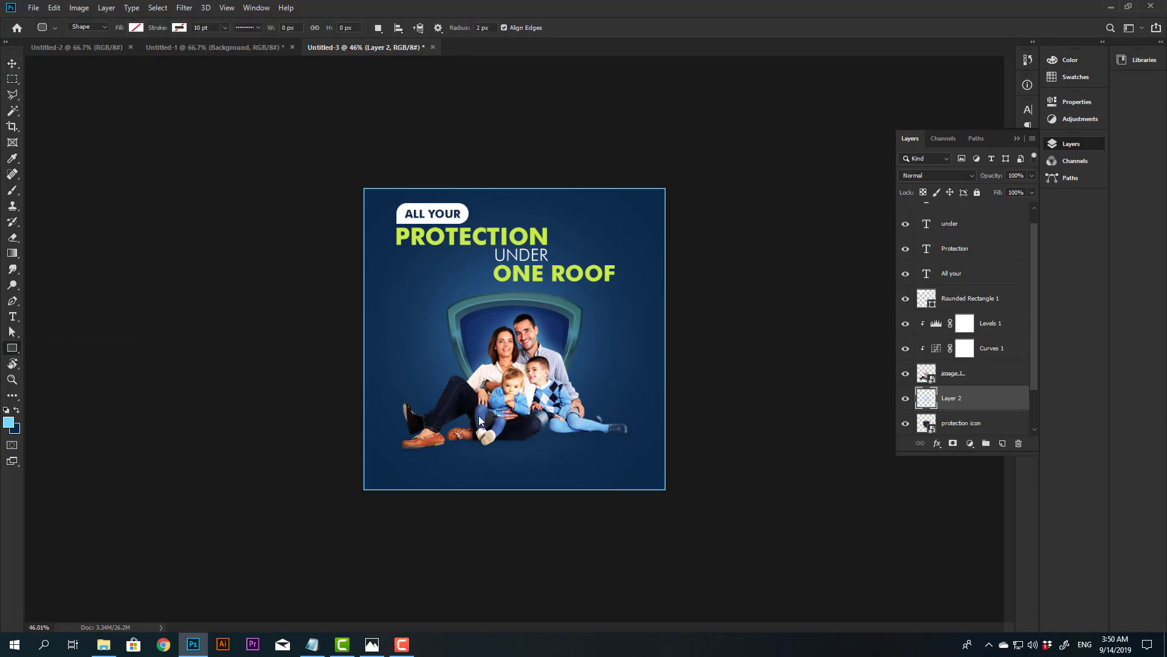
left_click_drag(357, 474, 676, 490)
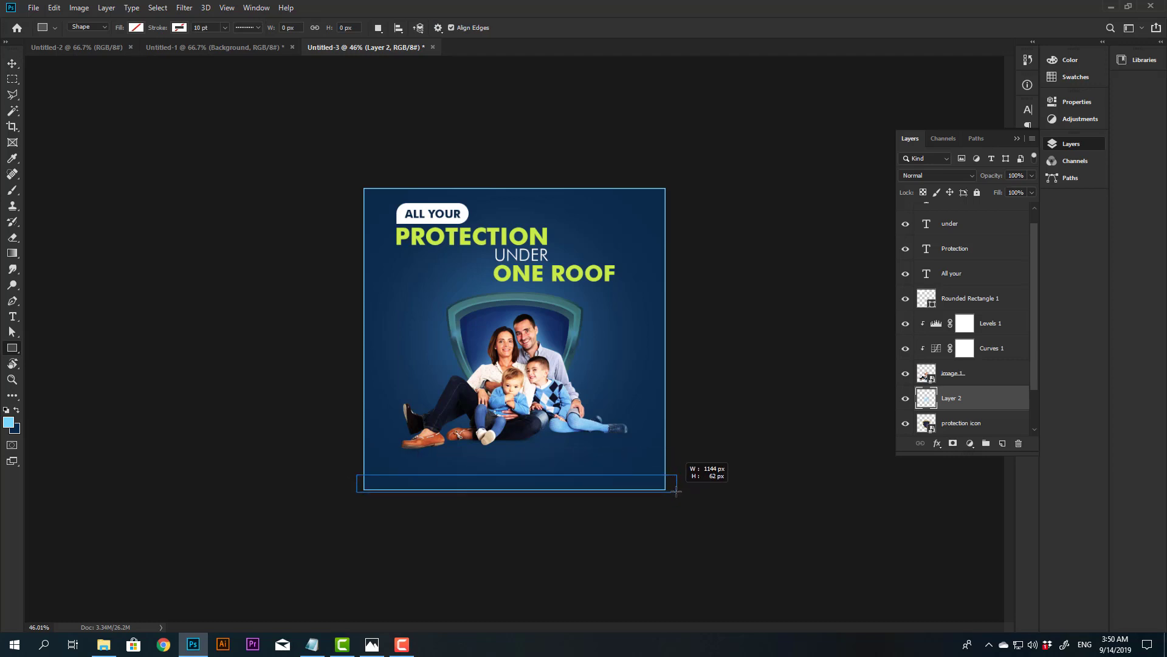
left_click_drag(676, 490, 676, 490)
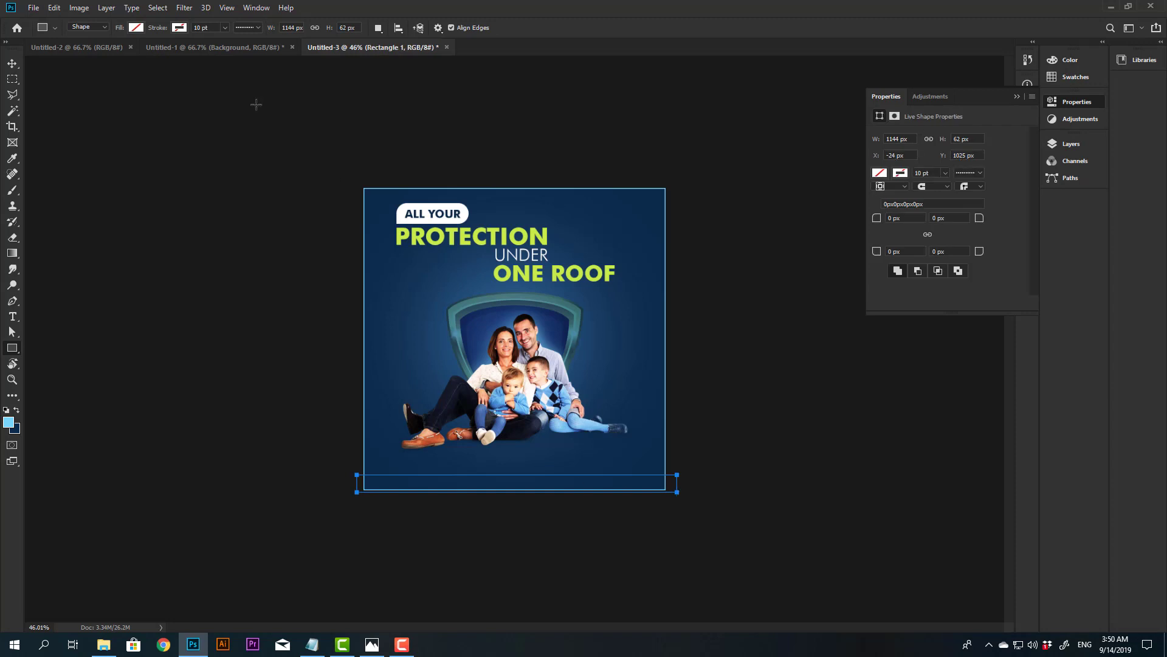
left_click(137, 27)
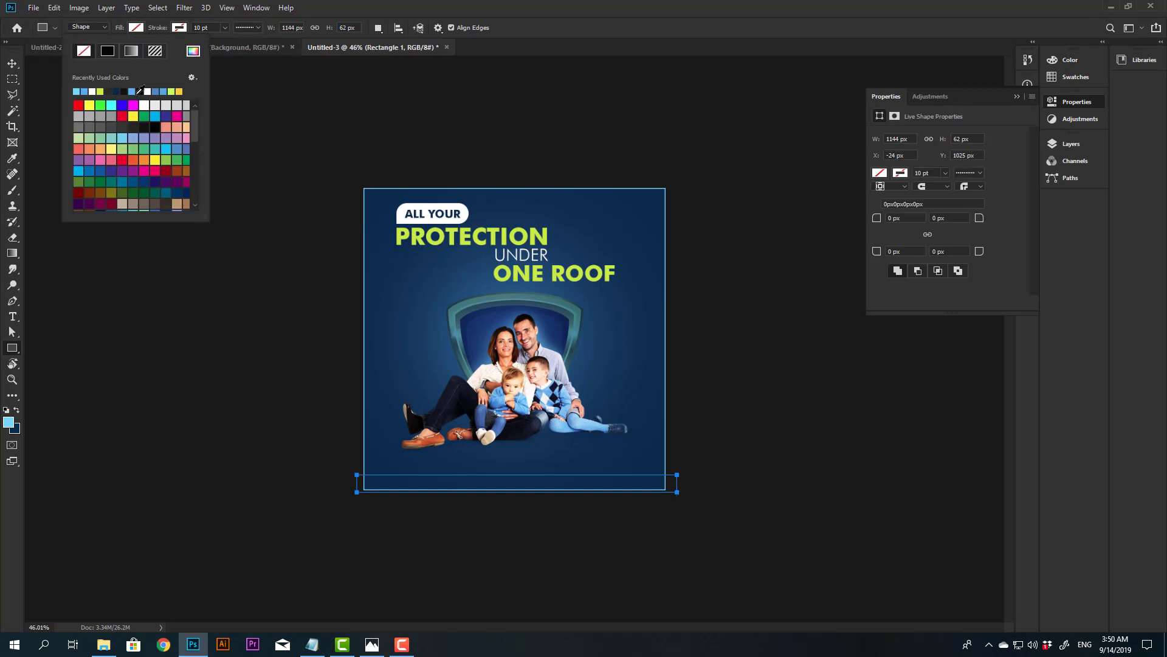
left_click(143, 106)
key("Return")
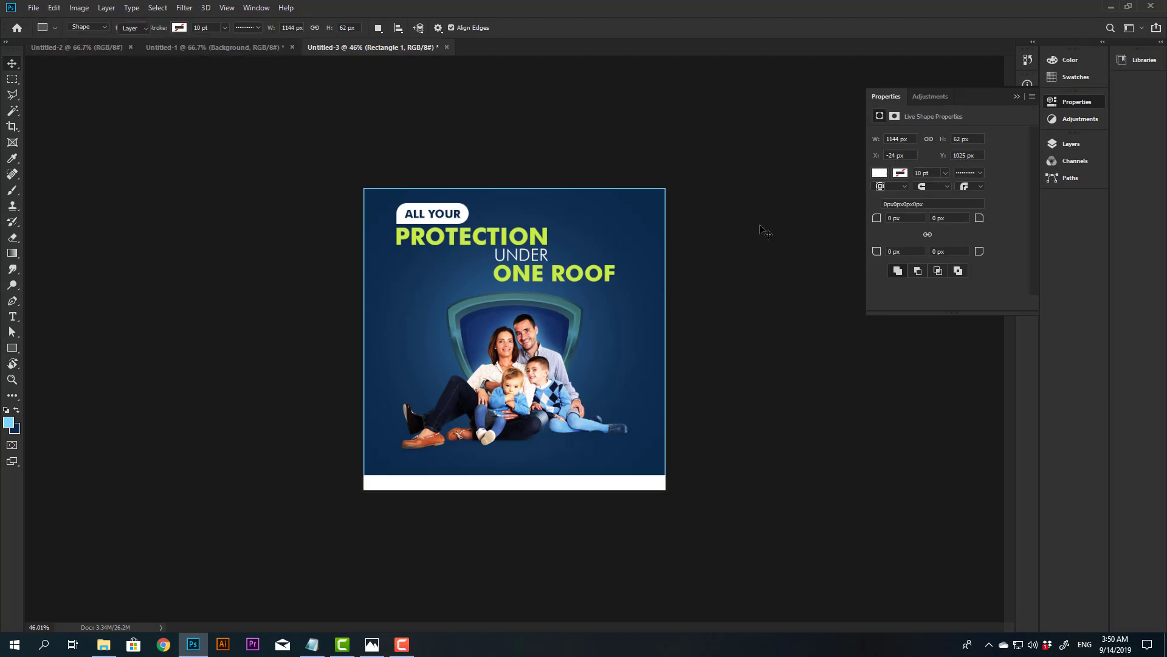
key("v")
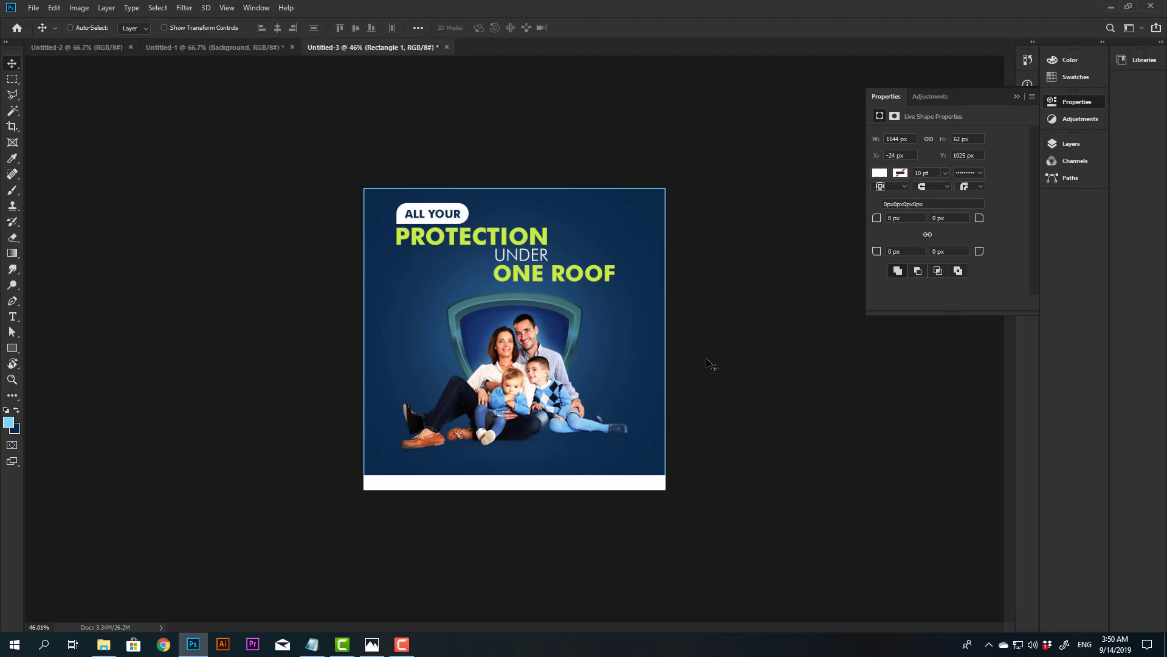
Step: Type the designer credit line near the banner bottom in Futura Lt BT Light, reduced in size
key("t")
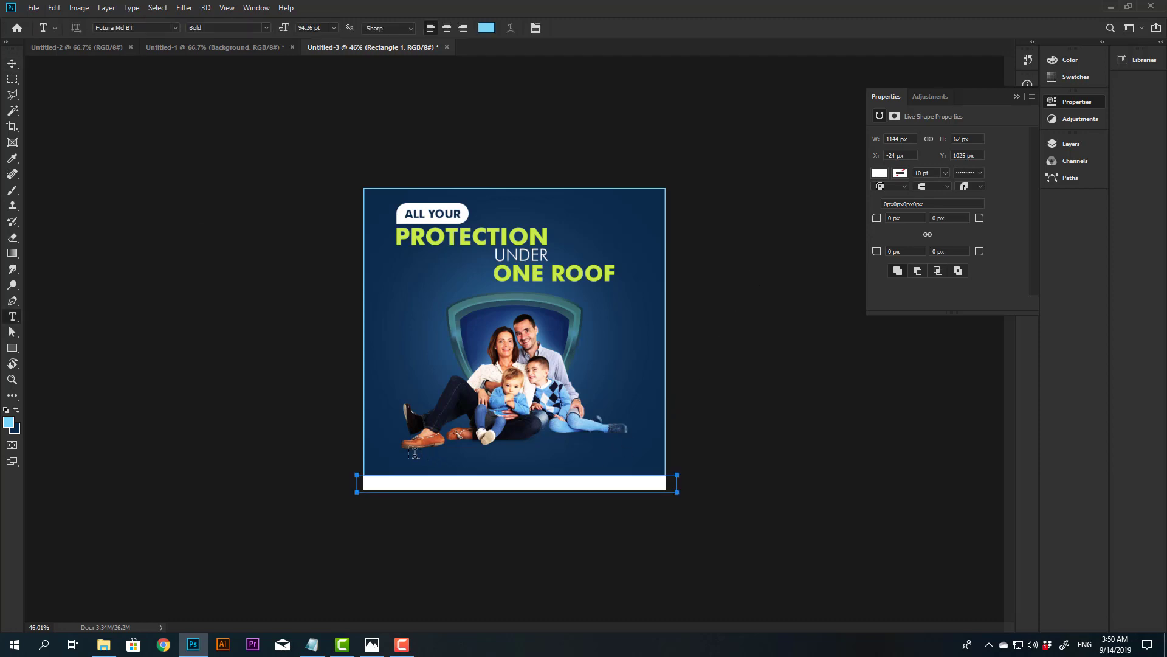
left_click(415, 453)
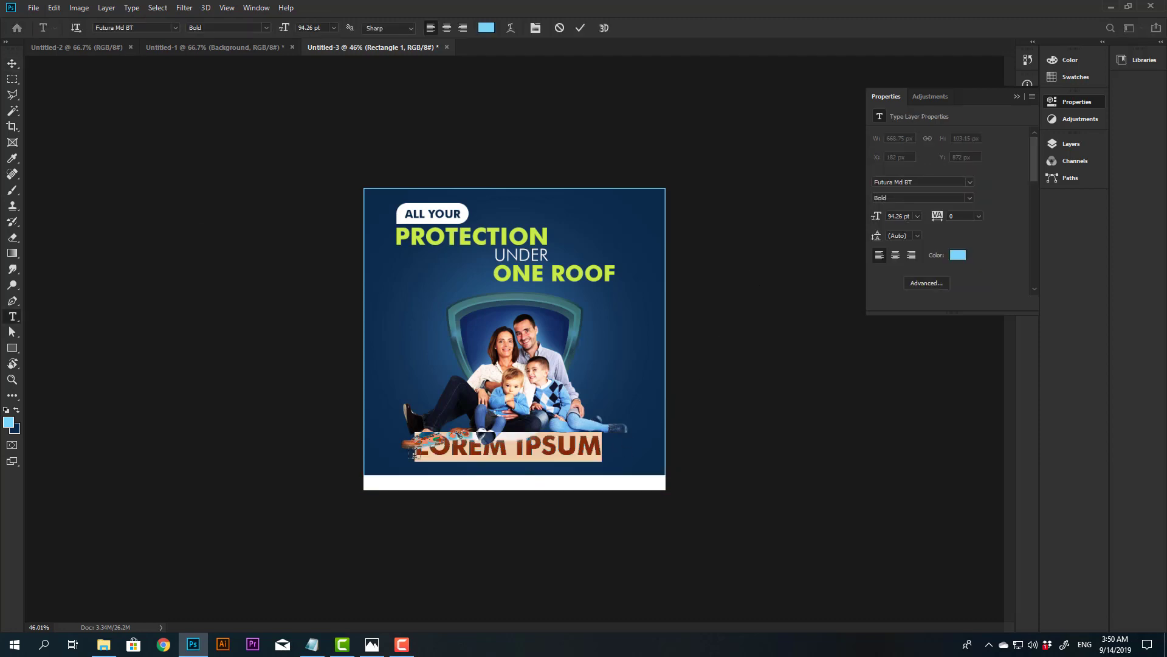
type("DESIGN")
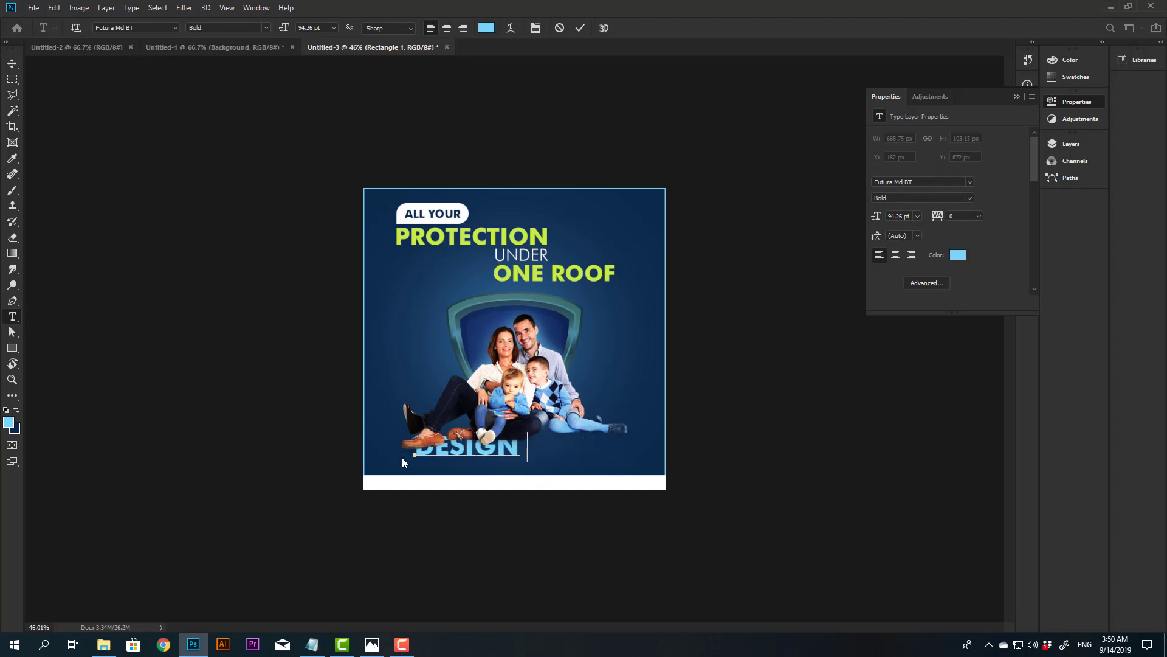
type(" BY AMMAD")
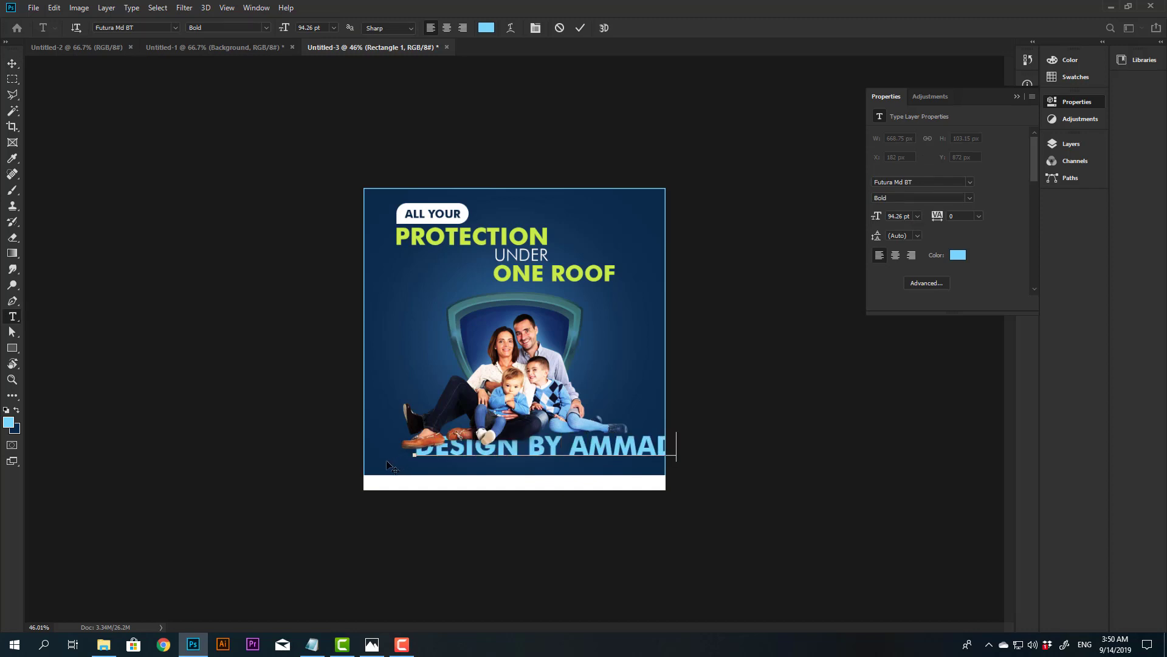
key("ctrl+a")
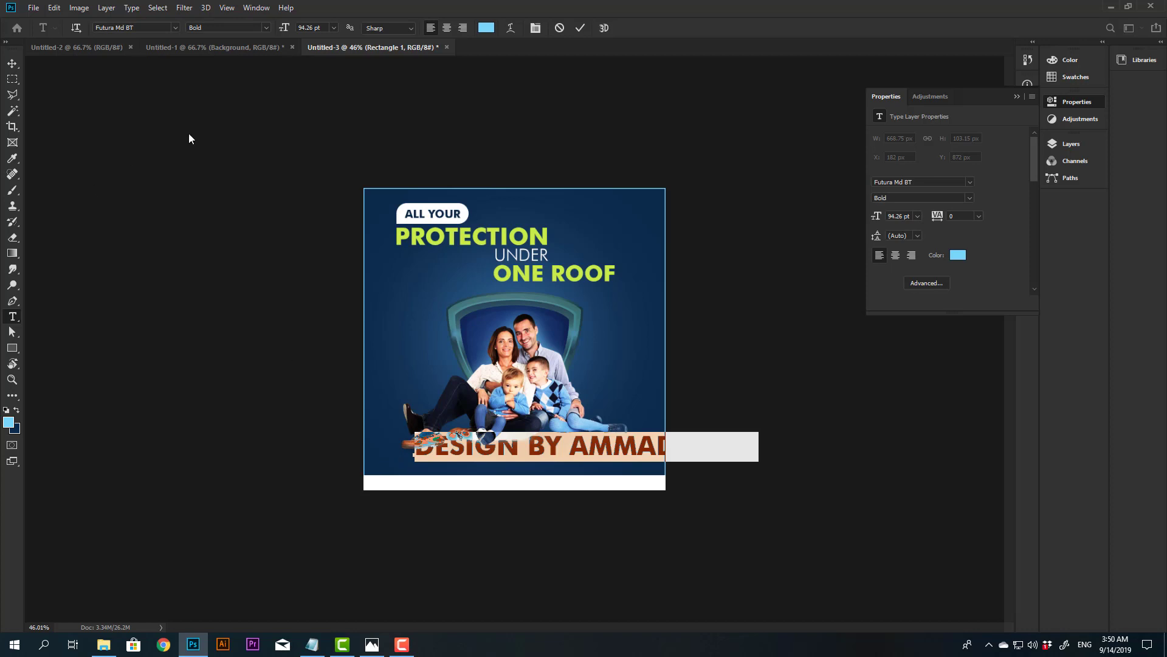
left_click(171, 28)
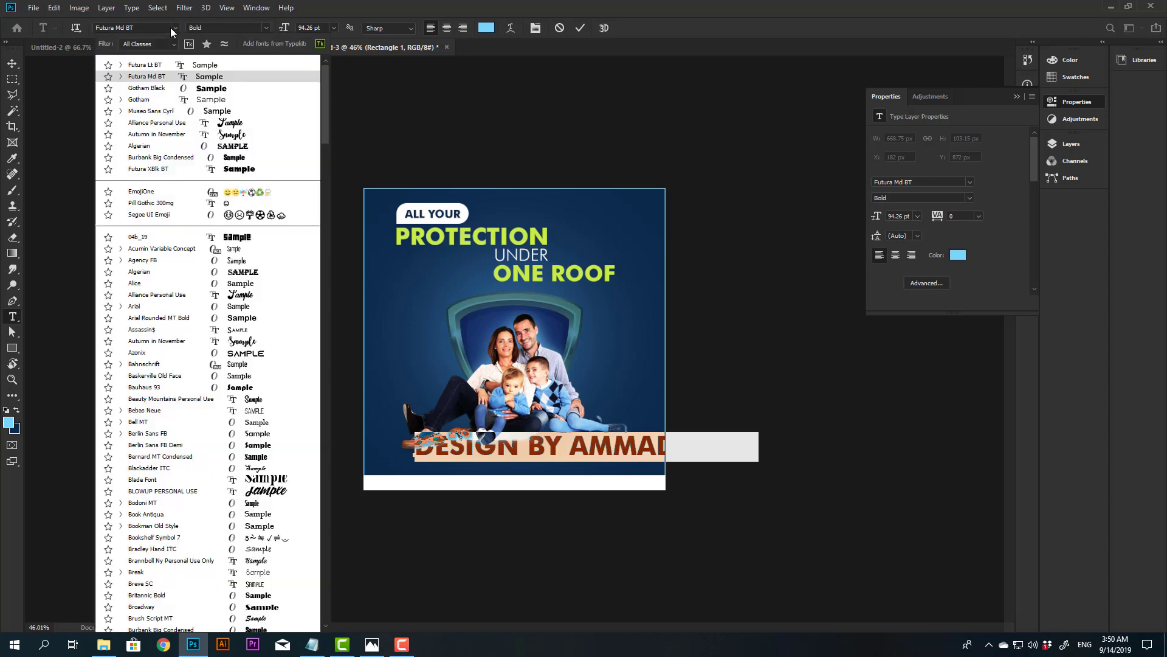
left_click(121, 65)
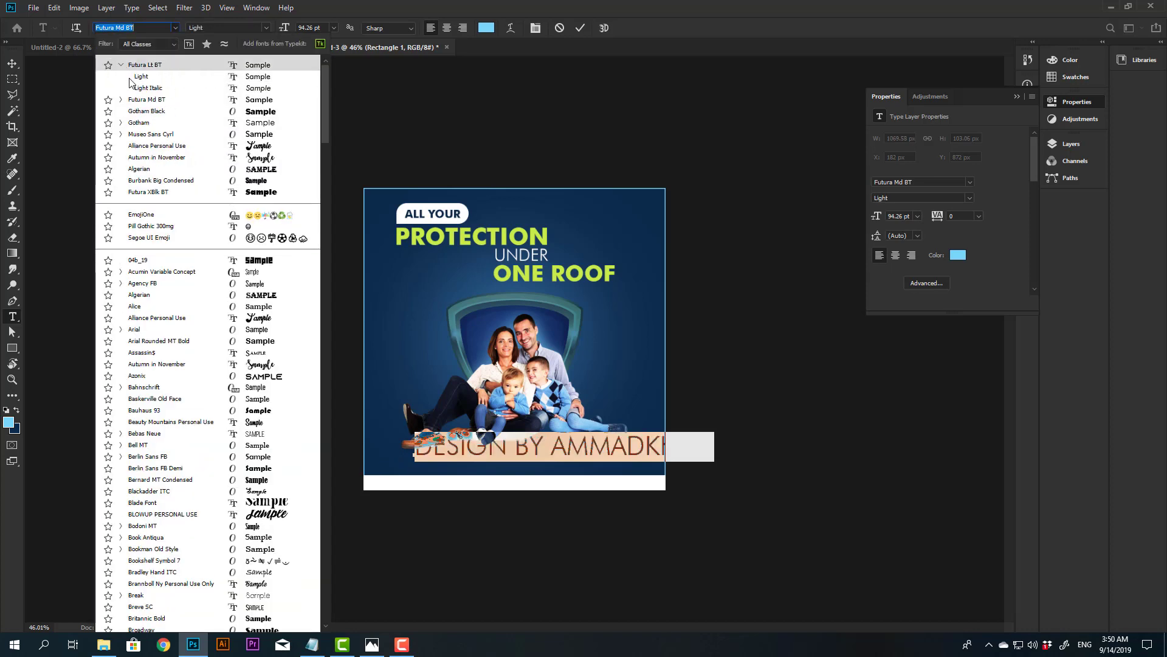
left_click(141, 78)
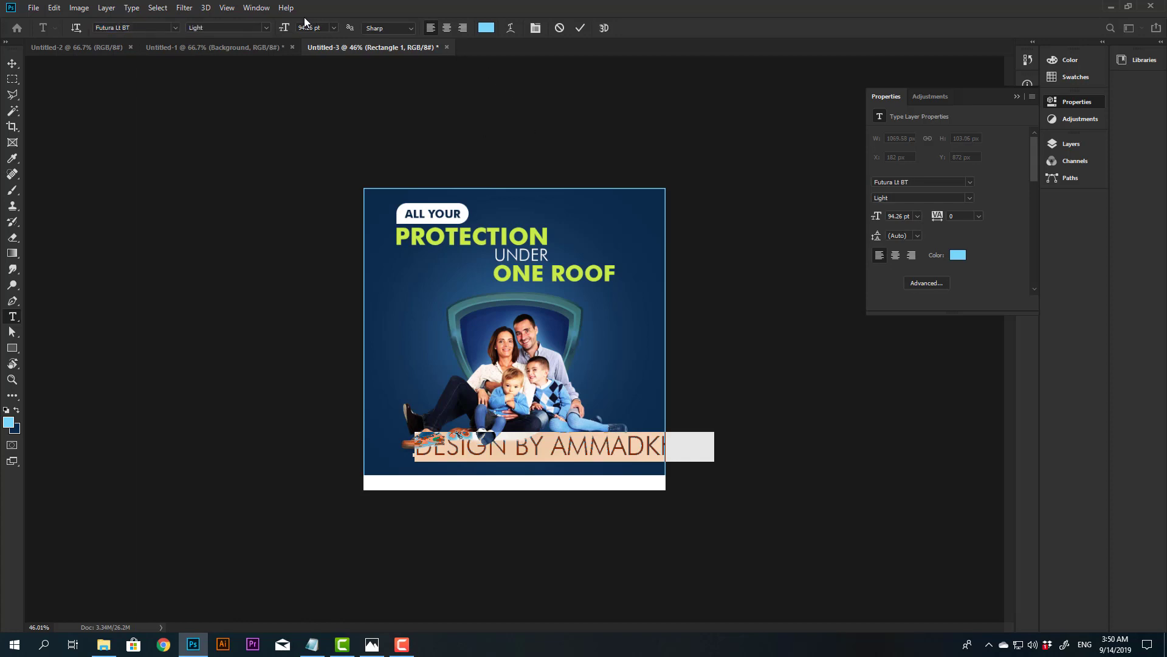
left_click_drag(289, 28, 255, 31)
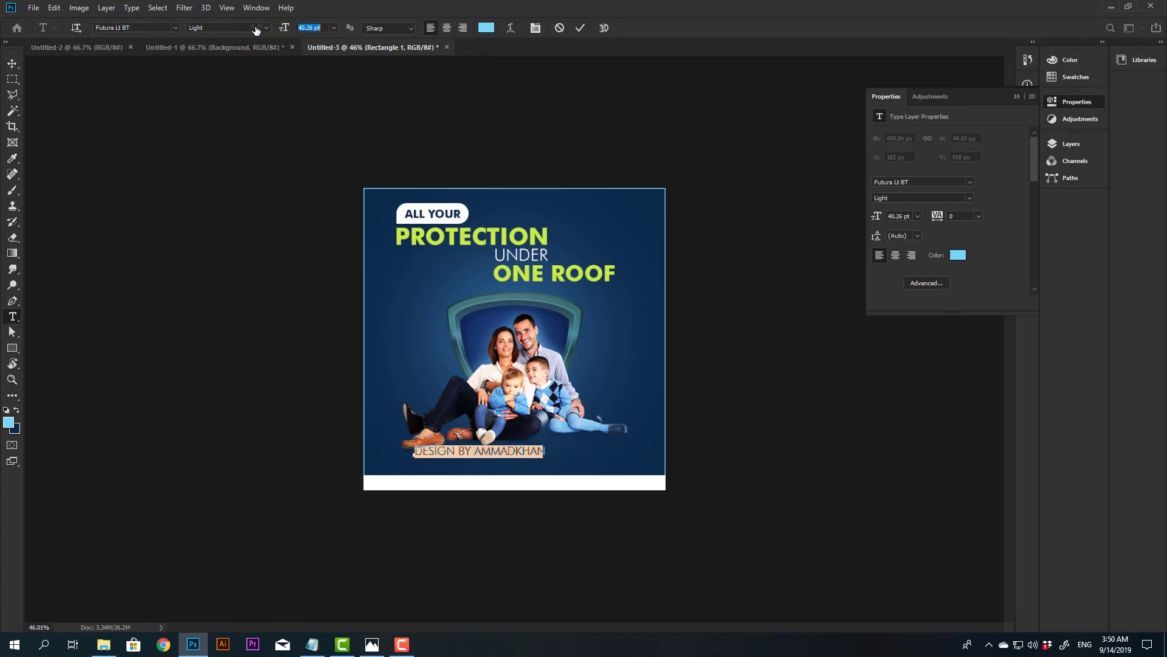
key("ctrl+Return")
key("v")
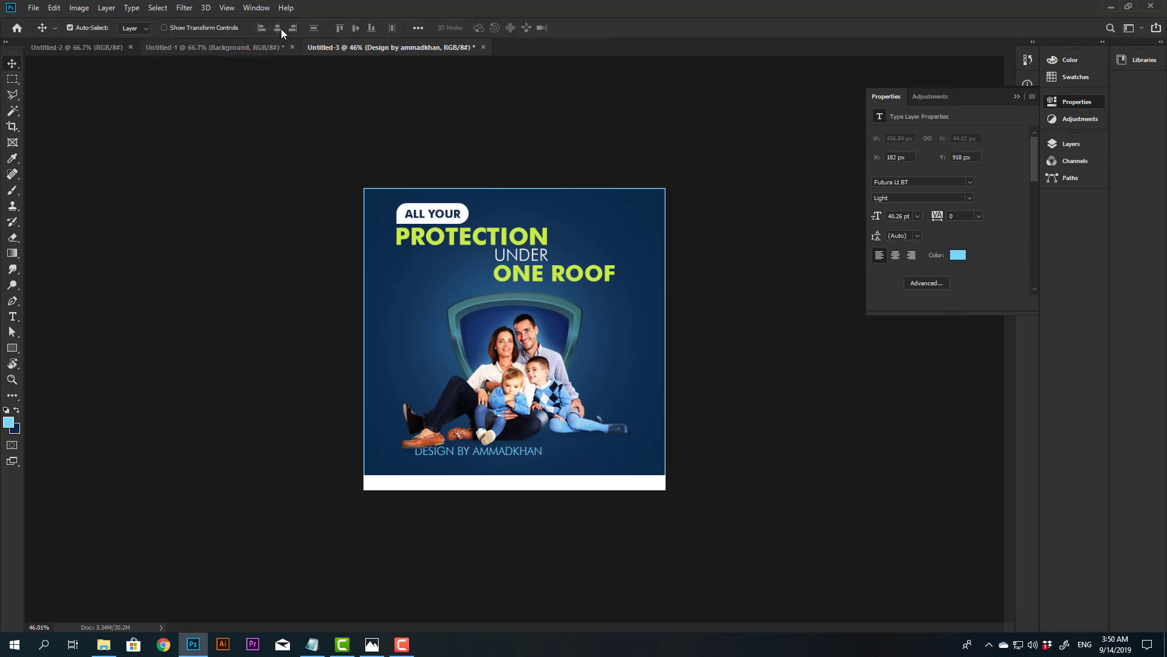
Step: Widen the credit line's letter spacing and centre it horizontally on the canvas
left_click(278, 27)
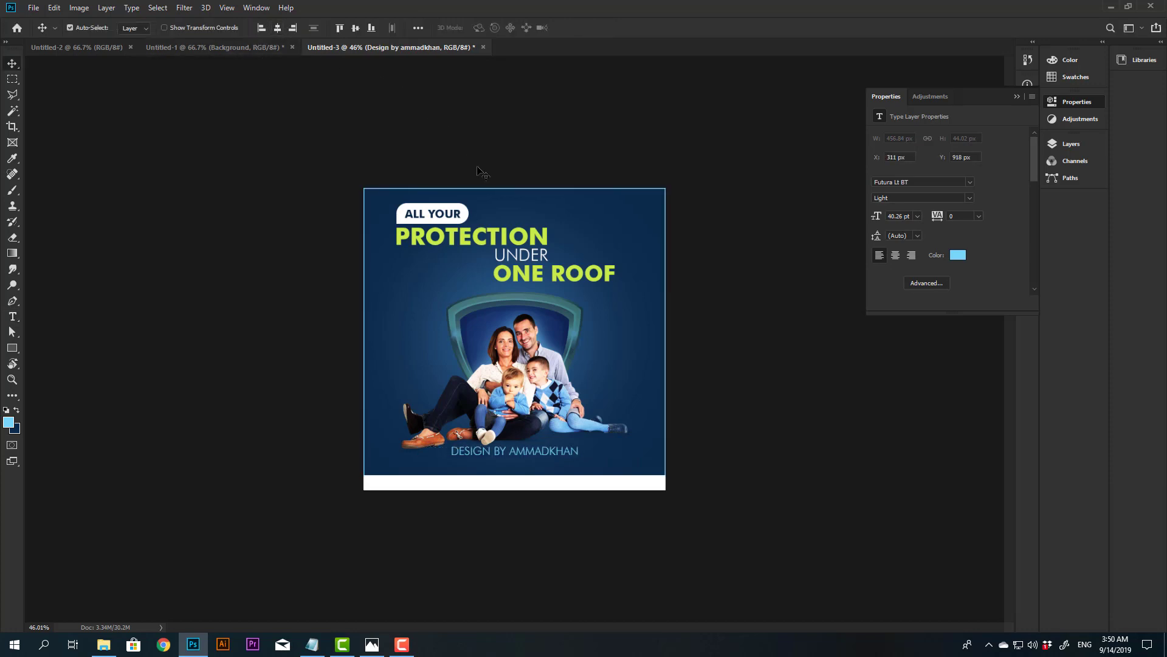
key("t")
left_click(536, 28)
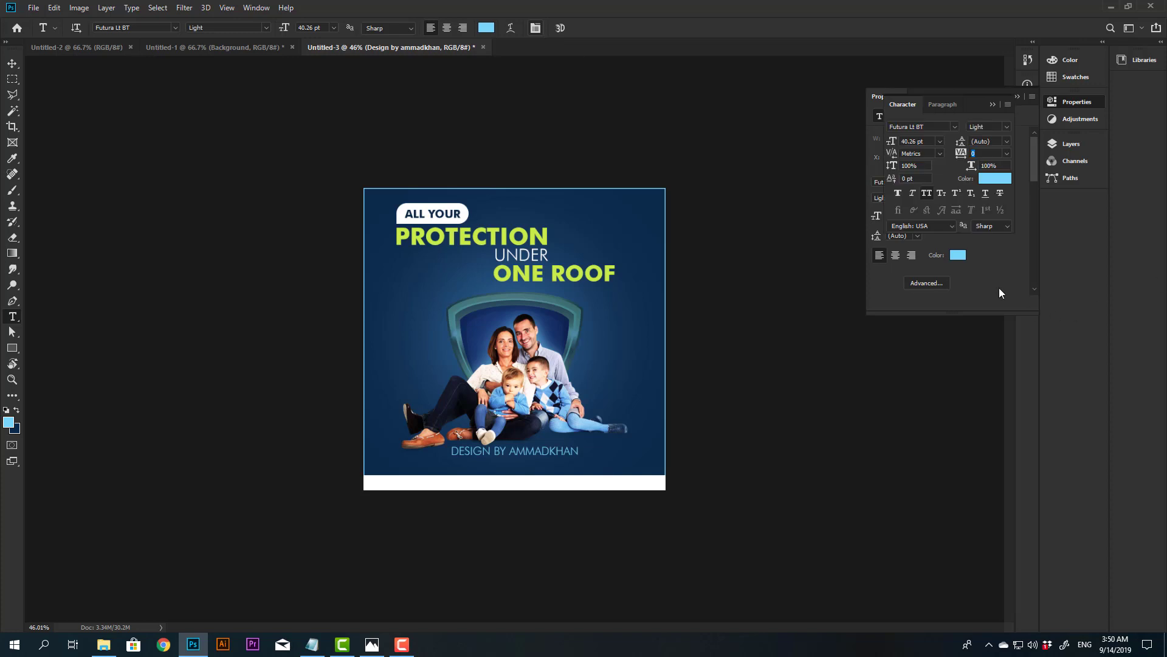
left_click(993, 105)
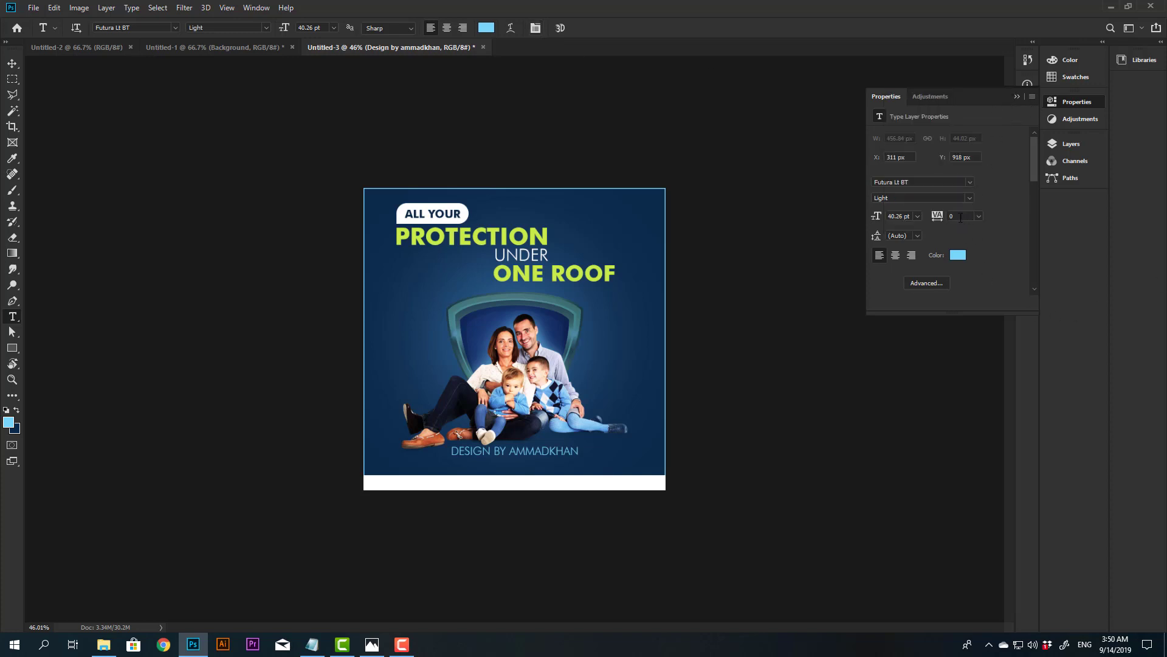
type("300")
key("Return")
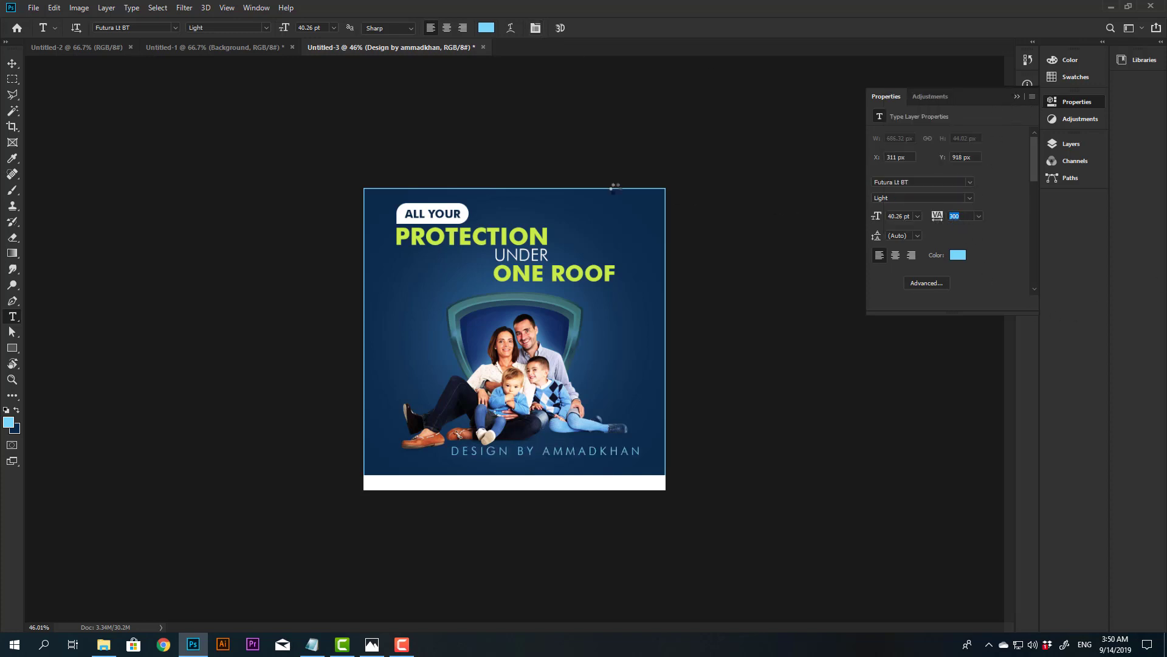
key("v")
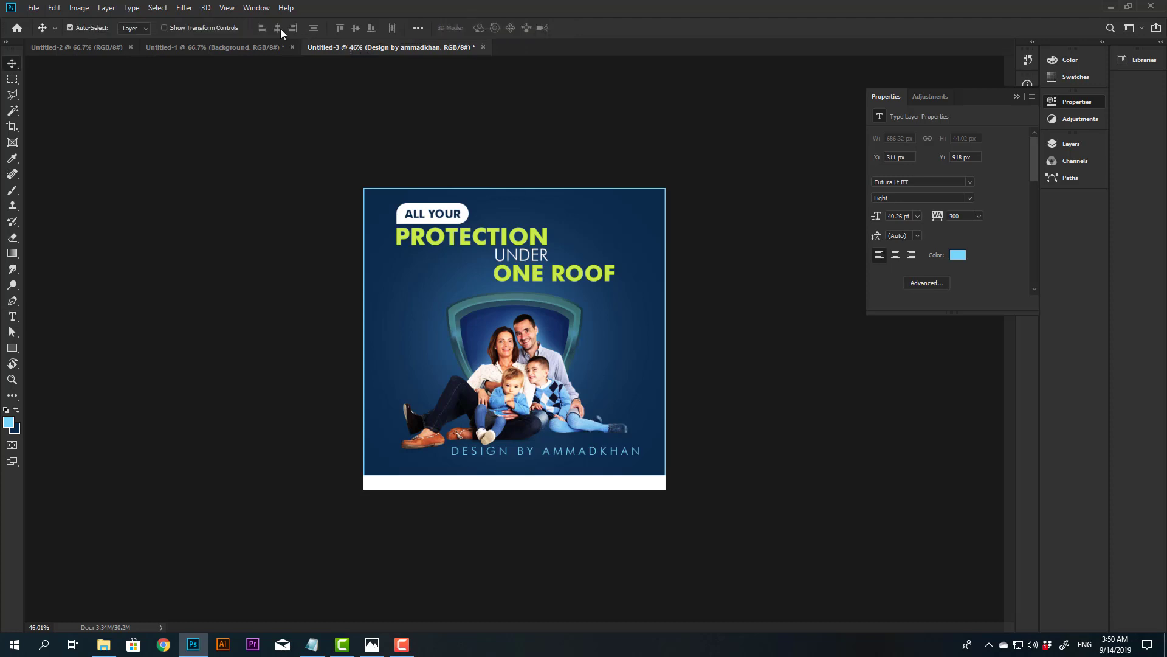
key("ctrl+a")
left_click(278, 28)
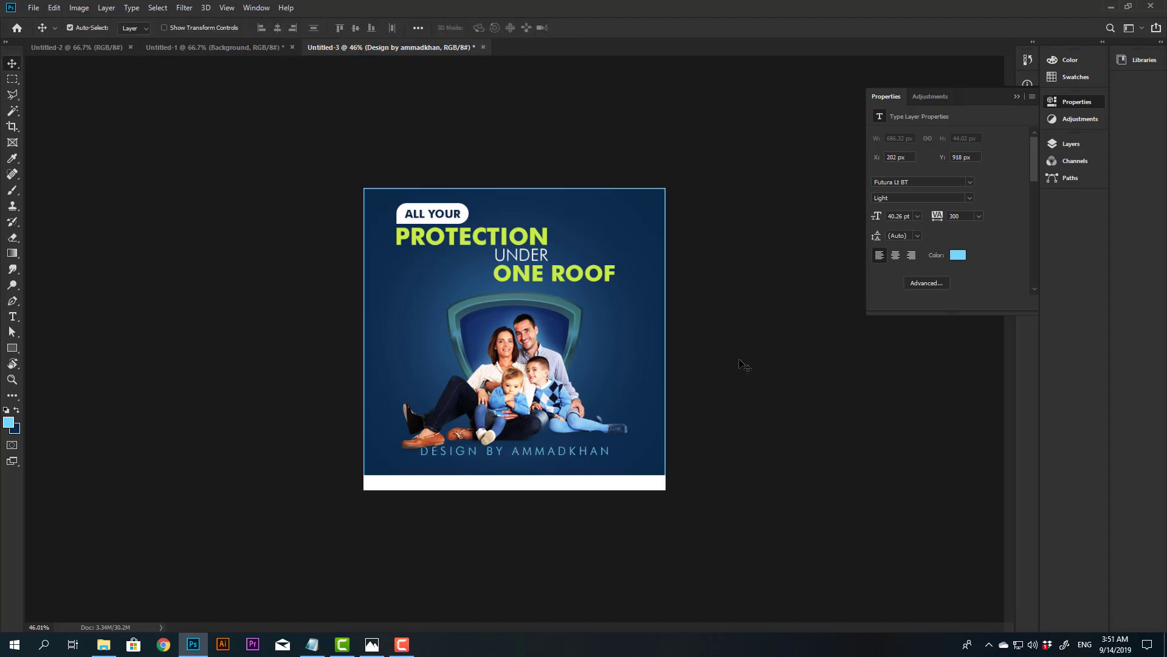
Step: Scale the credit line to about 60%, set tracking to 540, and recentre it
key("ctrl+t")
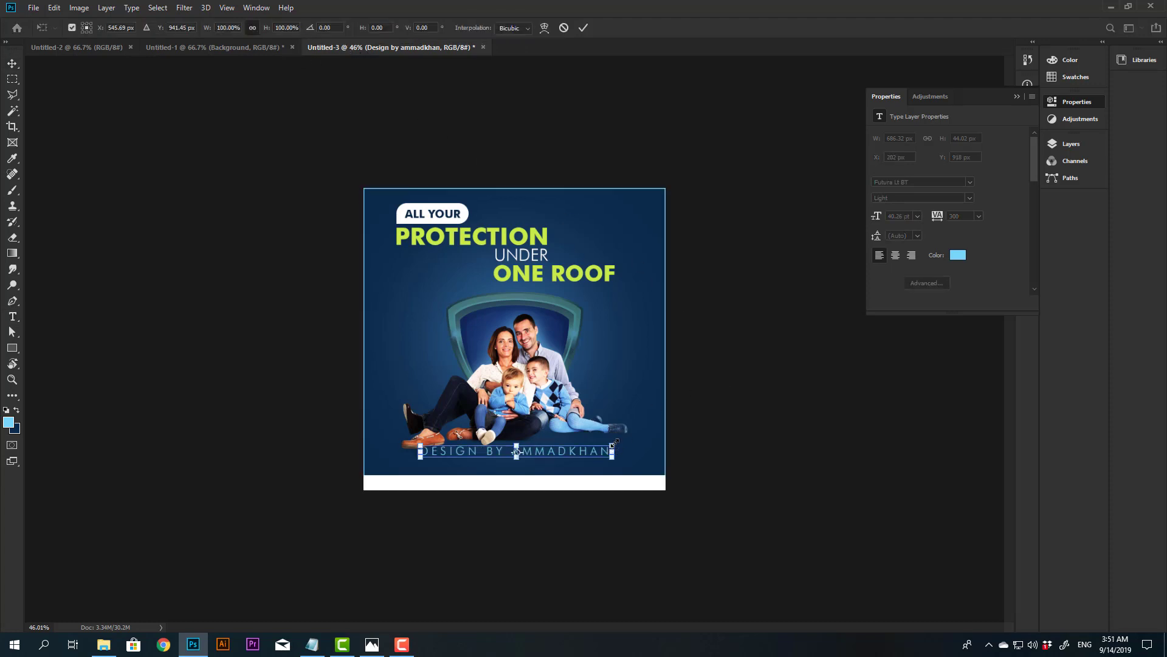
left_click_drag(613, 443, 581, 466)
key("Return")
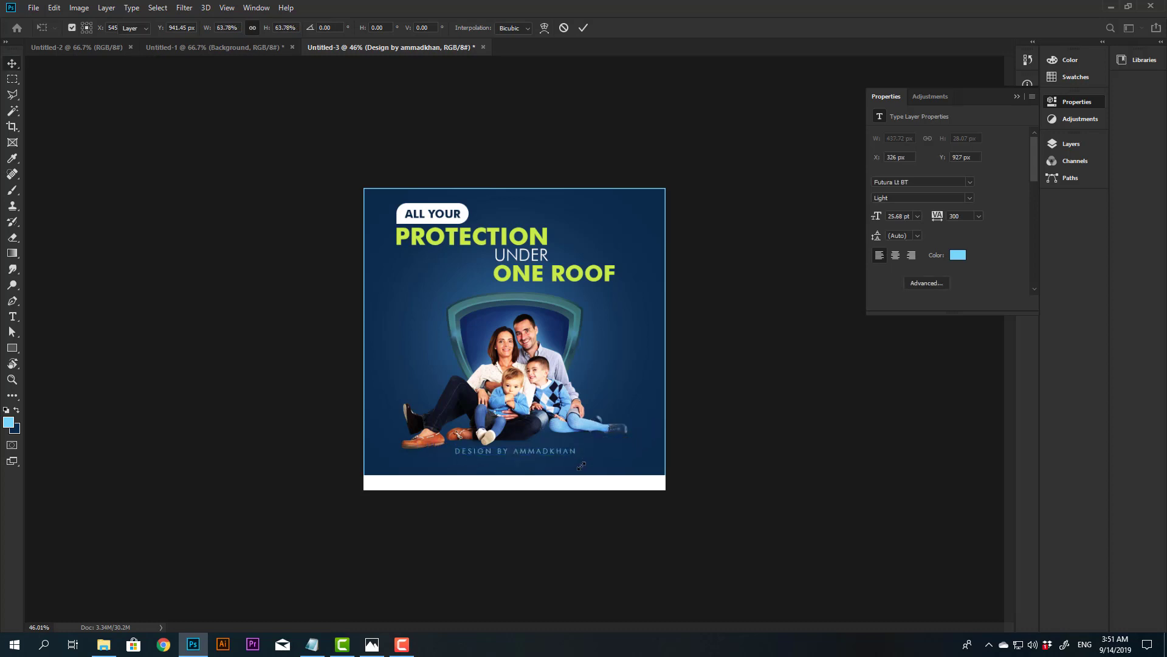
key("Left")
key("Left")
key("Left")
key("Left")
key("Left")
key("Left")
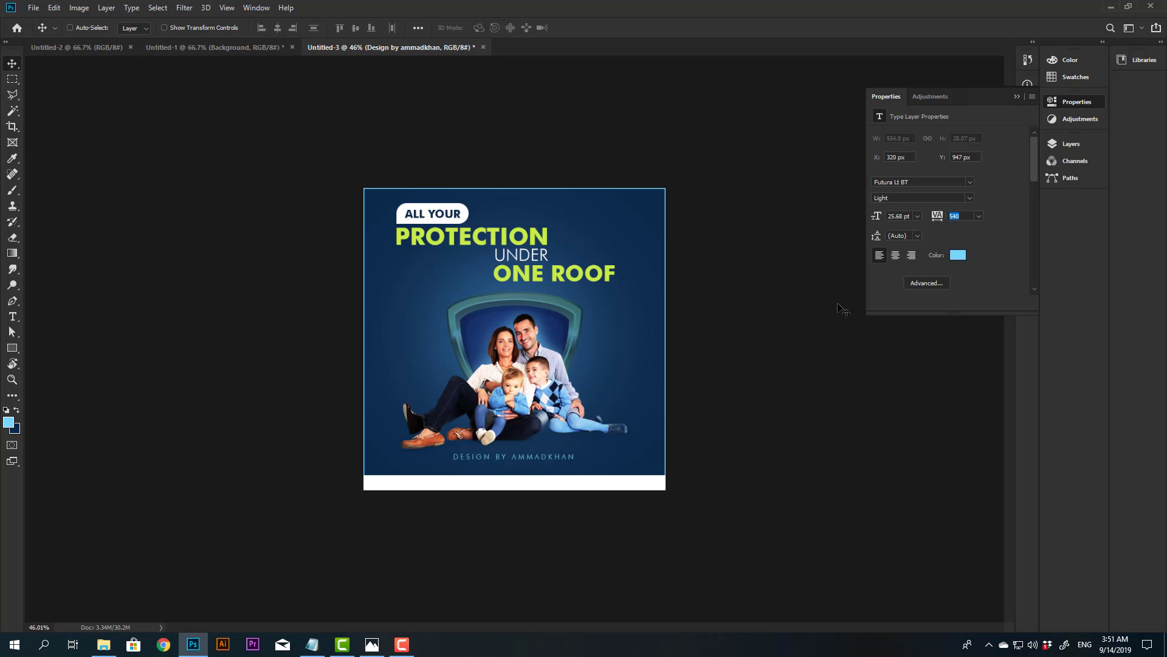
left_click_drag(942, 215, 960, 215)
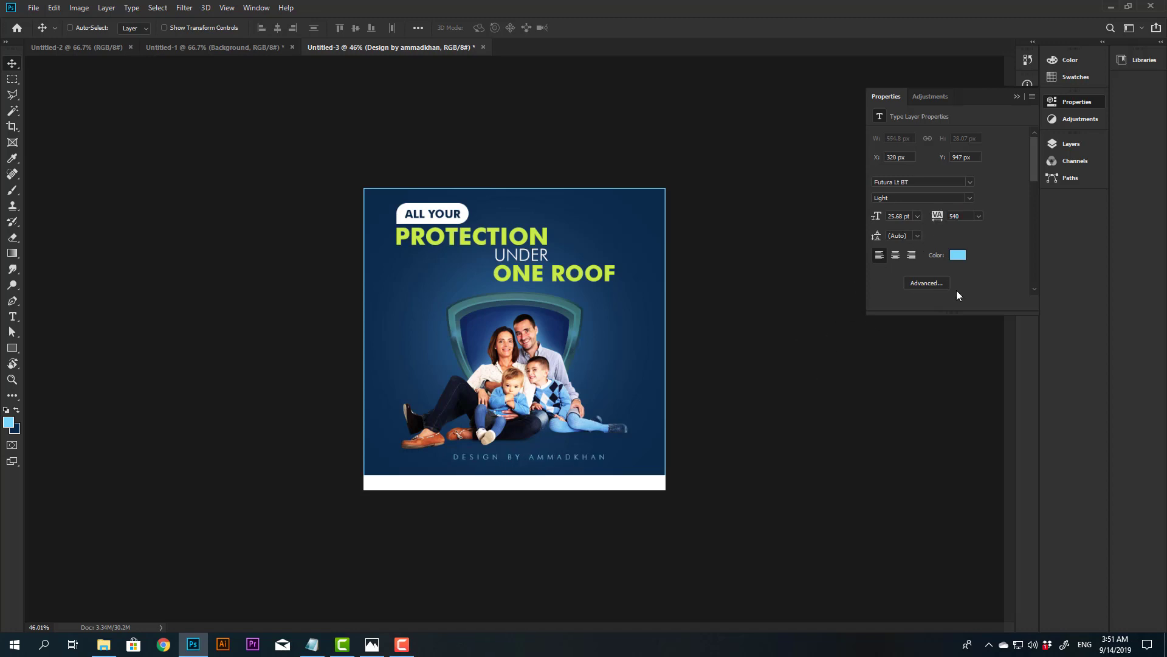
left_click(278, 30)
Step: Draw a thin white rounded-rectangle bar, about 9×114 px, near the top-right corner
left_click(12, 348)
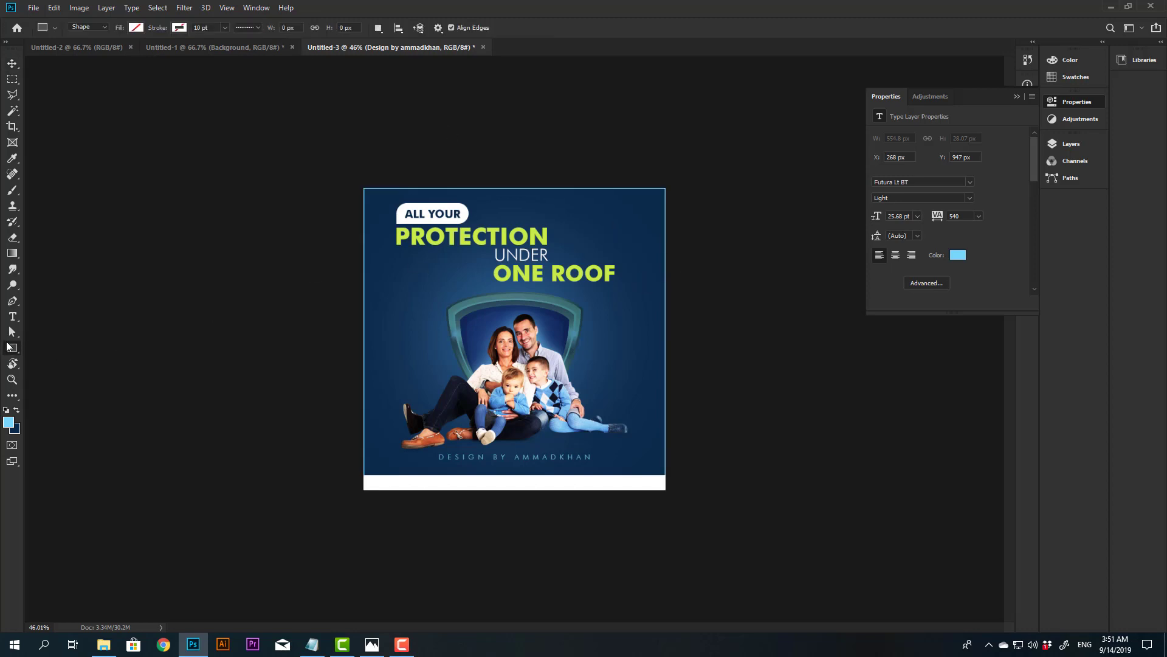
right_click(12, 347)
left_click(54, 359)
left_click_drag(630, 208, 635, 237)
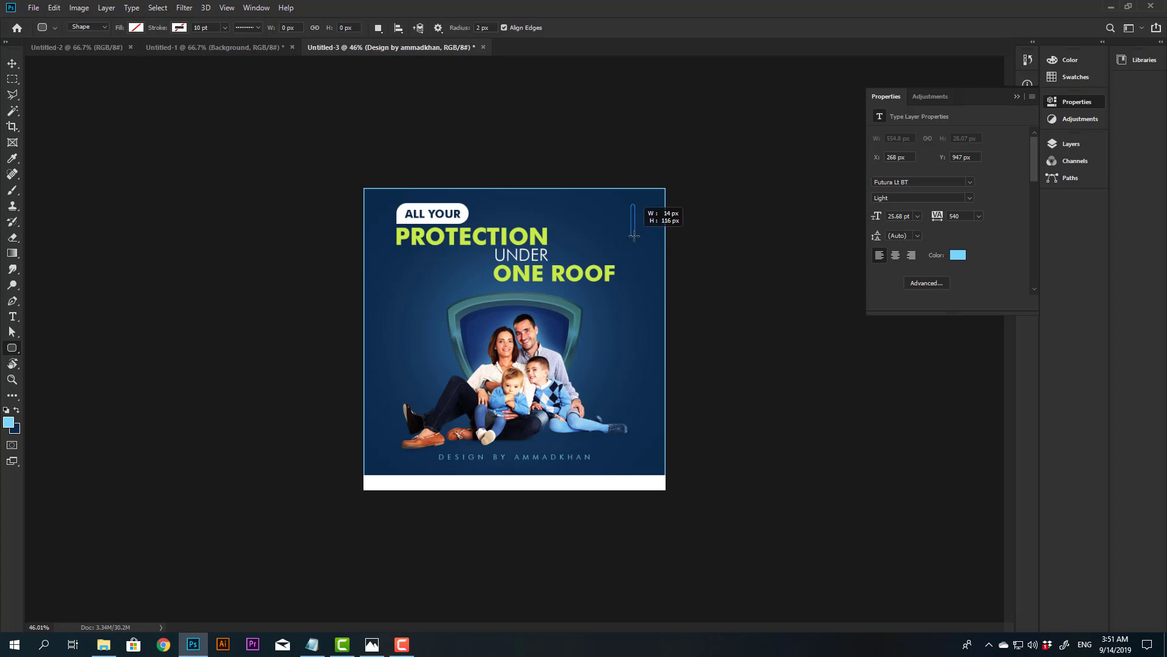
left_click_drag(634, 236, 629, 234)
left_click(136, 28)
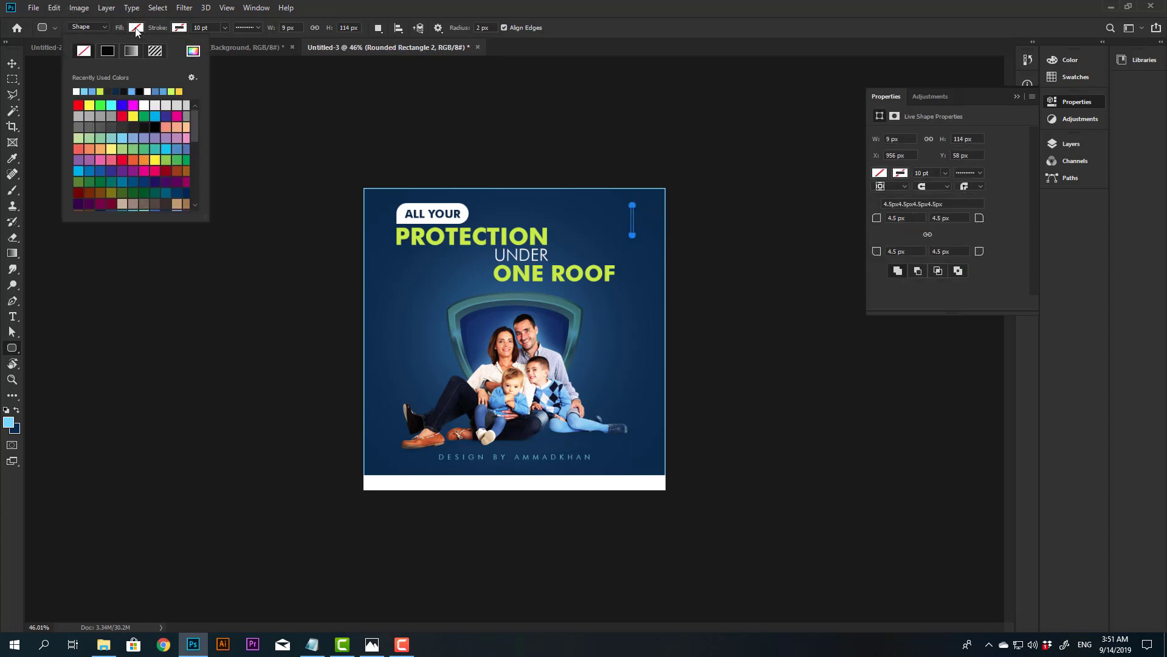
left_click(152, 103)
key("Return")
key("v")
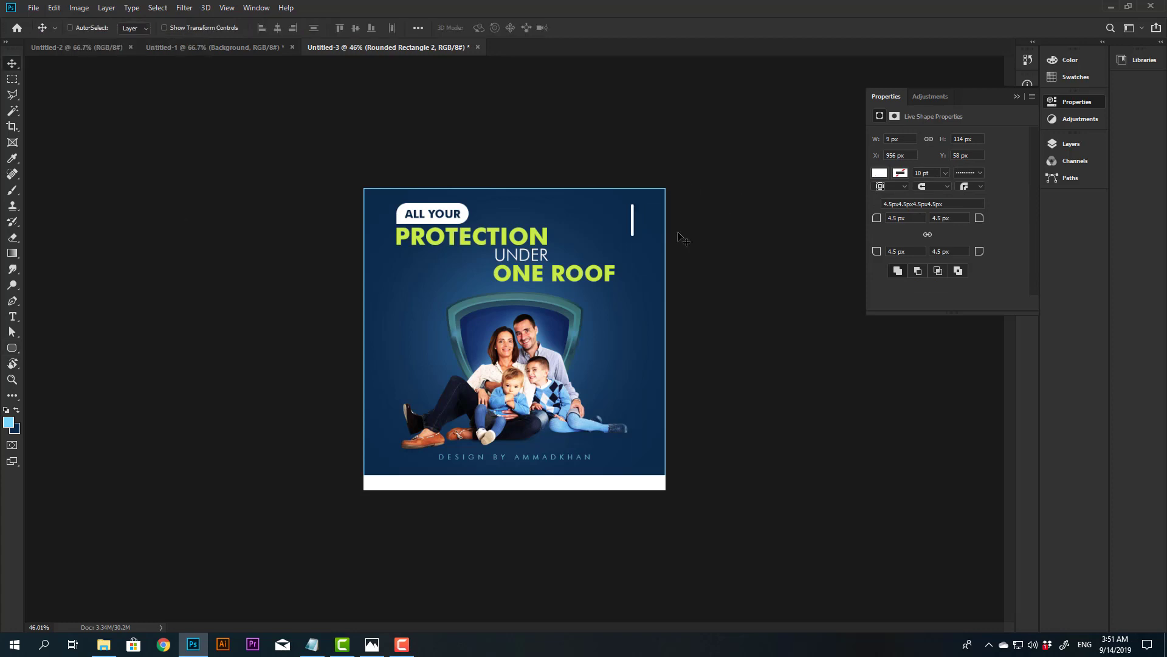
Step: Duplicate the bar and rotate the copy 90° clockwise to form a plus sign
key("ctrl+j")
key("ctrl+t")
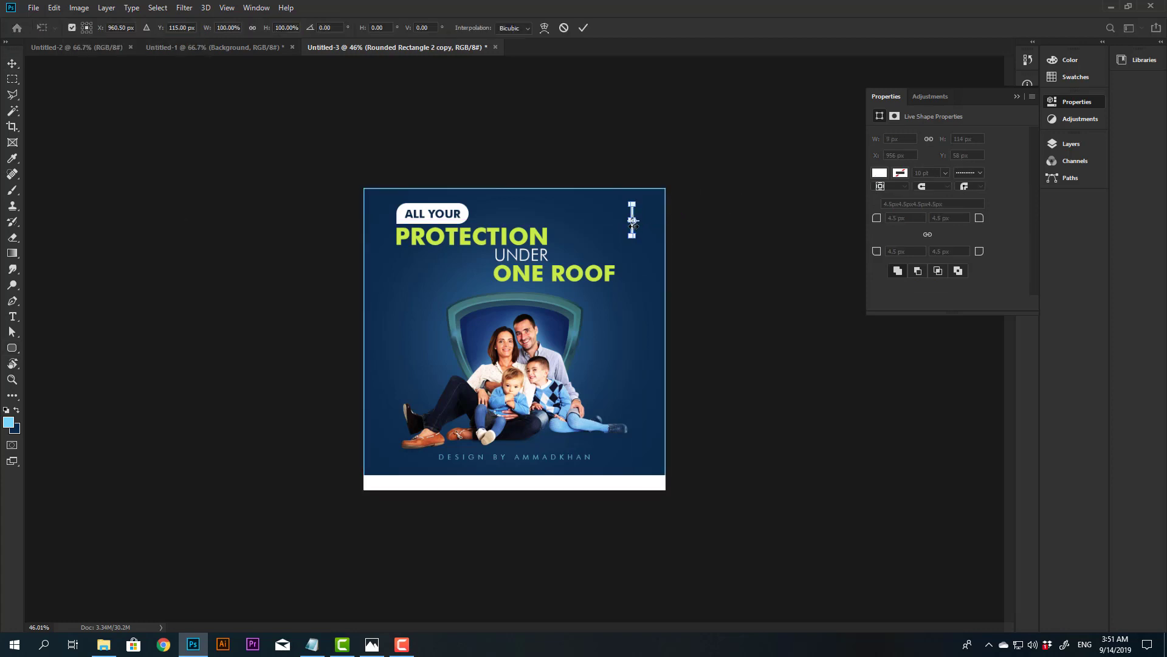
right_click(633, 225)
left_click(698, 350)
key("Return")
Step: Select both plus-sign bars and shrink them to about 37%
key("F7")
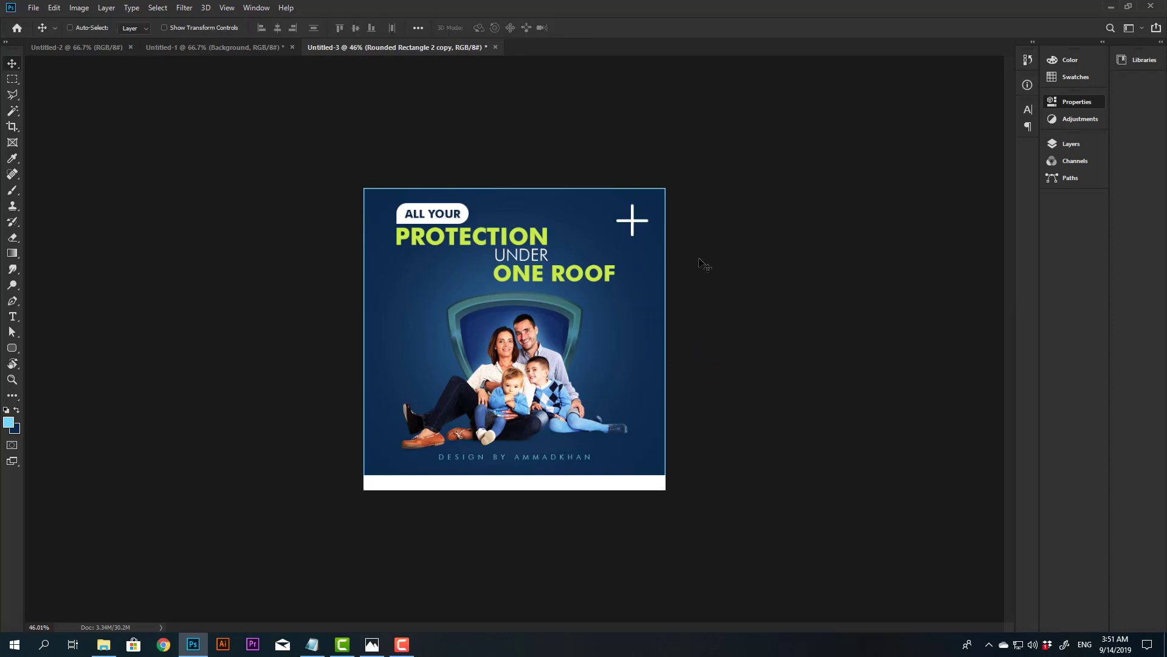
left_click(985, 428, "shift")
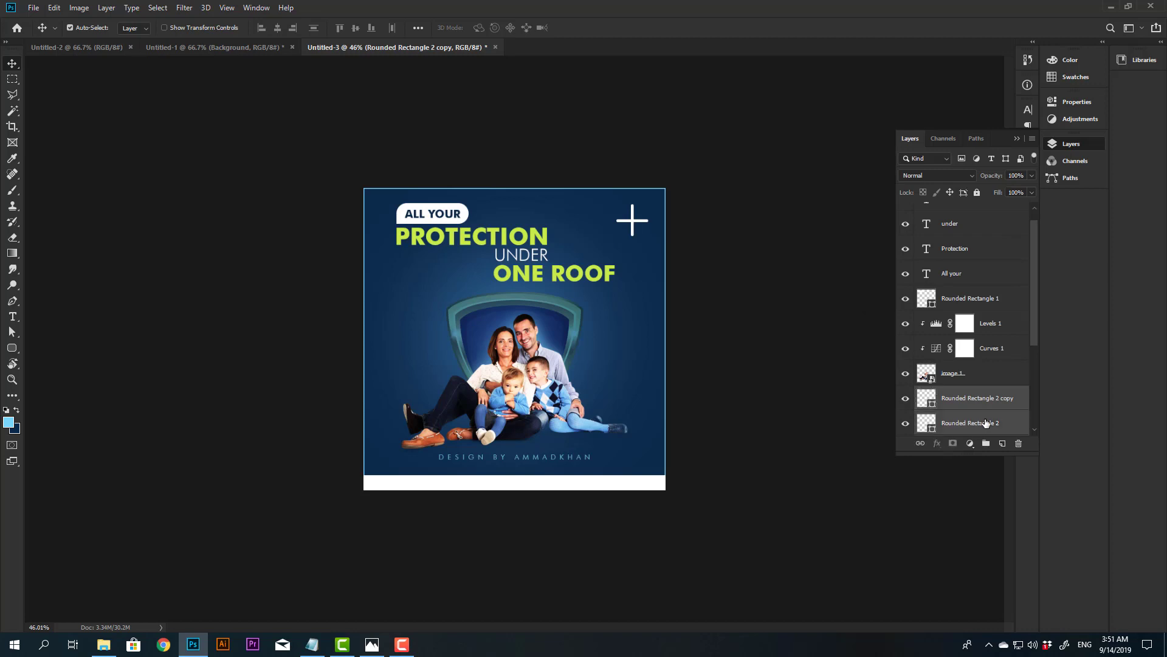
key("ctrl+t")
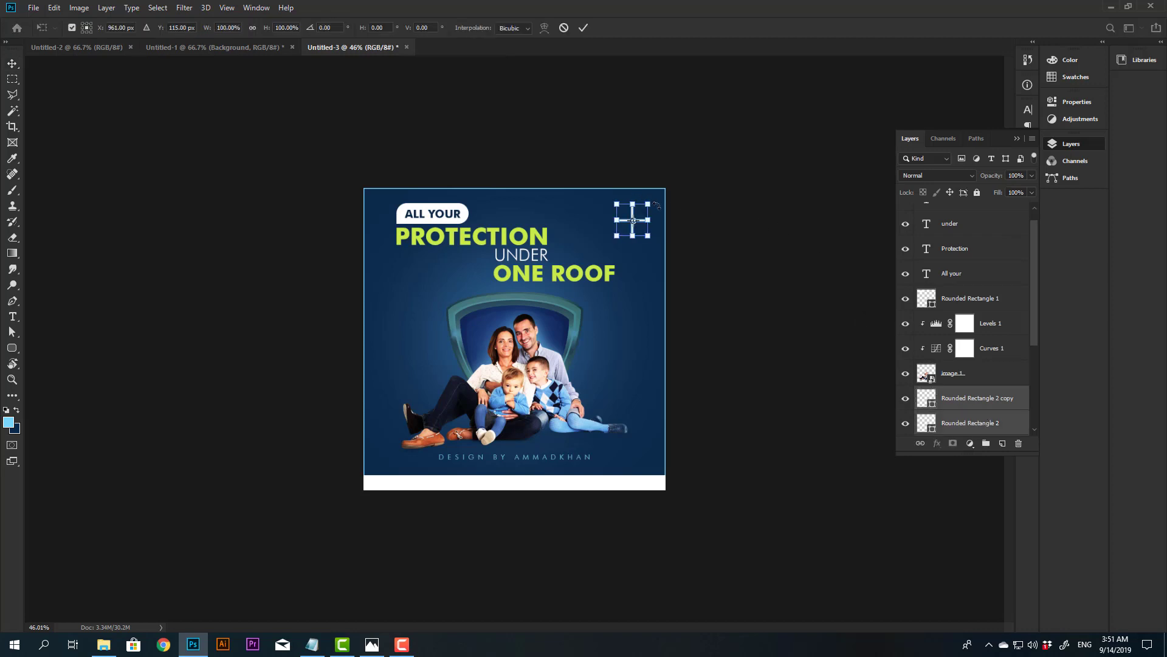
left_click_drag(649, 204, 643, 214)
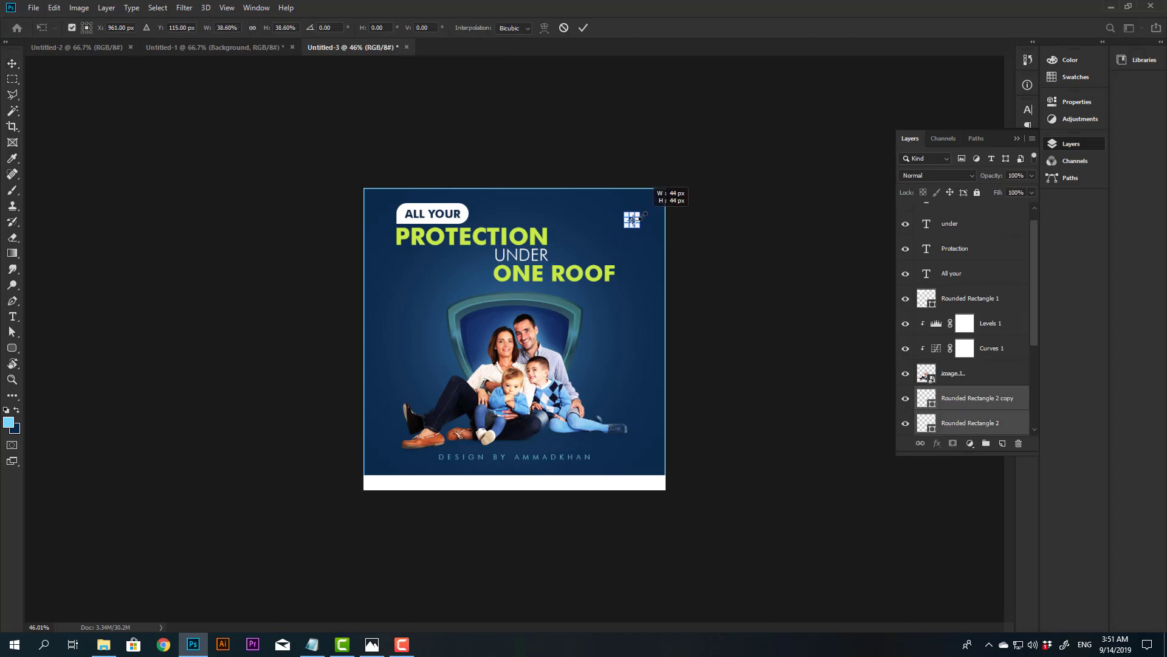
key("Return")
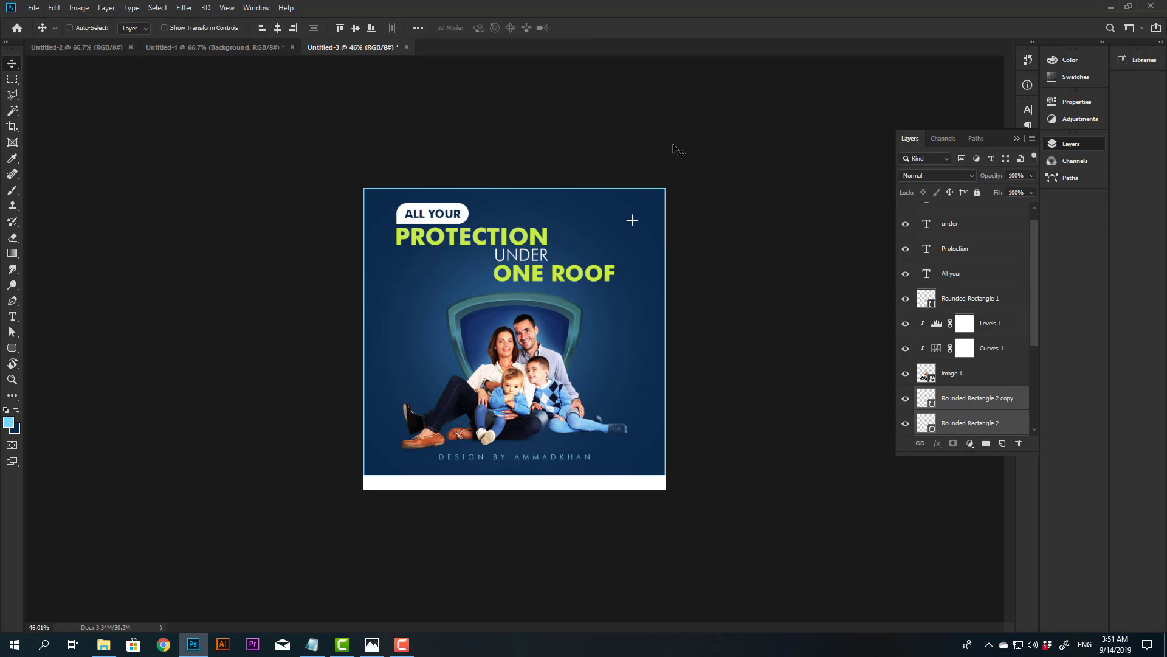
Step: Copy the plus to the left of the shield and rotate it 45° into a cross
left_click_drag(653, 238, 419, 382)
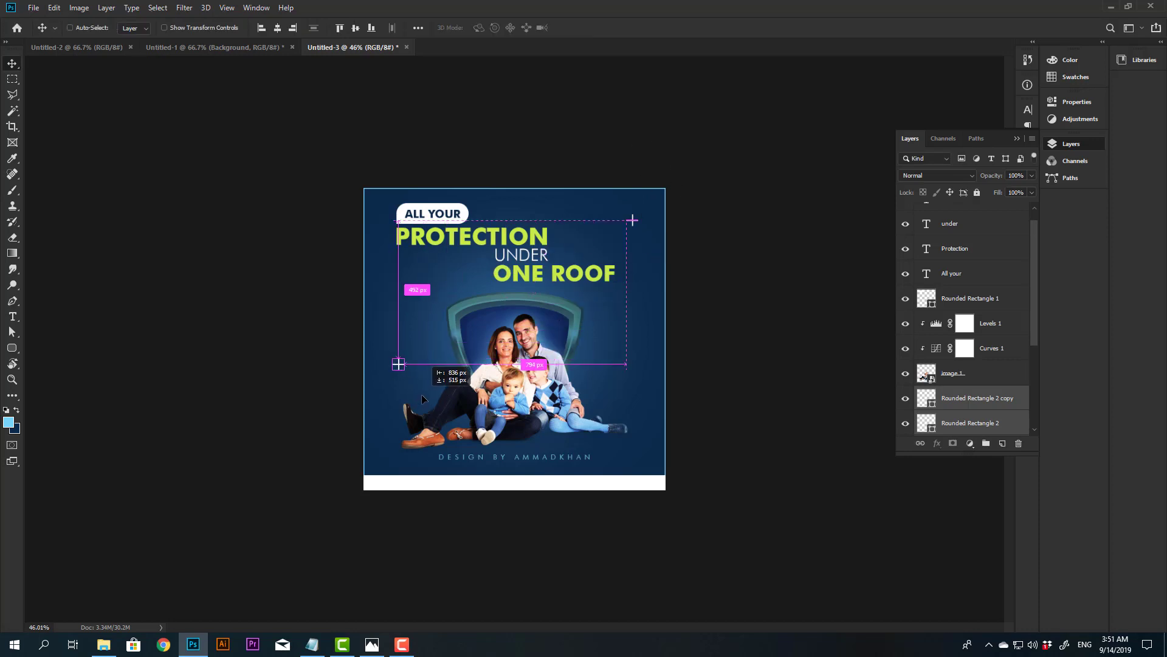
key("ctrl+t")
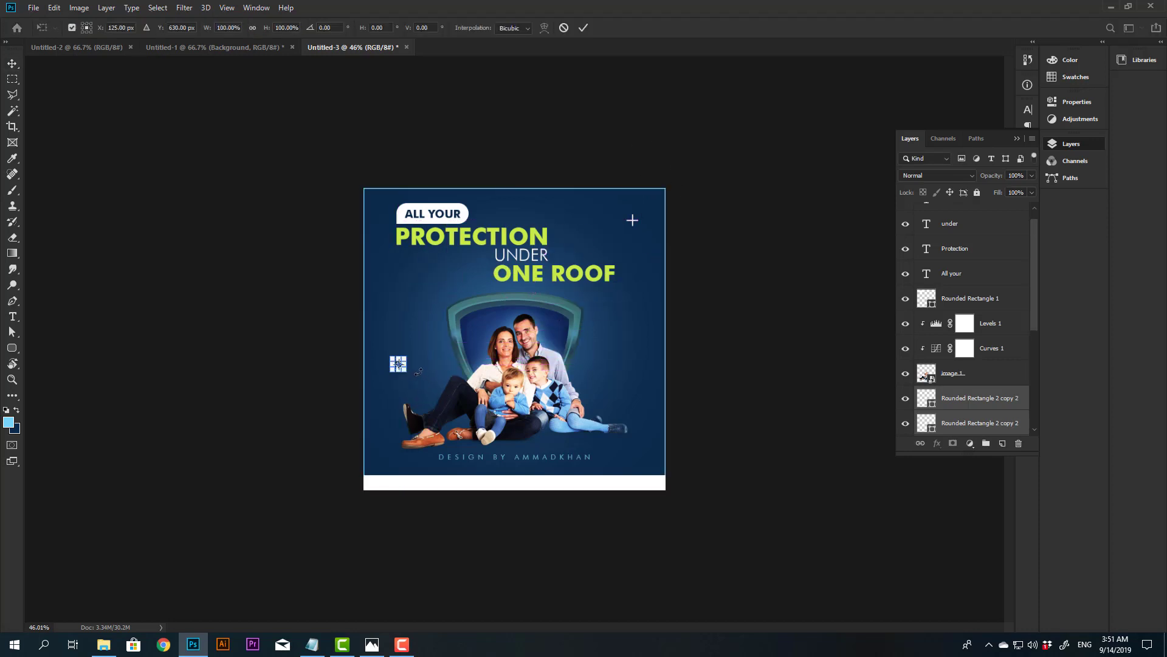
left_click_drag(419, 371, 450, 348)
key("Return")
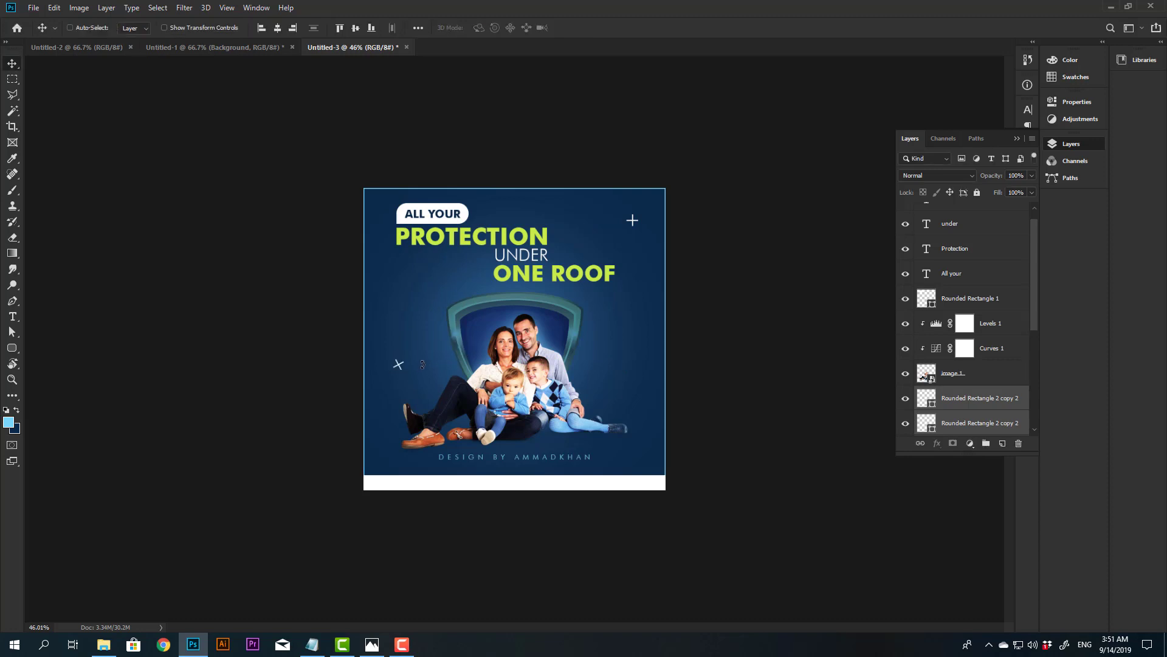
Step: Draw a circle left of the headline area and set its fill to none
key("u")
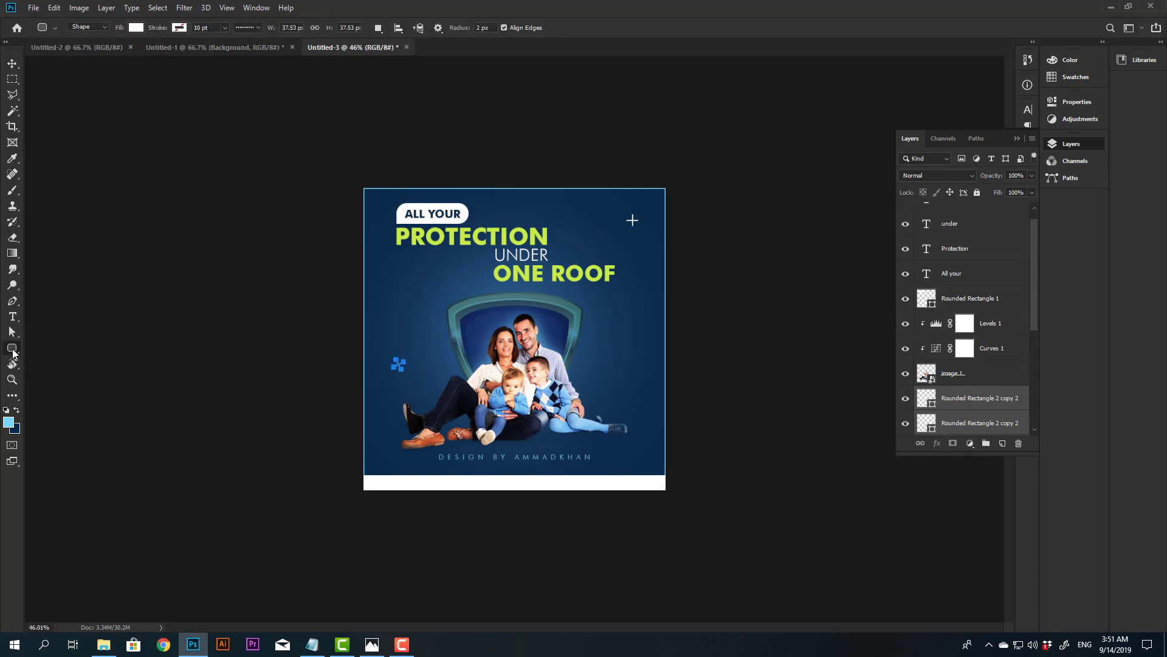
right_click(13, 352)
left_click(60, 360)
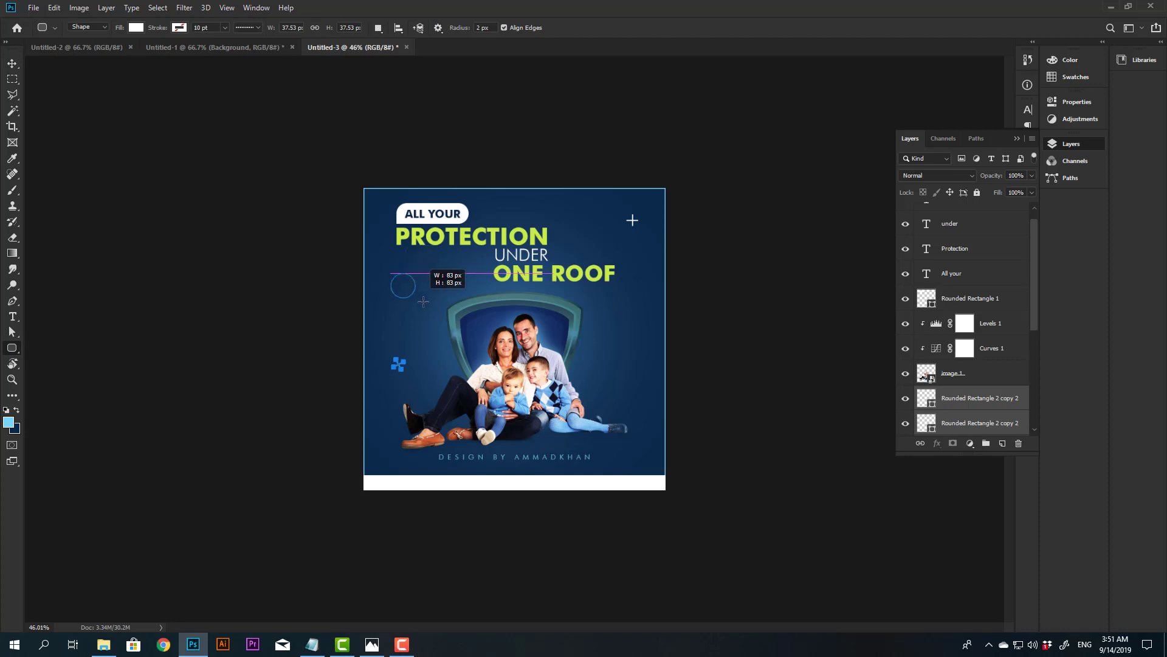
left_click_drag(391, 274, 427, 309)
left_click(134, 28)
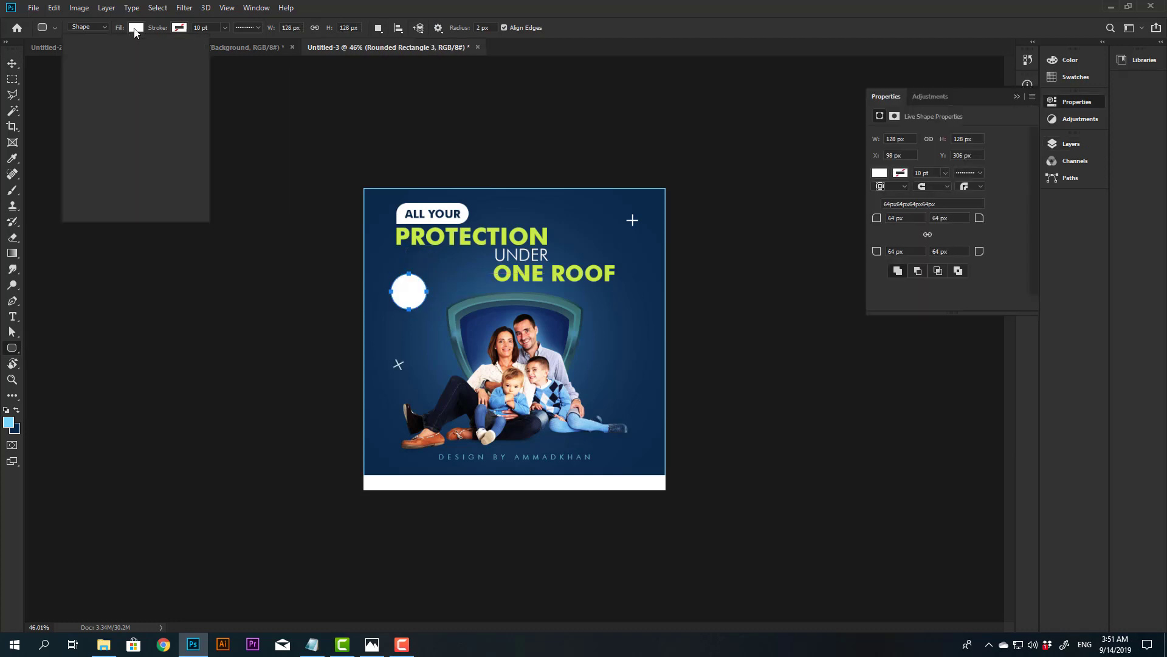
left_click(173, 28)
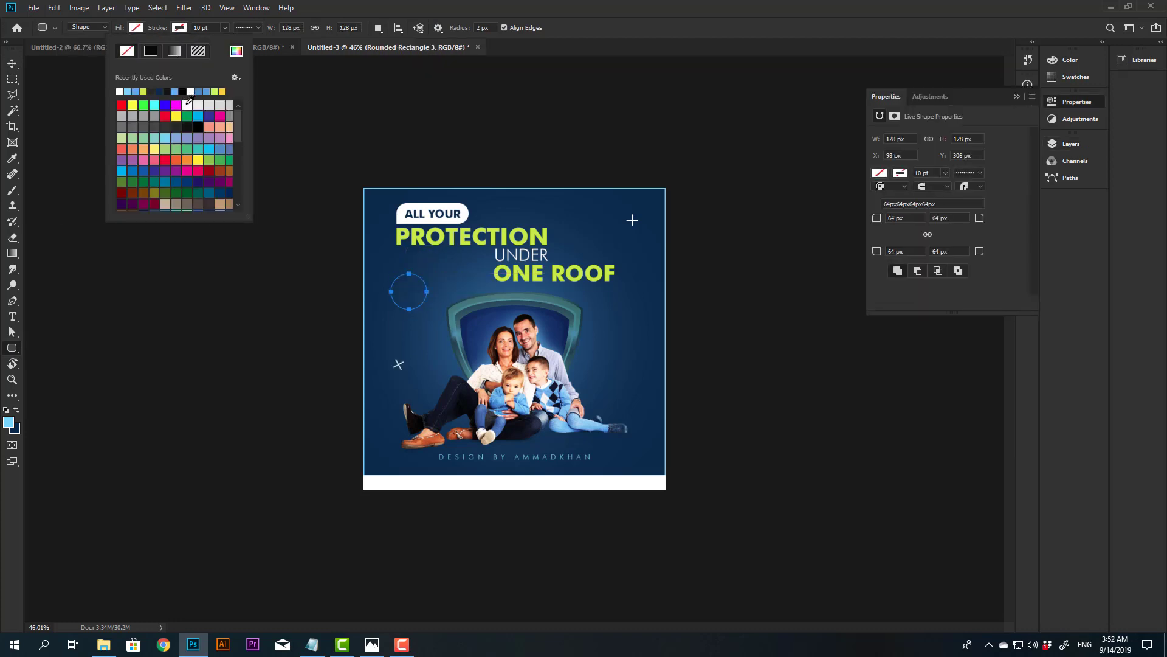
Step: Give the circle a solid white 4 pt outline stroke
key("v")
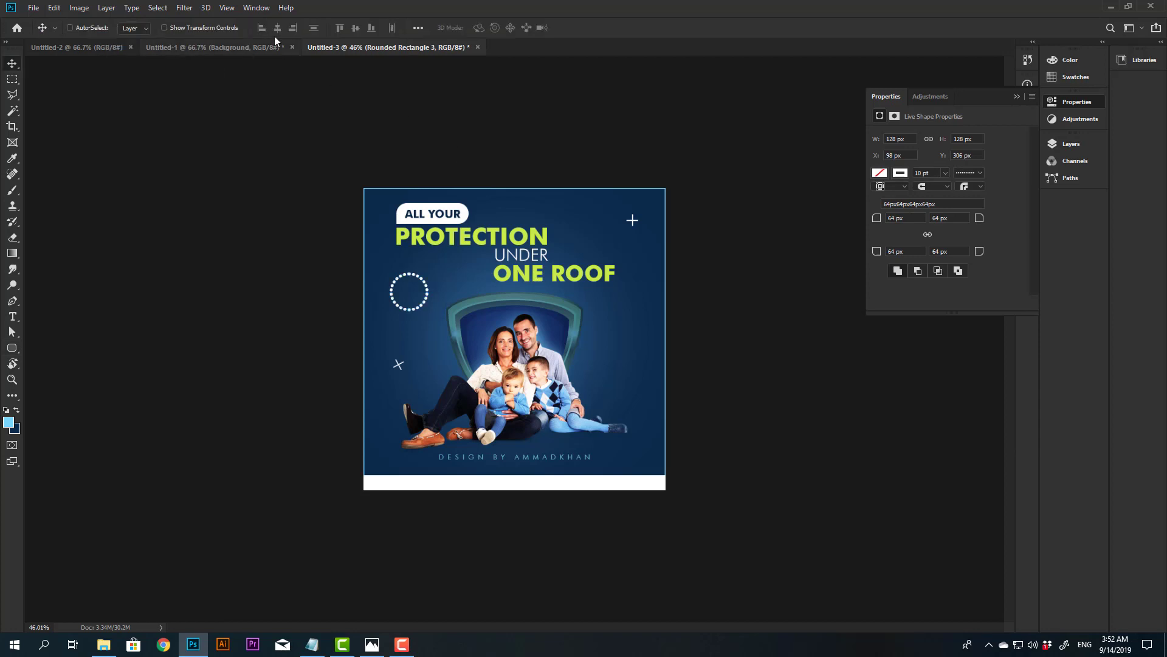
key("u")
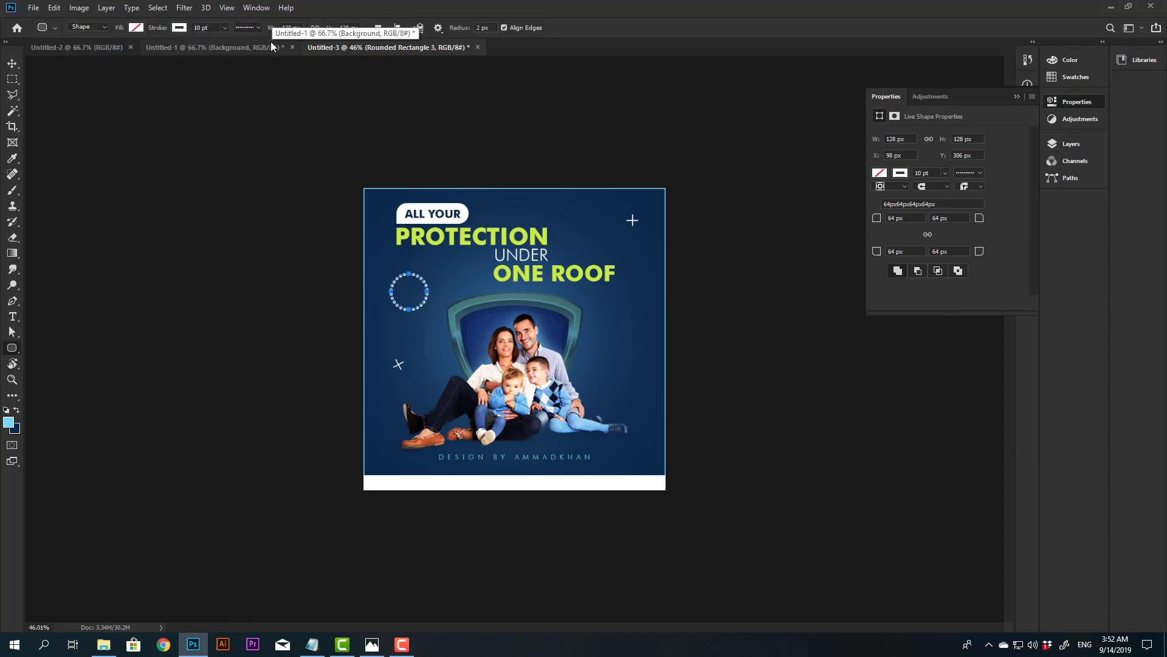
left_click(254, 28)
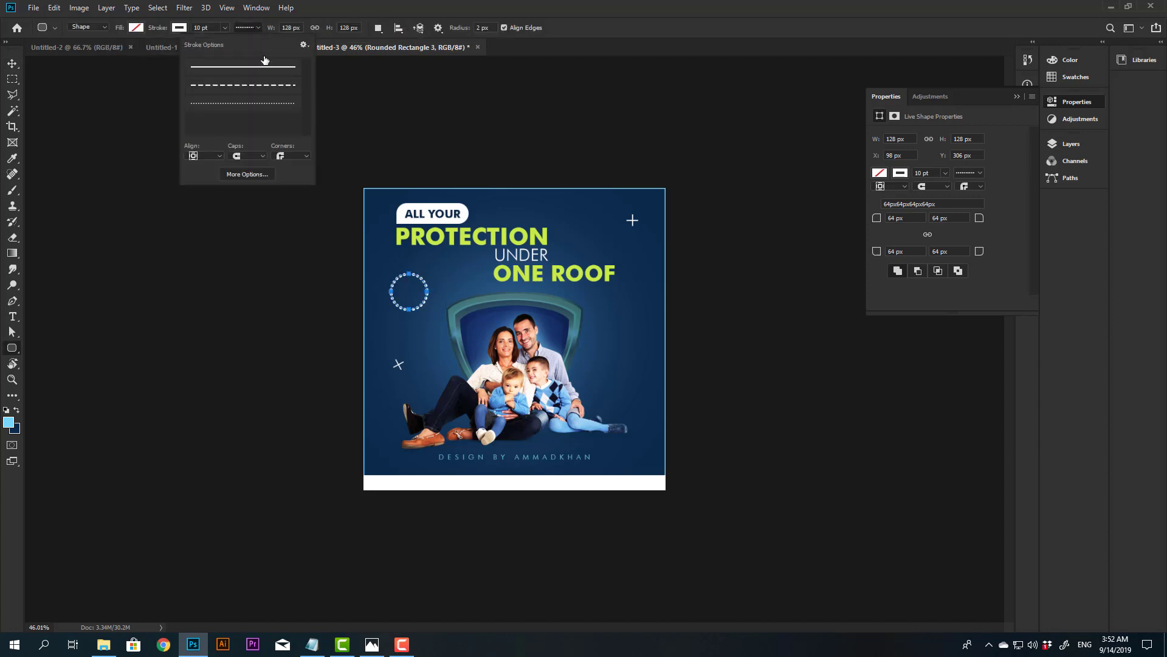
left_click(254, 28)
left_click(251, 67)
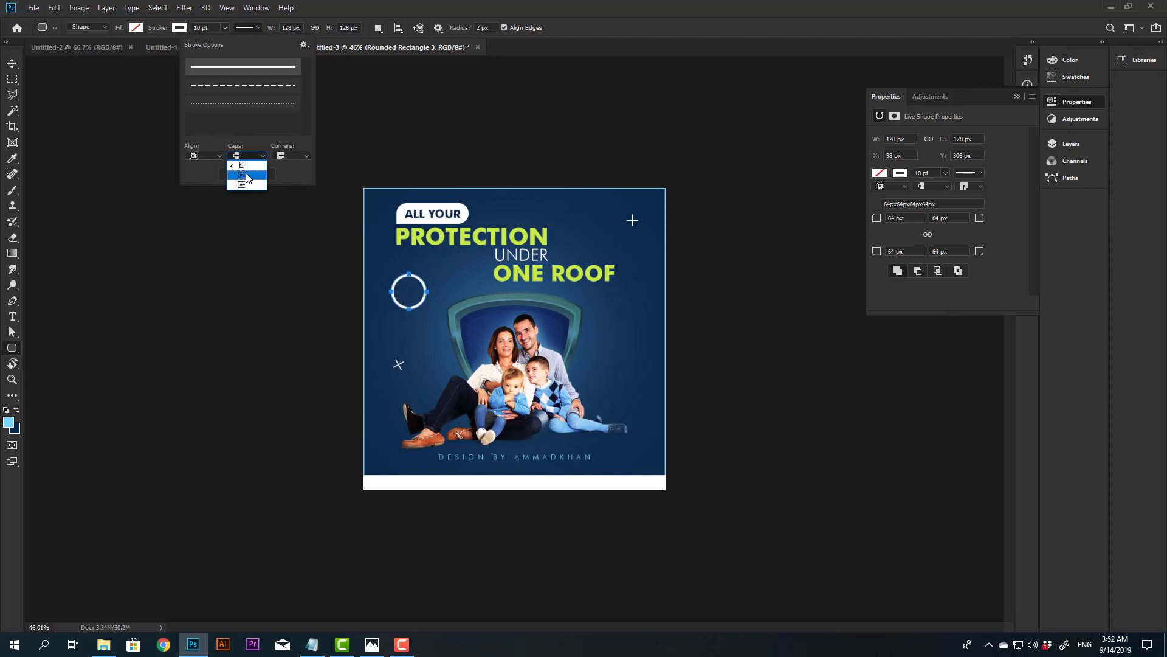
key("v")
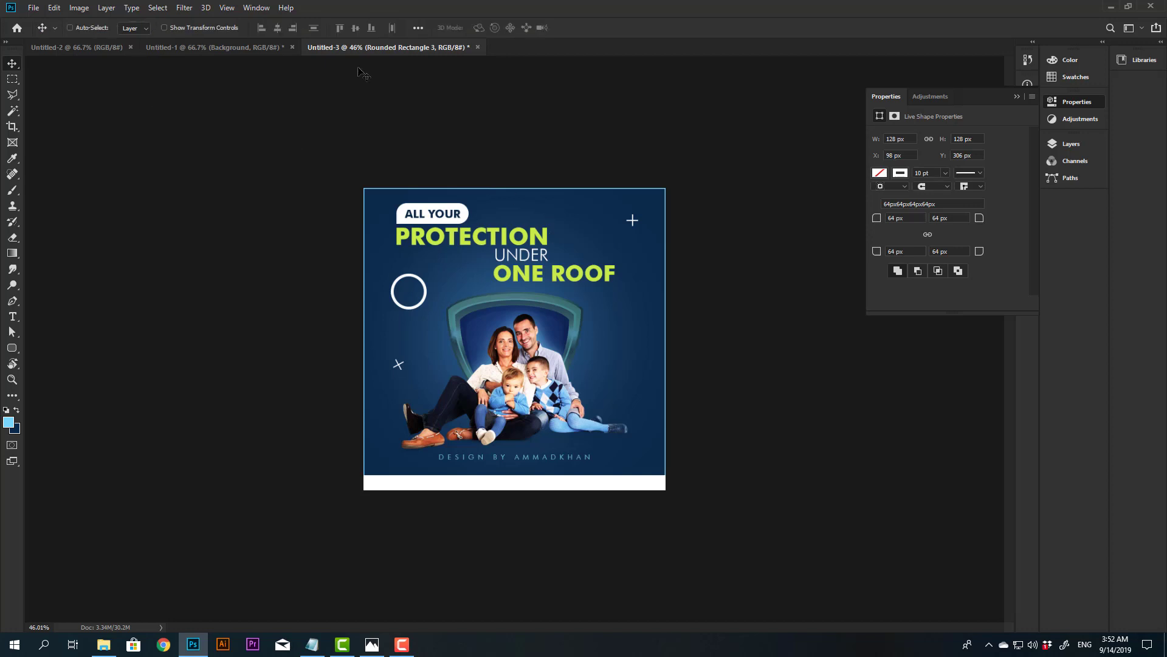
key("u")
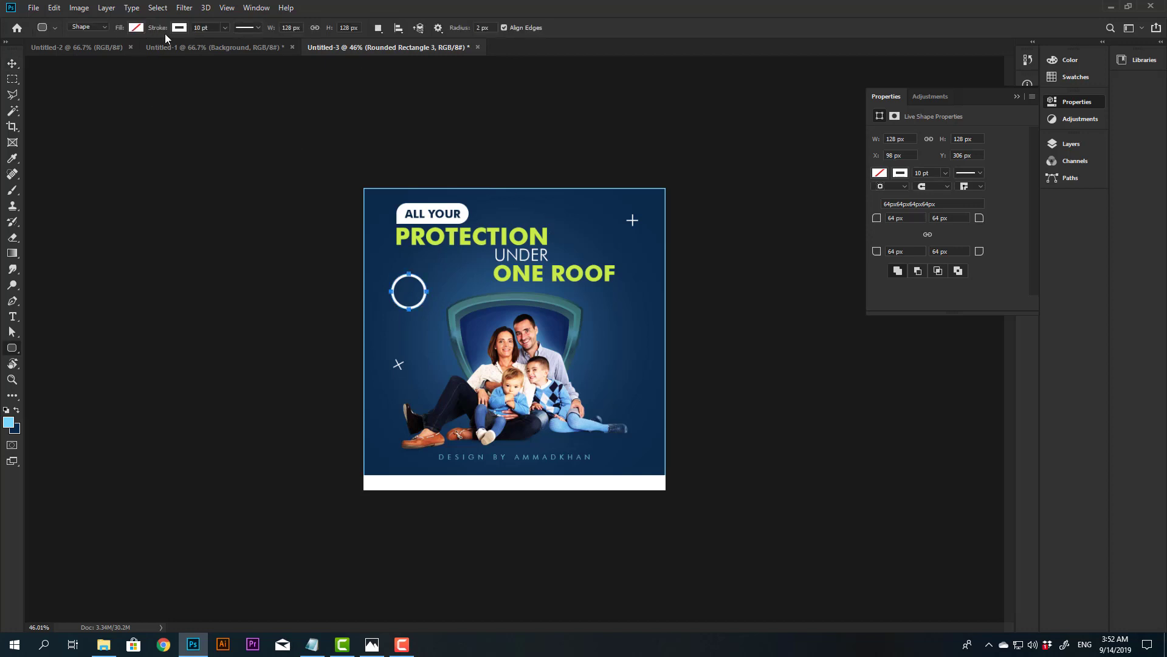
left_click(215, 27)
type("4")
key("Return")
Step: Shrink the circle to 82 px wide with Ctrl+T
key("v")
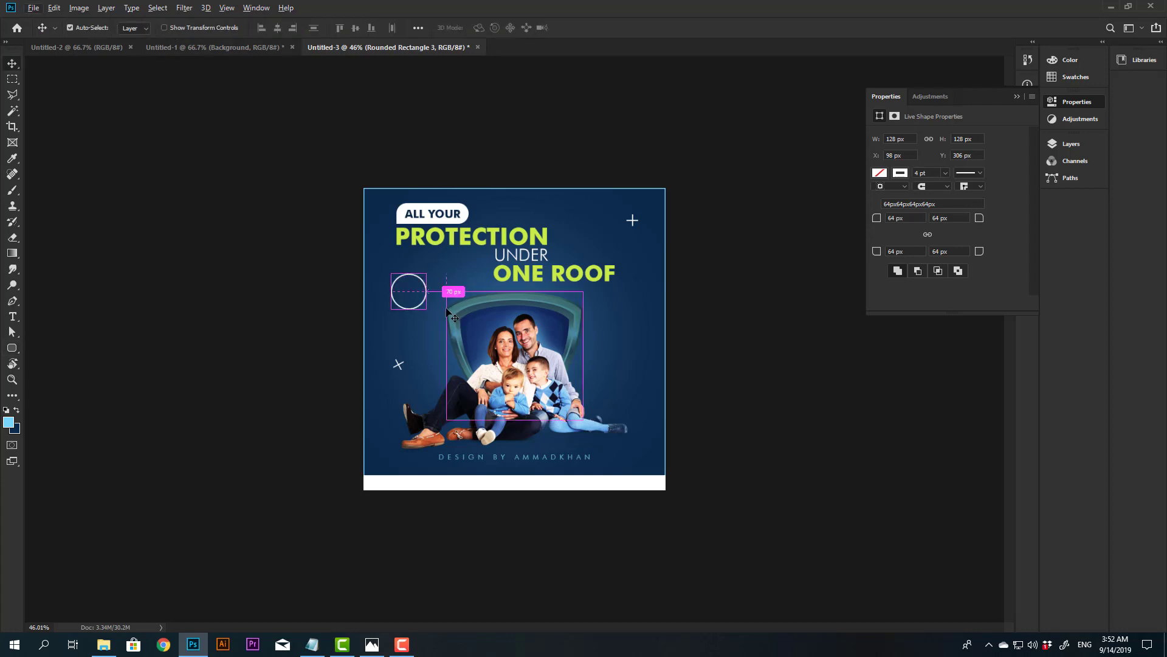
key("ctrl+t")
mouse_move(427, 274)
left_mouse_down()
mouse_move(421, 280)
mouse_move(648, 371)
left_mouse_up()
key("Return")
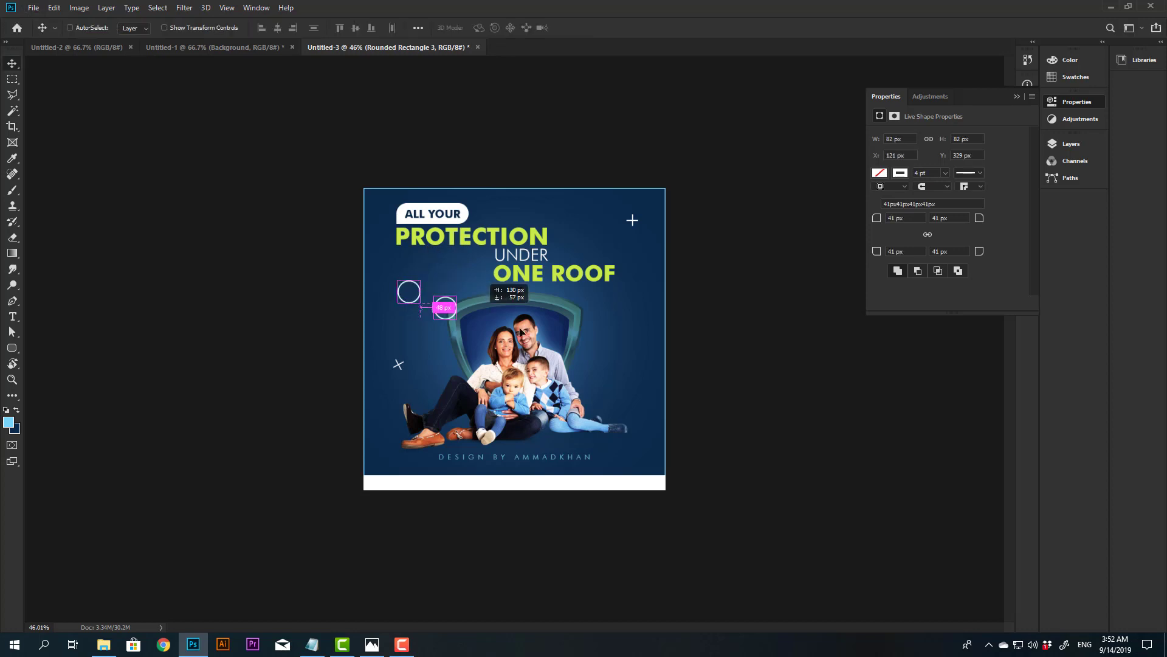
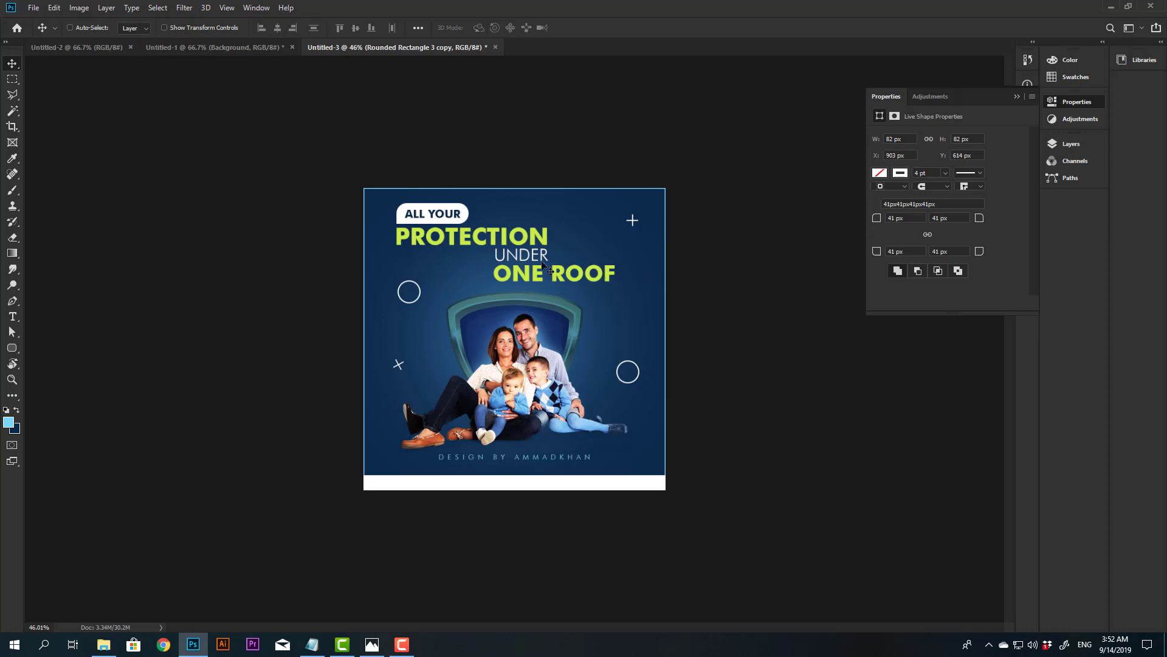
Step: Scale the UNDER text to about 88% and nudge it right and up
scroll(517, 237, "down", 1)
scroll(517, 238, "up", 1)
right_click(535, 259)
left_click(547, 268)
key("ctrl+t")
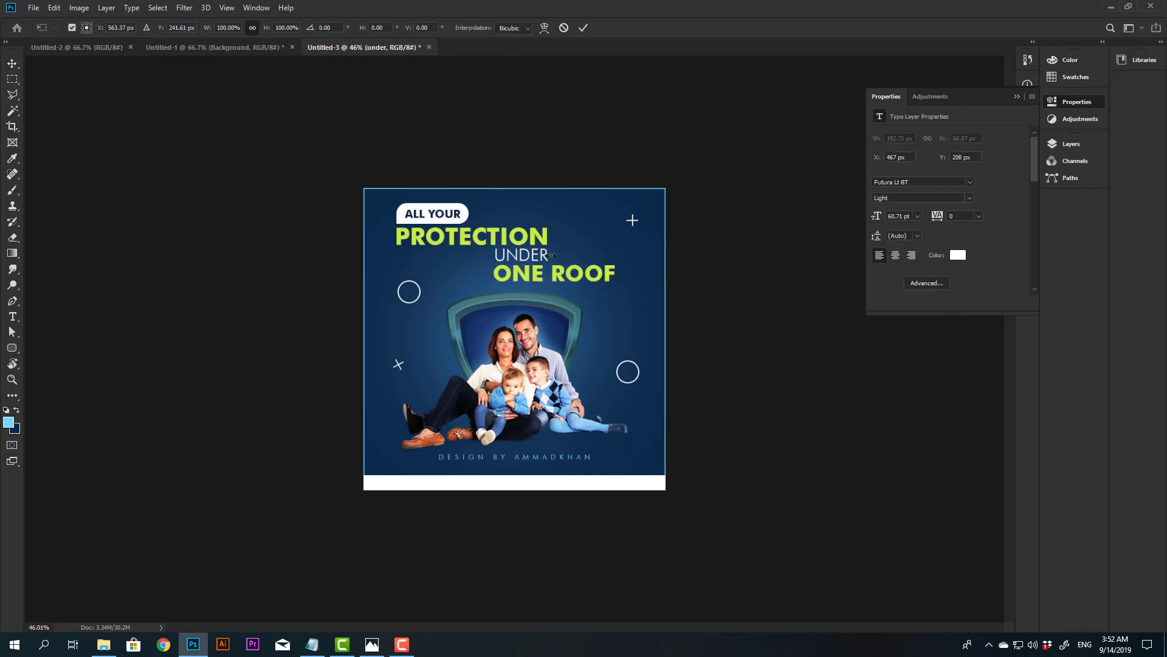
left_click_drag(550, 246, 543, 248)
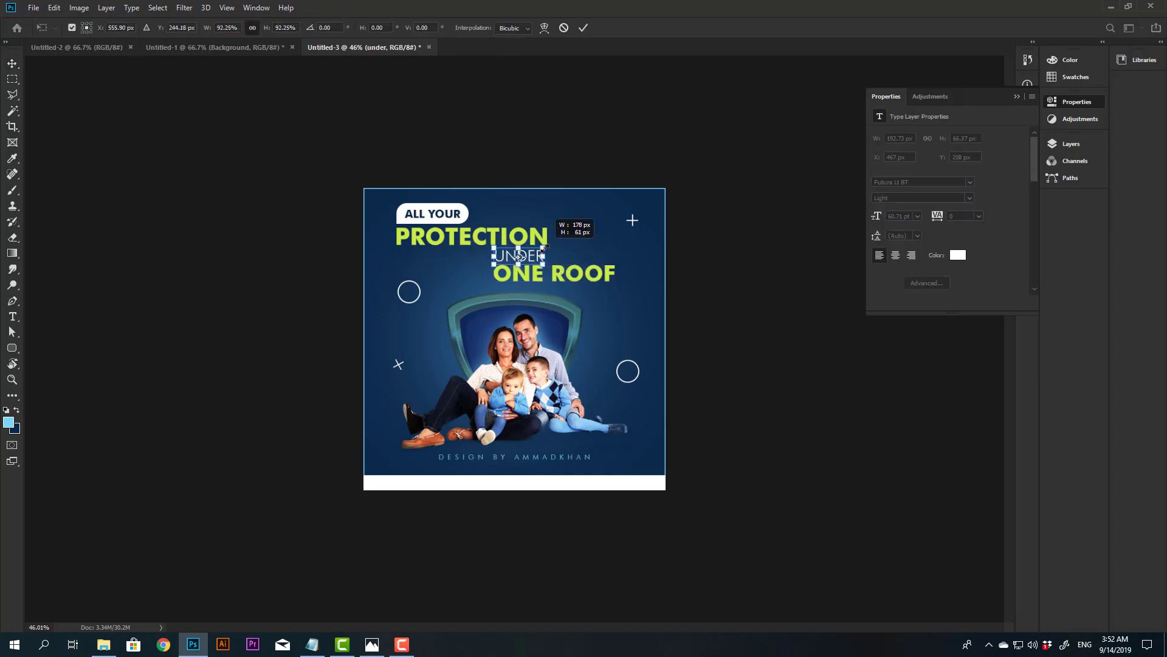
key("Return")
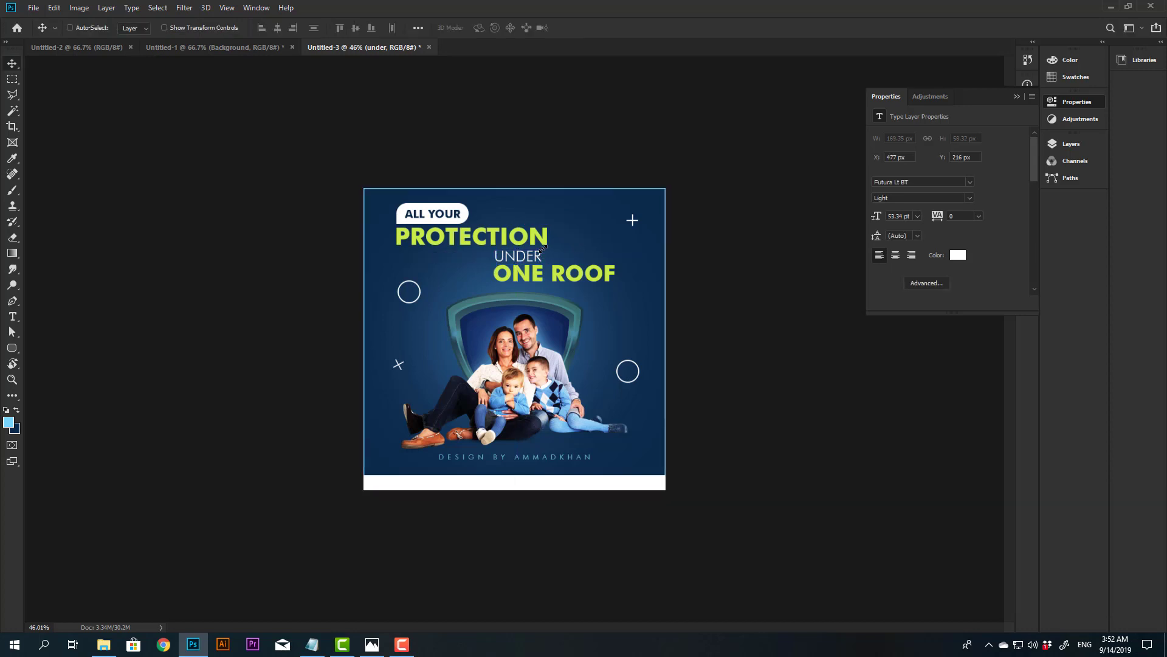
key("Right")
key("Right")
key("Right")
key("Right")
key("Right")
key("Right")
key("Right")
key("Right")
key("Up")
key("Up")
key("Up")
key("Right")
key("Right")
key("Right")
key("Right")
key("Up")
key("Up")
key("Up")
Step: Scale the ONE ROOF text to 88% and nudge it right and up
right_click(599, 277)
left_click(614, 282)
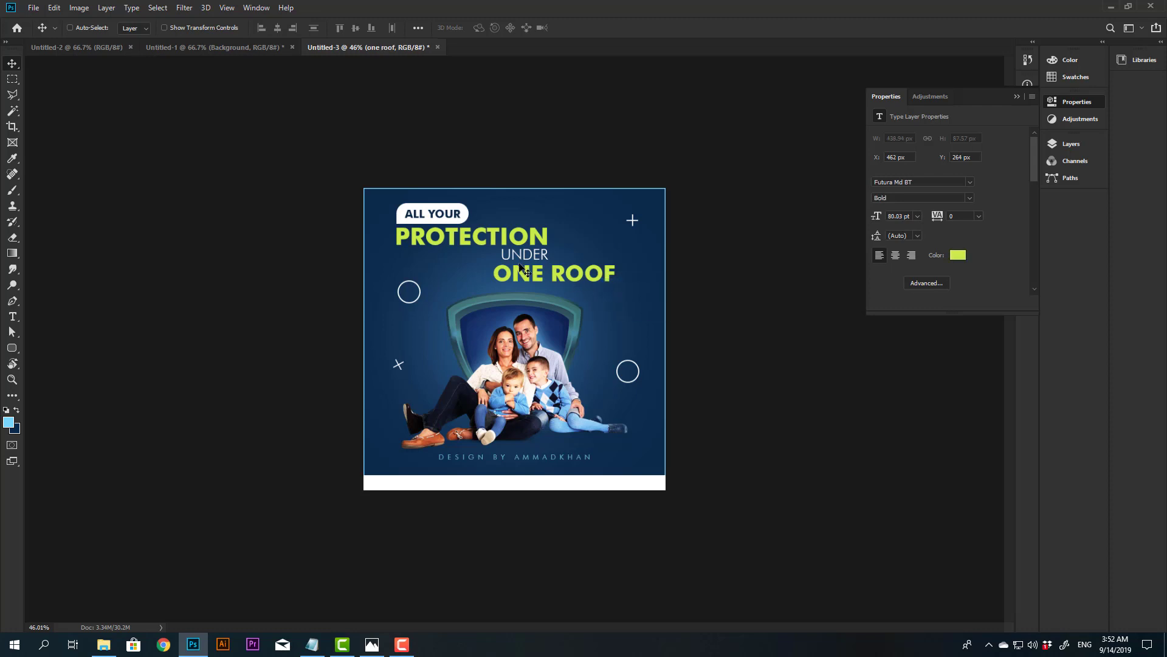
key("ctrl+t")
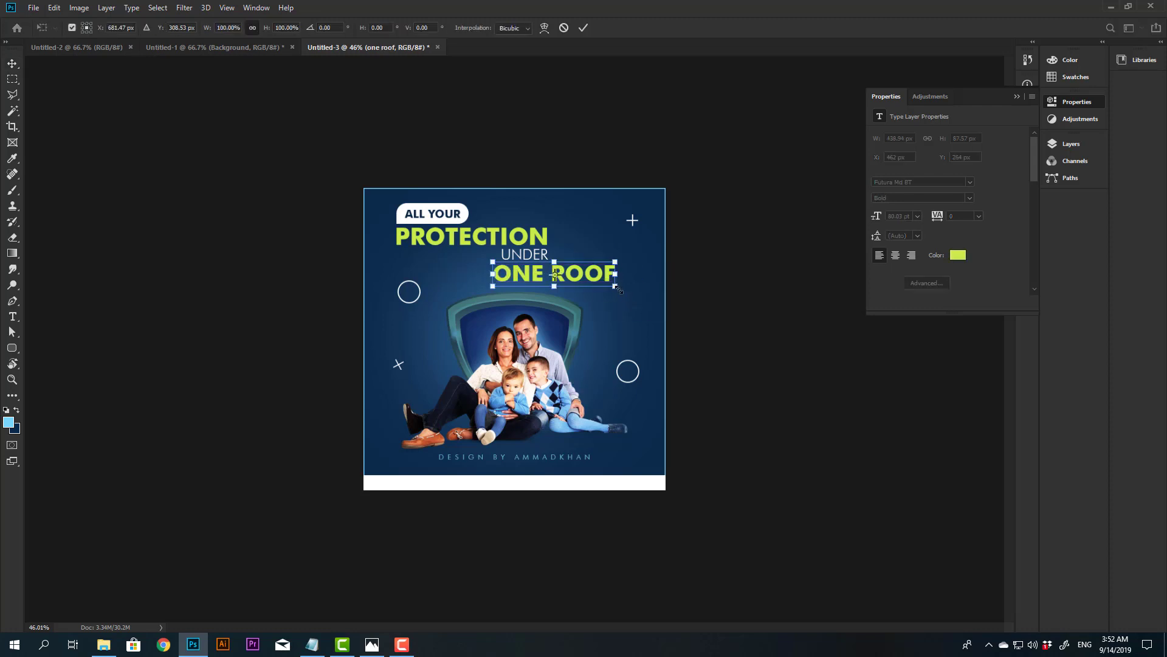
left_click_drag(615, 287, 601, 283)
key("Return")
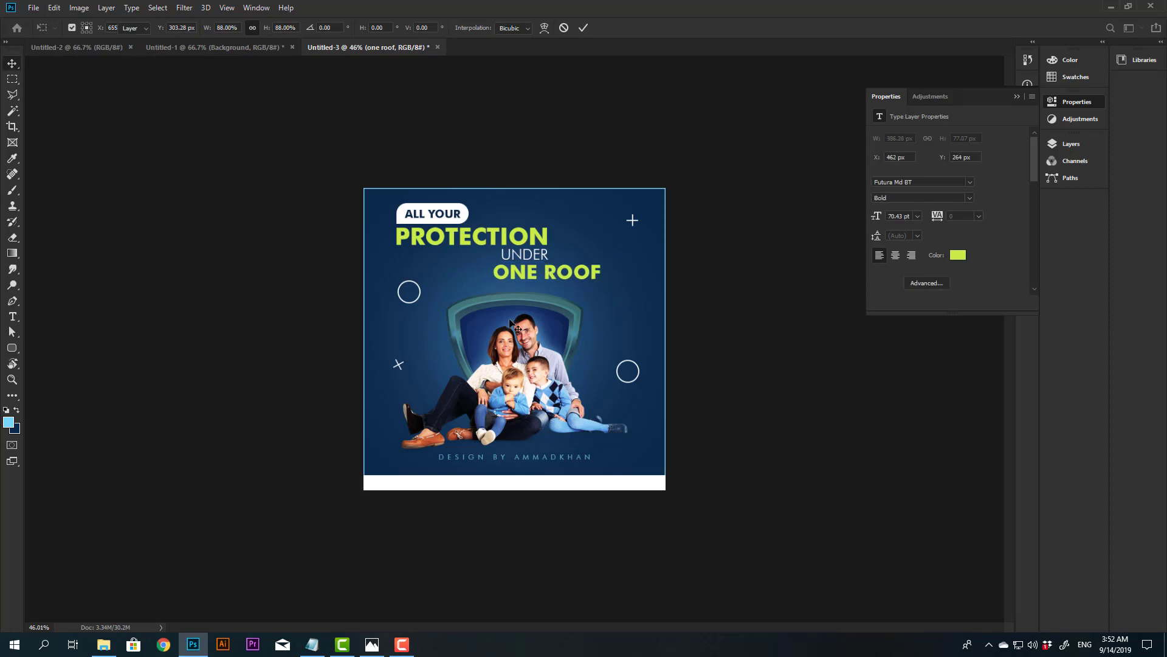
key("Up")
key("Up")
key("Up")
key("shift+Right")
key("shift+Right")
key("Right")
key("Right")
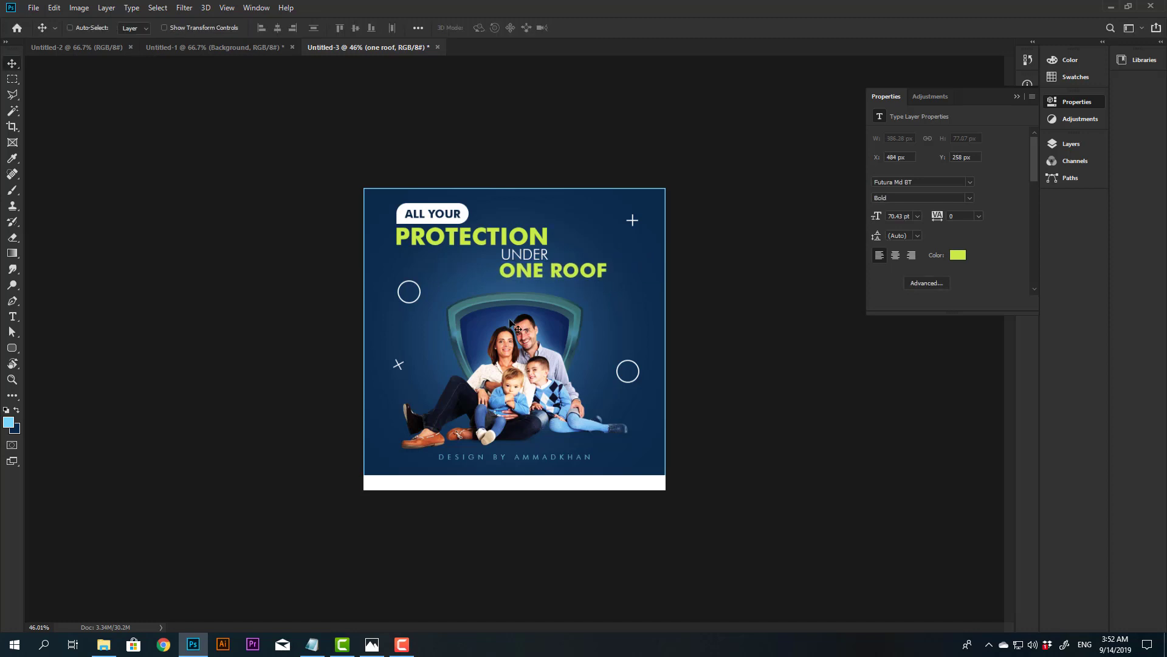
key("p")
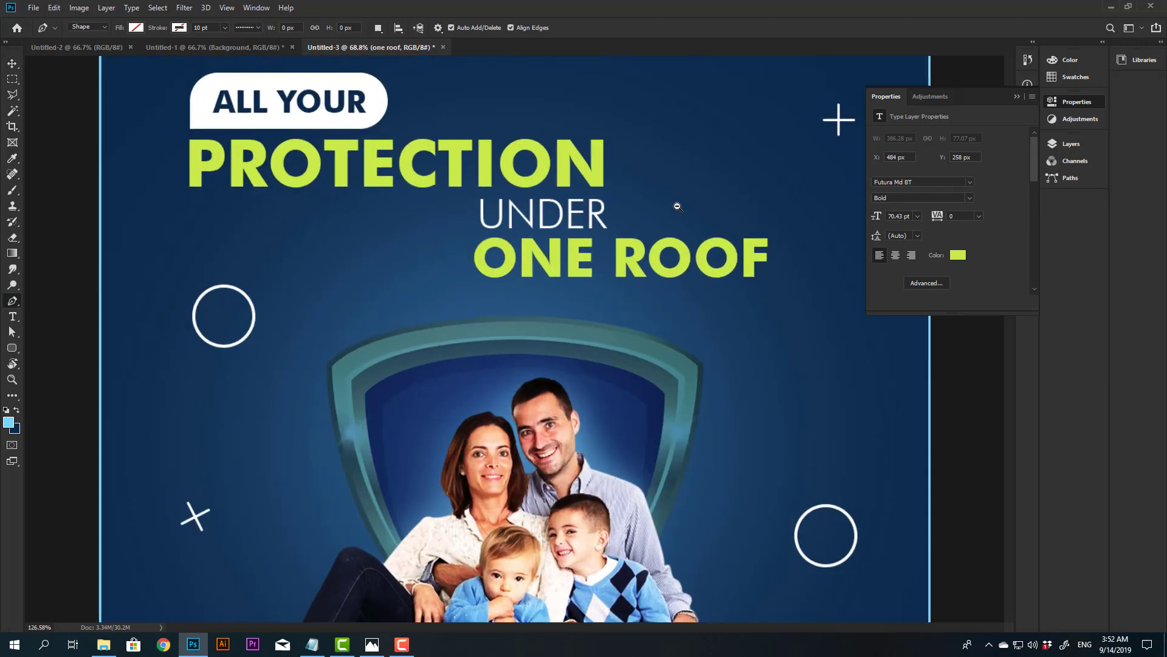
Step: Draw a roof-peak line with the Pen right of UNDER and give it a white stroke
left_click(609, 262, "ctrl")
left_click_drag(502, 294, 433, 316)
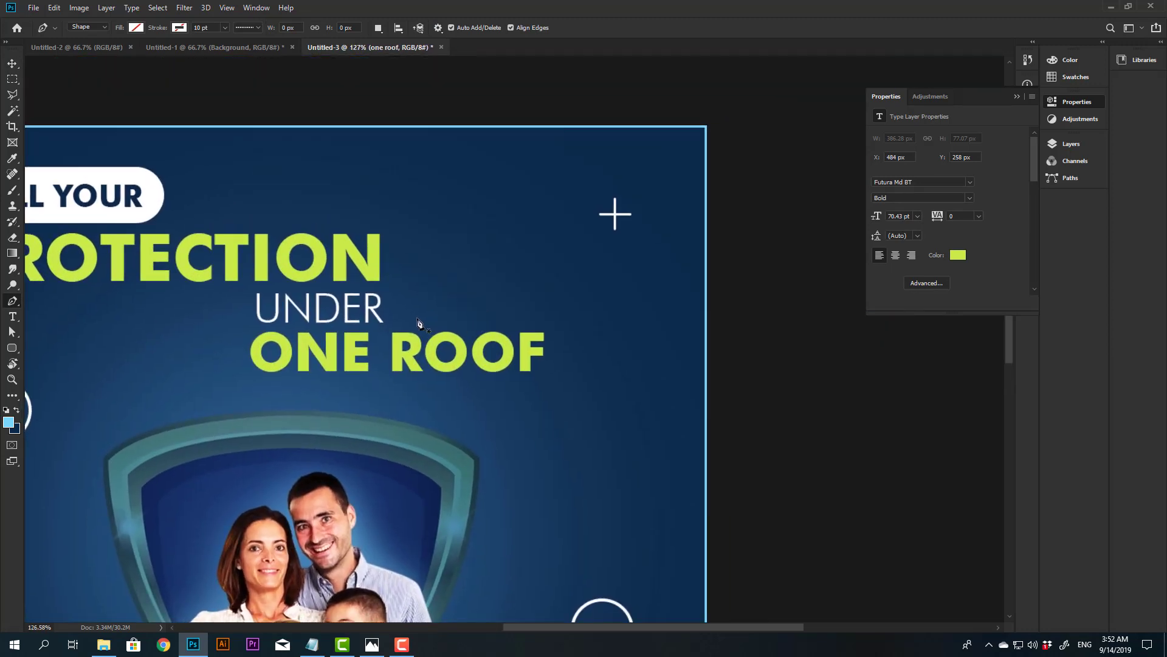
left_click(416, 318)
left_click(468, 319)
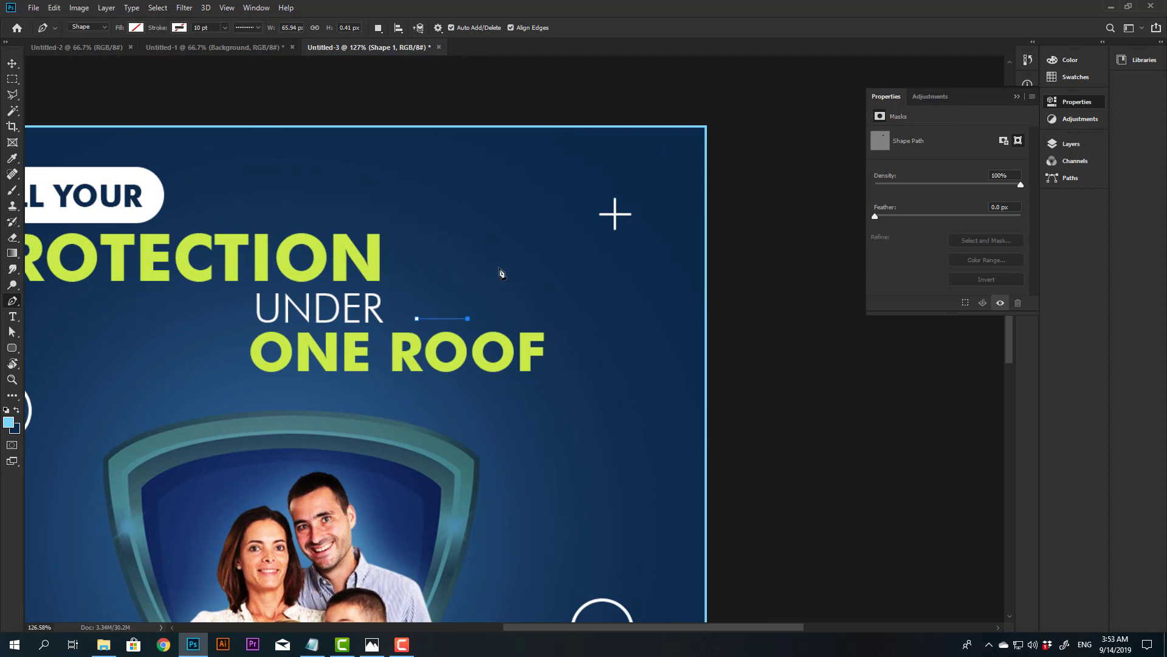
left_click(500, 265)
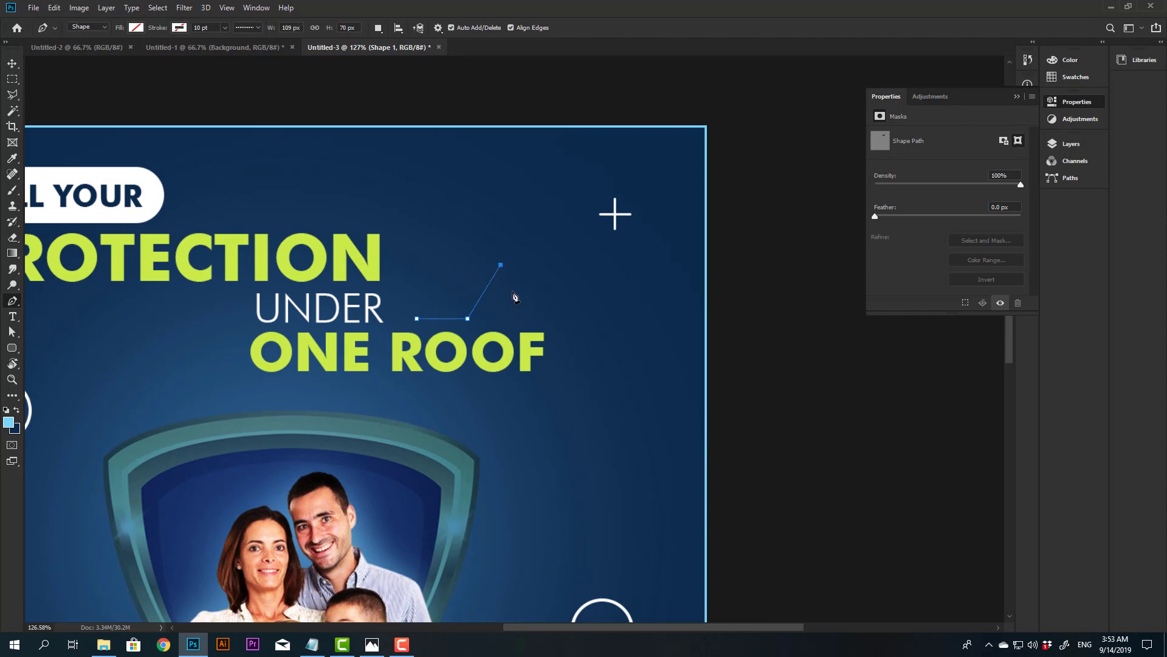
left_click(535, 322)
left_click(535, 320)
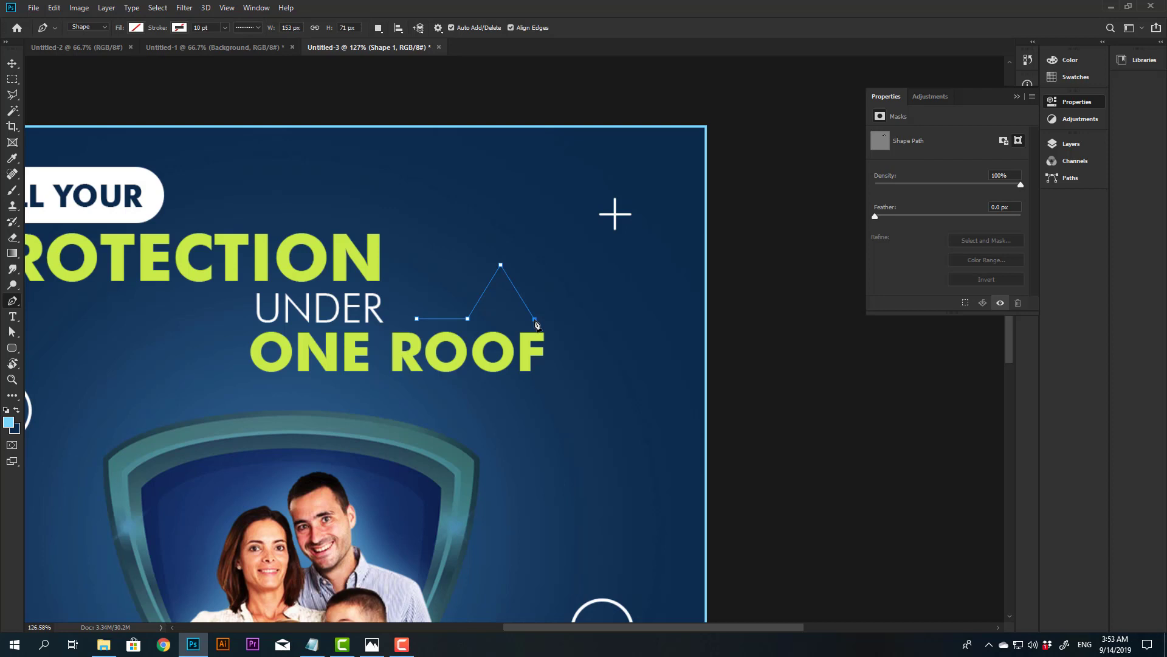
left_click(179, 28)
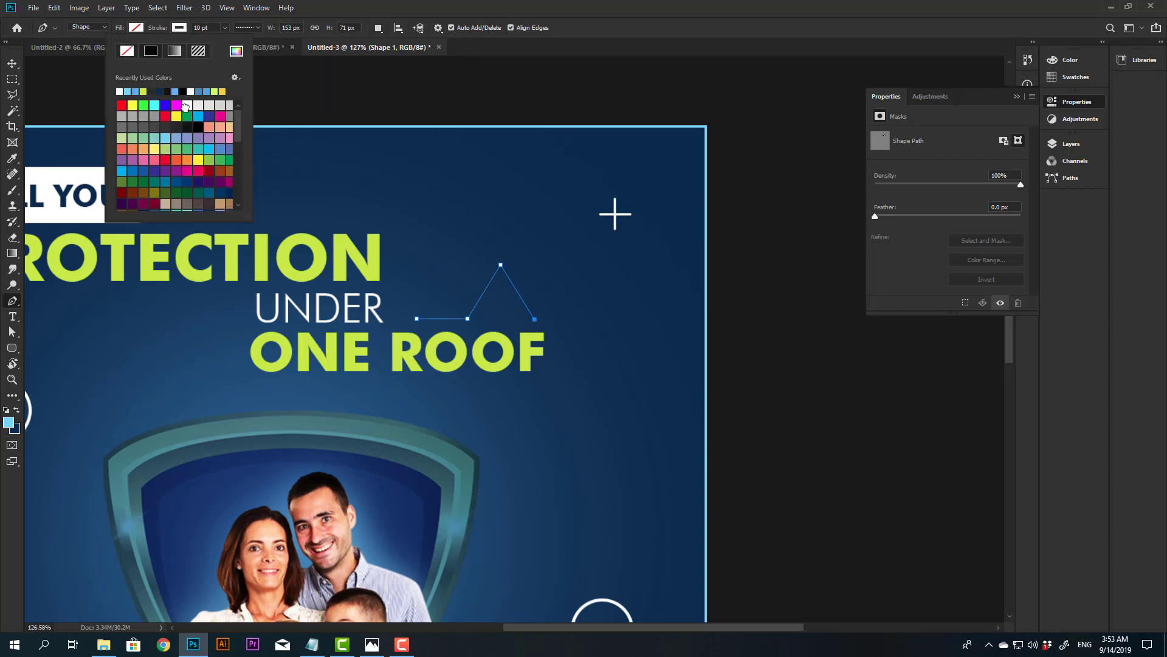
left_click(185, 107)
Step: Make the roof line's stroke solid with round caps and a thinner width
key("v")
key("u")
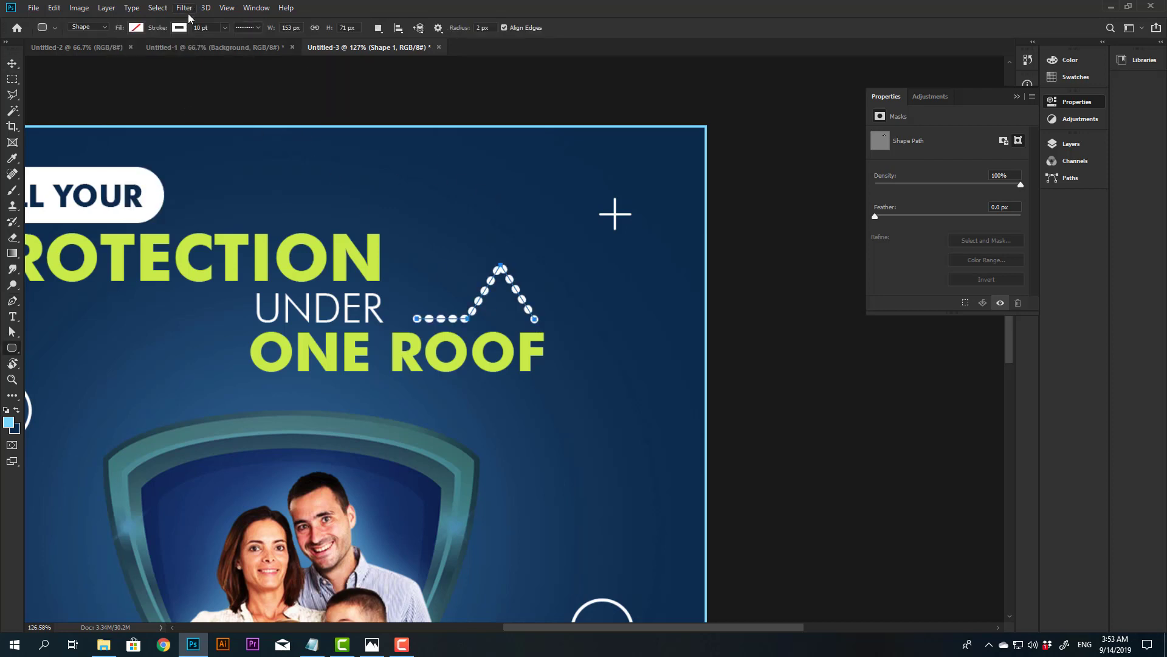
left_click(246, 28)
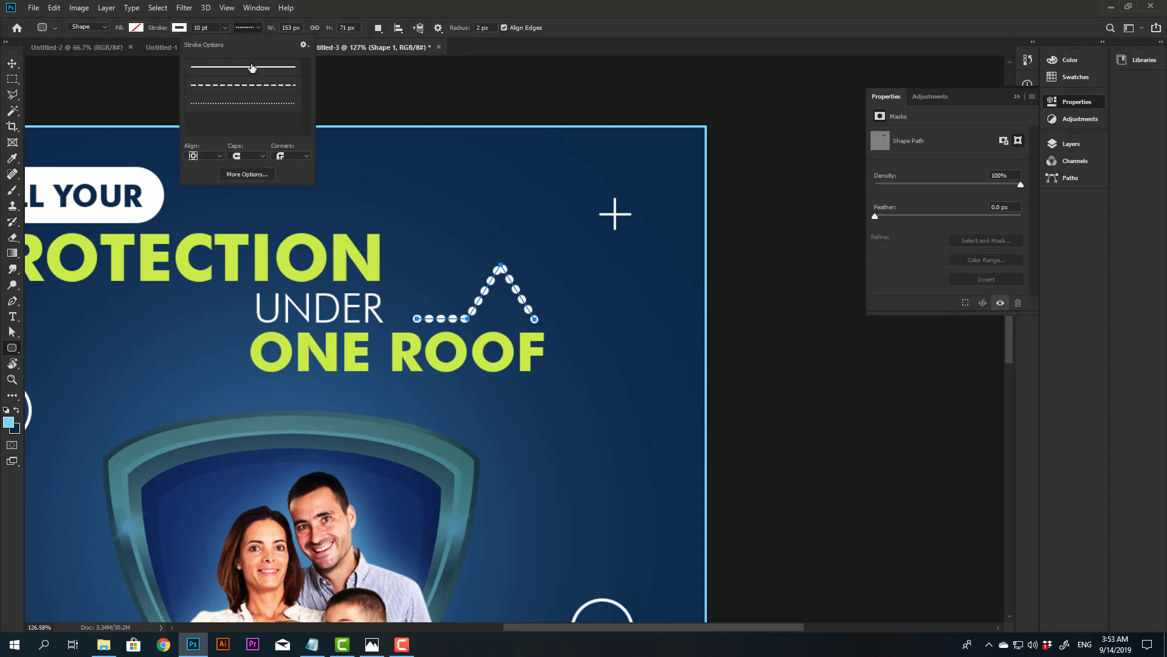
left_click(253, 67)
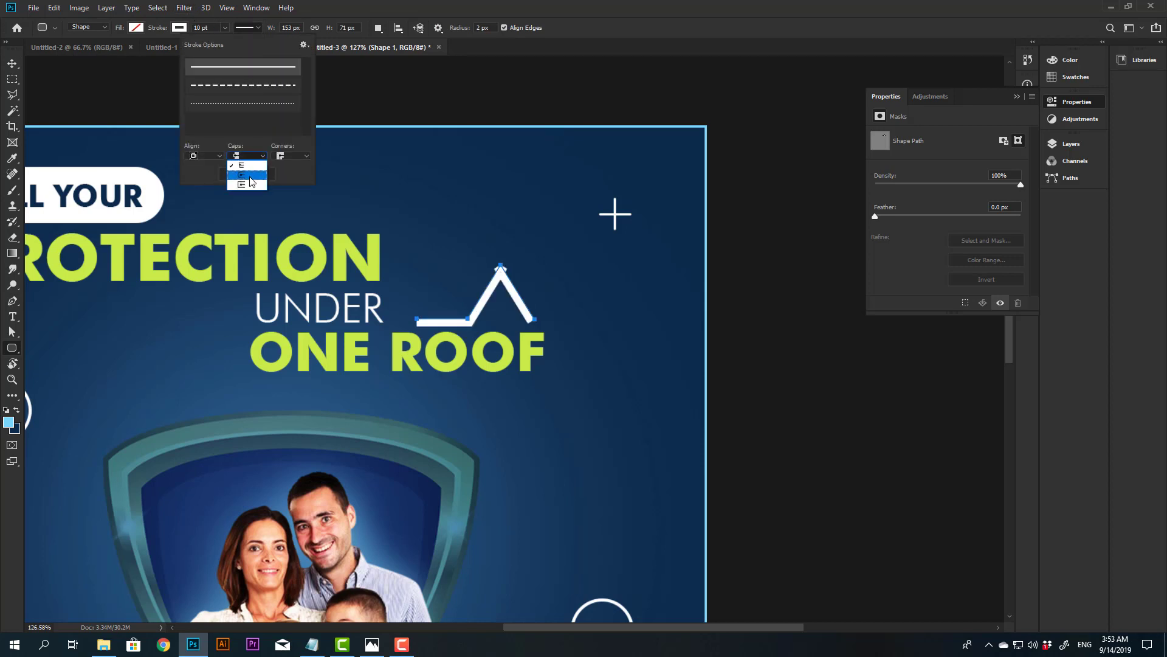
left_click(250, 175)
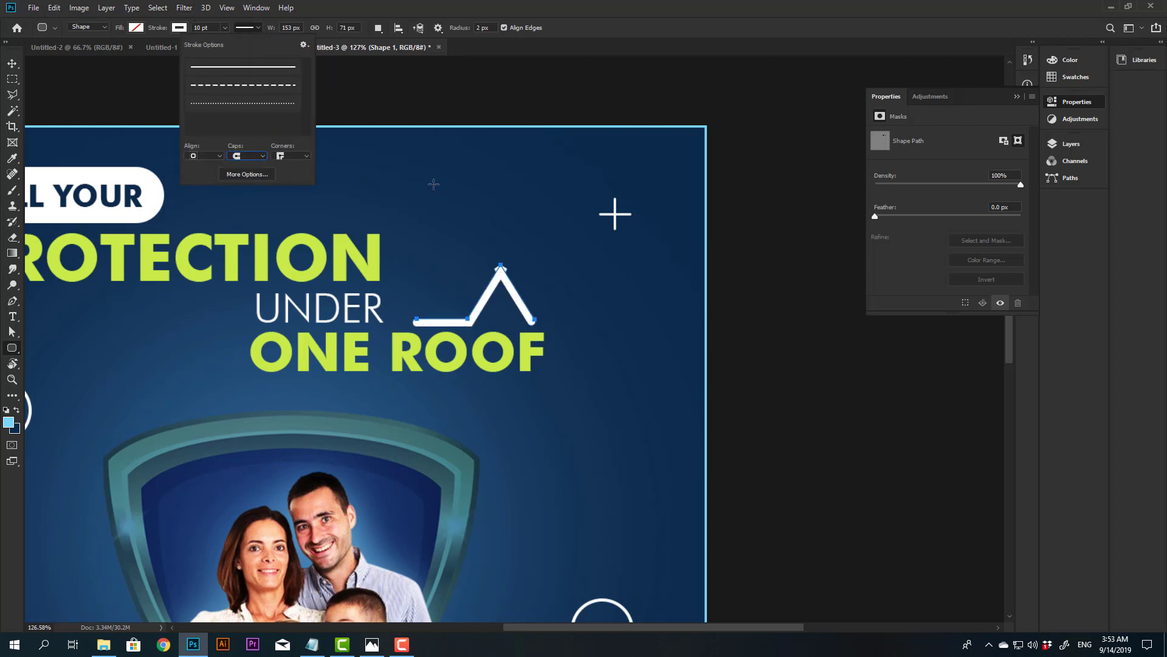
left_click(202, 27)
type("3")
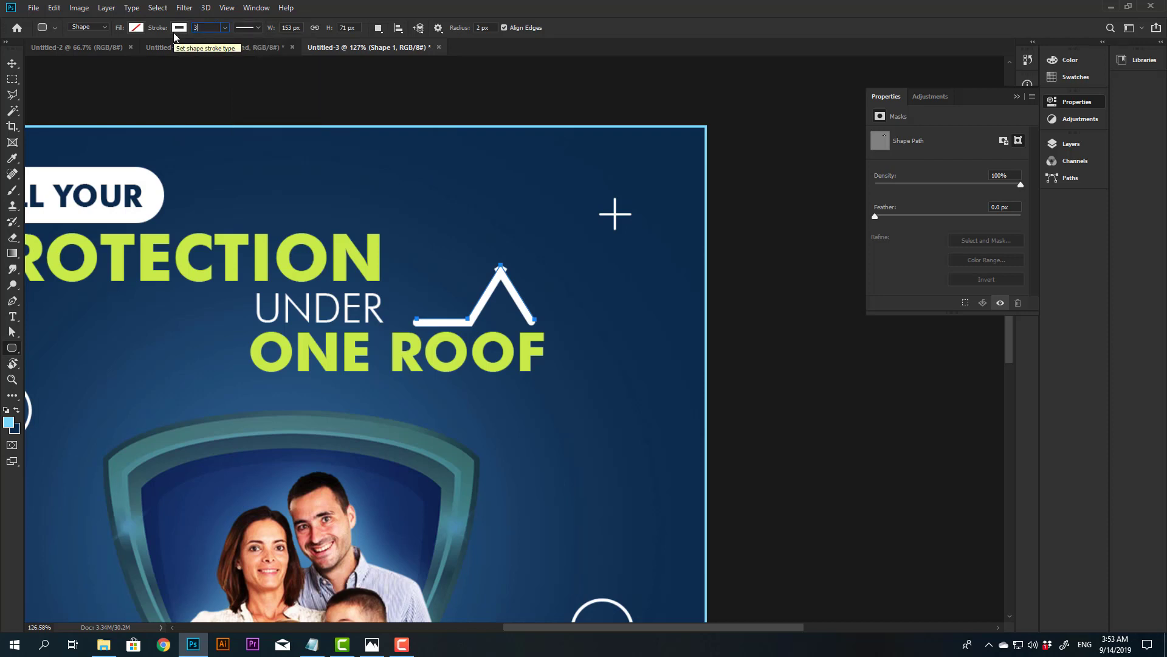
type("2")
key("Return")
Step: Recheck the stroke cap options and dismiss the stray Rounded Rectangle dialog
key("v")
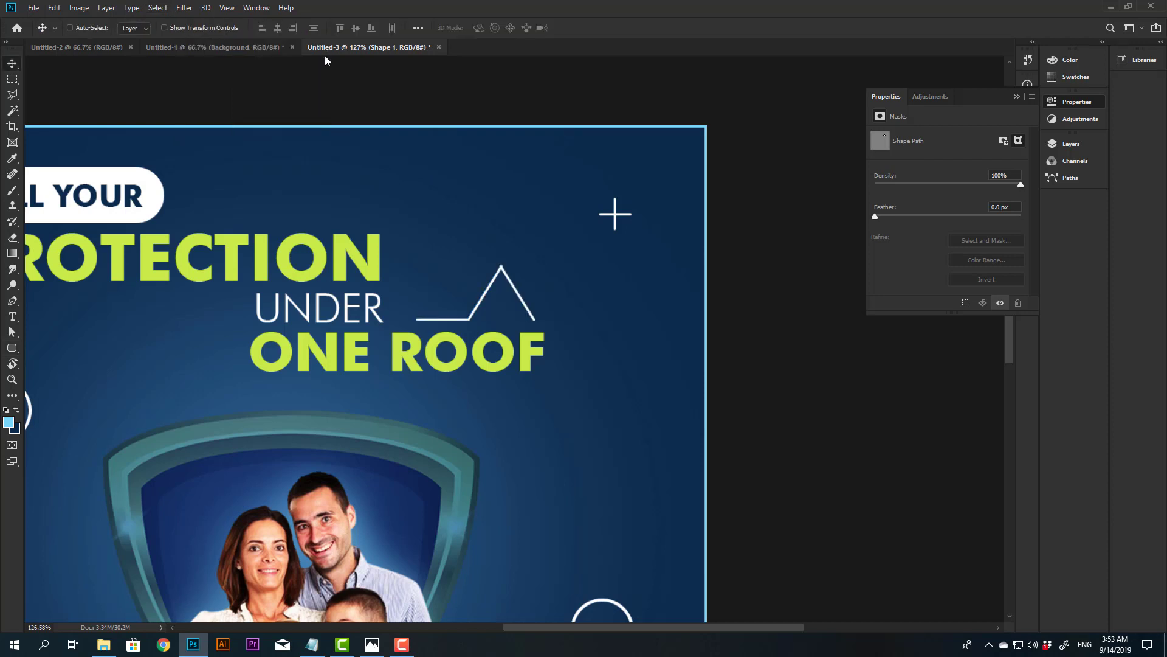
key("u")
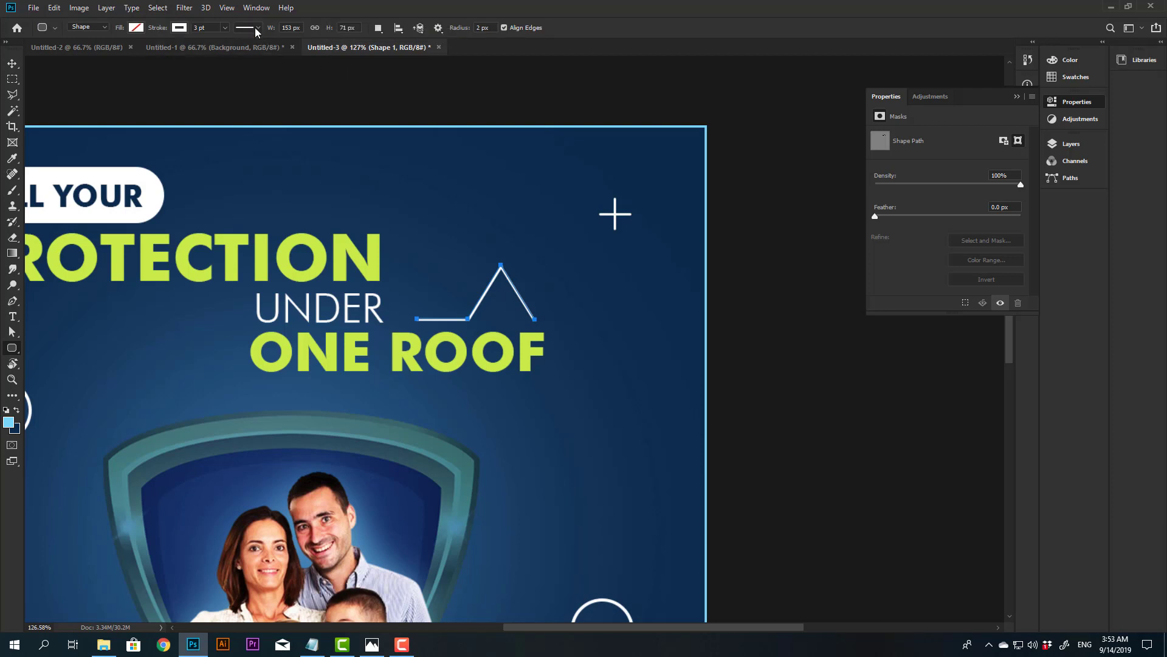
left_click(248, 27)
left_click(254, 156)
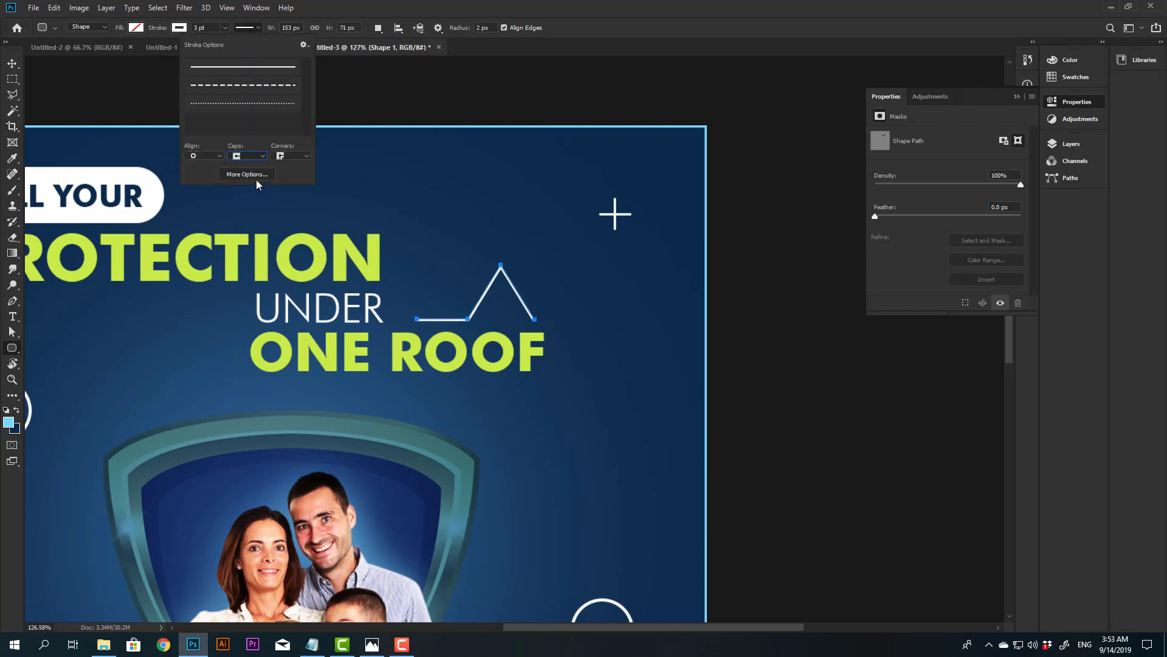
left_click(481, 159)
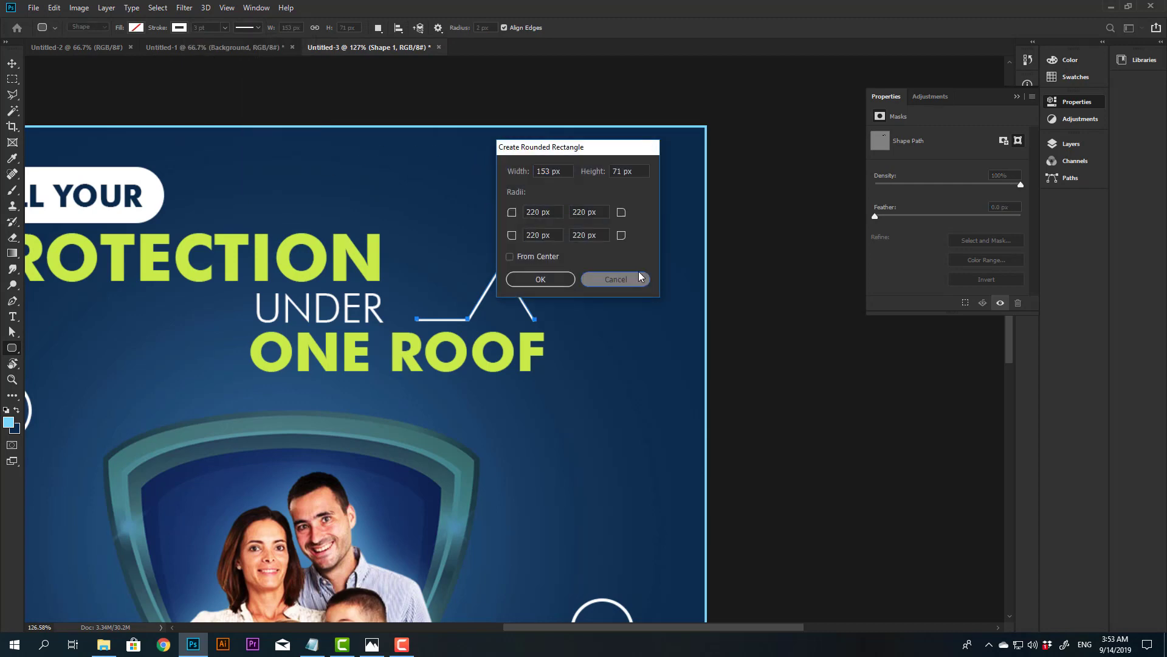
left_click(639, 277)
Step: Open the roof stroke's cap options and close an accidental Rounded Rectangle dialog
key("v")
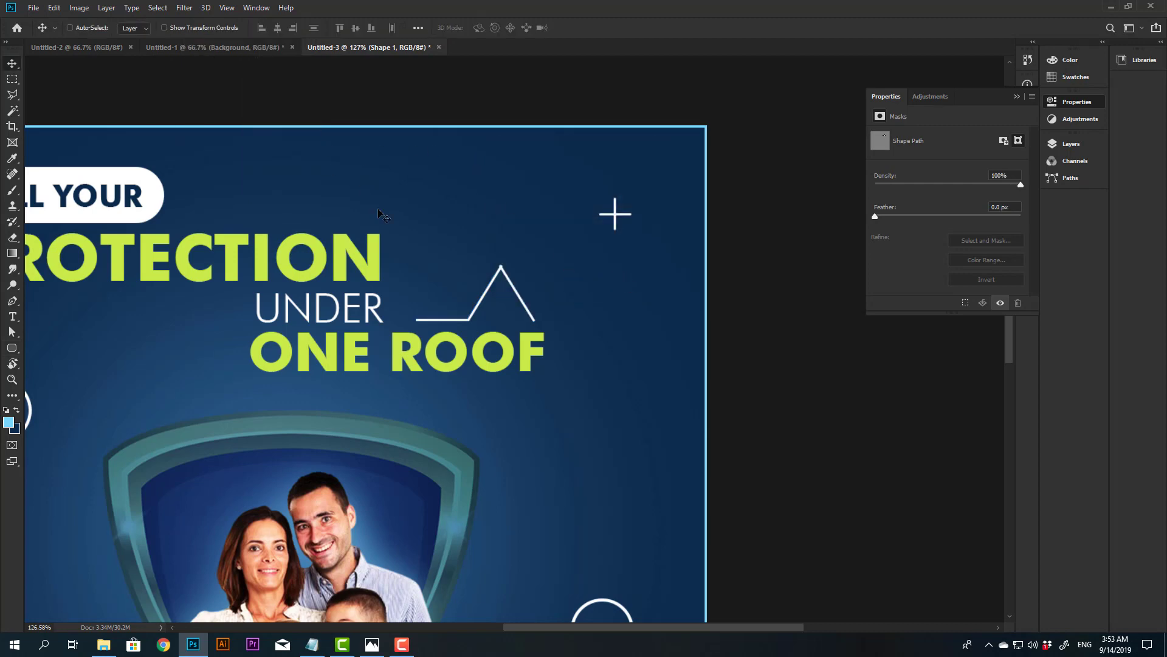
scroll(515, 272, "up", 3)
scroll(523, 292, "up", 3)
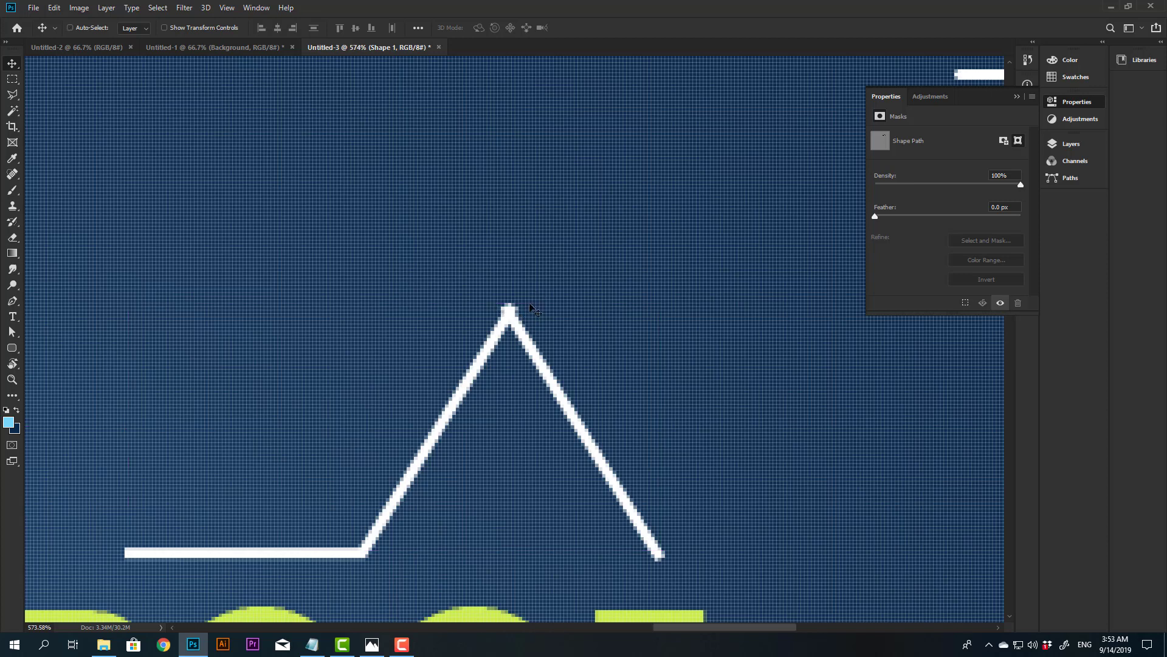
key("u")
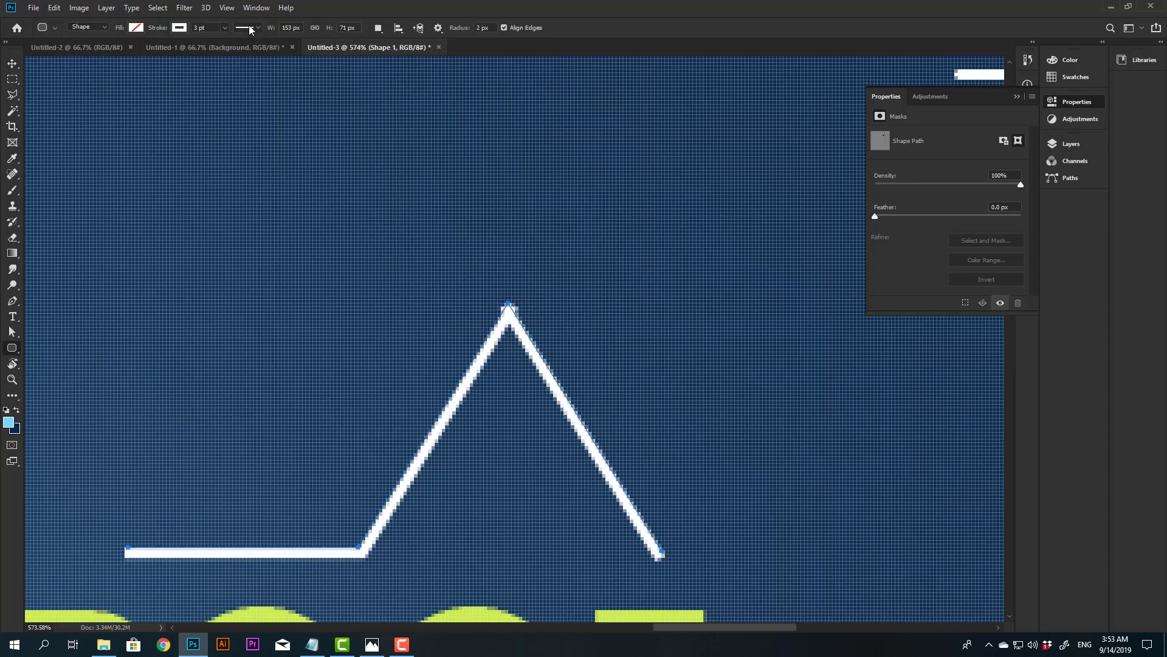
left_click(252, 28)
left_click(262, 155)
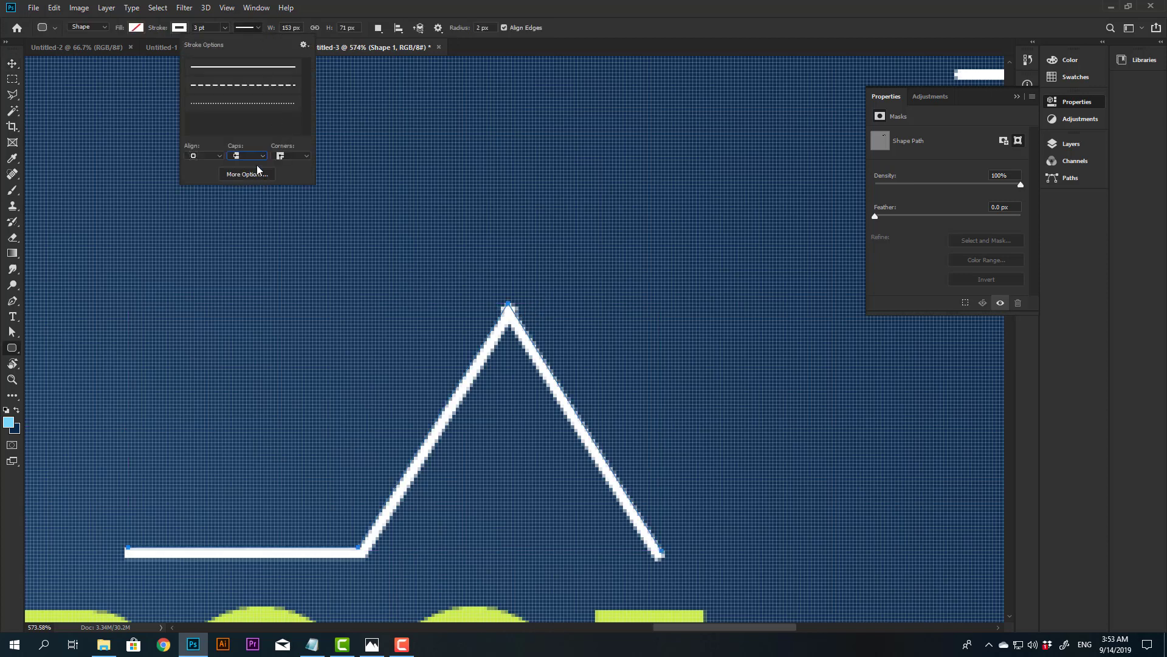
left_click(545, 222)
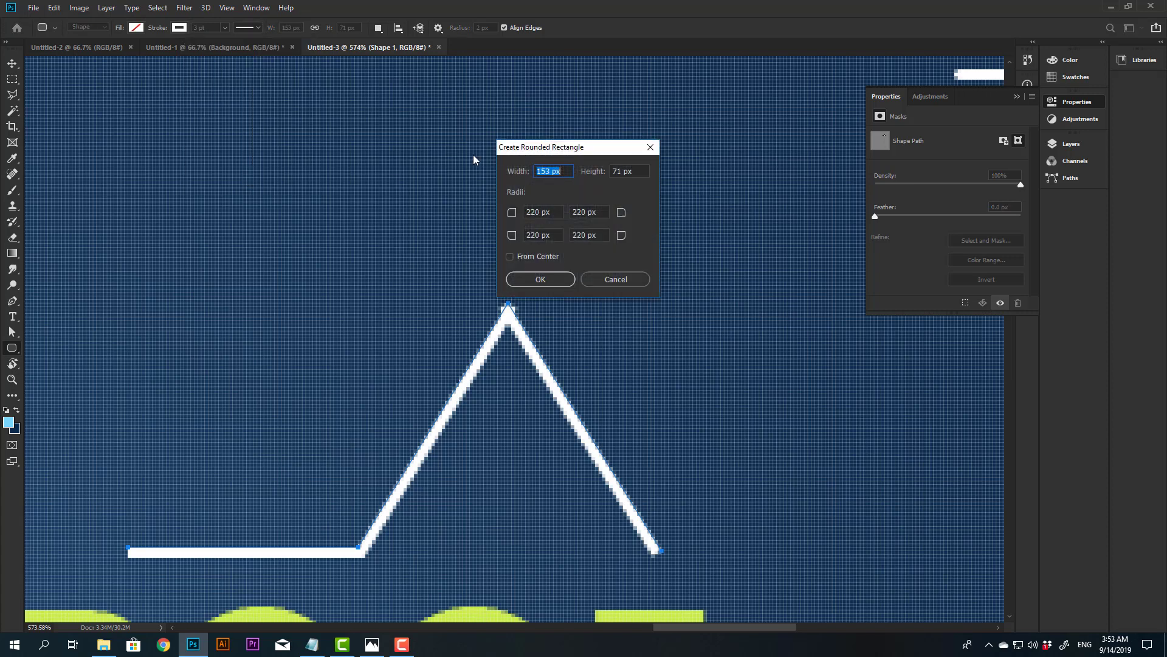
left_click(635, 277)
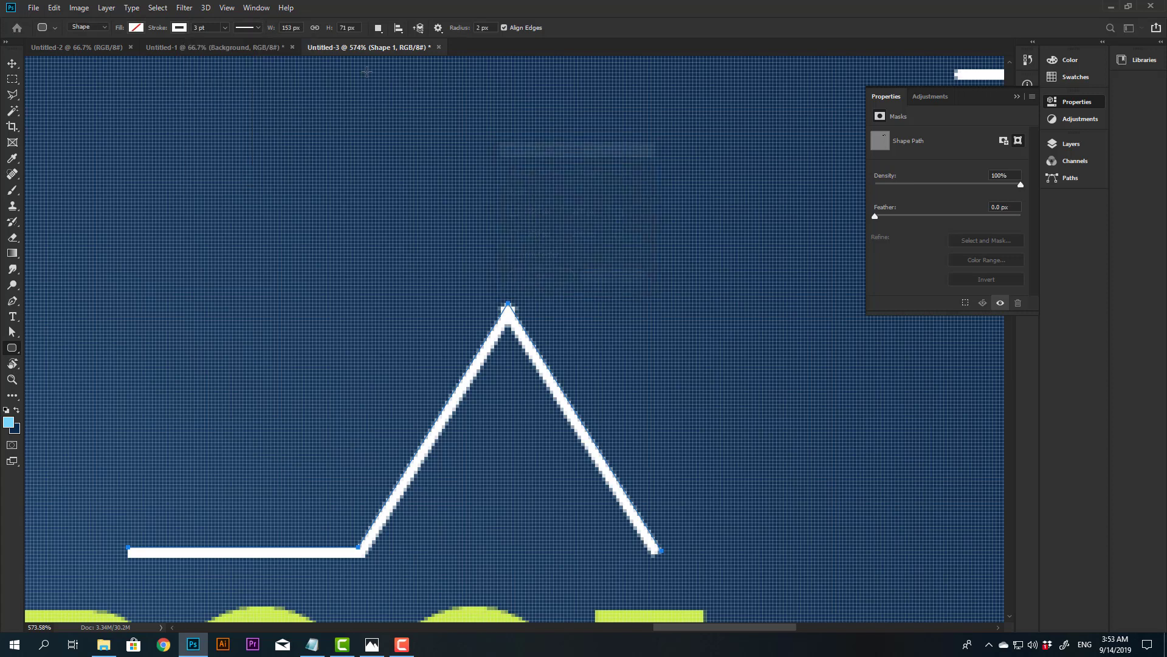
Step: Set the roof stroke's corners to round and its alignment to center
left_click(254, 28)
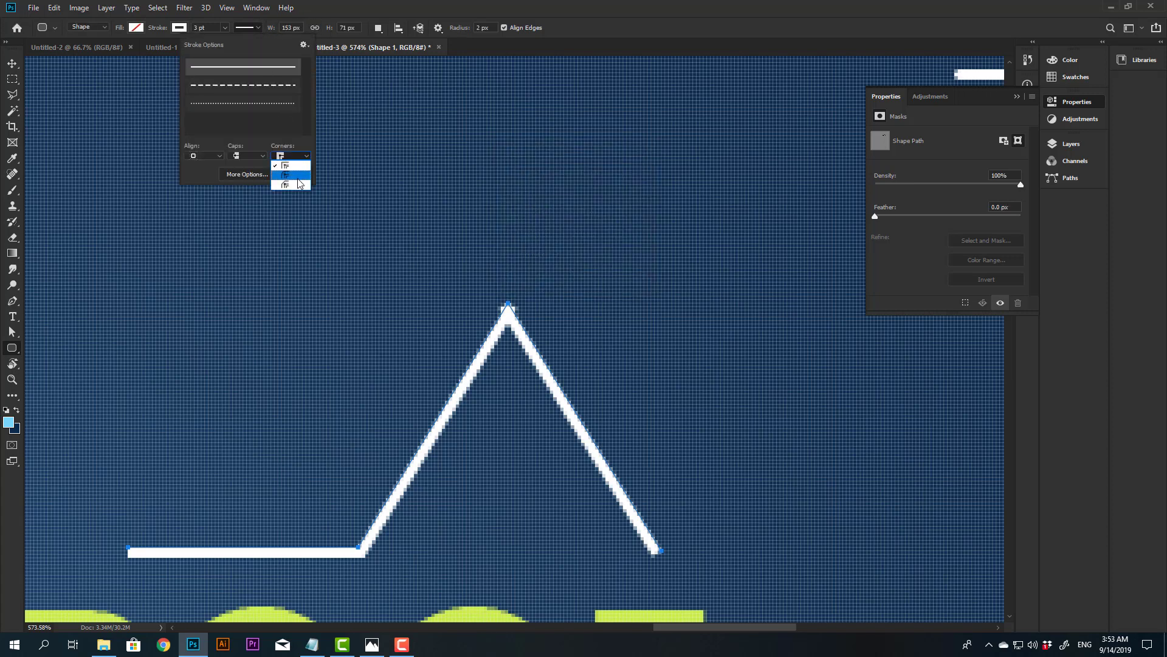
left_click(302, 177)
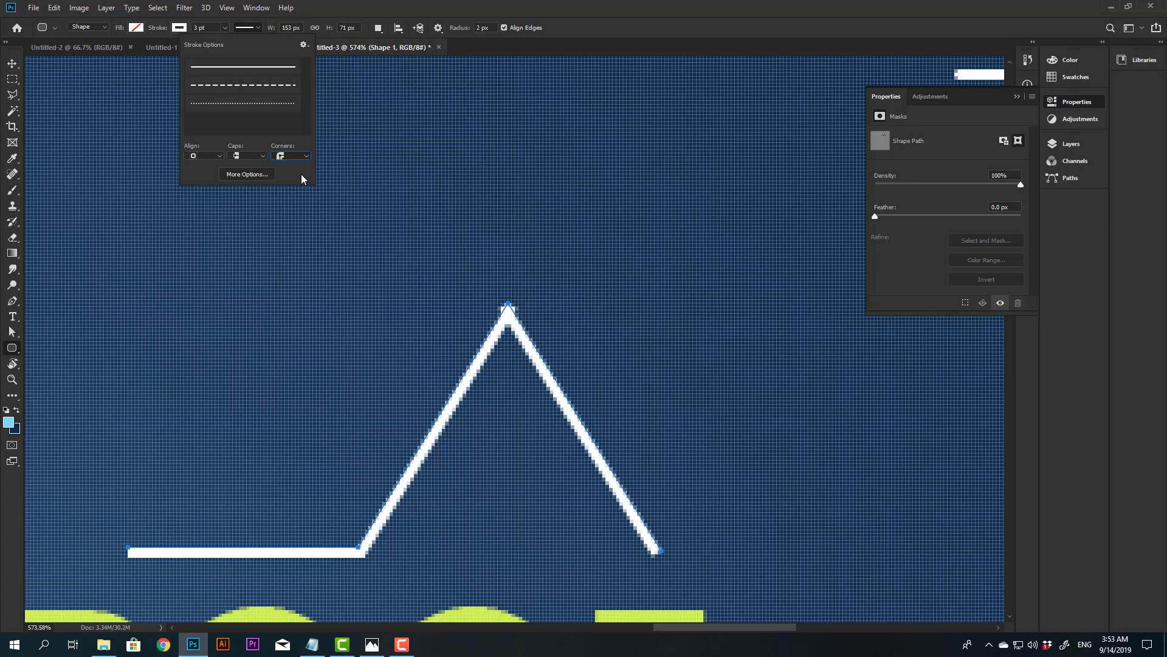
left_click(218, 157)
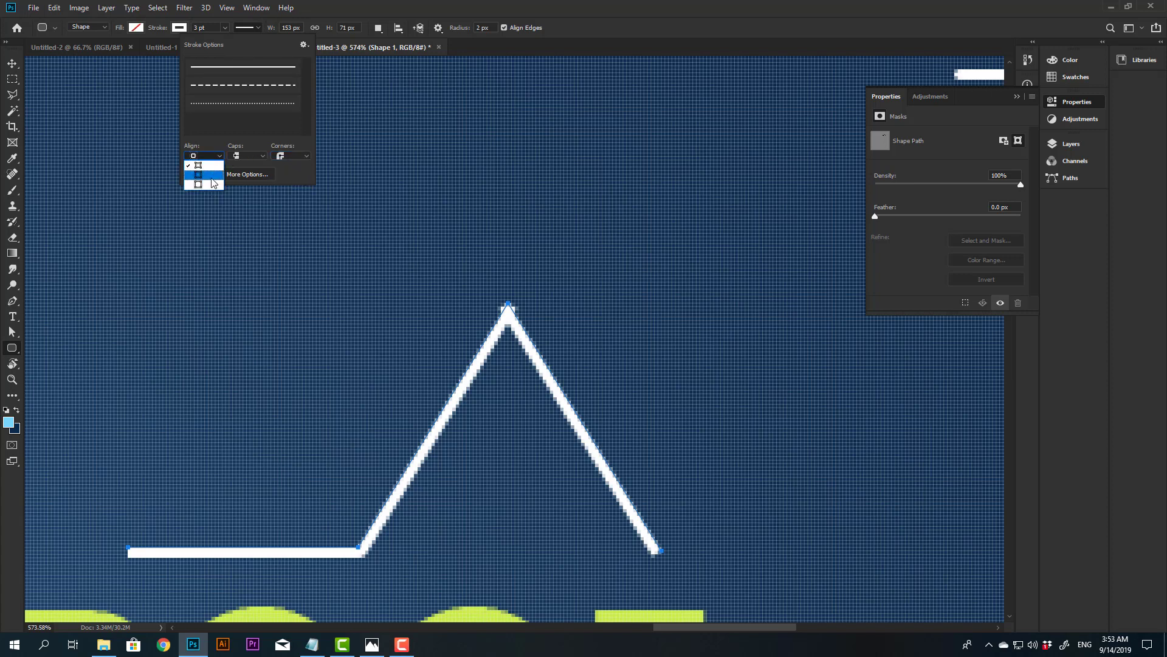
left_click(211, 176)
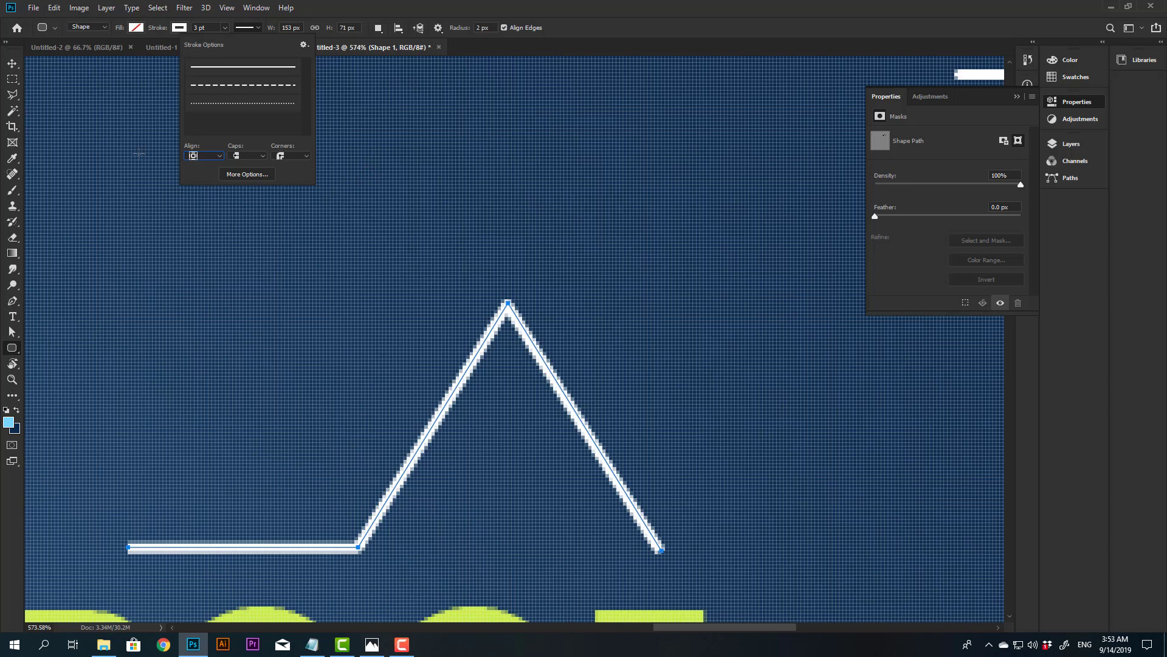
Step: Lower the roof icon's peak anchor, reducing its height from 71 px to 51 px
key("v")
key("ctrl+0")
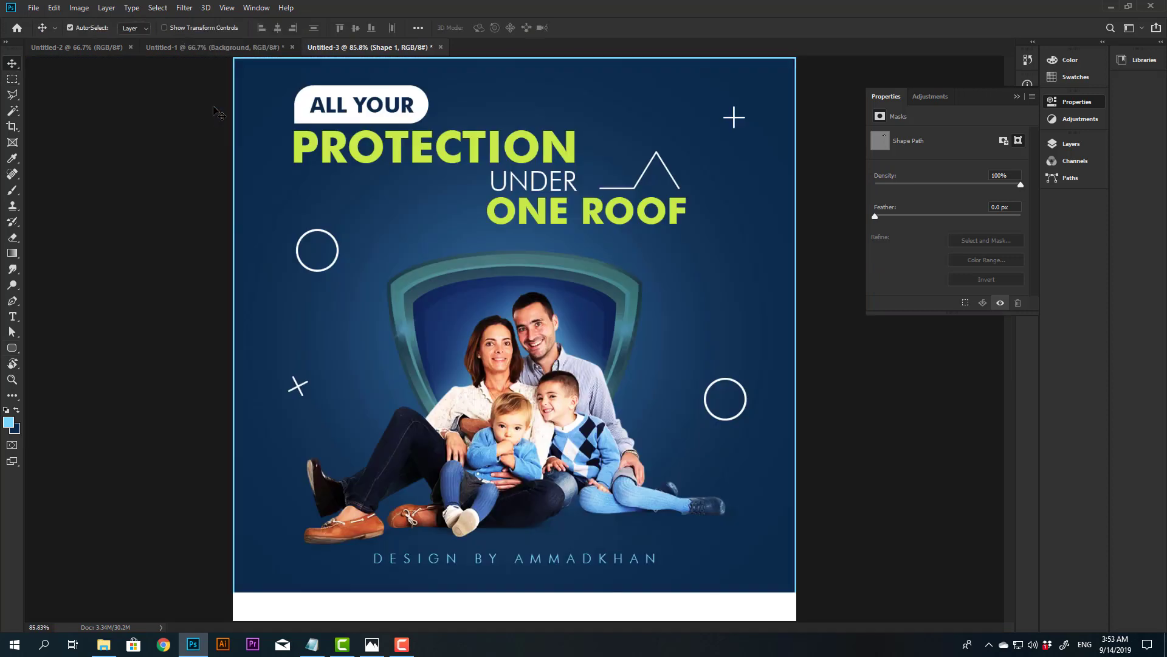
key("ctrl+minus")
key("a")
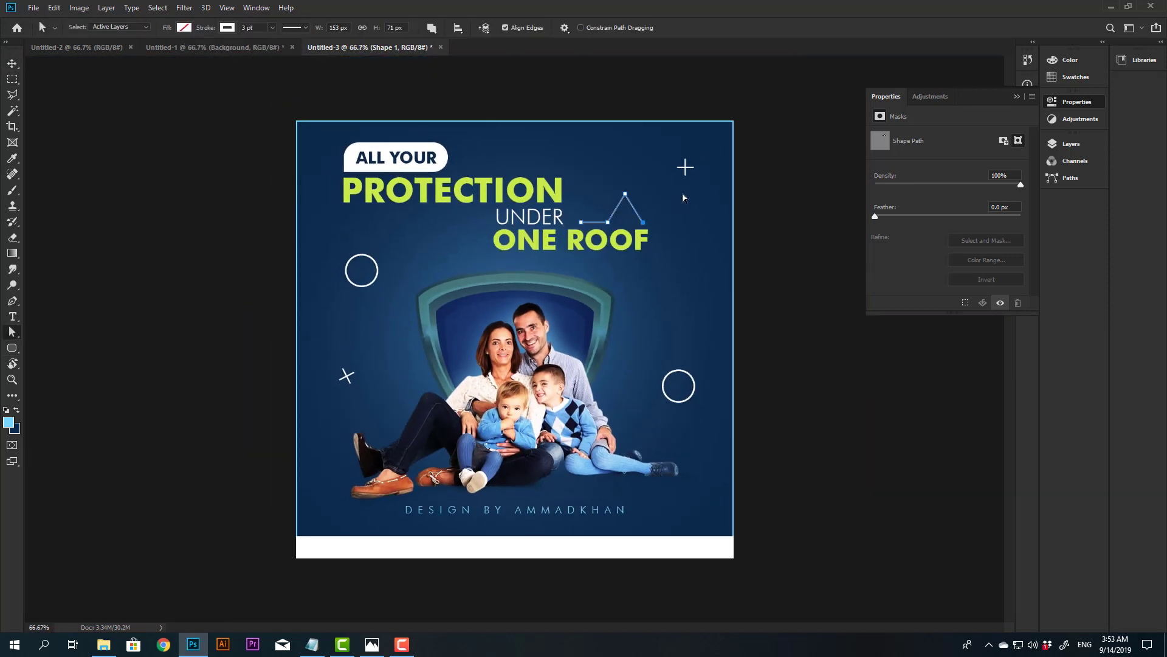
key("shift+Down")
key("shift+Down")
key("v")
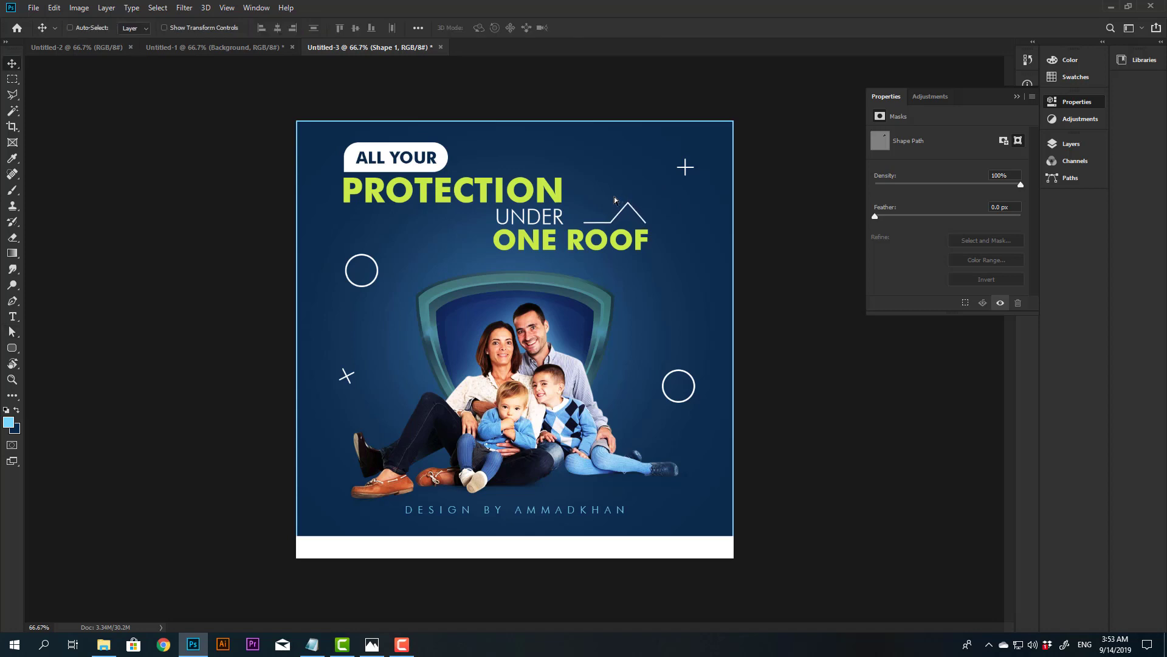
key("ctrl+minus")
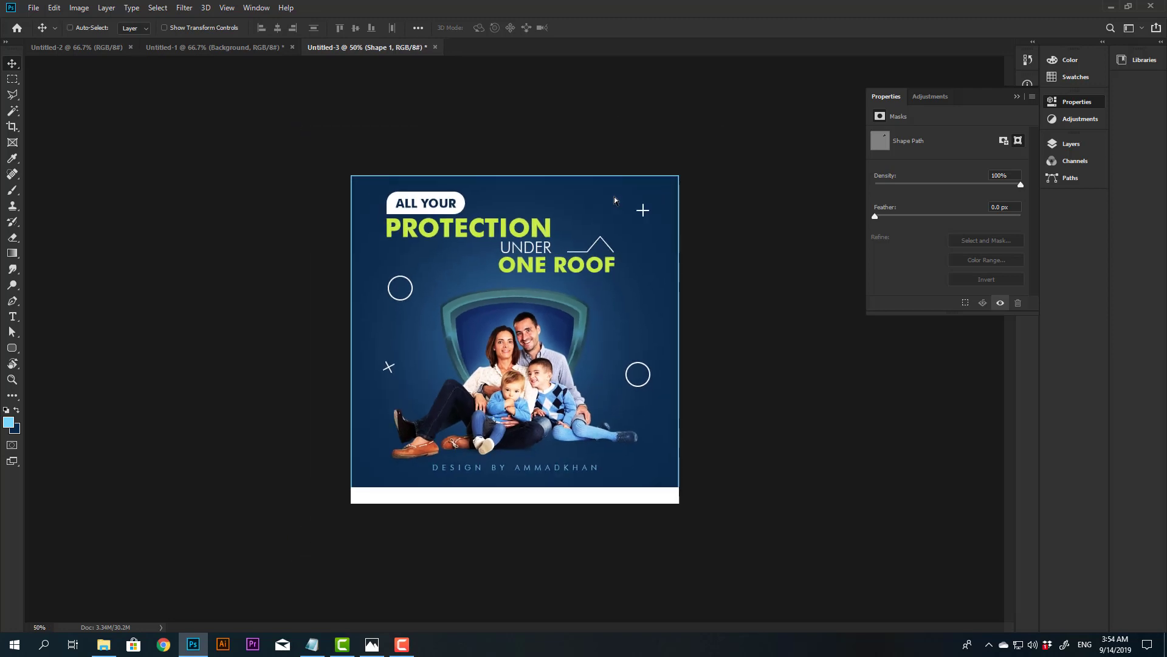
Step: Scale the DESIGN BY credit line down to about 73.5%, giving 18.88 pt text
key("Tab")
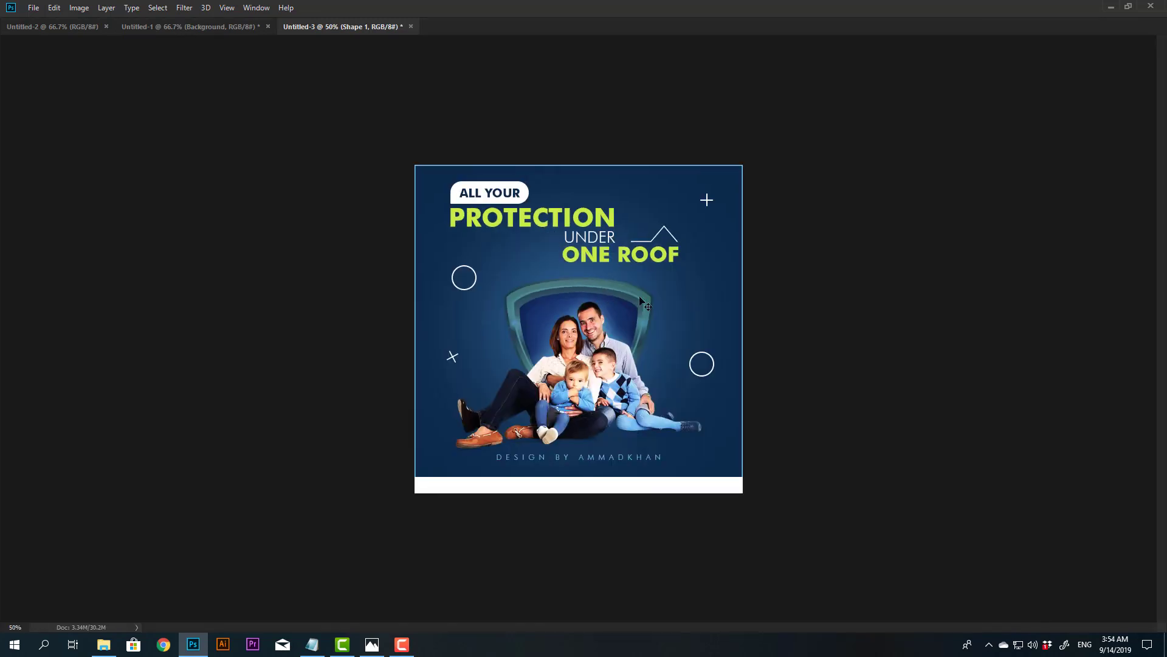
key("Tab")
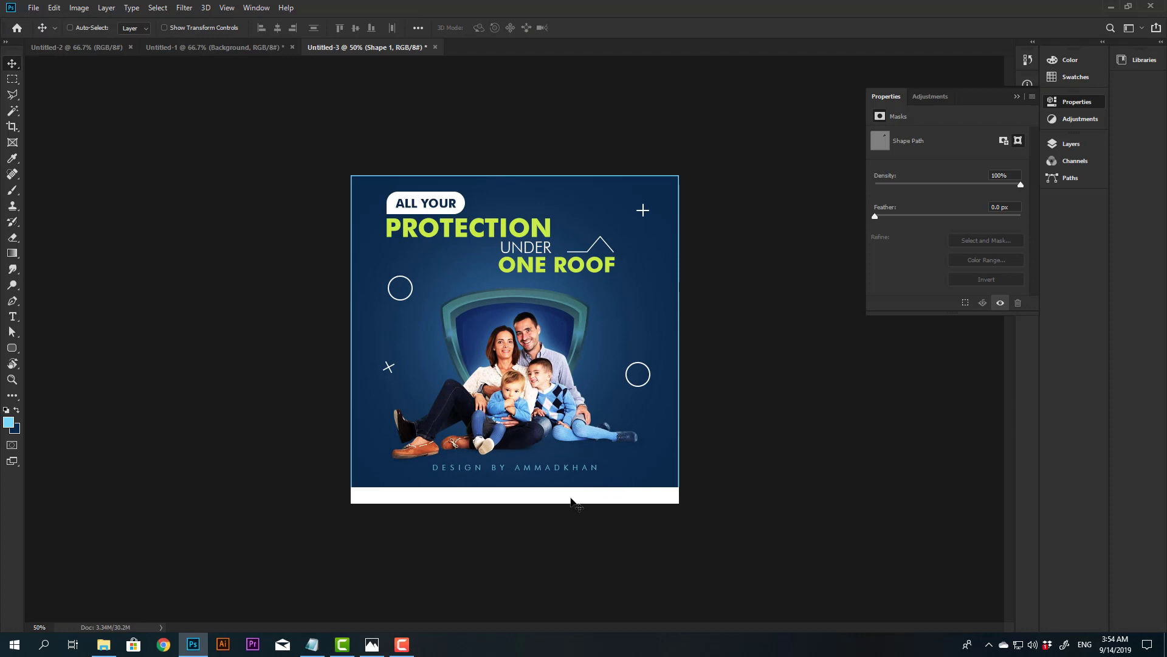
key("t")
left_click(551, 467)
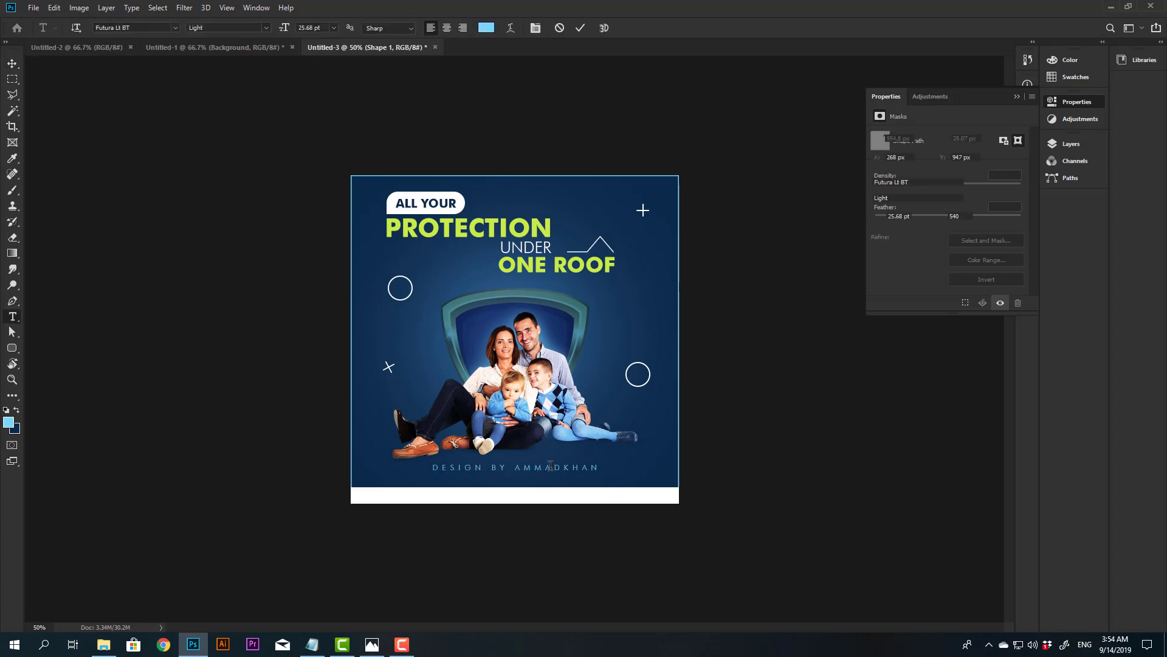
key("ctrl+Return")
key("ctrl+t")
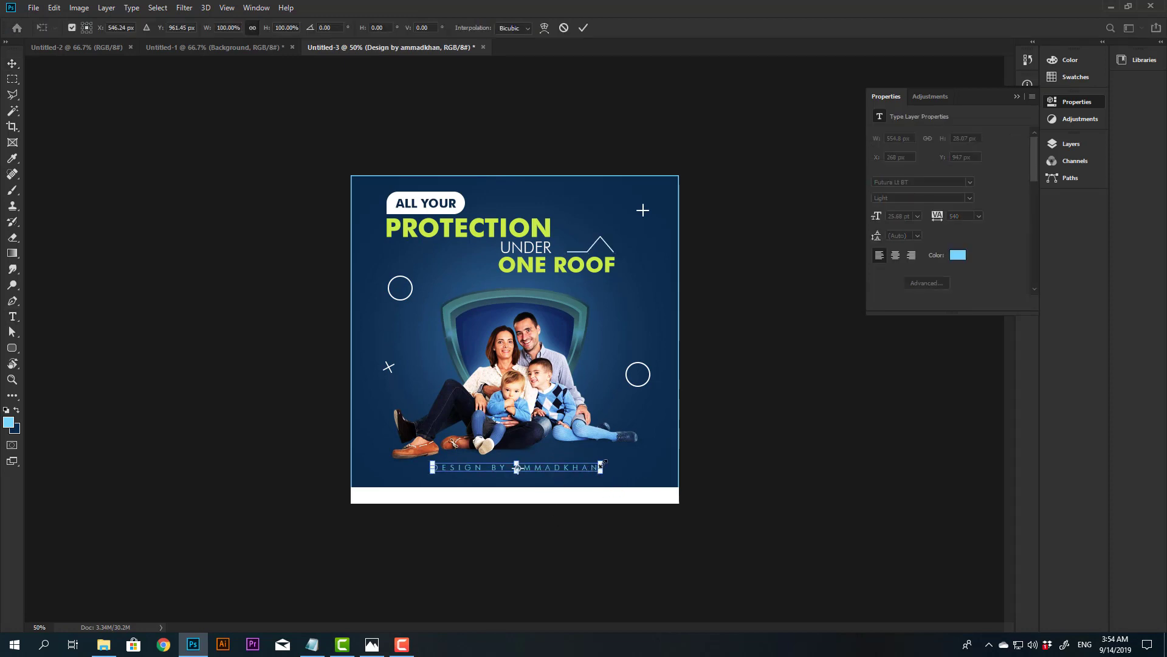
left_click_drag(600, 468, 579, 468)
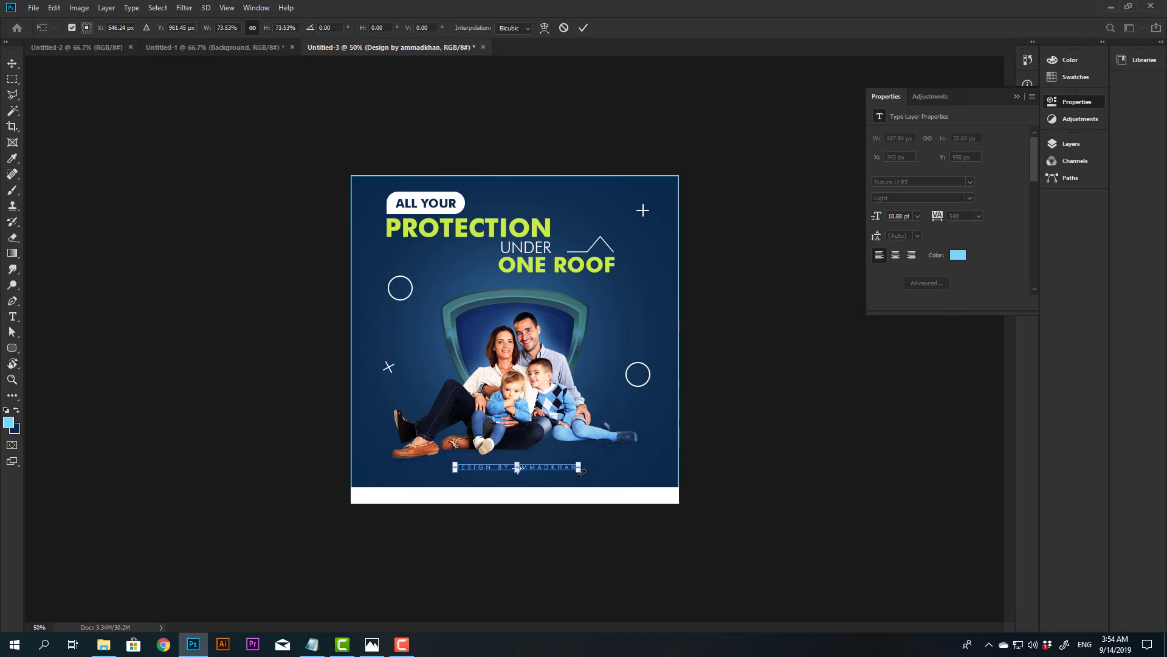
key("Return")
key("v")
key("ctrl")
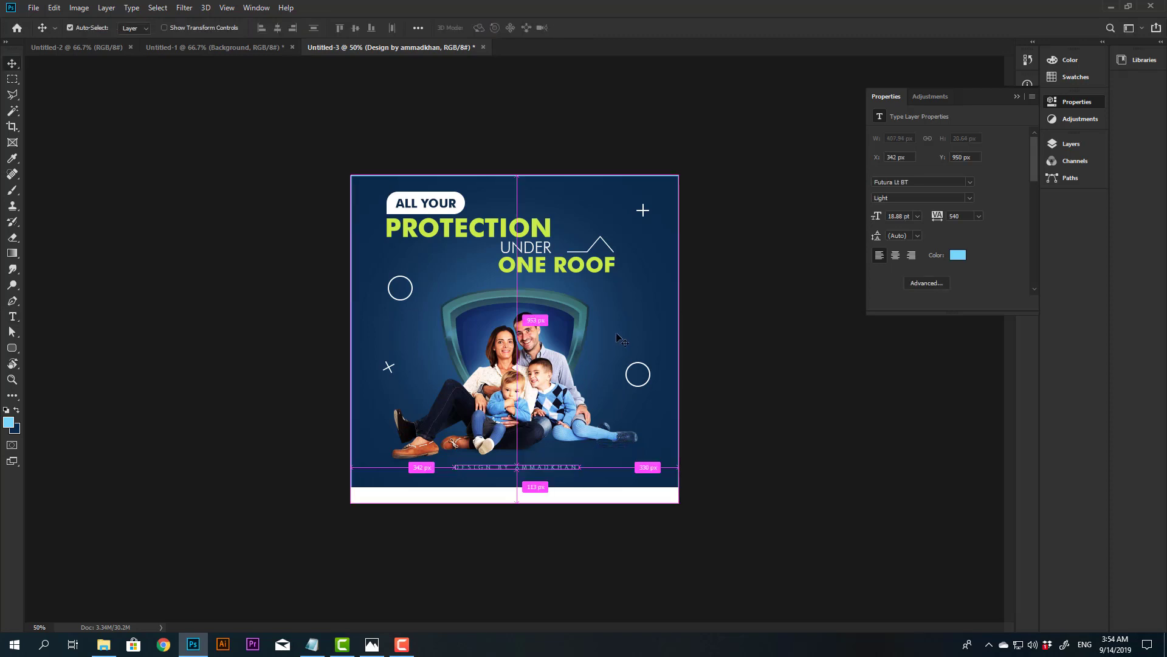
Step: Save the poster as a PNG in the protection banner folder, accepting the PNG options
left_click(33, 8)
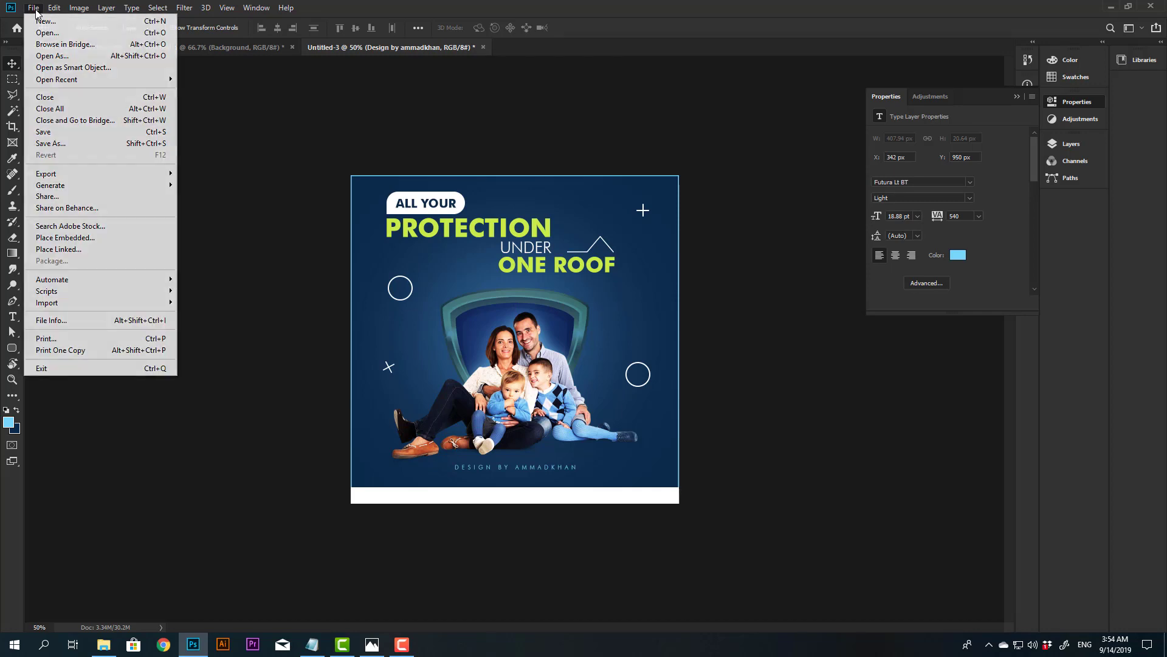
left_click(87, 148)
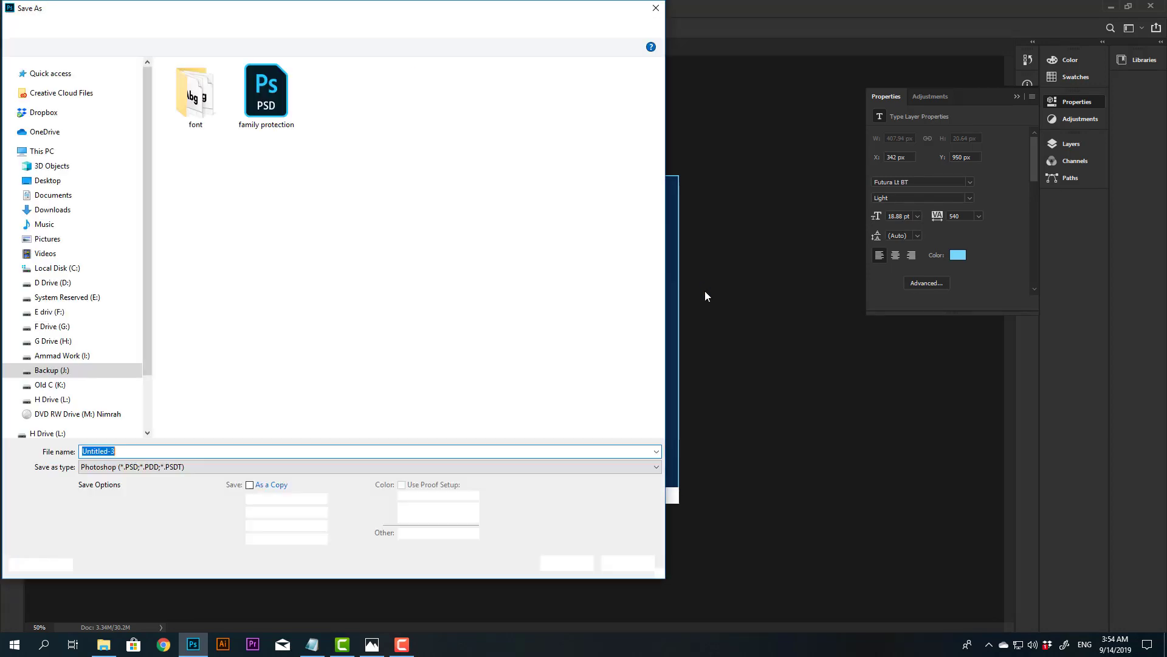
left_click(194, 466)
left_click(151, 420)
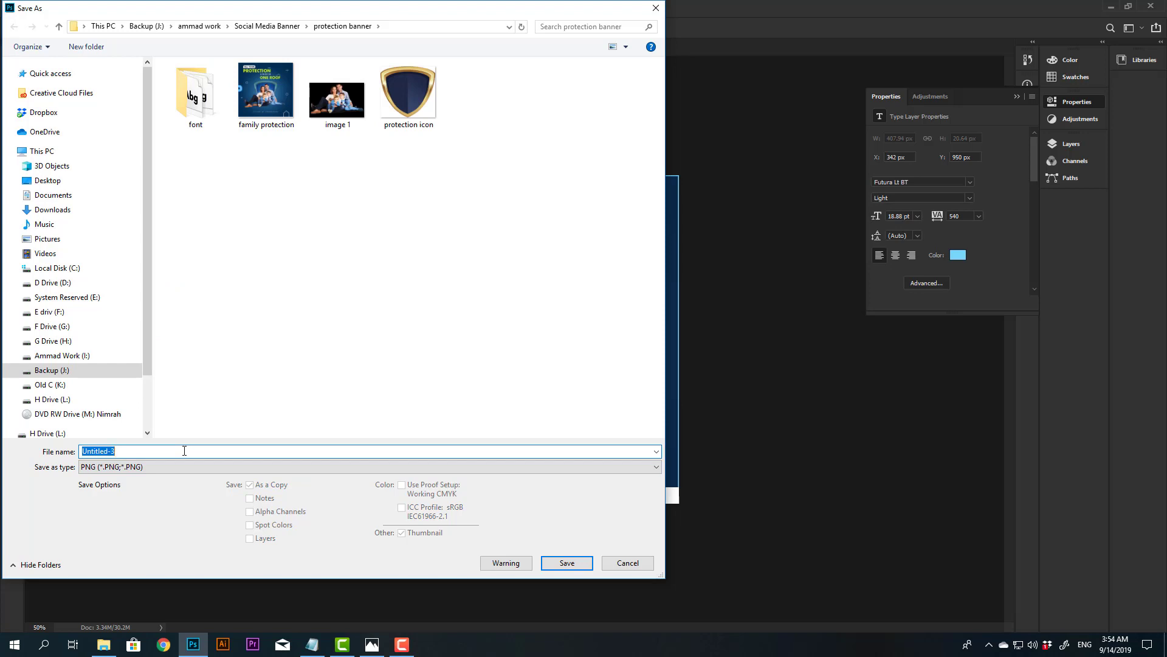
type("family protection 1")
key("Return")
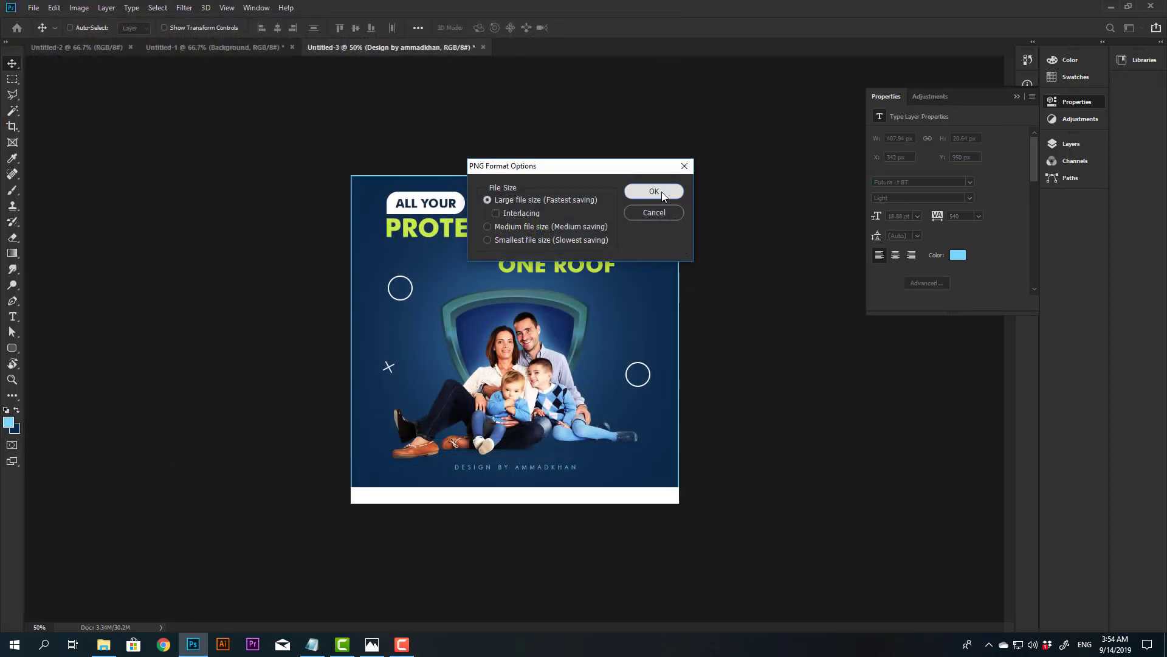
left_click(662, 192)
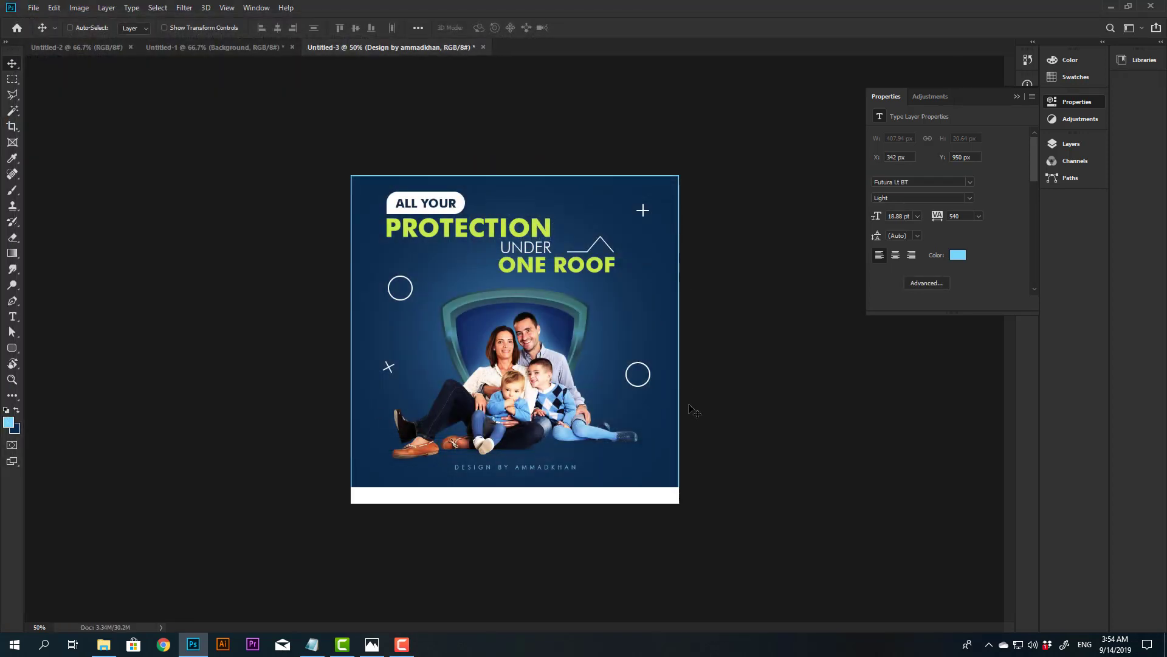
Step: Draw a three-point house outline in the bottom-right corner with a white stroke
key("p")
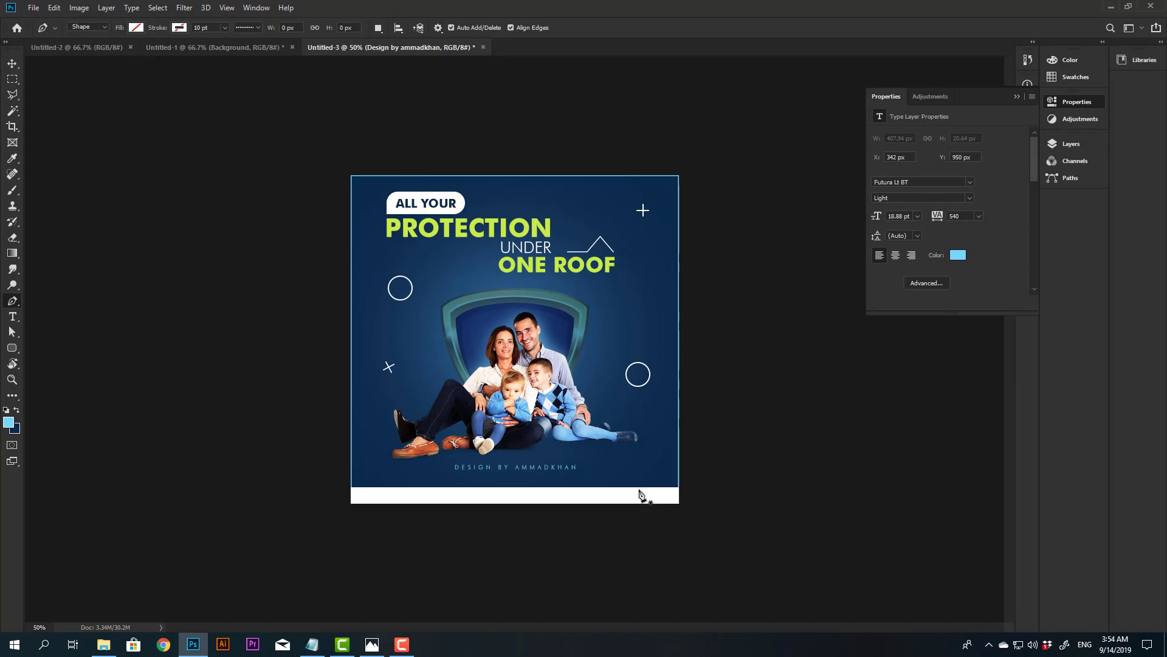
left_click(639, 490)
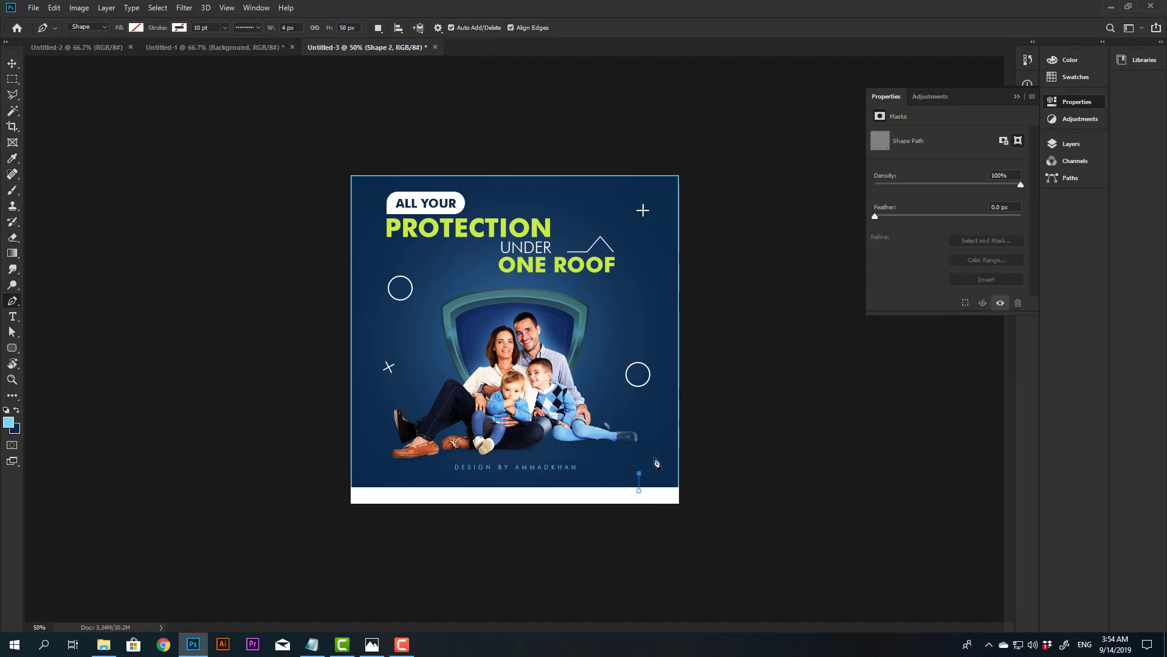
left_click(655, 457)
left_click(671, 472)
left_click(179, 28)
left_click(119, 91)
Step: Make the house outline's stroke solid, aligned outside, at 3 pt width
key("v")
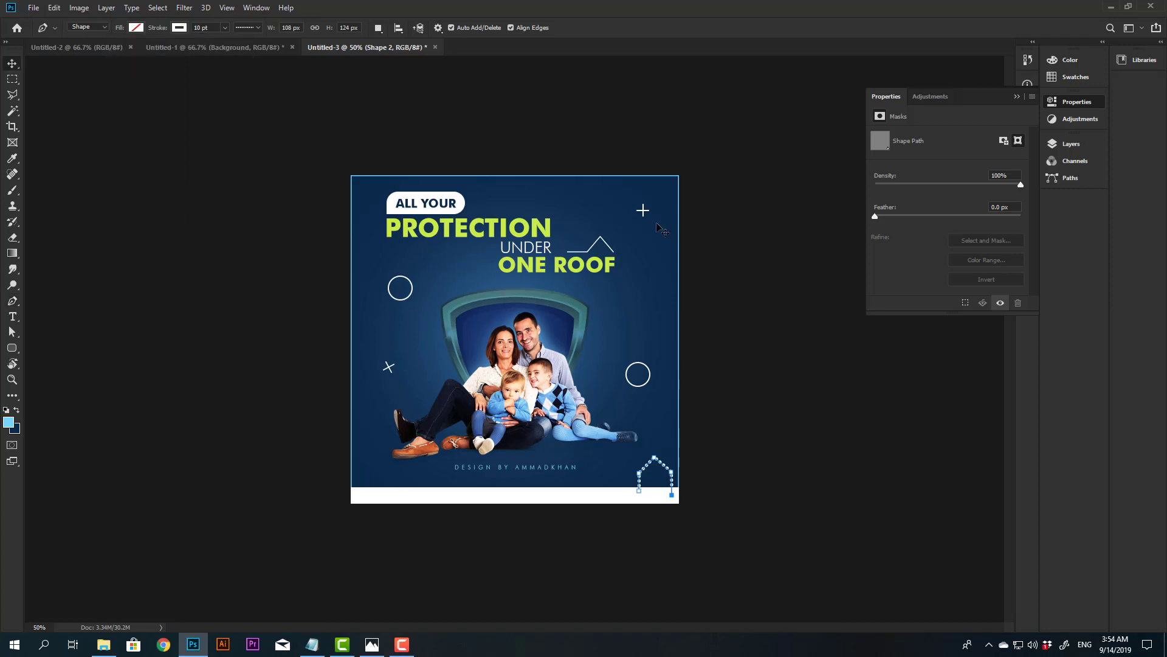
key("u")
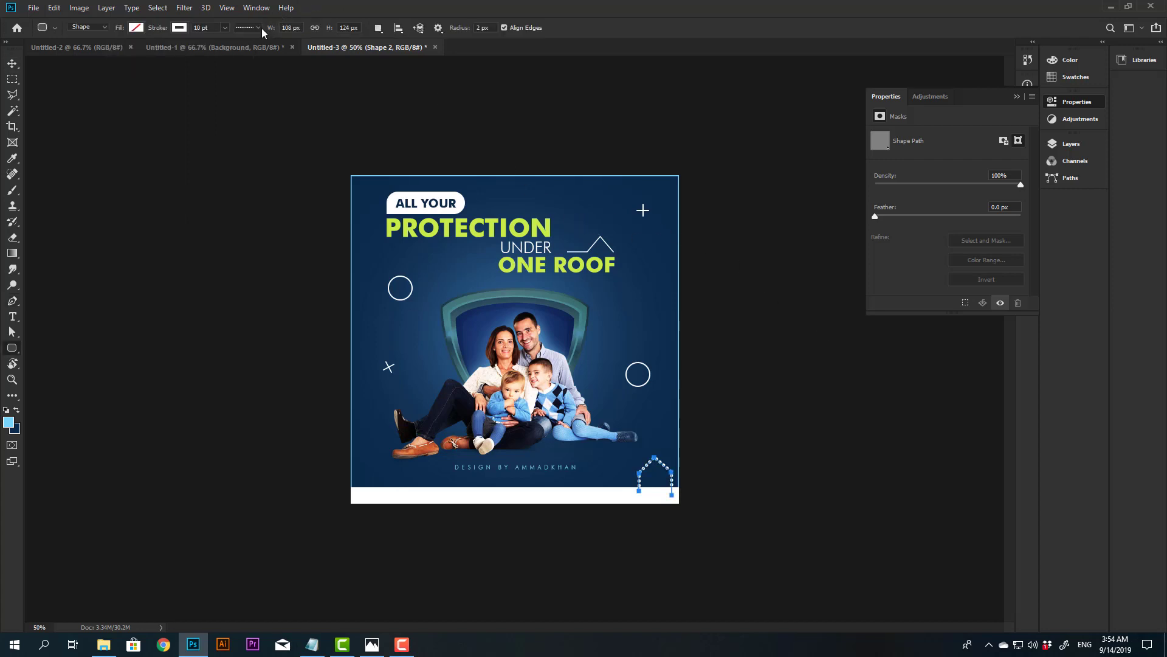
left_click(258, 28)
left_click(243, 66)
left_click(220, 155)
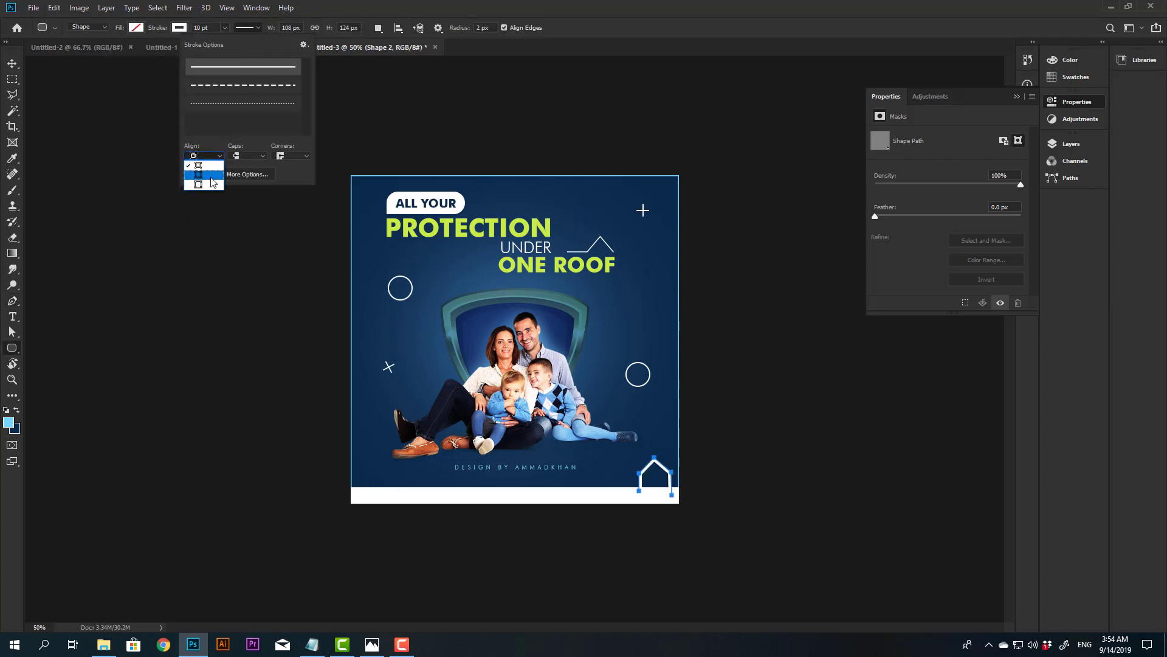
left_click(213, 185)
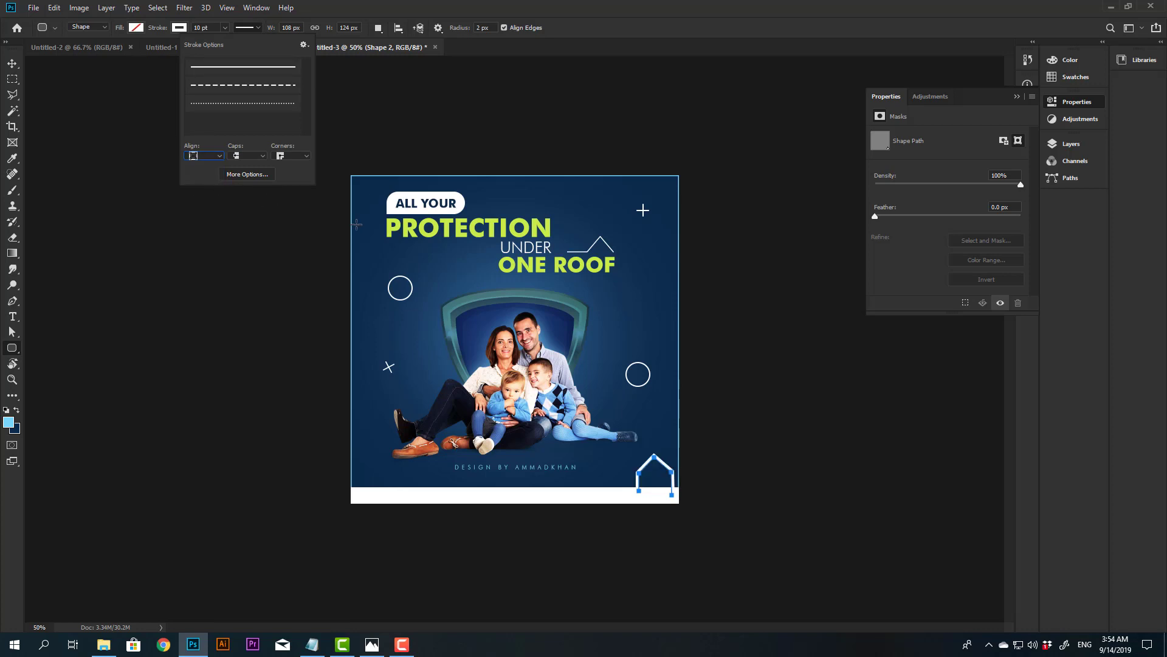
left_click(206, 28)
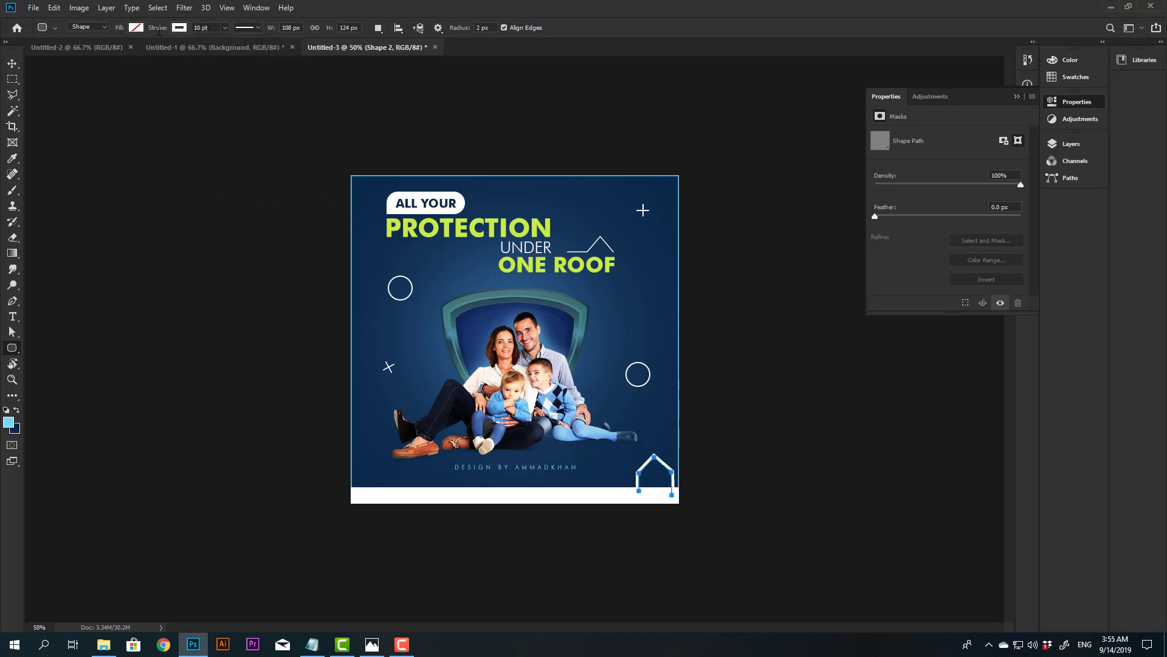
type("3")
key("Return")
Step: Nudge the house outline slightly left and view the whole poster
key("v")
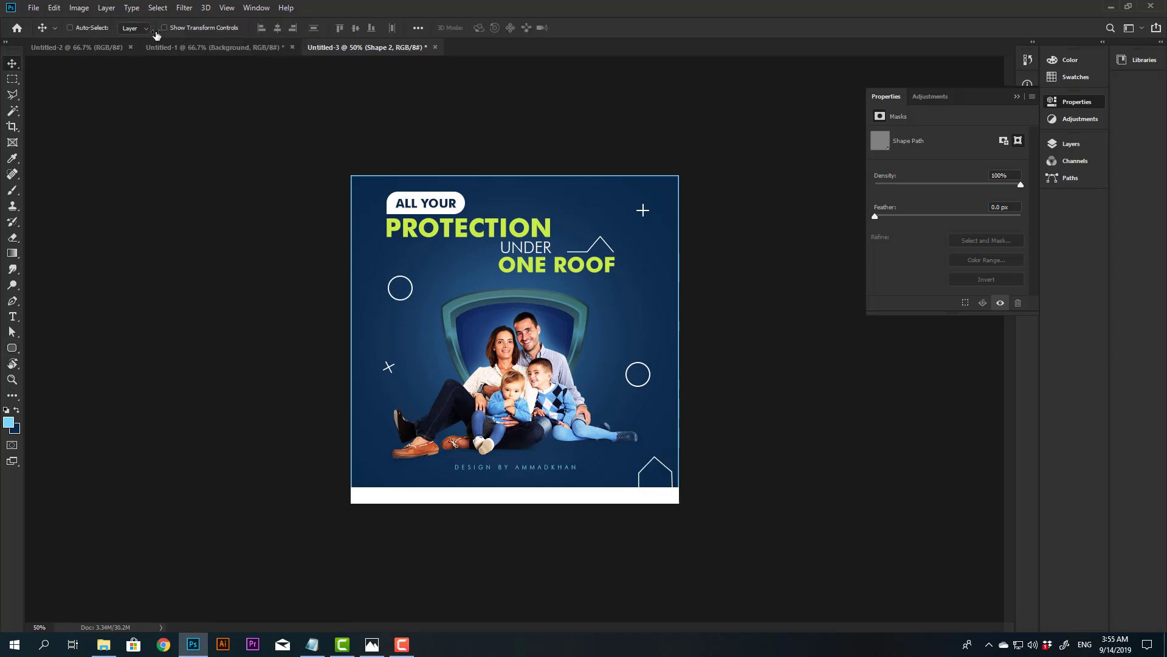
key("Left")
key("Left")
key("Left")
key("Left")
key("Left")
key("Left")
key("Left")
key("Left")
key("Left")
key("Left")
key("Left")
key("Left")
key("Left")
key("Left")
key("Left")
key("Left")
key("Left")
key("Left")
key("Left")
key("Left")
key("Left")
key("Left")
key("Left")
key("Left")
left_click_drag(572, 240, 548, 230)
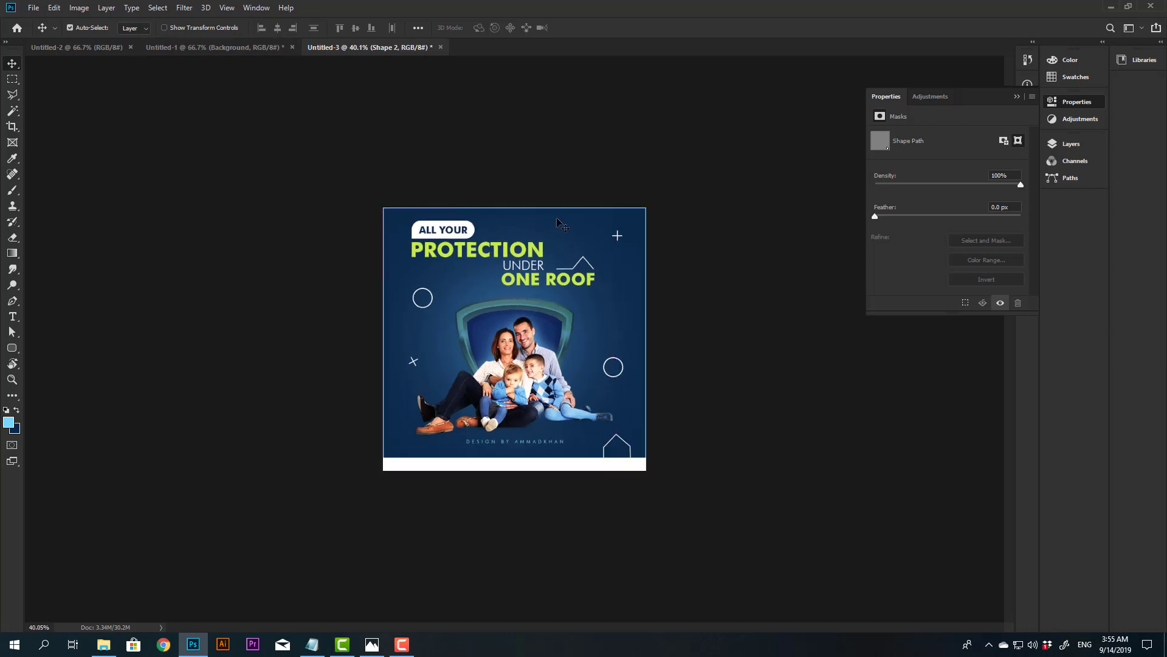
Step: Preview the canvas on a white surround, restore Default, then select the ONE ROOF layer
key("Tab")
right_click(799, 295)
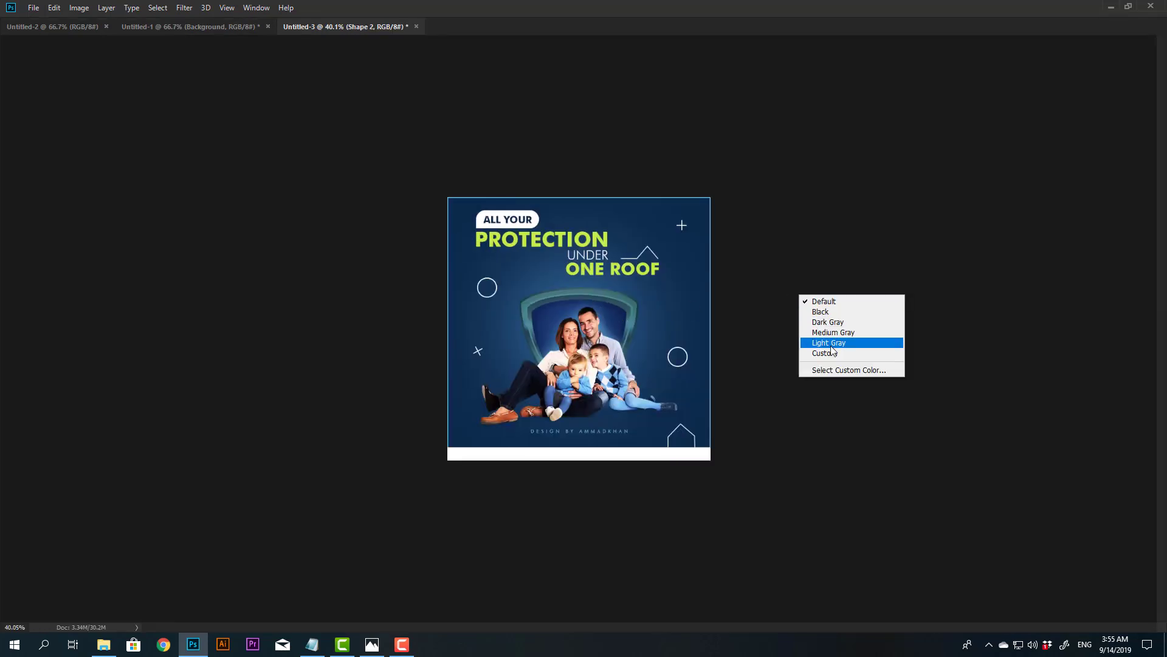
left_click(821, 351)
right_click(778, 214)
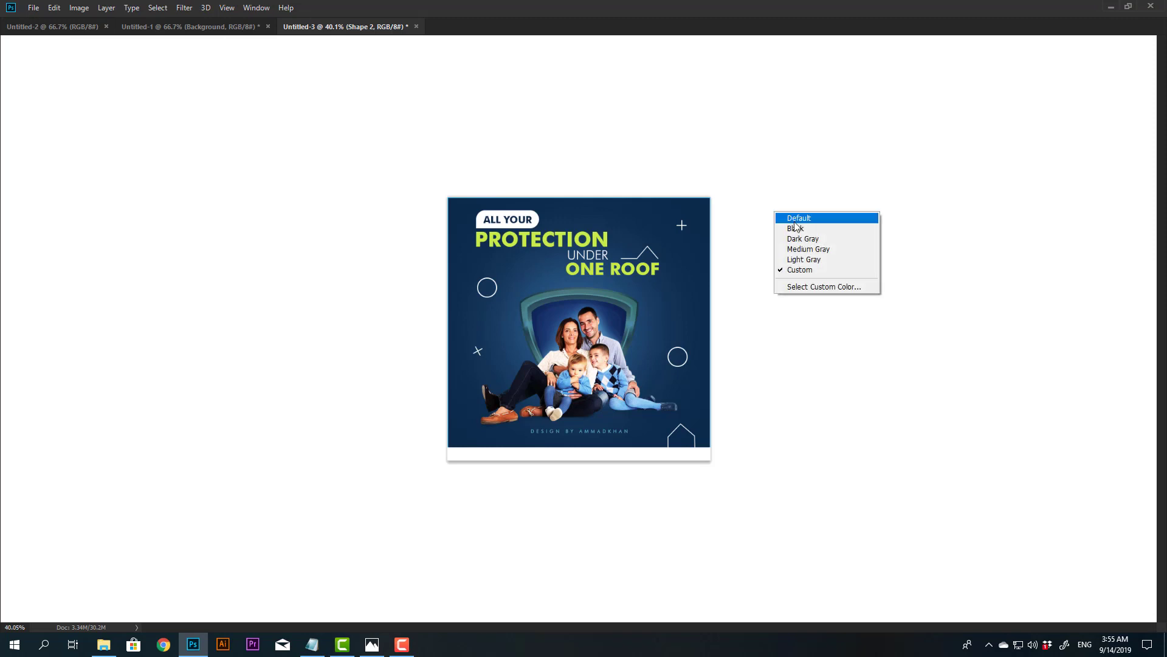
left_click(784, 220)
key("Tab")
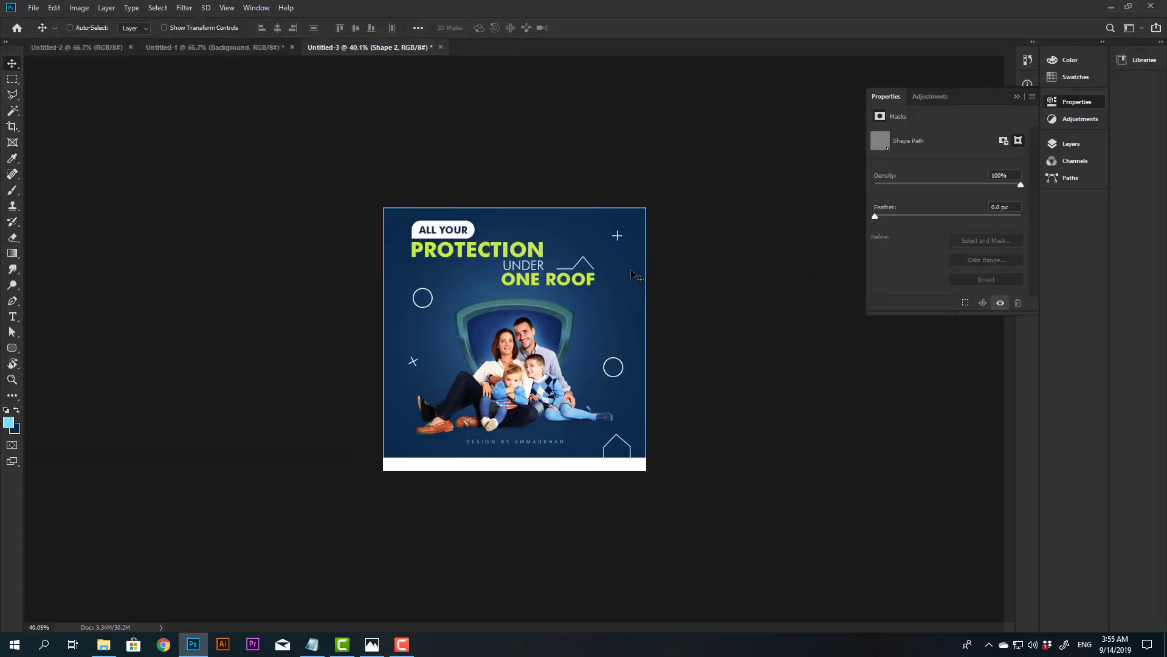
right_click(561, 281)
left_click(577, 286)
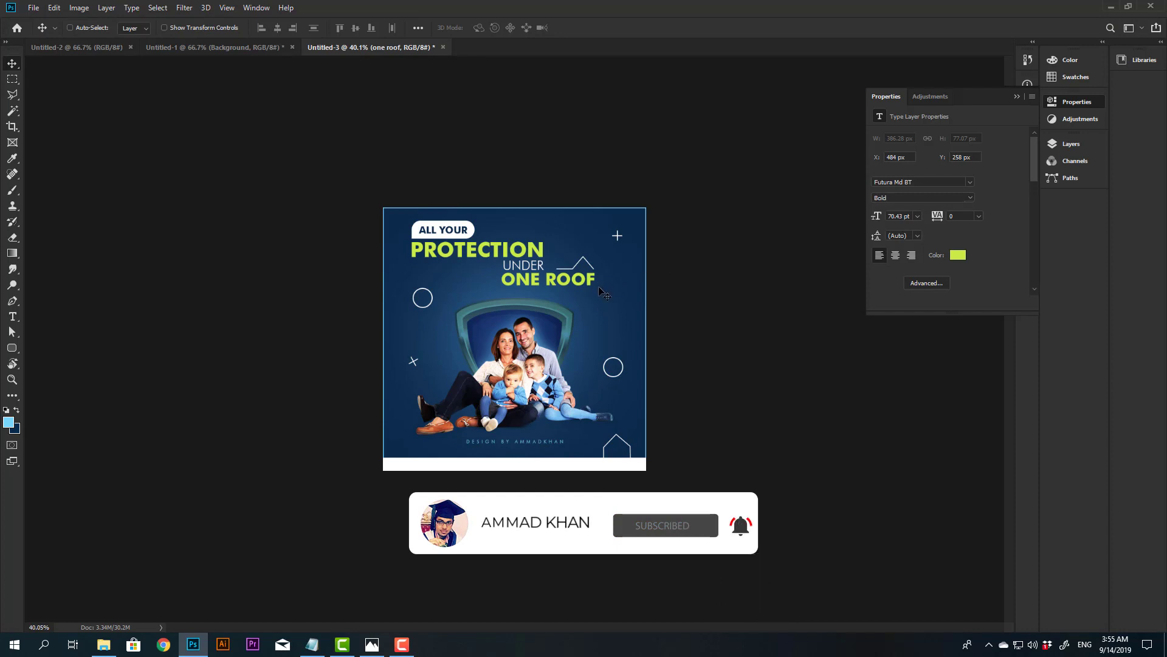
Step: Select the under text layer in the Layers panel and nudge it down slightly
key("F7")
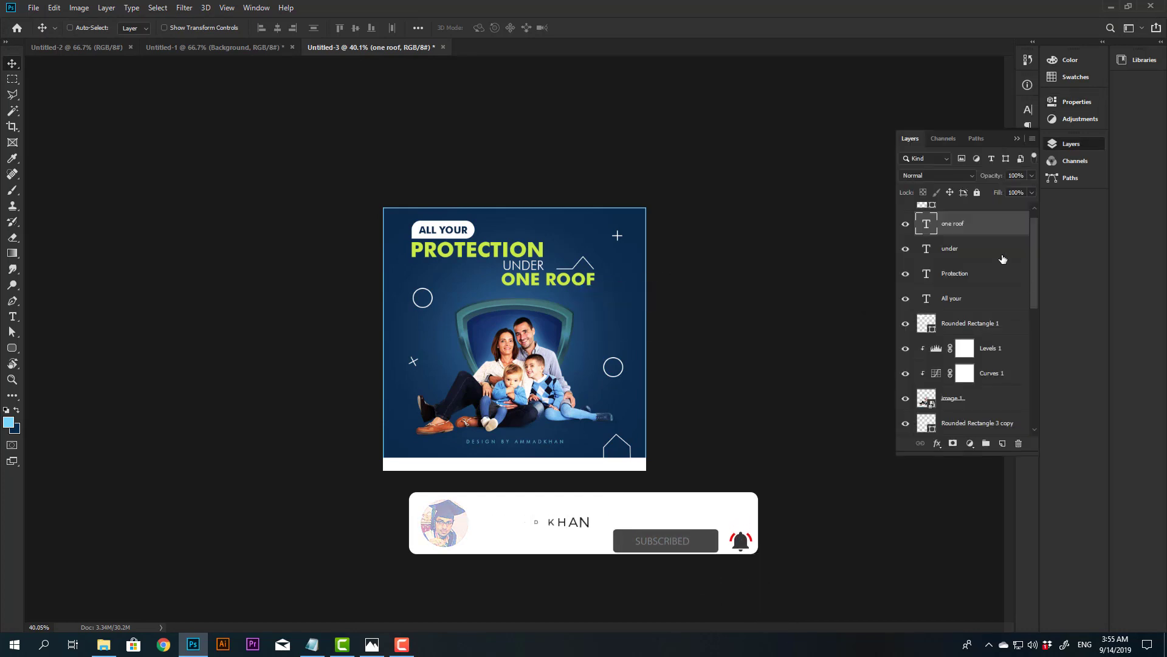
scroll(1003, 274, "up", 1)
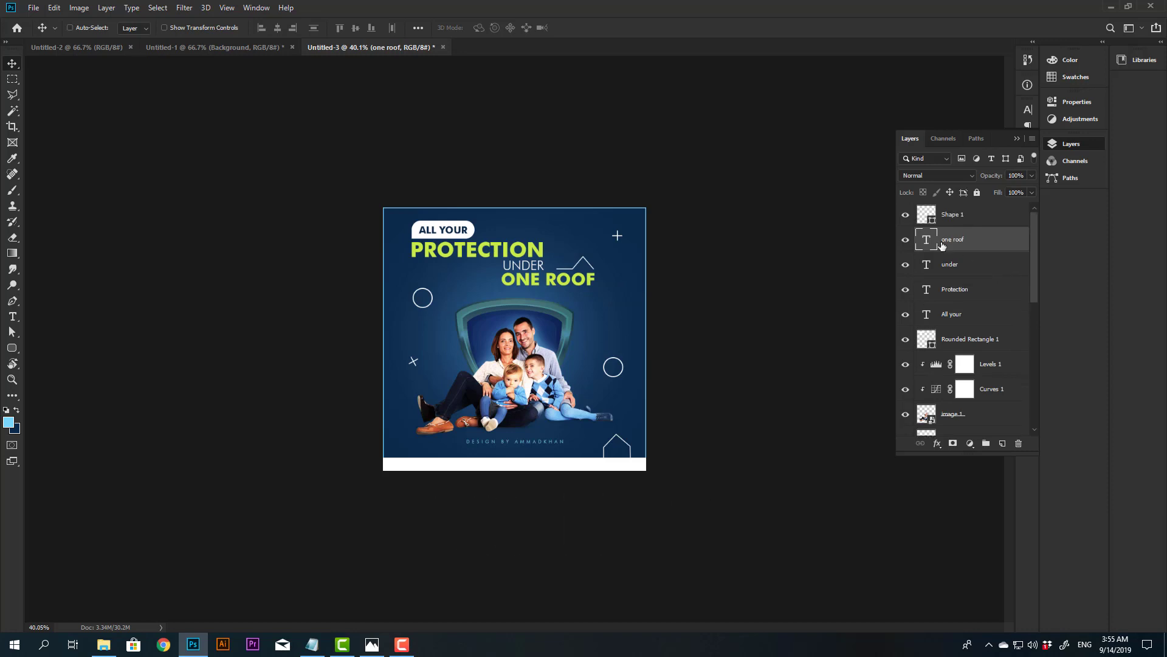
left_click(968, 218, "ctrl")
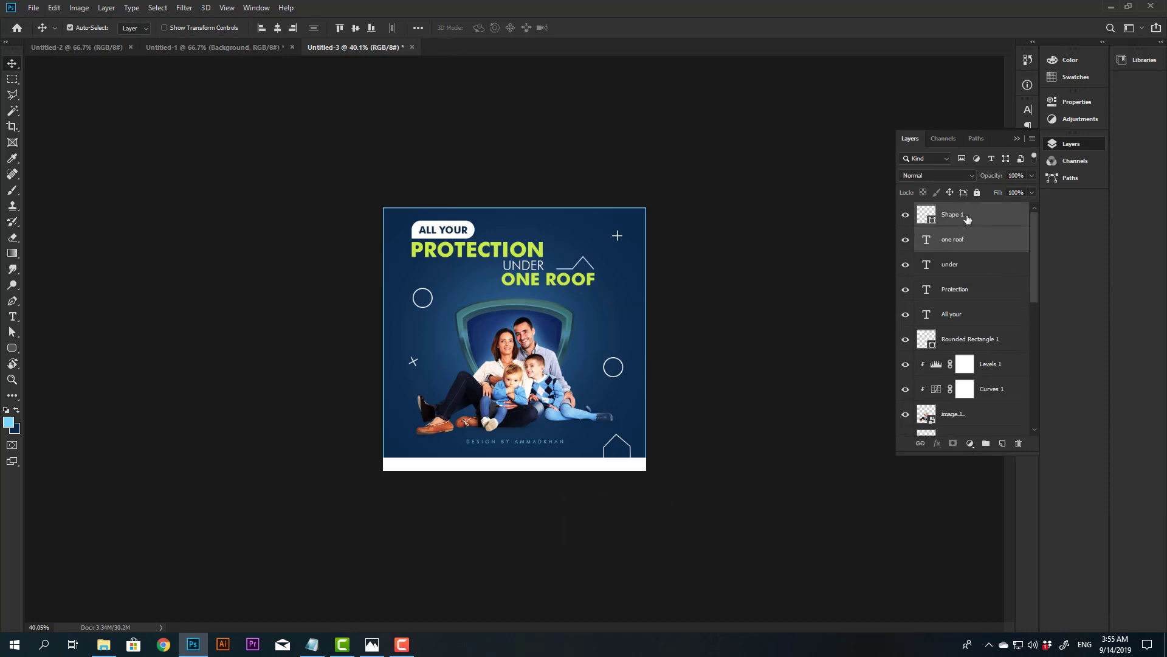
left_click(975, 266)
key("Down")
key("Down")
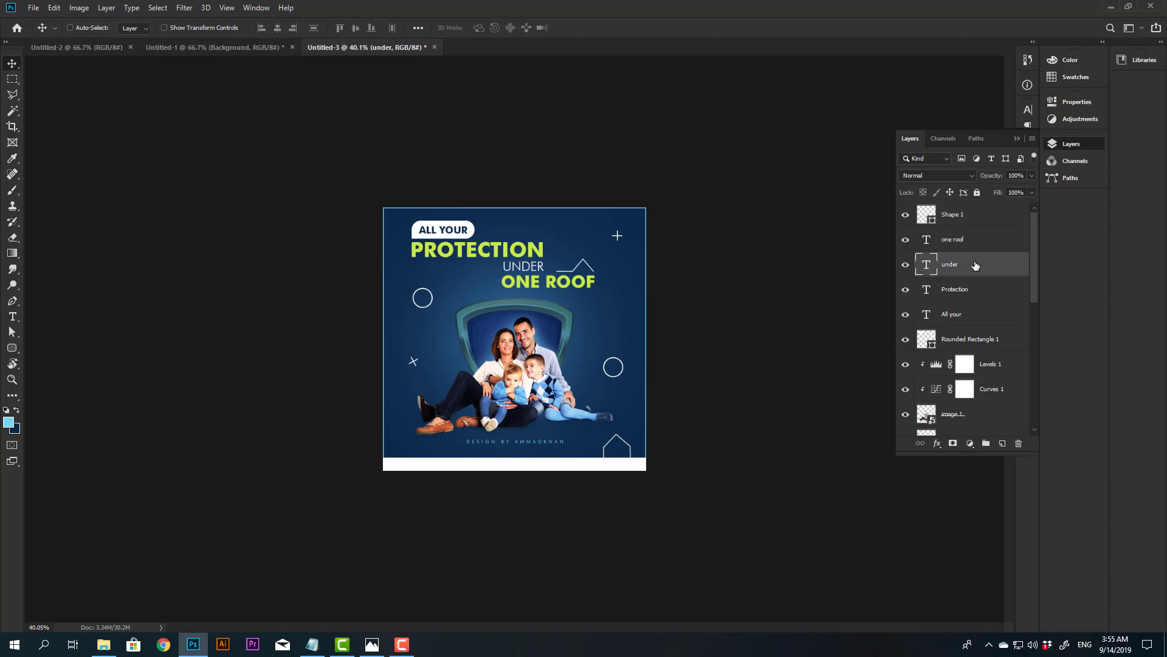
Step: Select Rounded Rectangle 1 and the All your text together and nudge them up
right_click(473, 246)
left_click(474, 246)
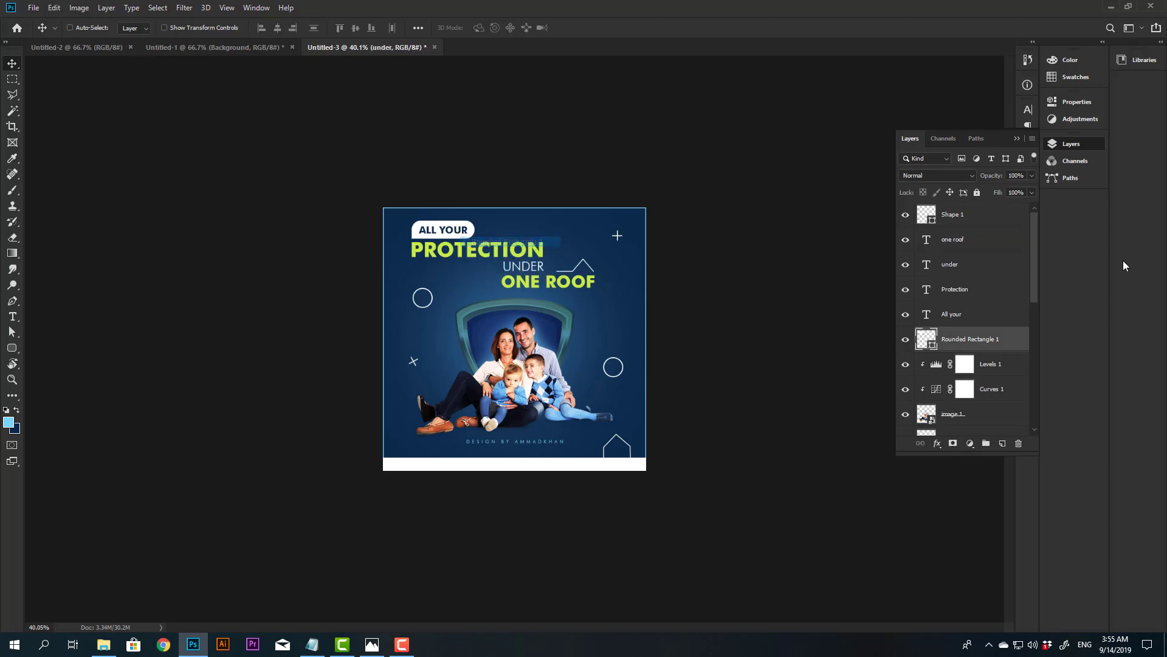
left_click(975, 317, "ctrl")
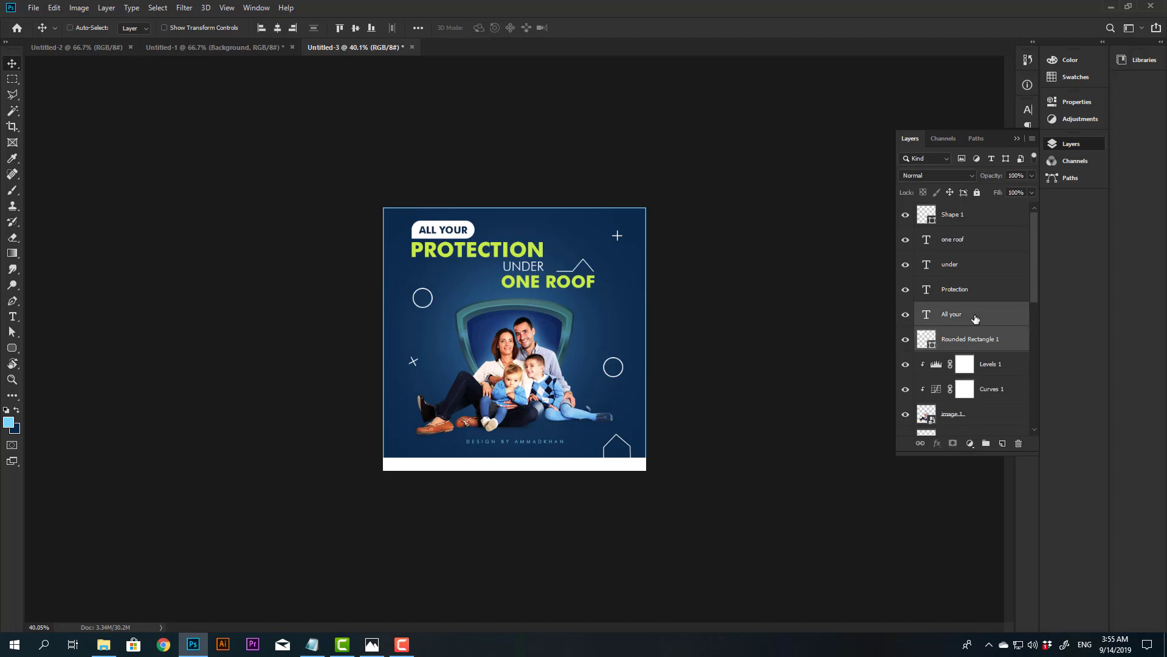
key("Up")
key("Up")
key("Up")
key("Up")
key("Up")
key("Up")
key("Up")
key("Up")
key("Up")
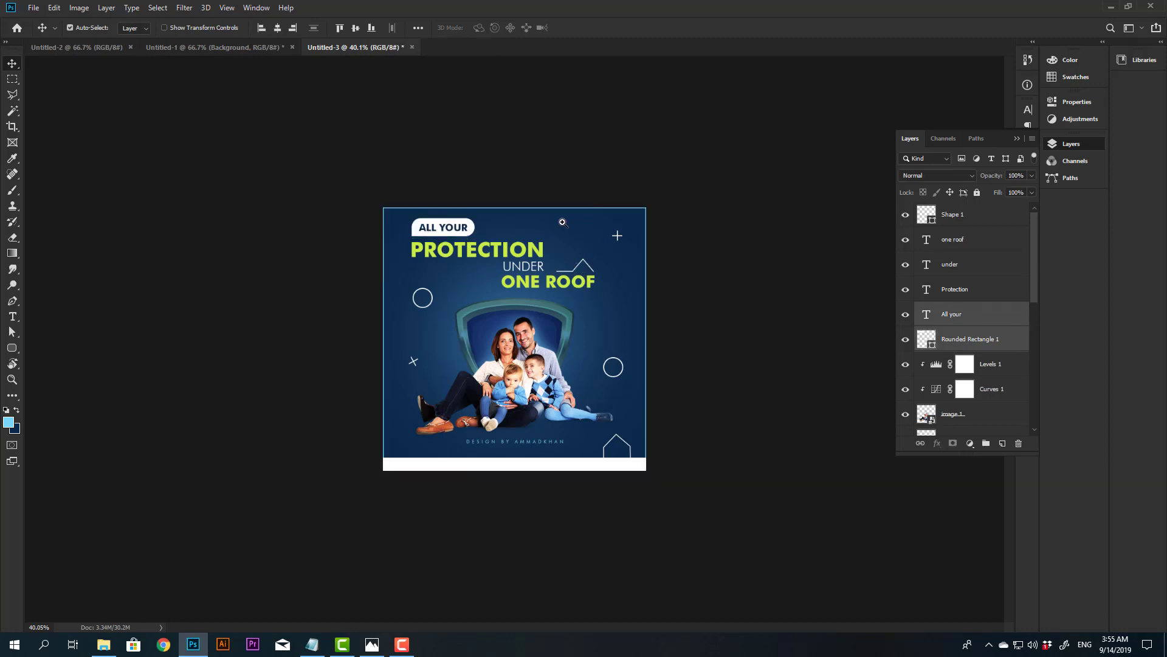
scroll(604, 244, "down", 2)
scroll(590, 219, "up", 3)
scroll(585, 208, "down", 1)
scroll(584, 208, "down", 1)
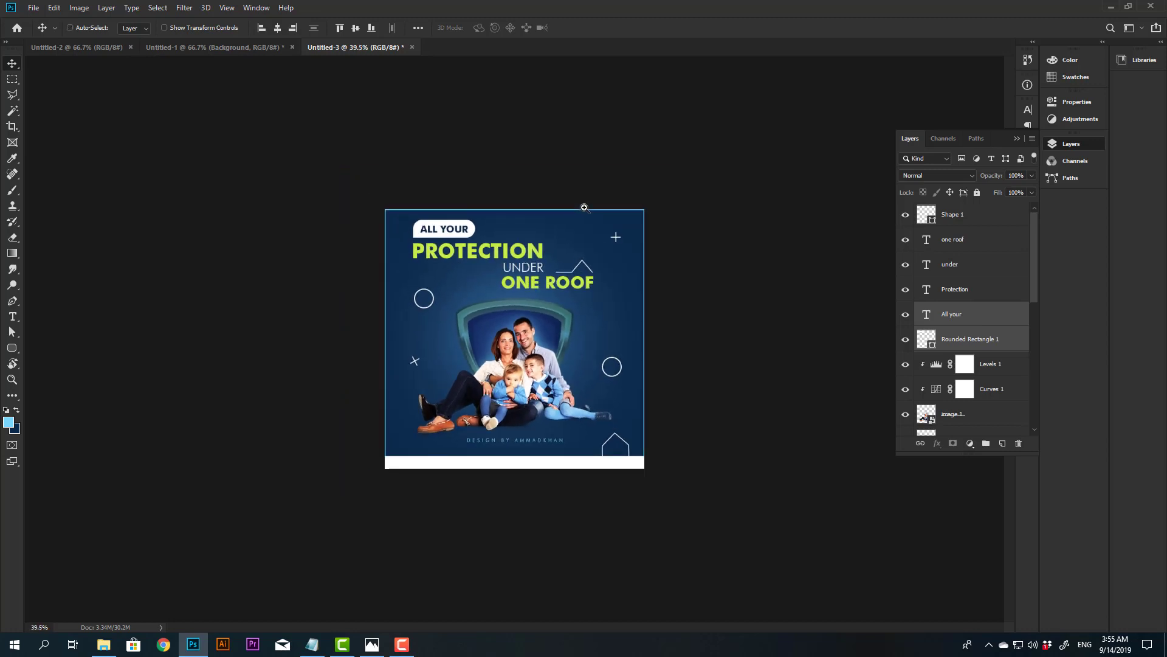